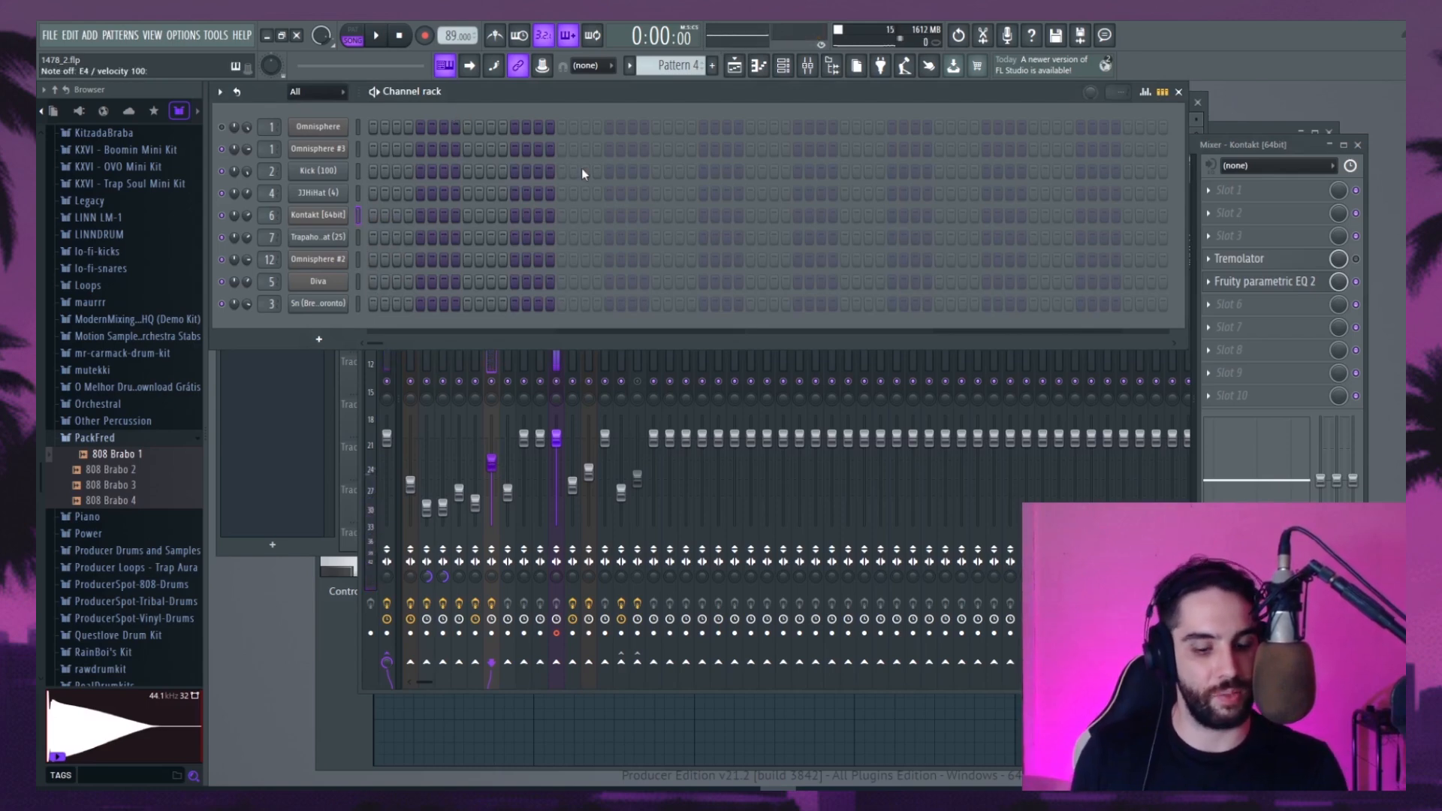
Audition the Kontakt instrument and raise its low-cut frequency slightly in Fruity parametric EQ 2 on its mixer track
key(c)
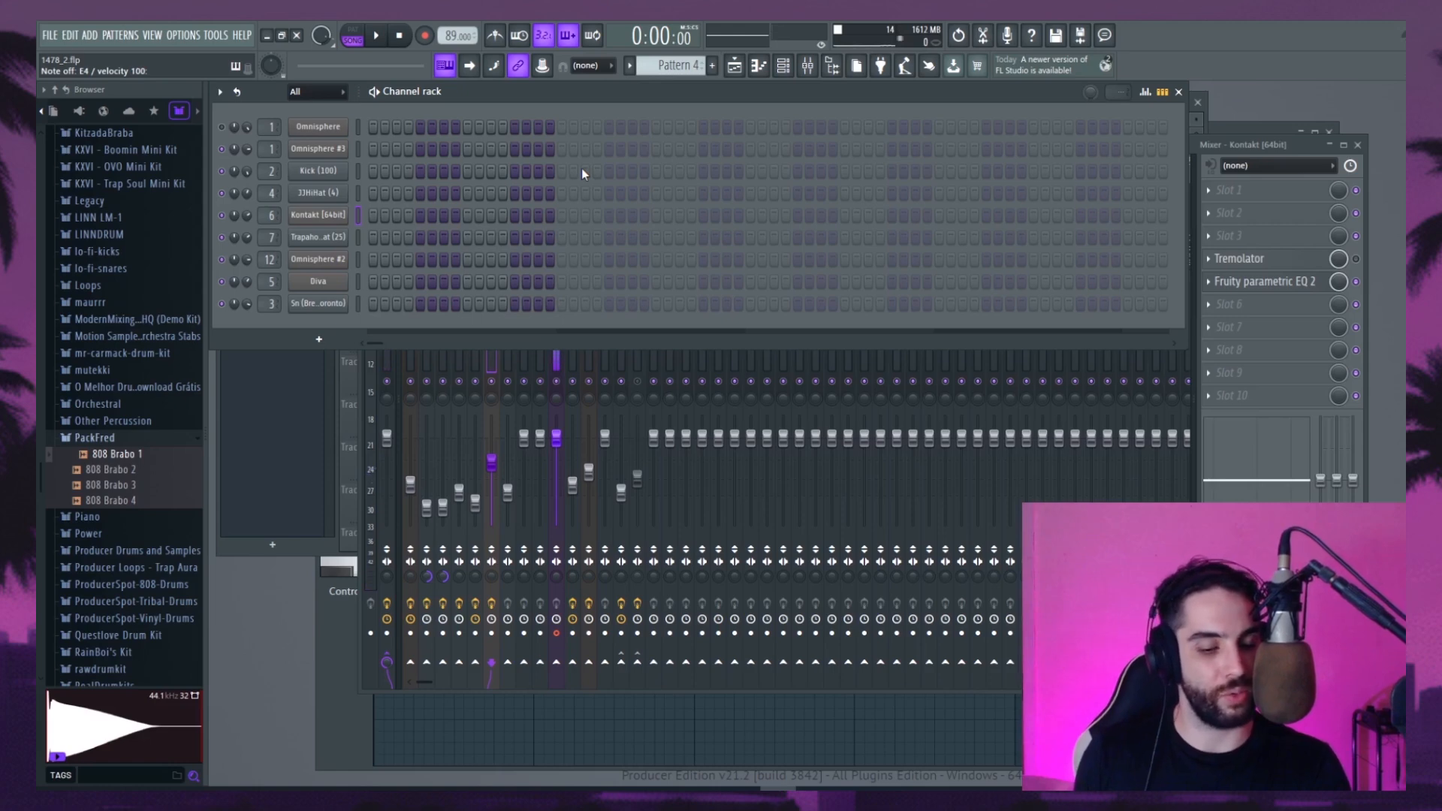
key(c)
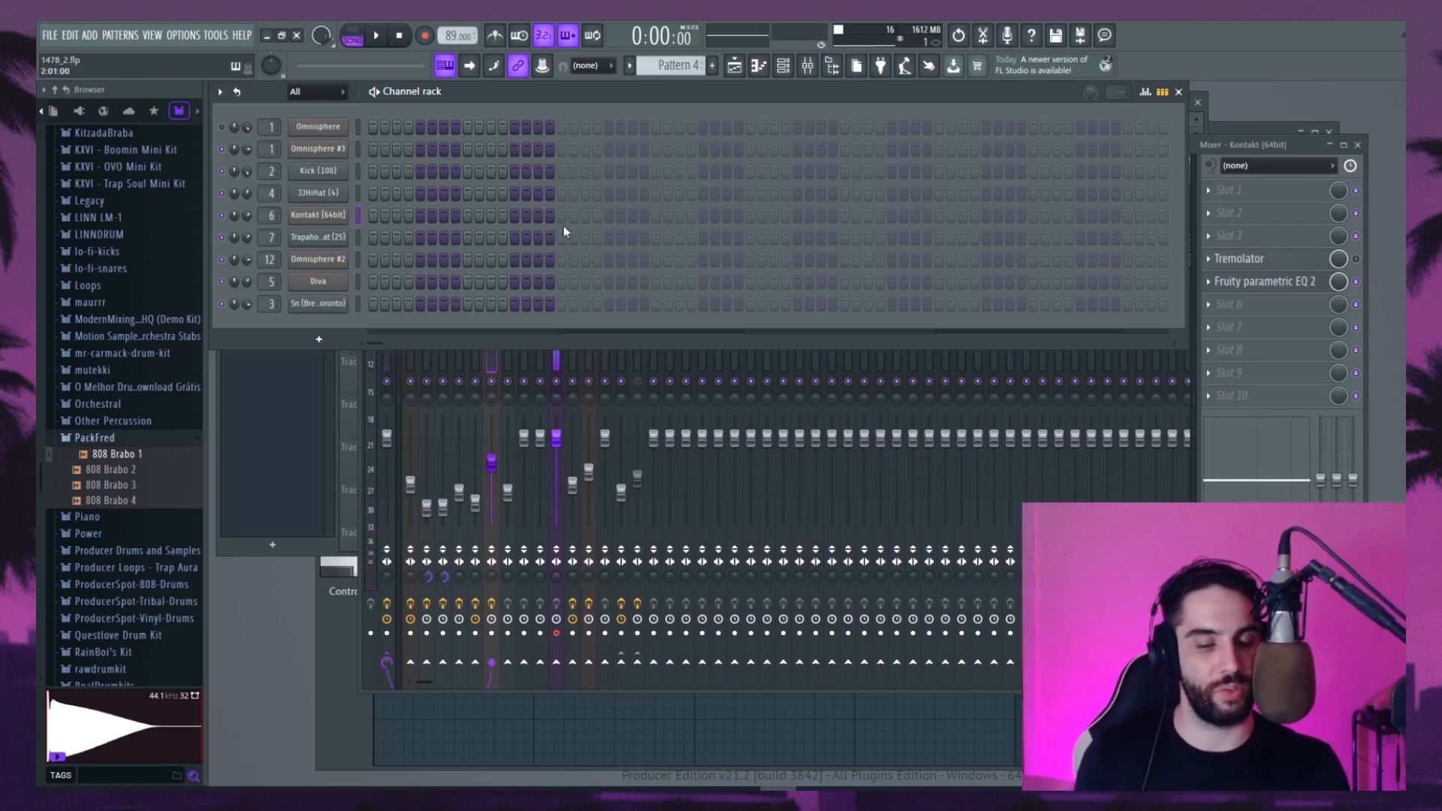
click(1214, 142)
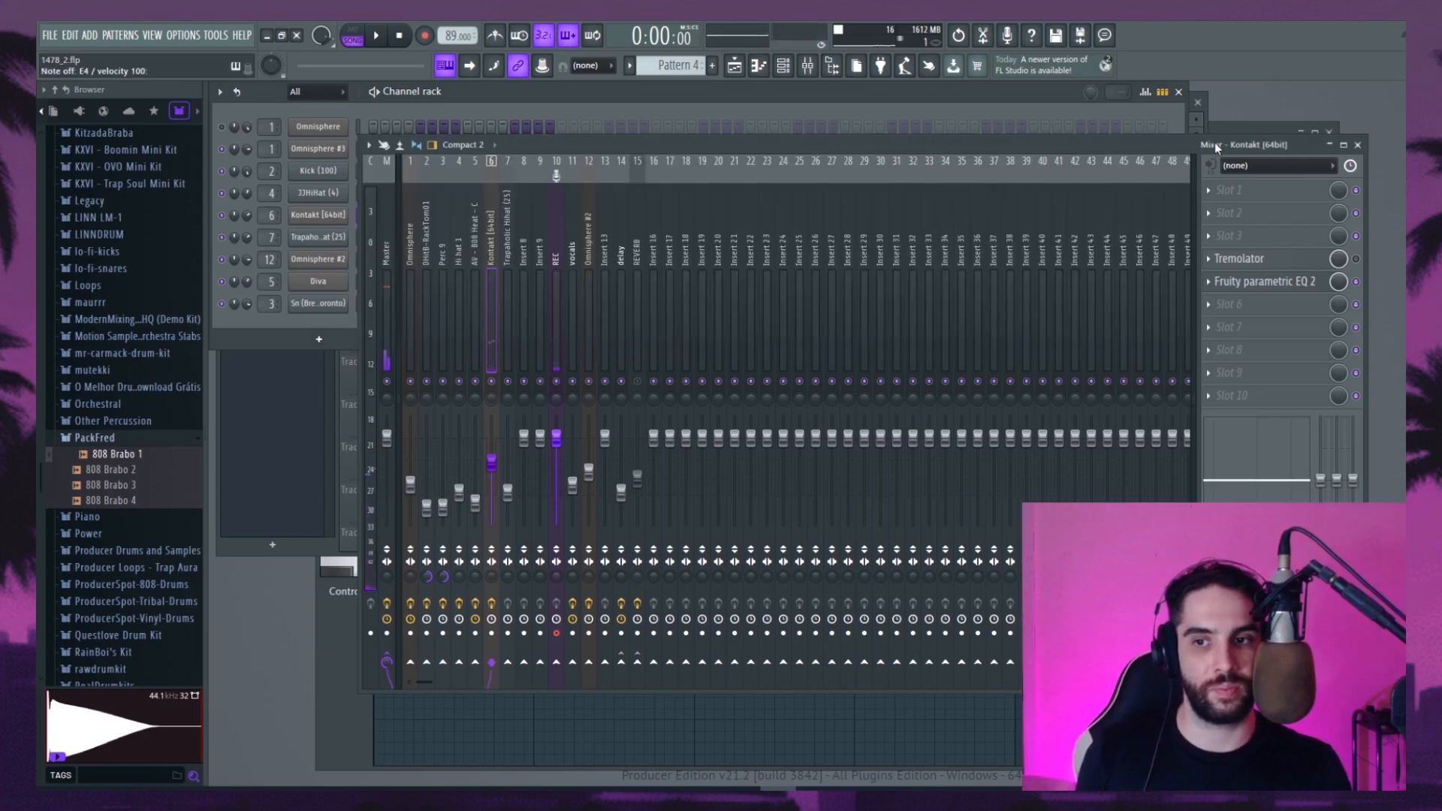
click(1253, 284)
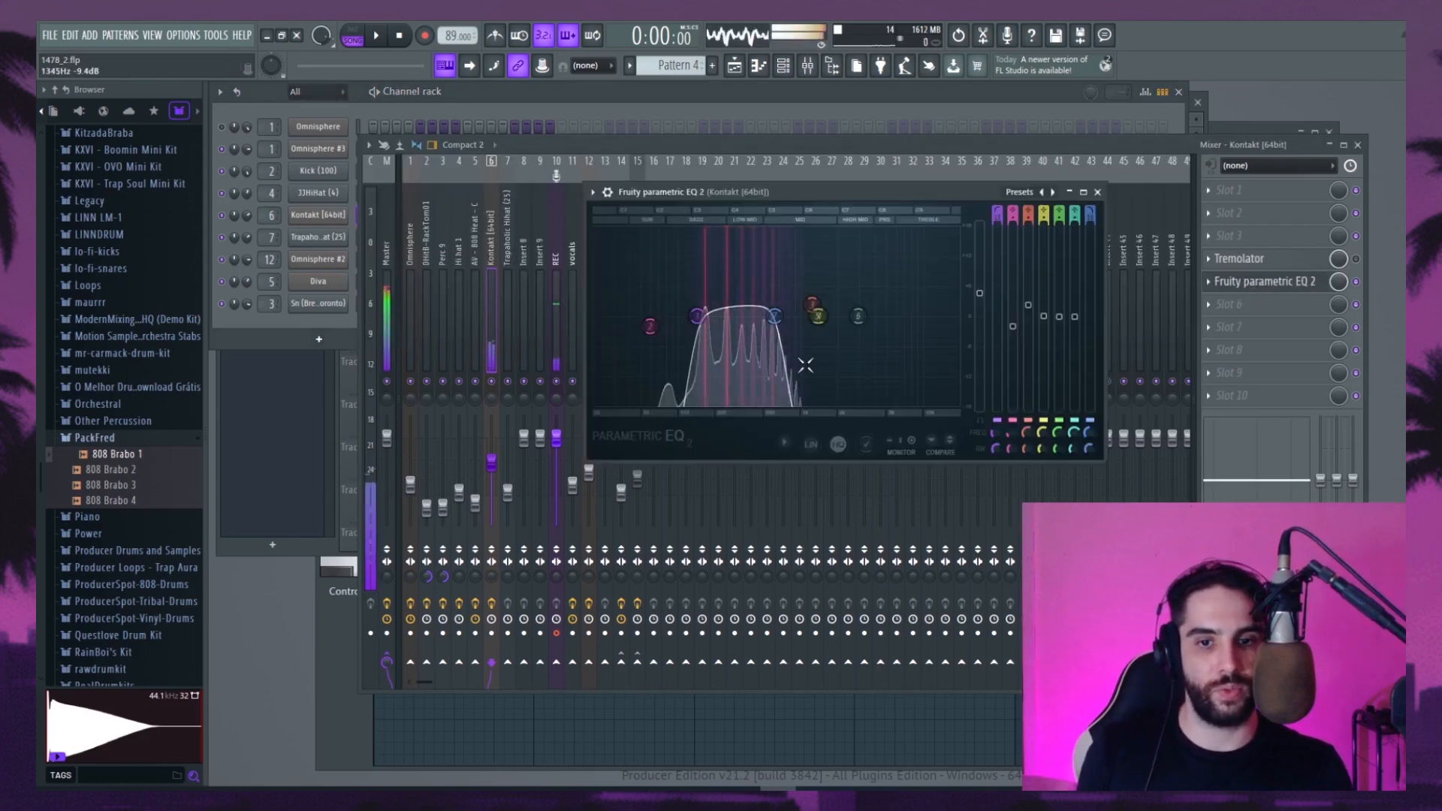
mouse_move(697, 316)
mouse_down()
mouse_move(597, 316)
mouse_move(659, 290)
mouse_move(653, 301)
mouse_move(659, 274)
mouse_move(646, 333)
mouse_move(605, 316)
mouse_move(709, 317)
mouse_up()
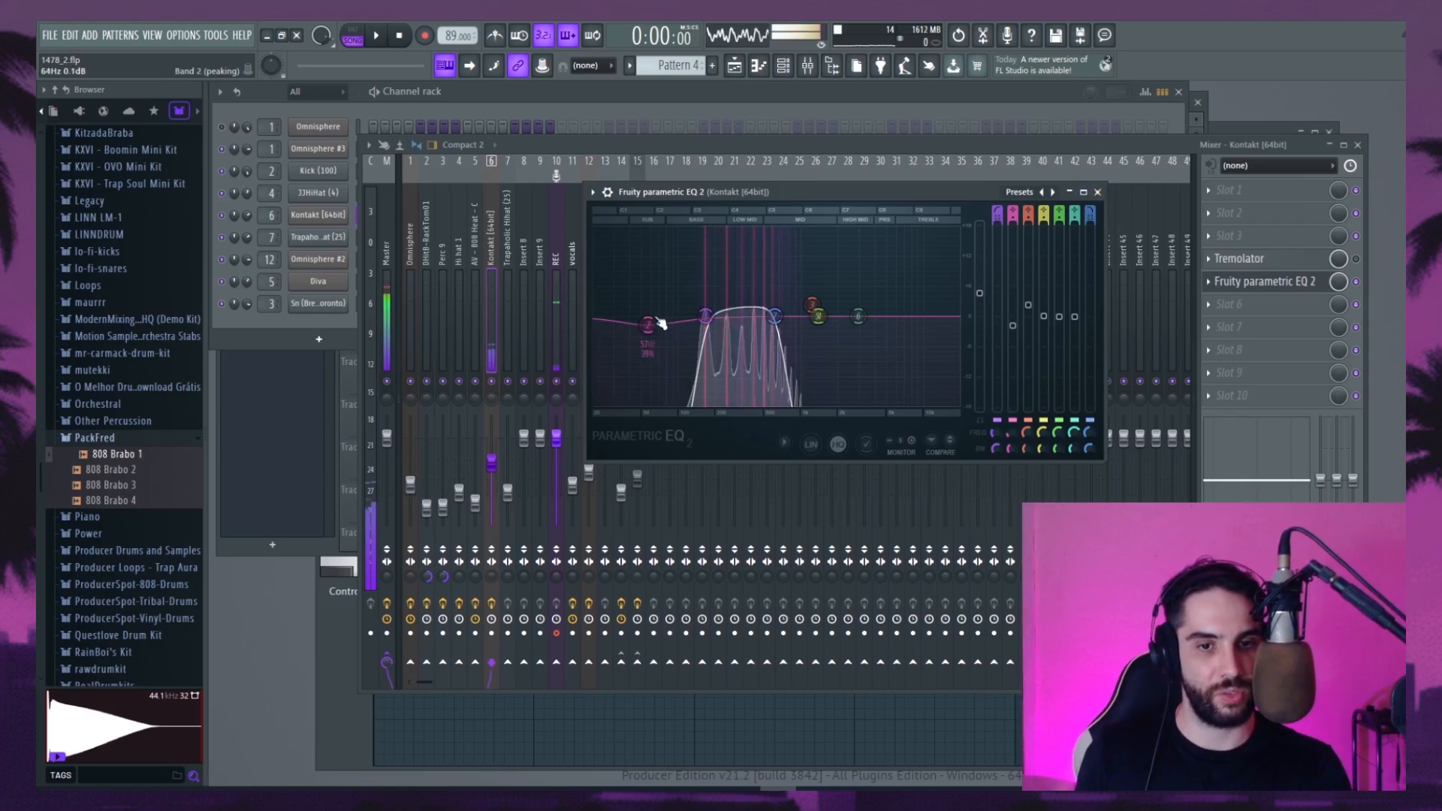
click(1097, 192)
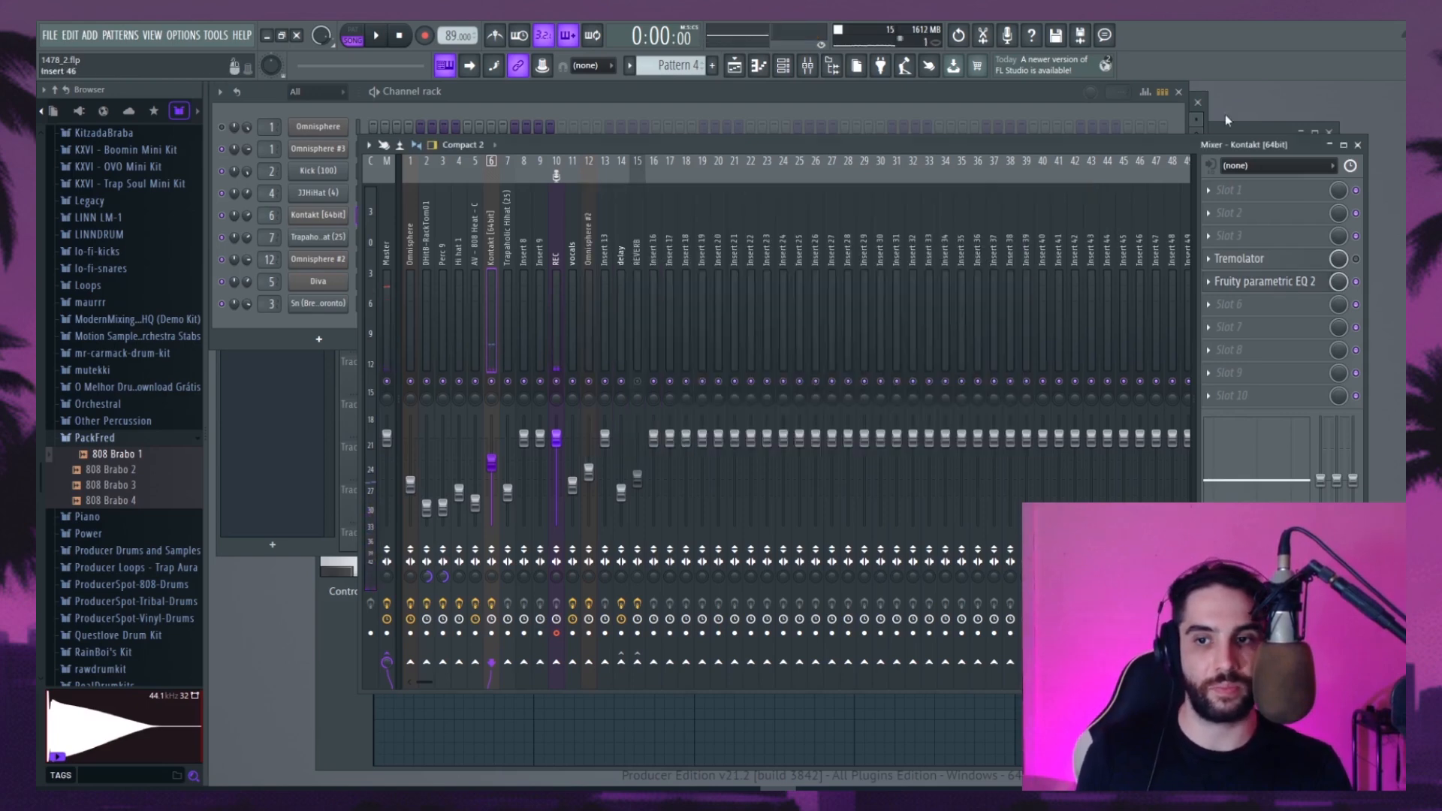
Open the Kontakt channel's piano roll and set the root note of its scale highlighting to D
click(1142, 126)
right_click(324, 217)
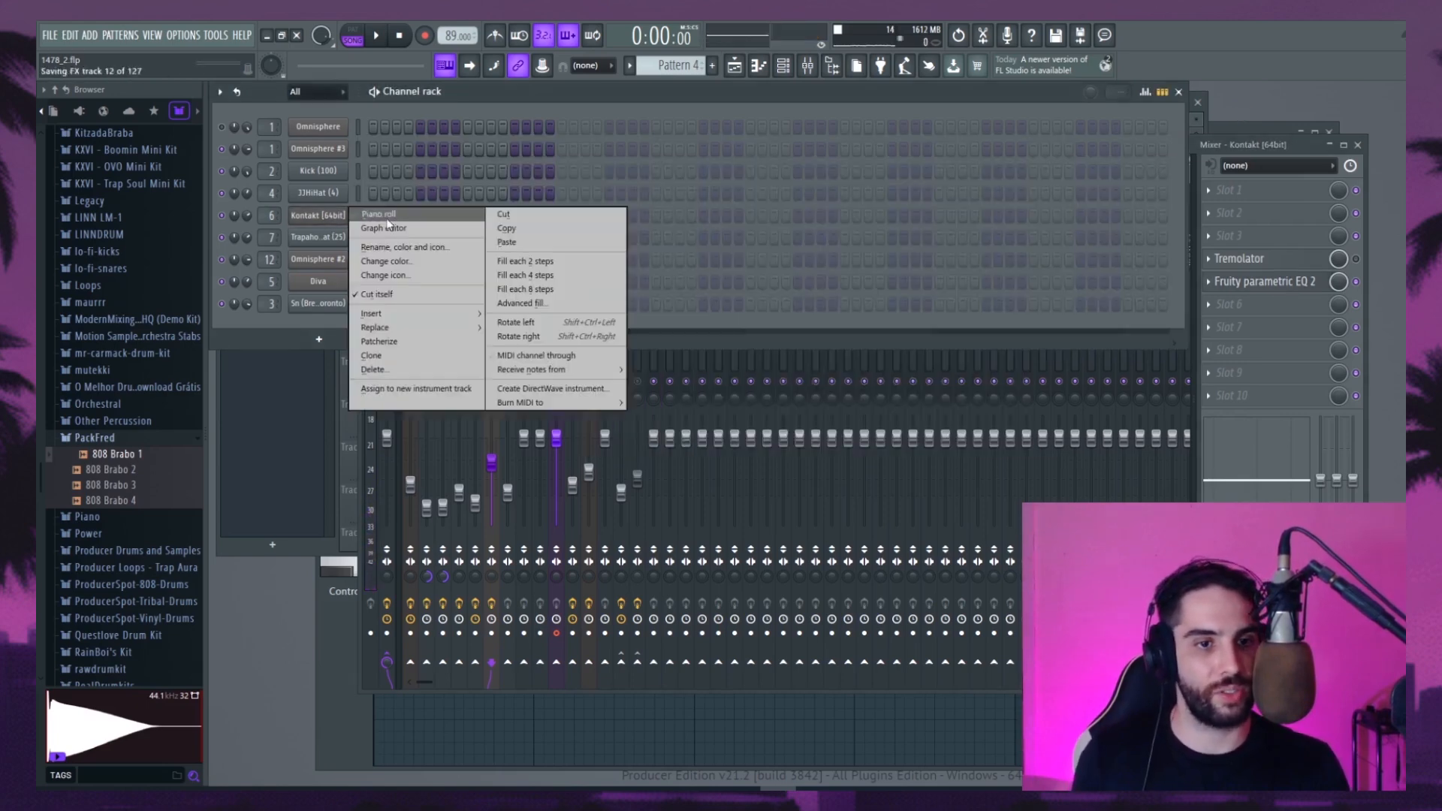
click(390, 219)
click(374, 133)
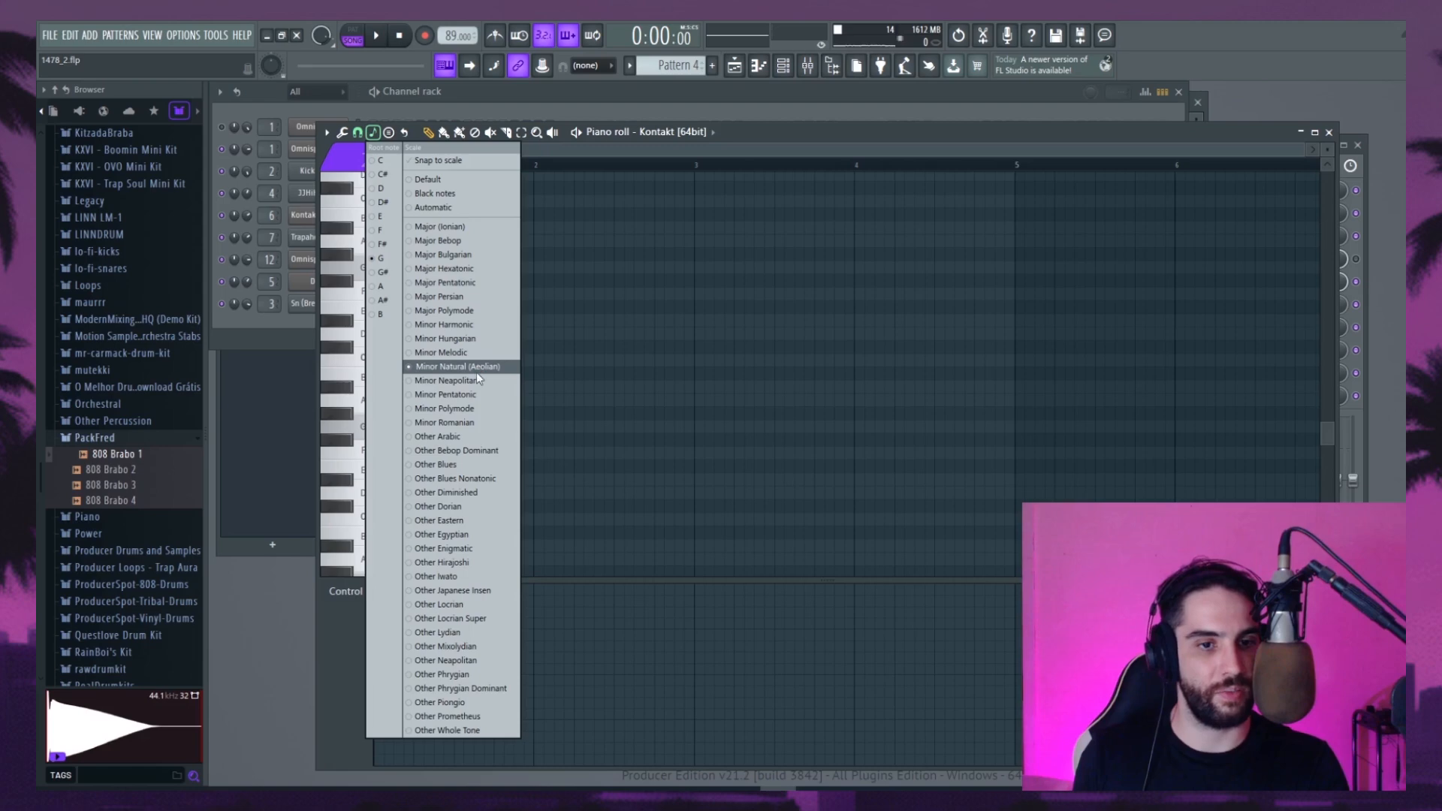
click(389, 191)
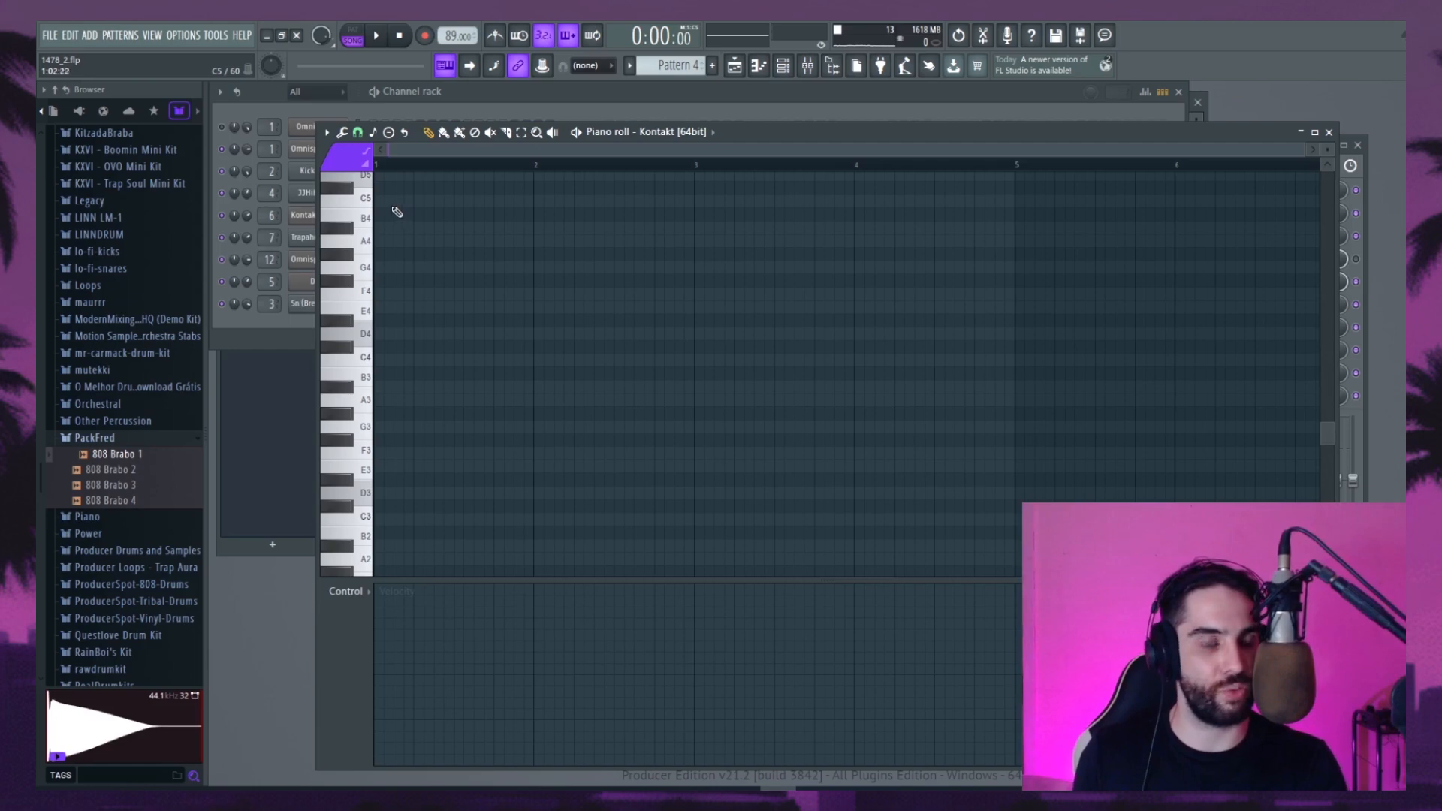
click(374, 136)
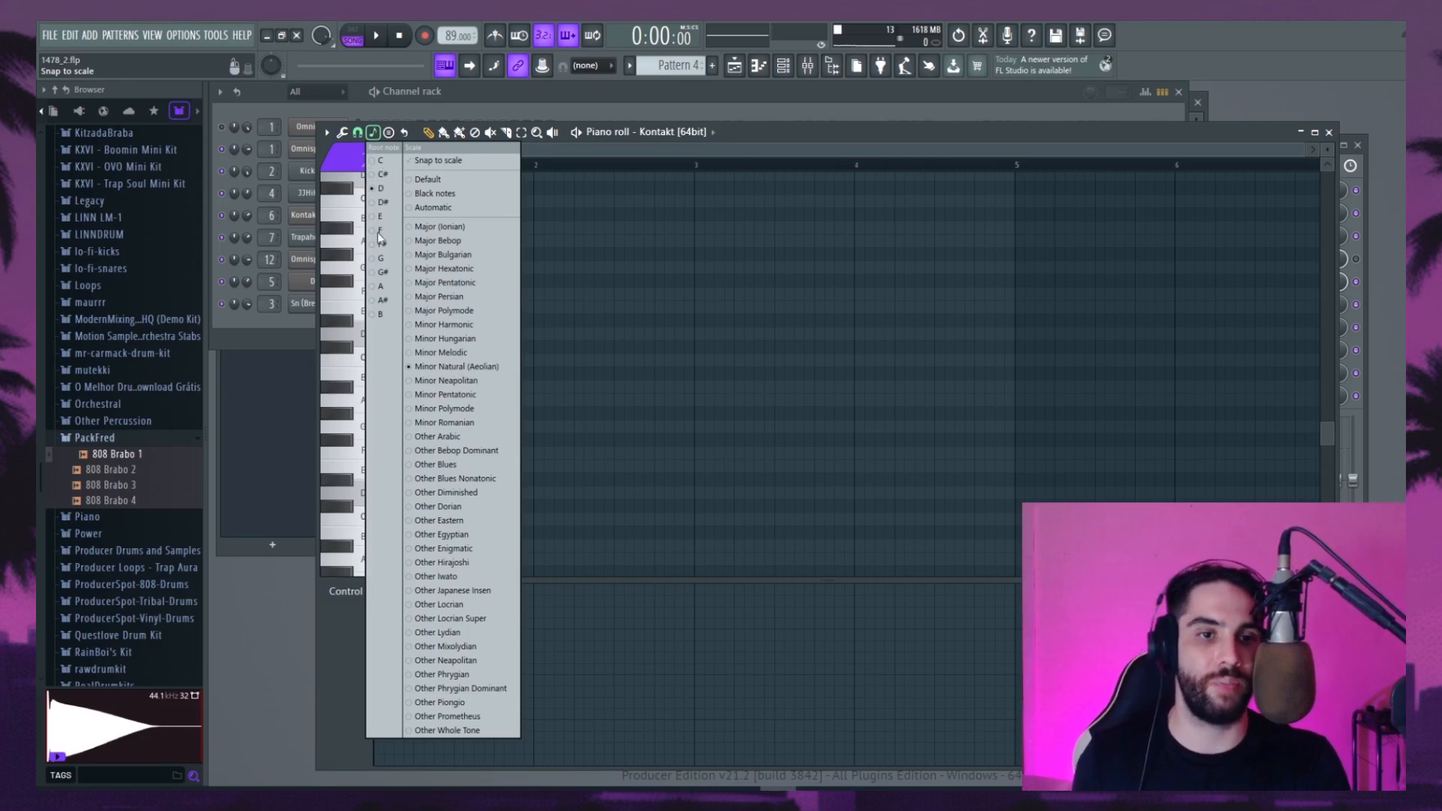
click(808, 135)
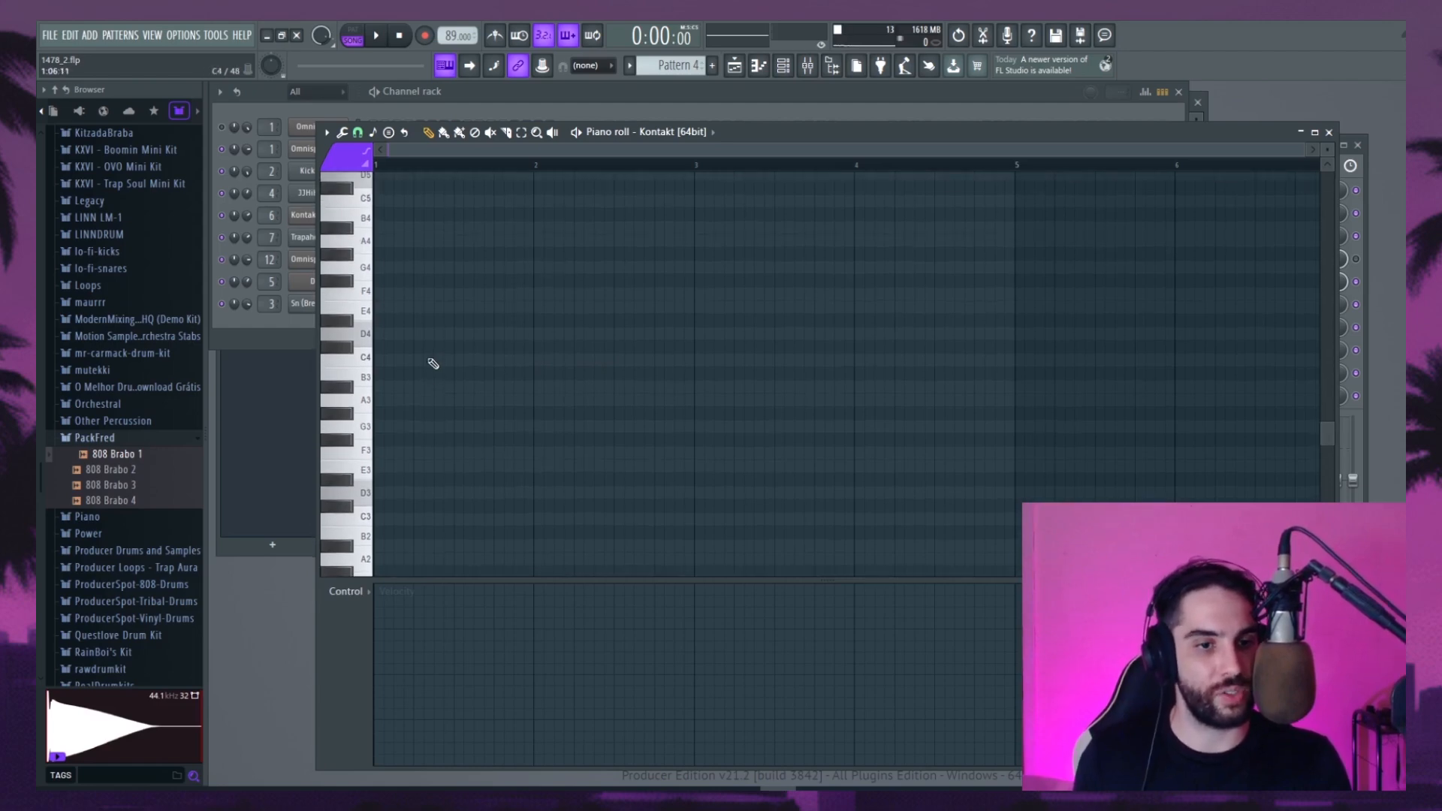
click(372, 132)
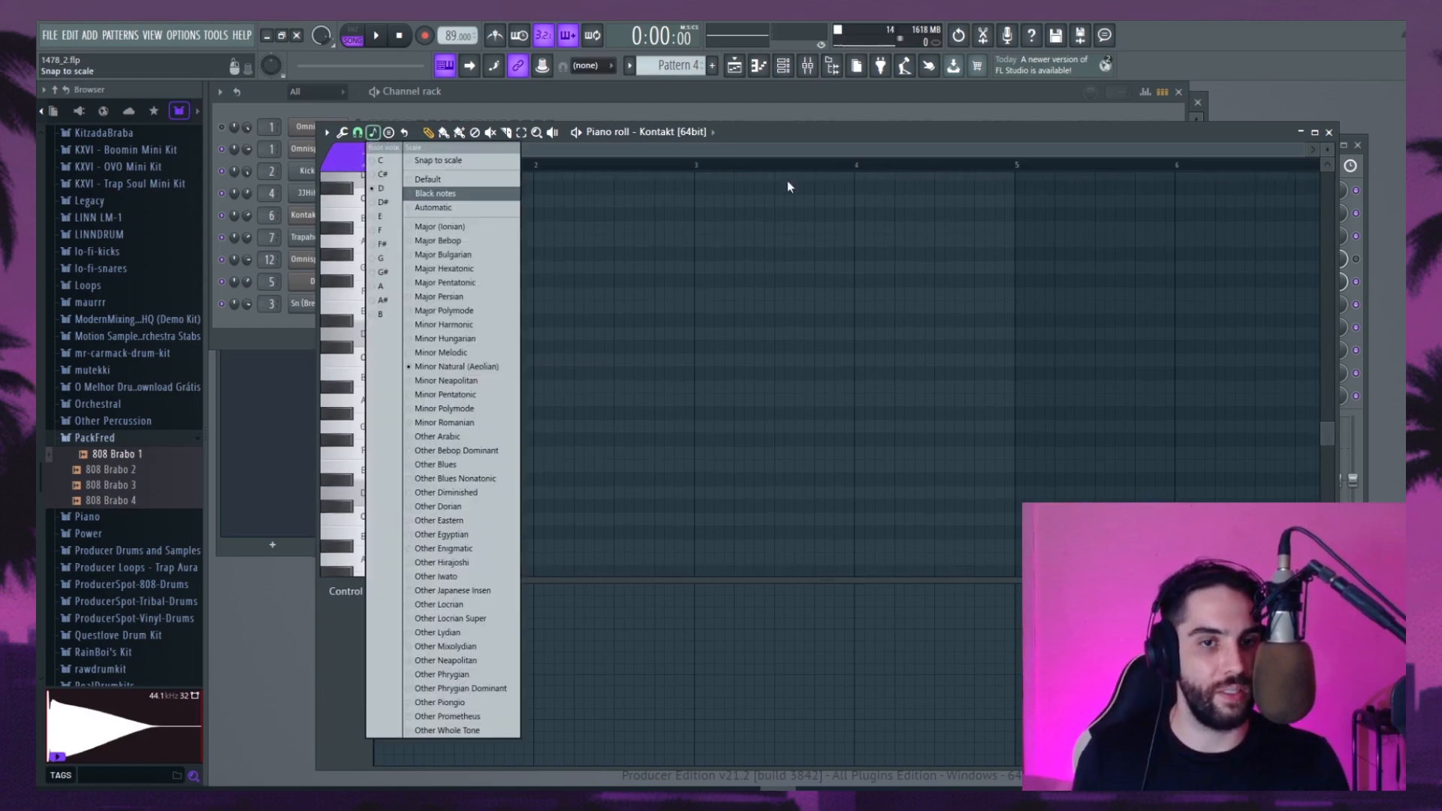
click(776, 139)
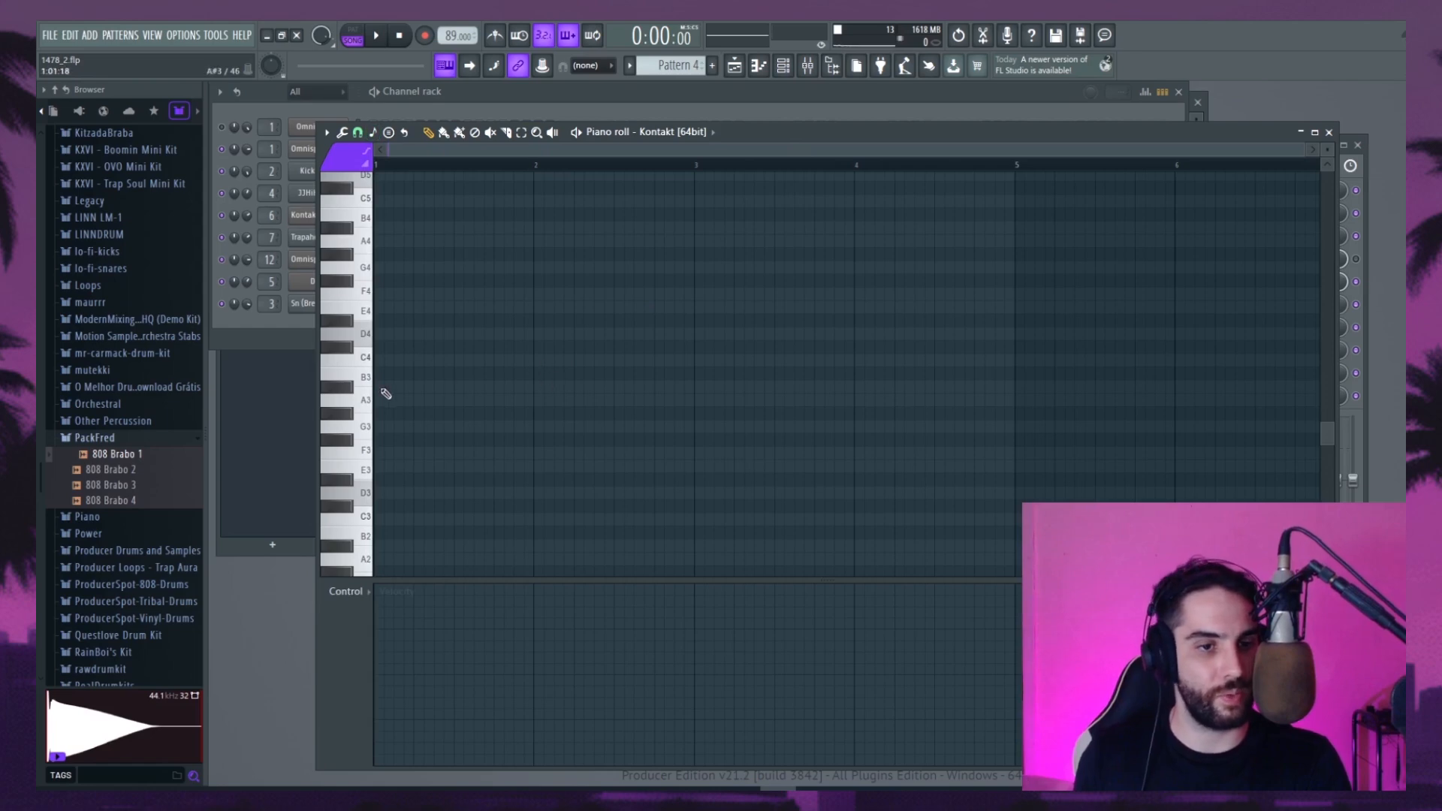
Audition several notes between A2 and D4 on the piano roll keyboard
click(368, 480)
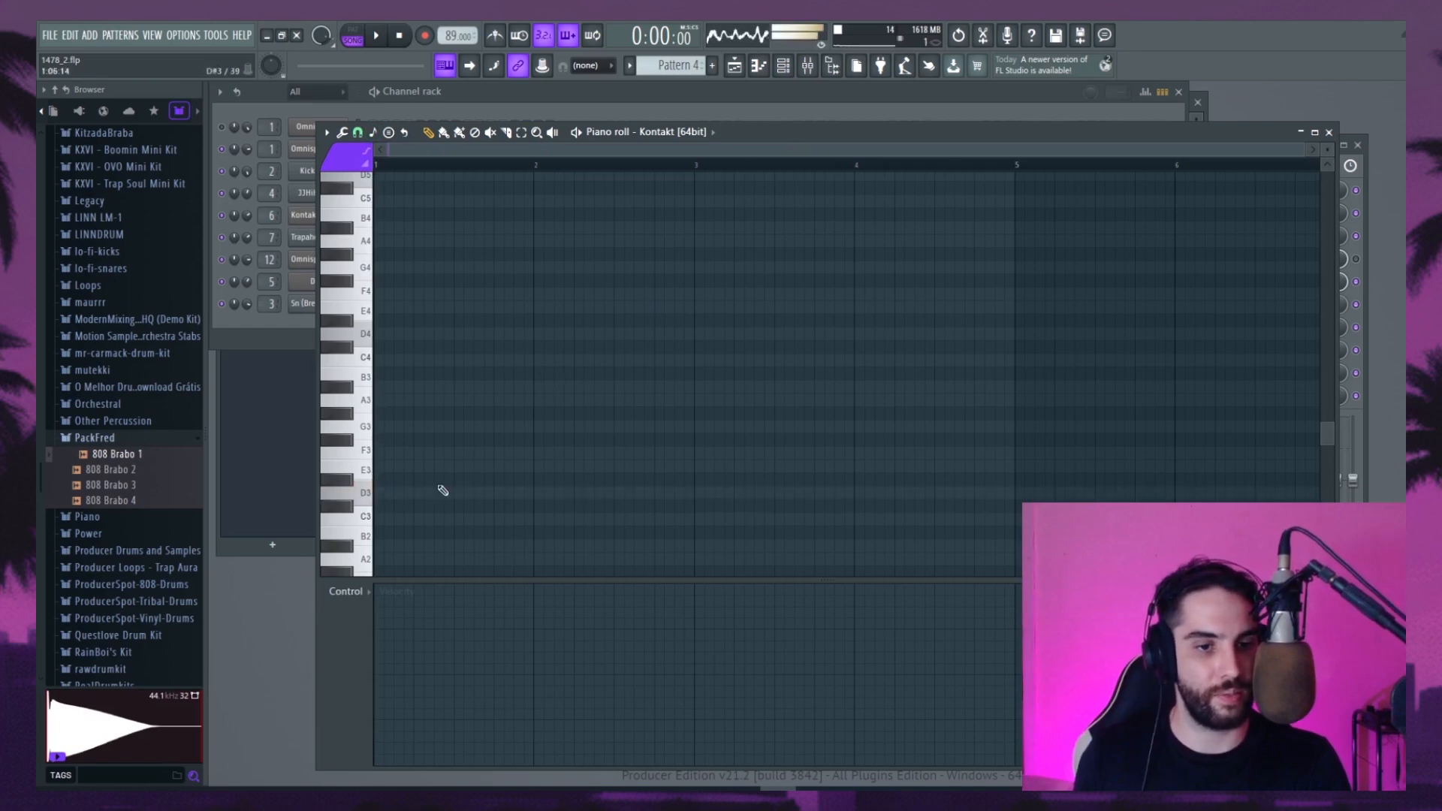
scroll(414, 371, down, 1)
click(369, 261)
click(371, 418)
click(379, 454)
click(376, 477)
click(364, 254)
click(367, 415)
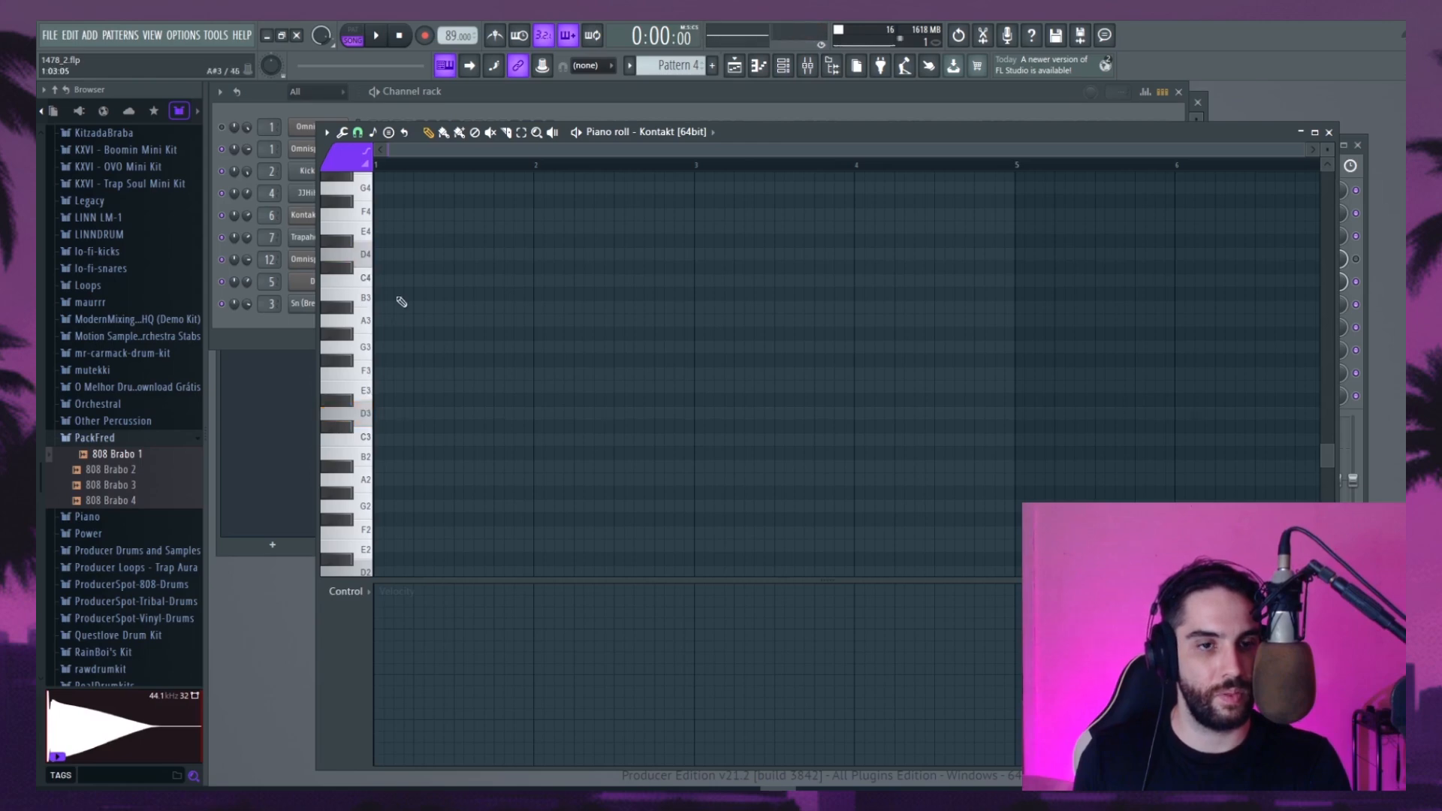
click(368, 261)
Draw a D4 note at the start of bar 1, extend it to nearly two bars and play it back
click(390, 255)
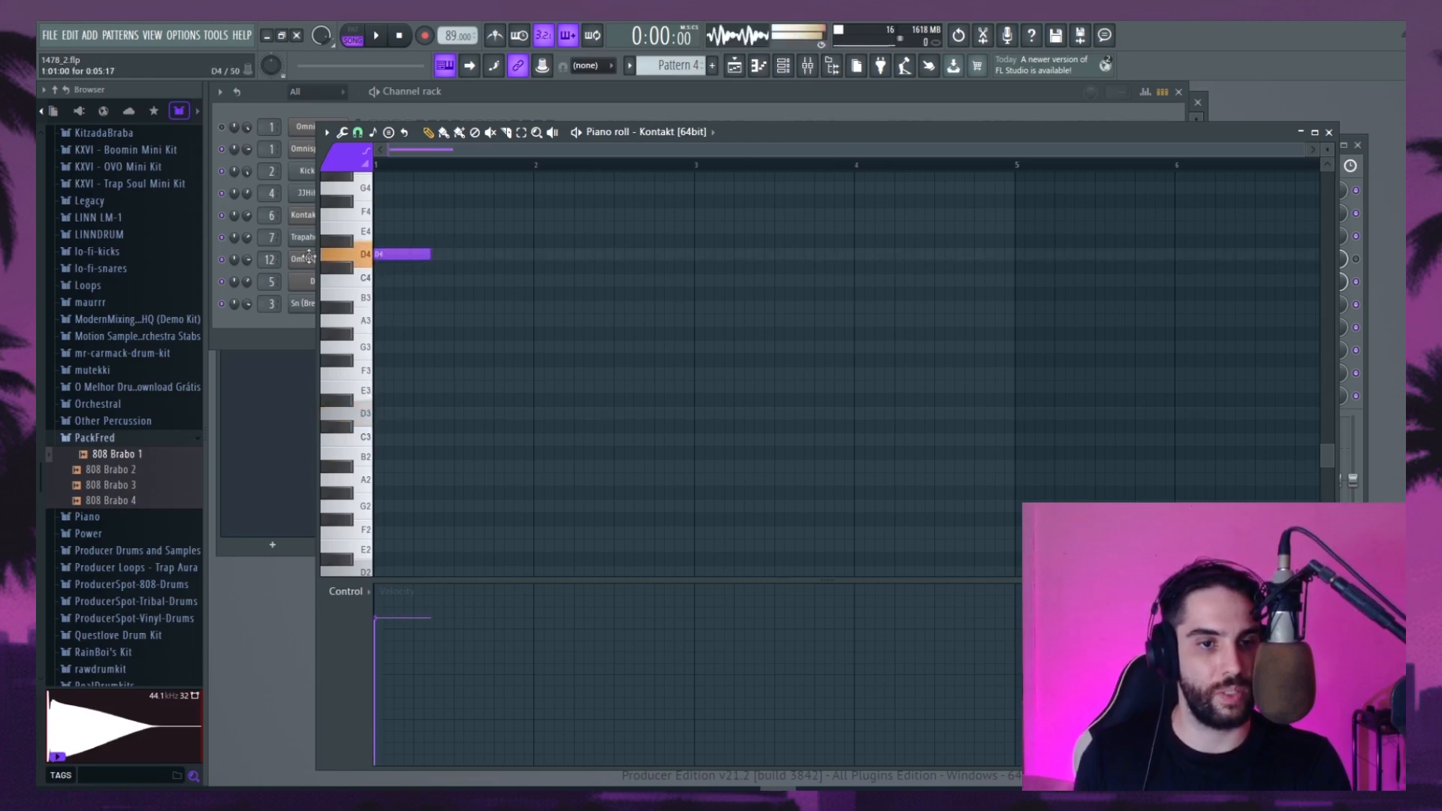
drag(448, 256, 685, 257)
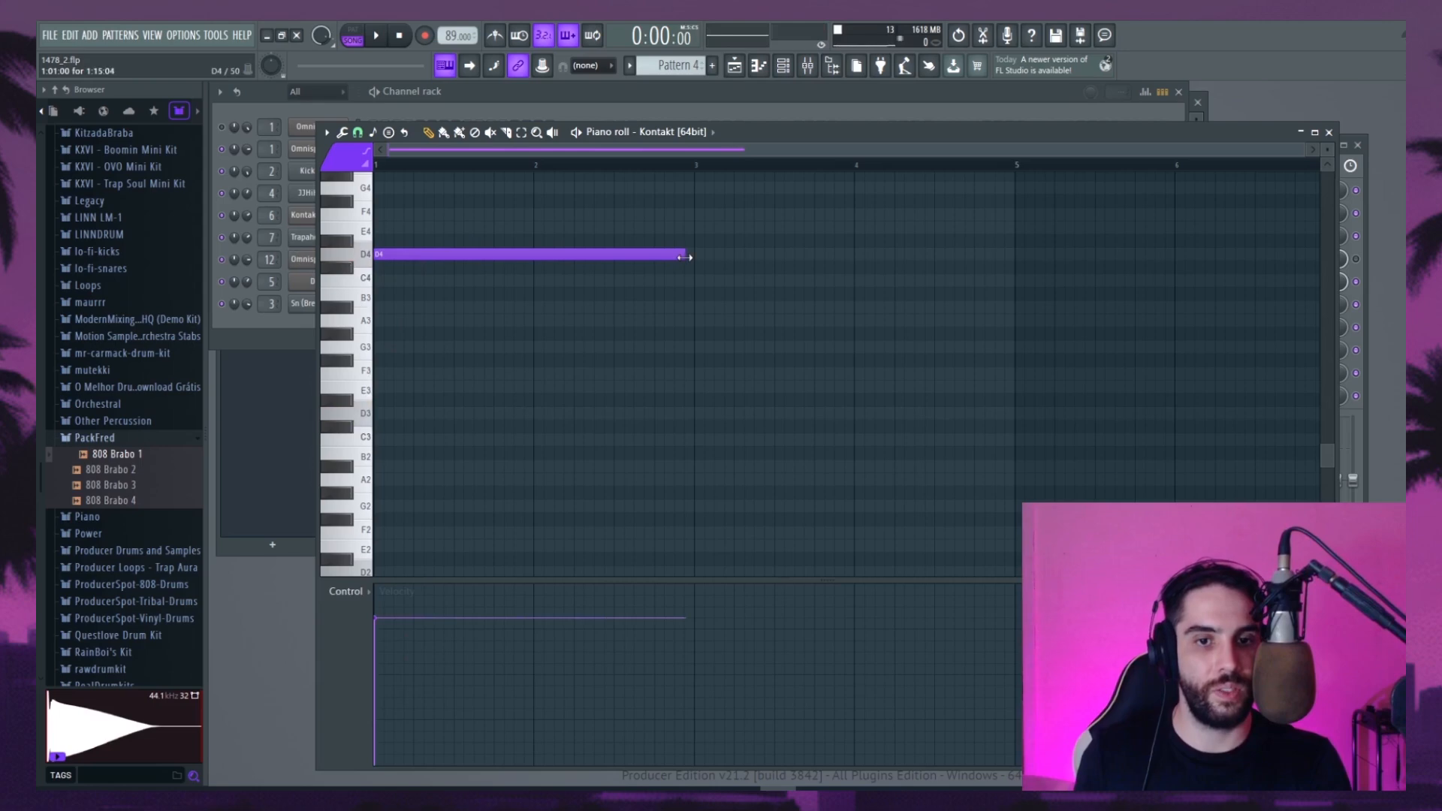
key(space)
scroll(650, 375, up, 4)
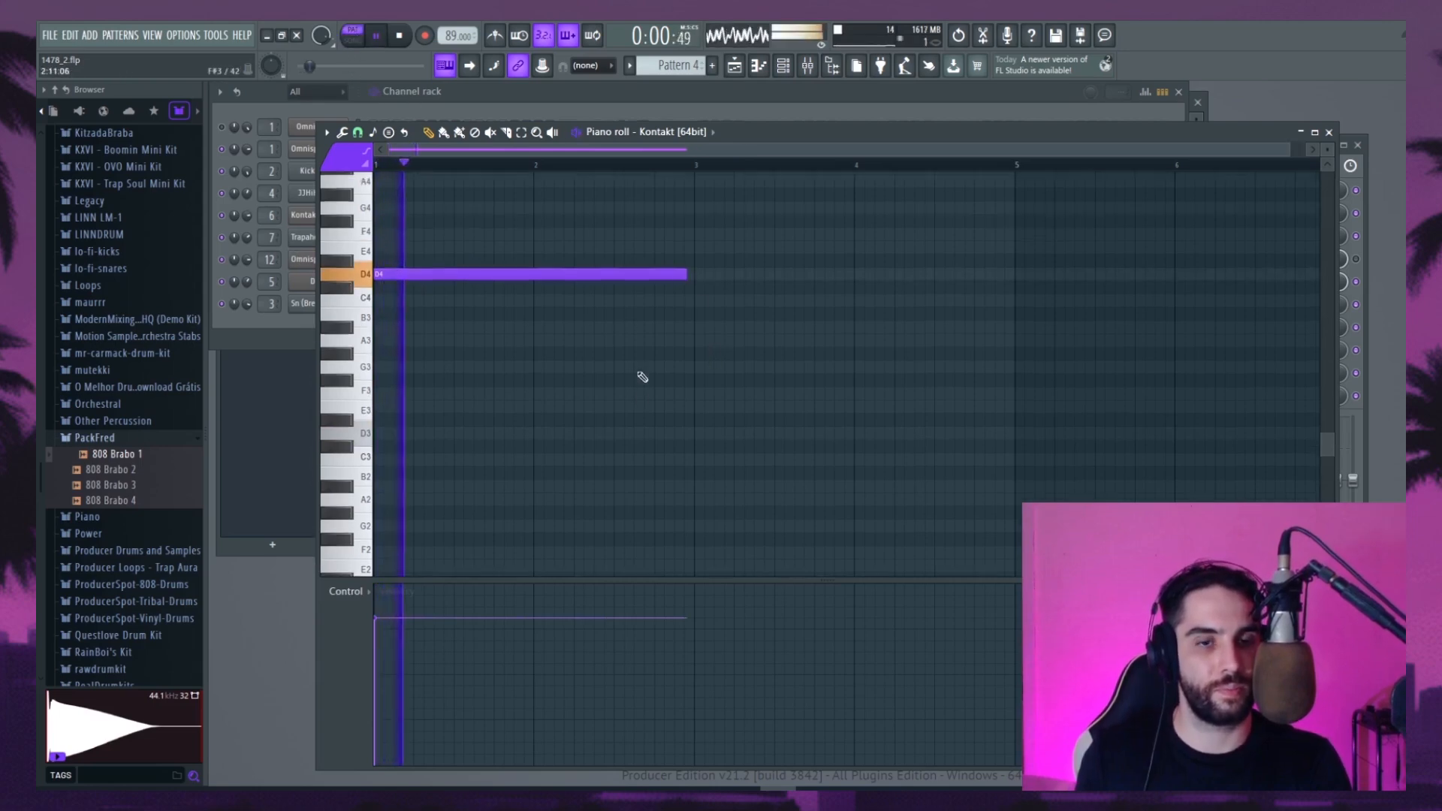
key(space)
Enable the metronome, set the project tempo to 90 BPM and play the D4 note against it
click(495, 35)
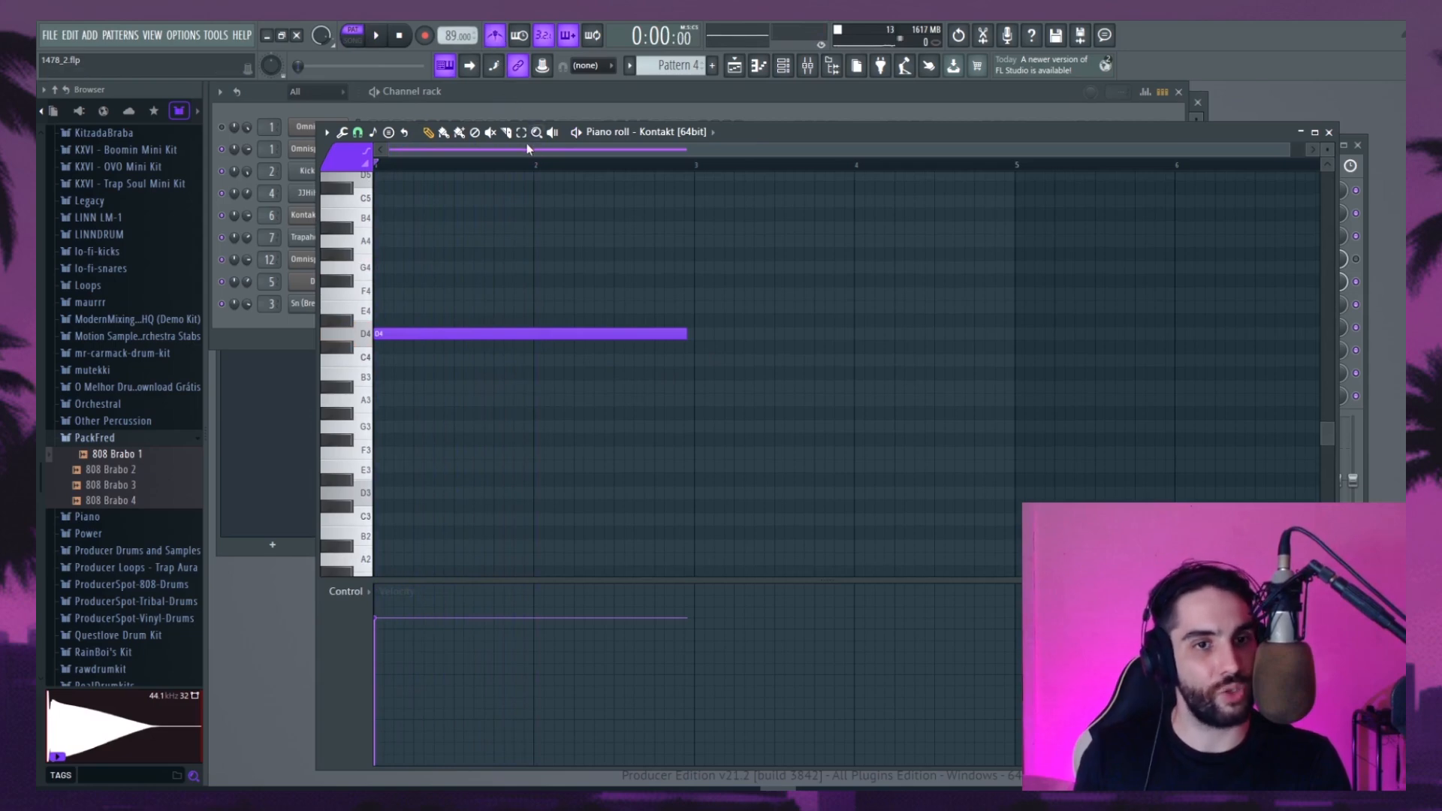
drag(449, 39, 449, 34)
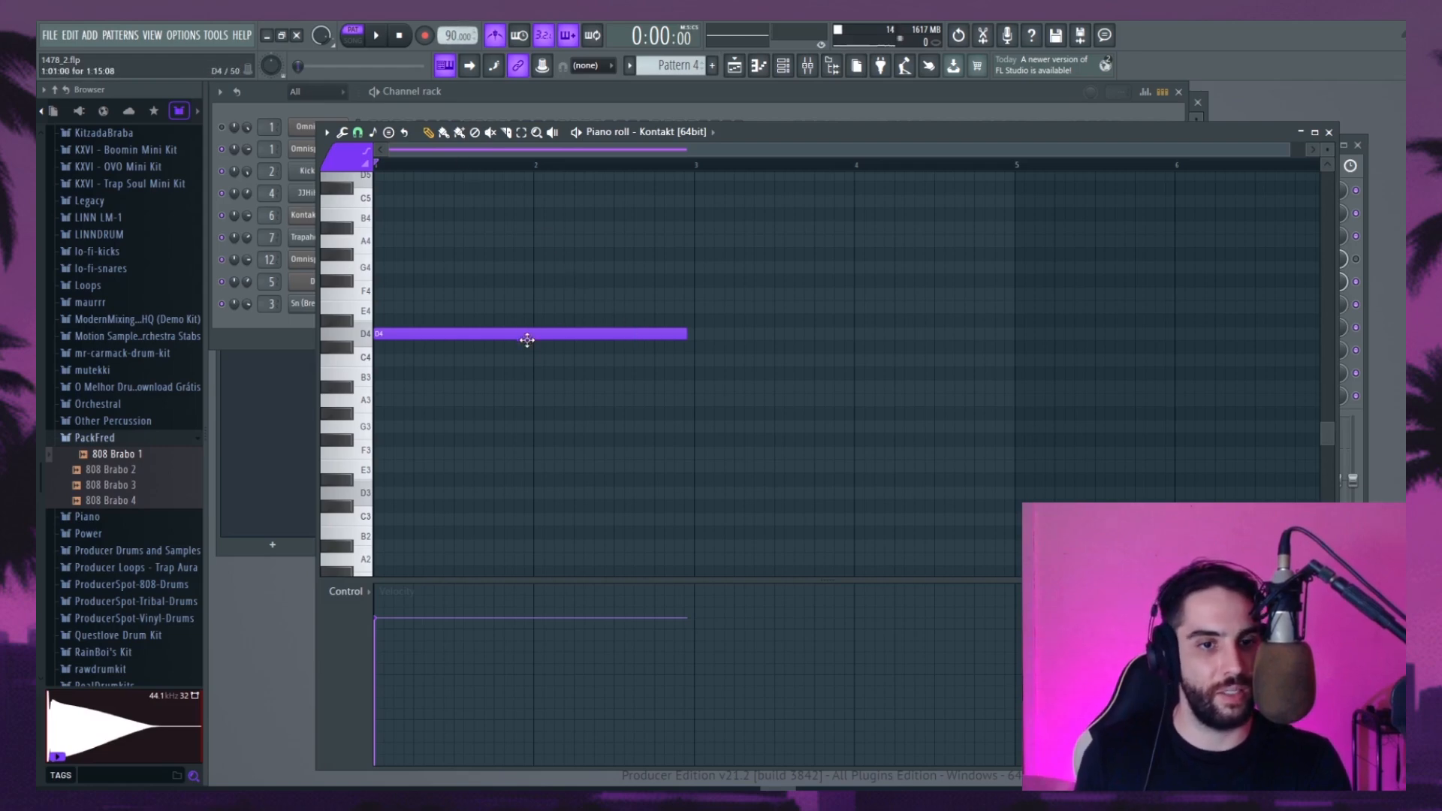
key(space)
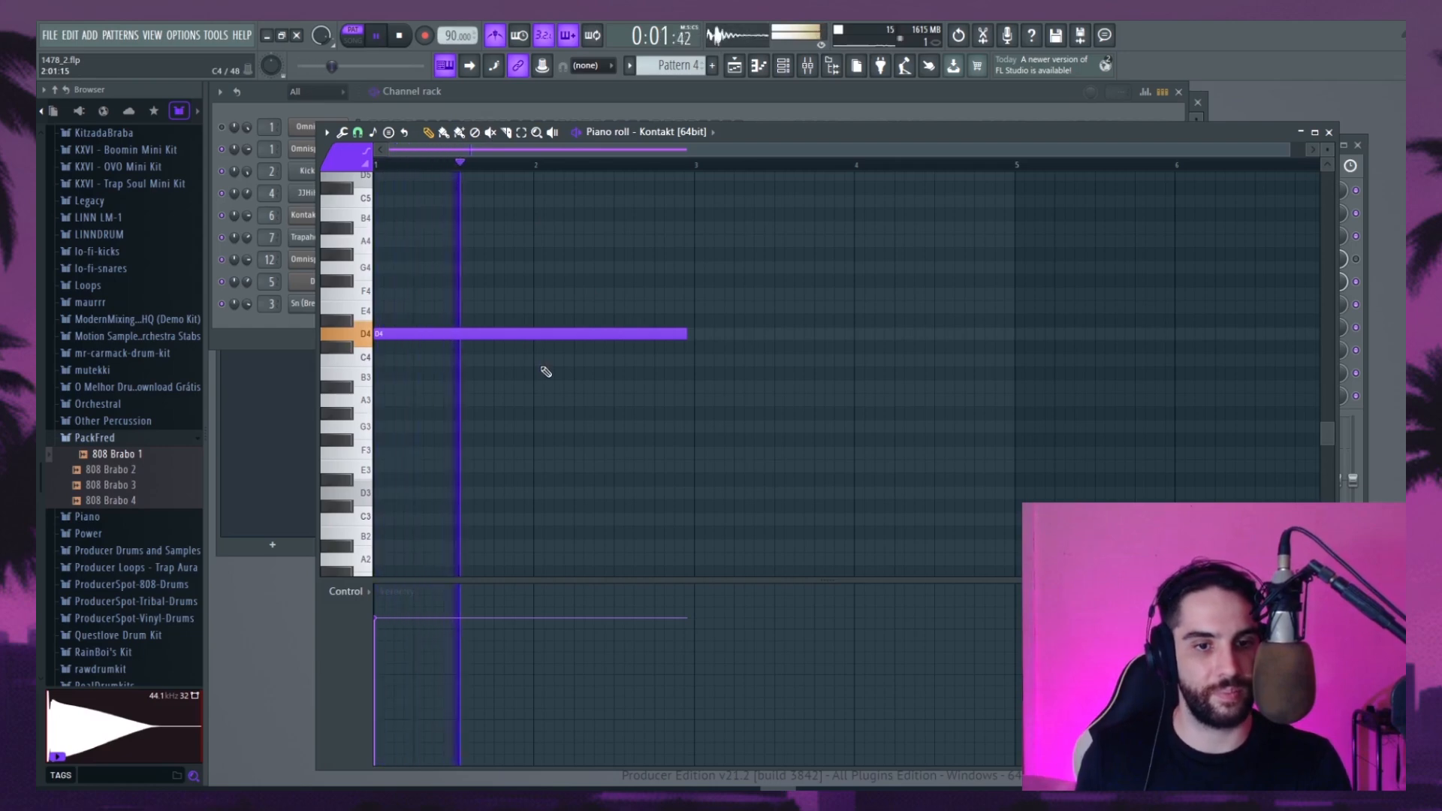
key(space)
Build a four-bar bass line with one note per bar: shorten D4, then add C4, A3 and A#3
click(537, 360)
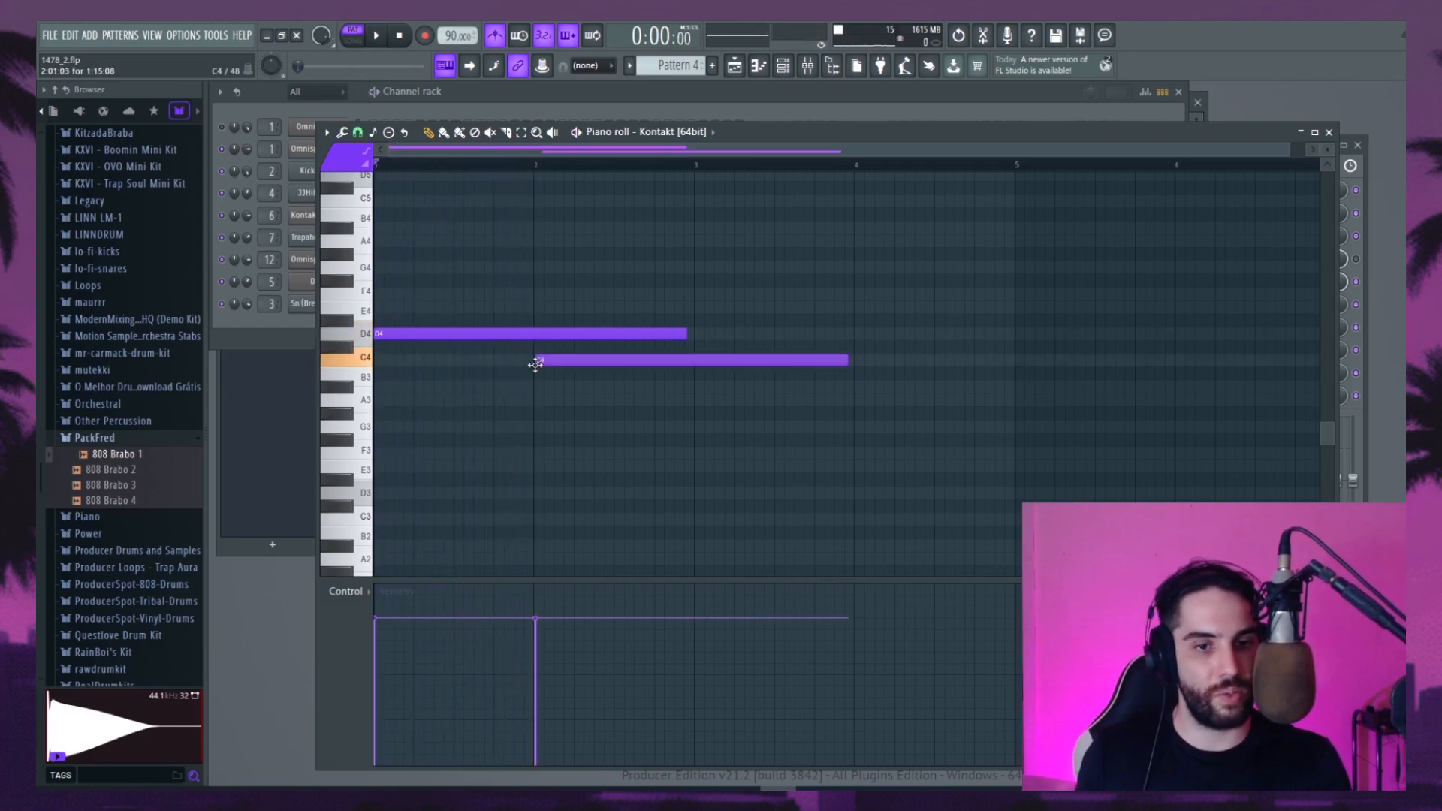
drag(705, 332, 559, 334)
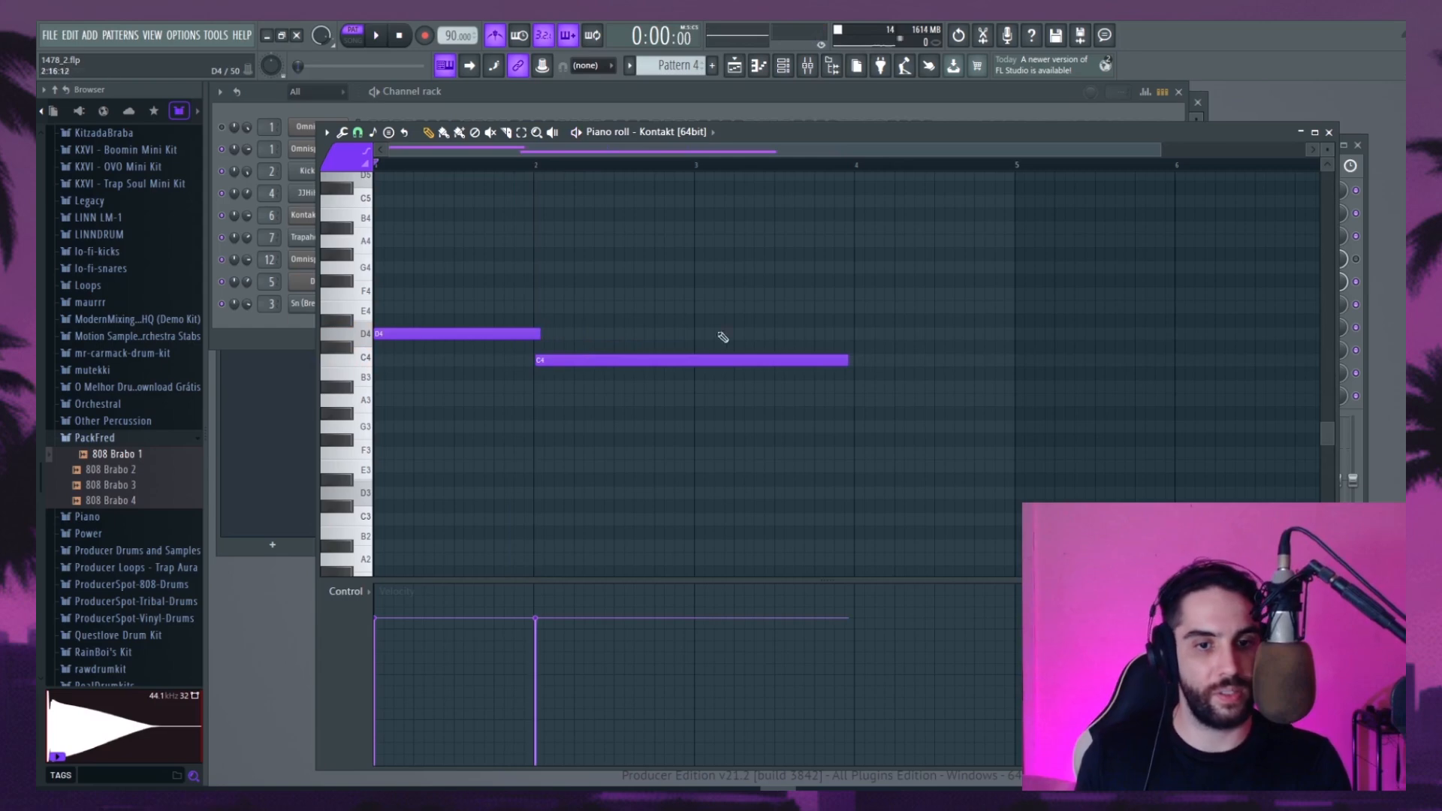
drag(848, 361, 695, 360)
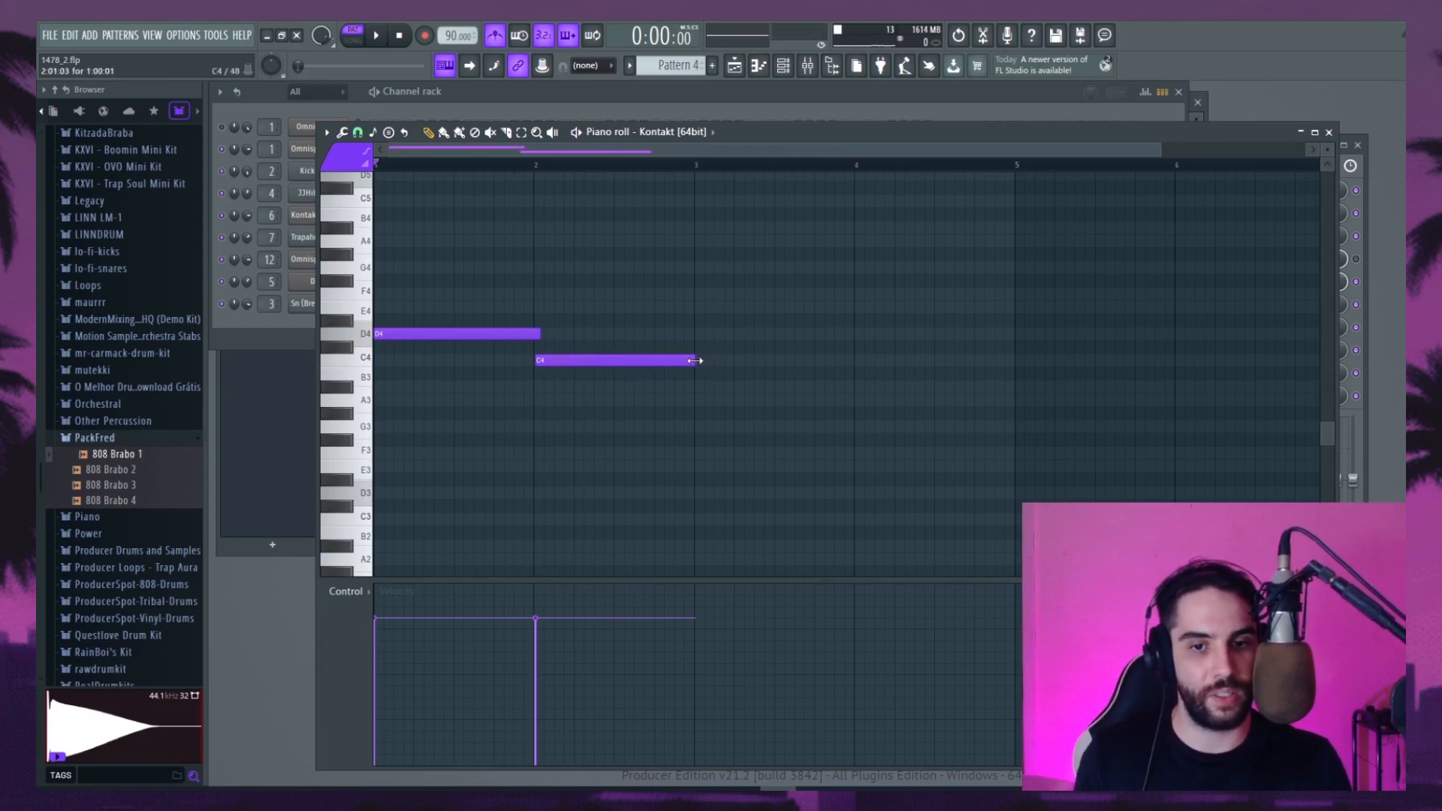
click(699, 400)
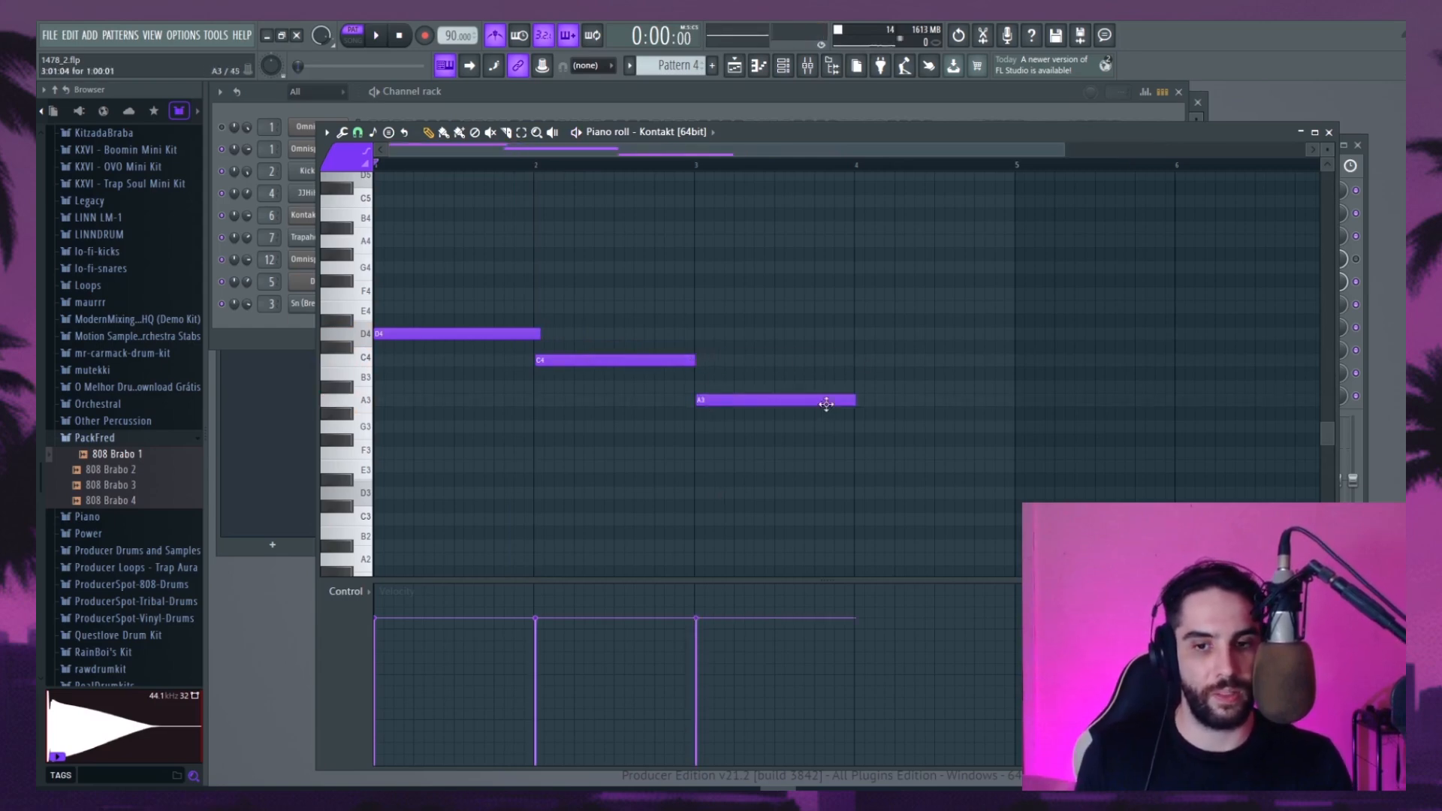
click(857, 387)
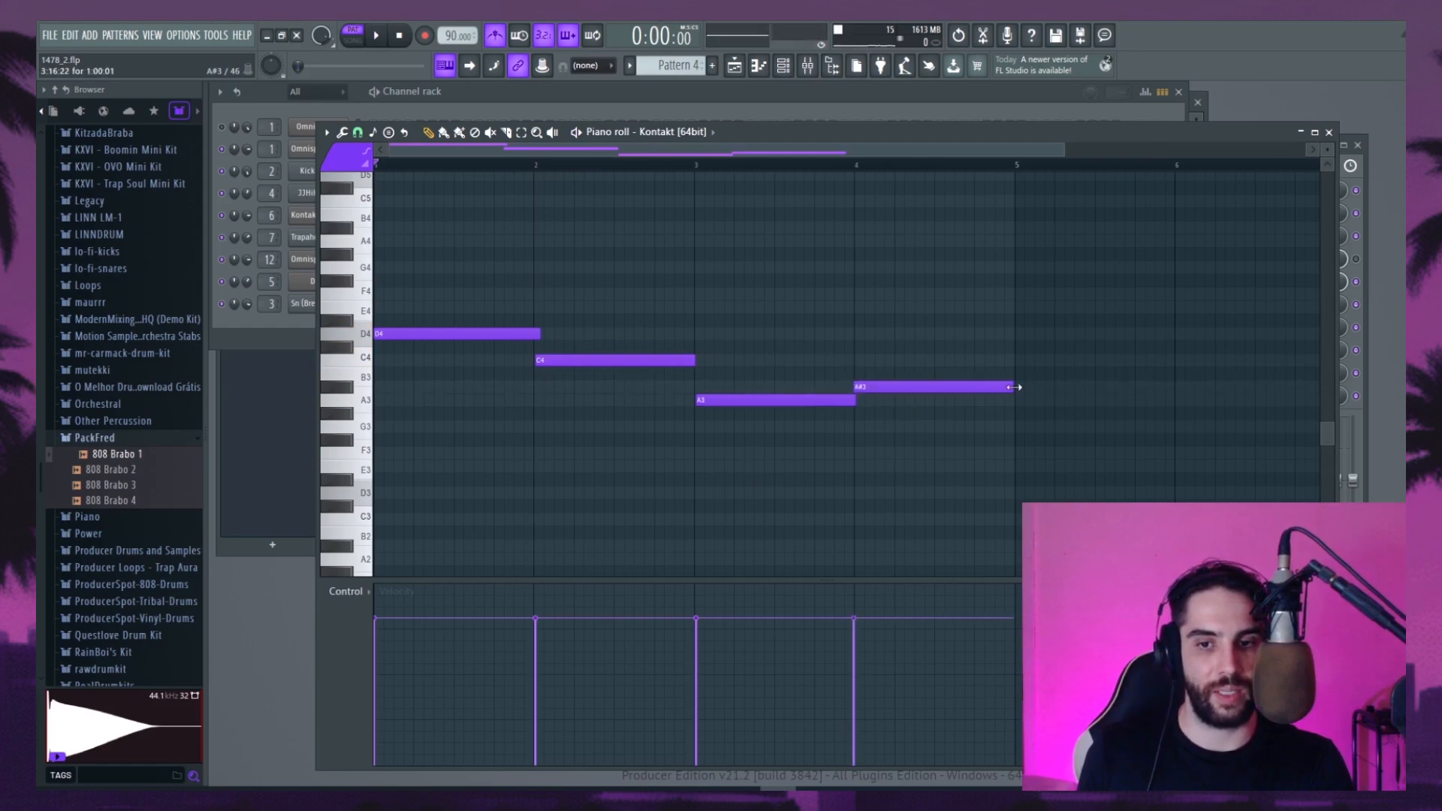
Quantize the bass notes in the Kontakt piano roll with the Quantize tool
click(343, 133)
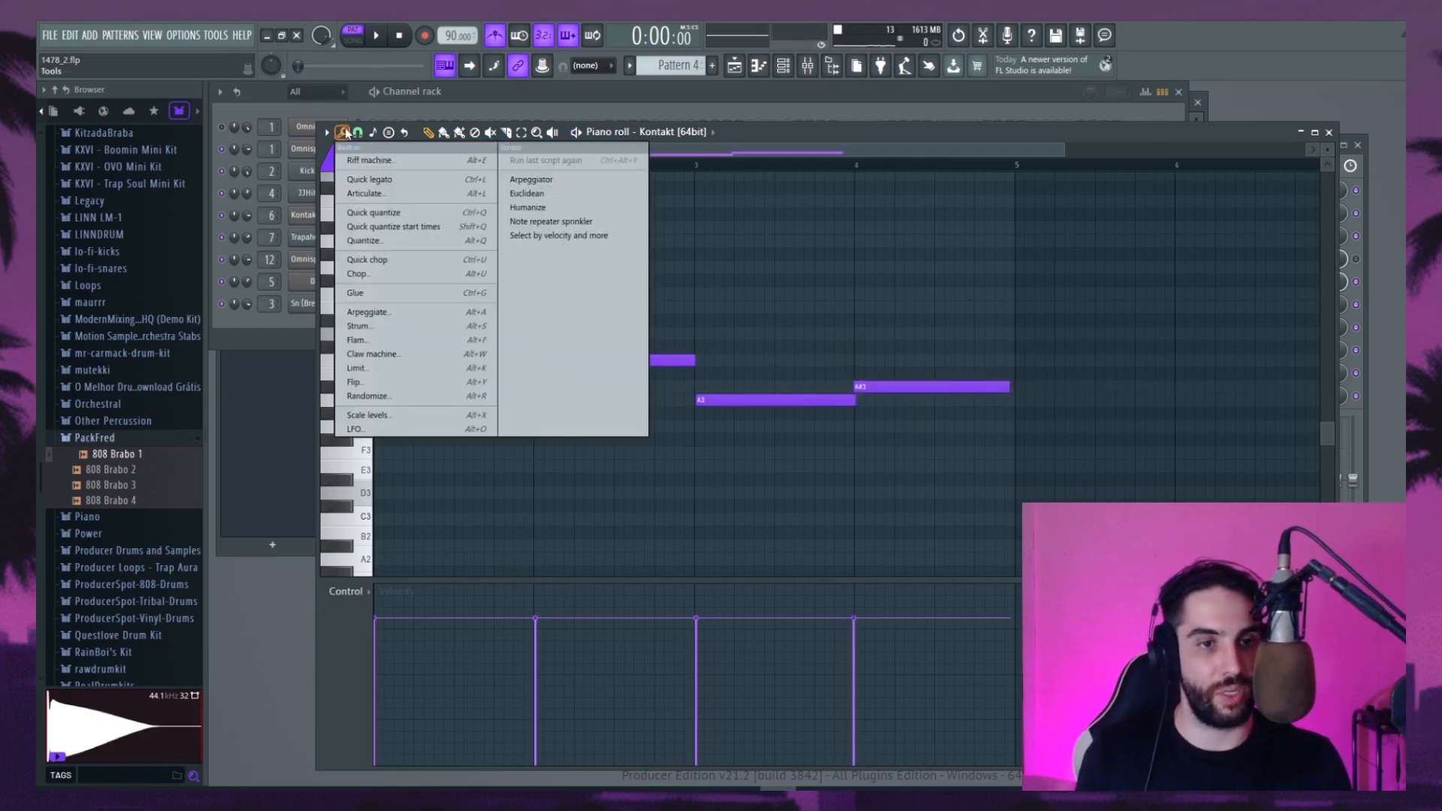
click(413, 241)
click(820, 501)
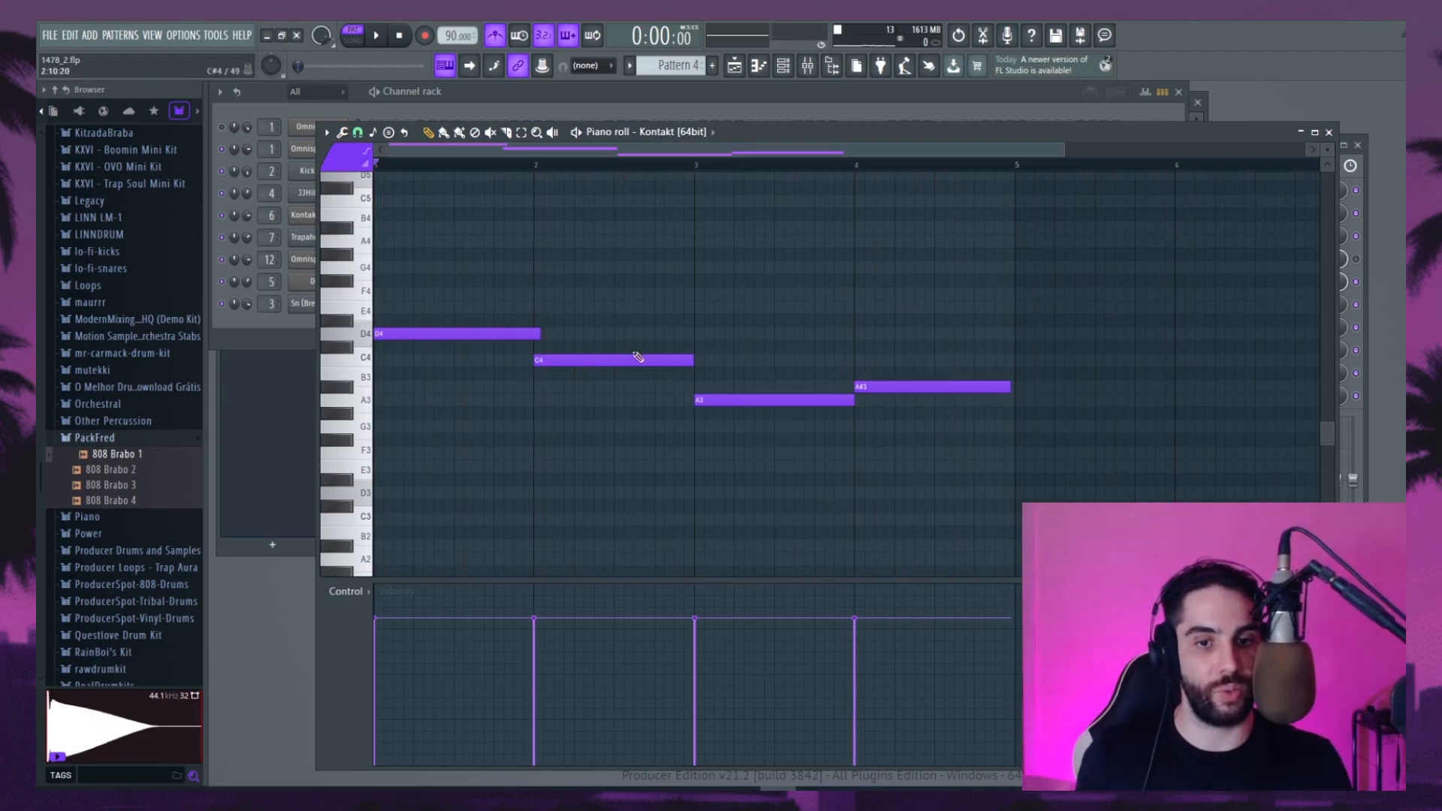
During playback, delete the A#3 note and extend the A3 note to nearly the end of bar 4
key(space)
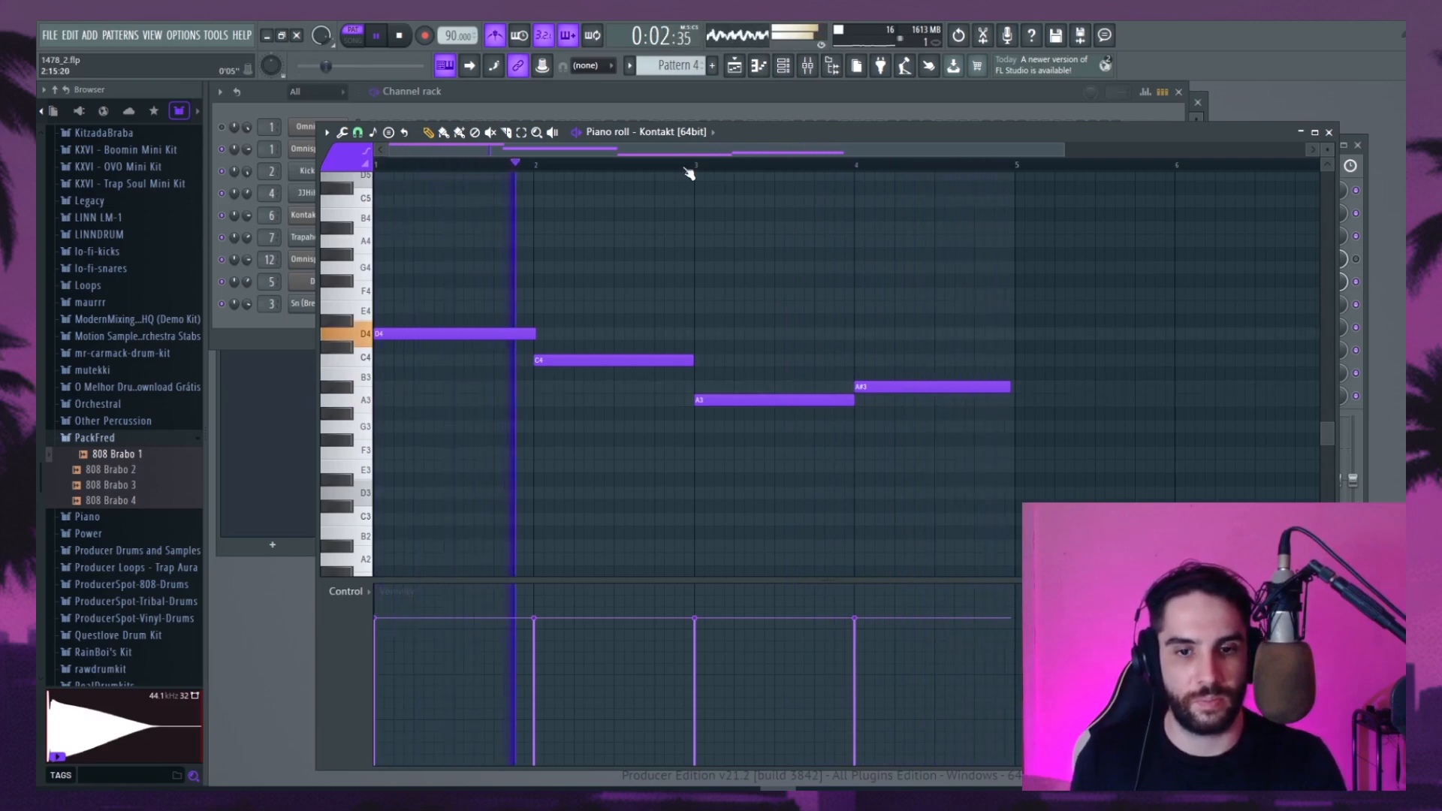
right_click(863, 387)
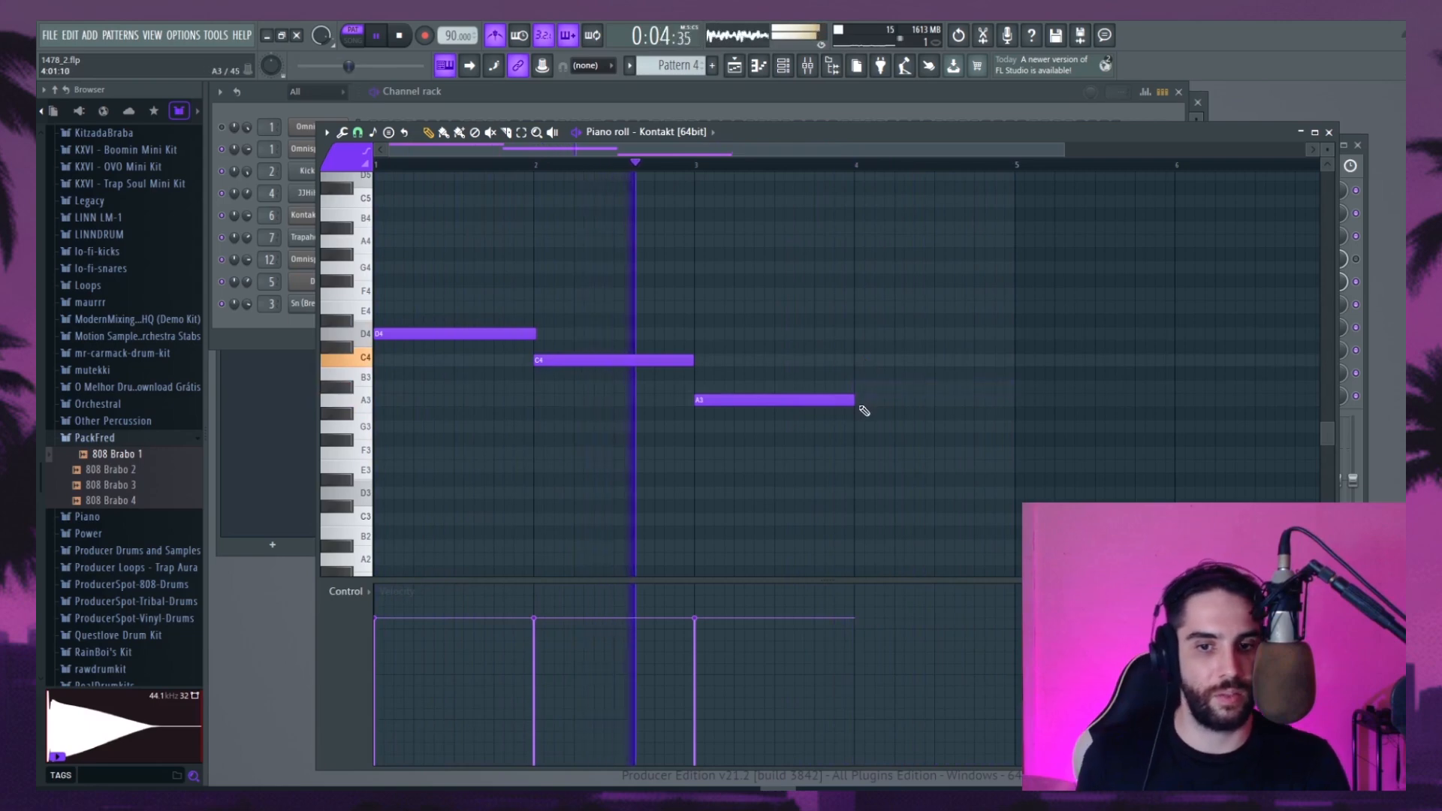
drag(856, 403, 1008, 406)
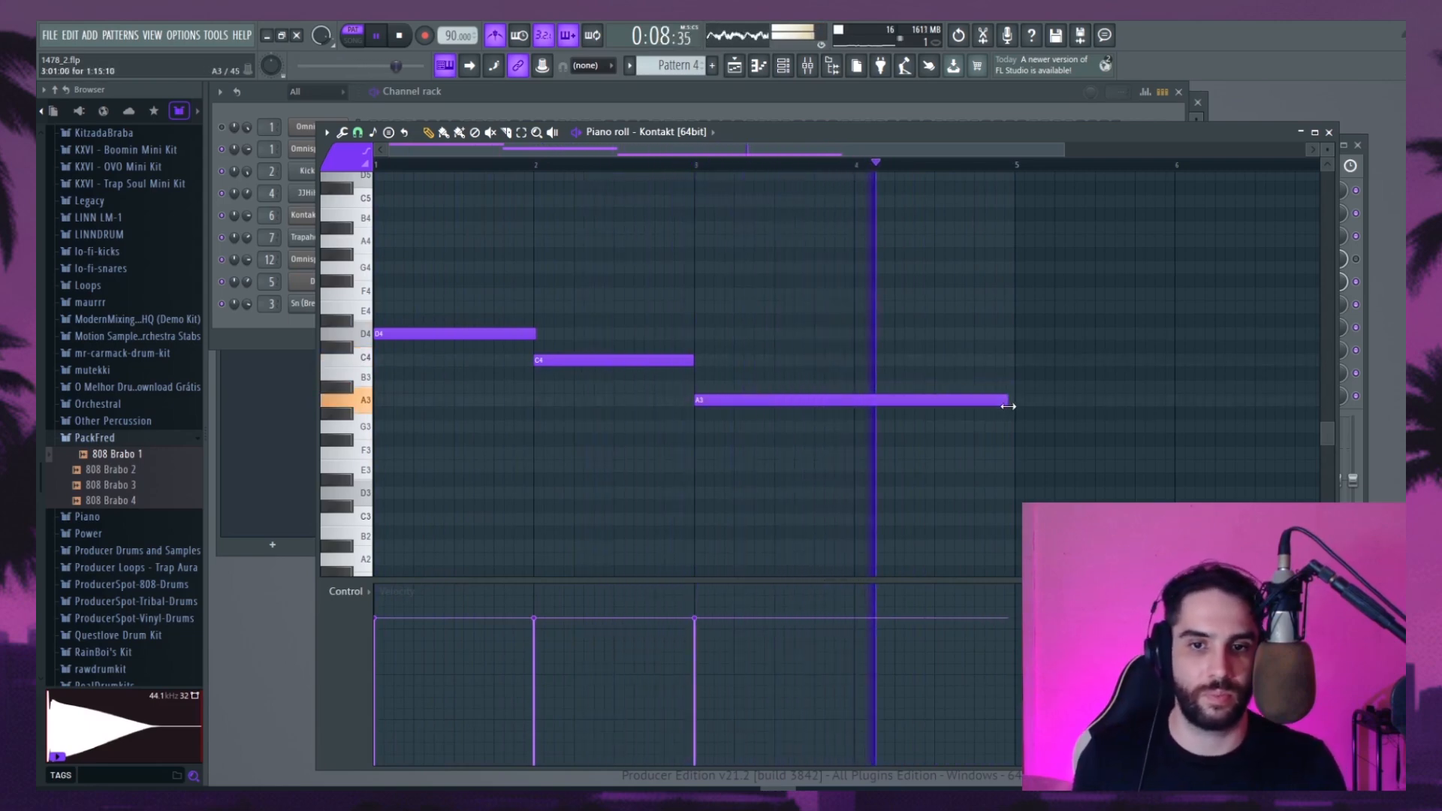
key(space)
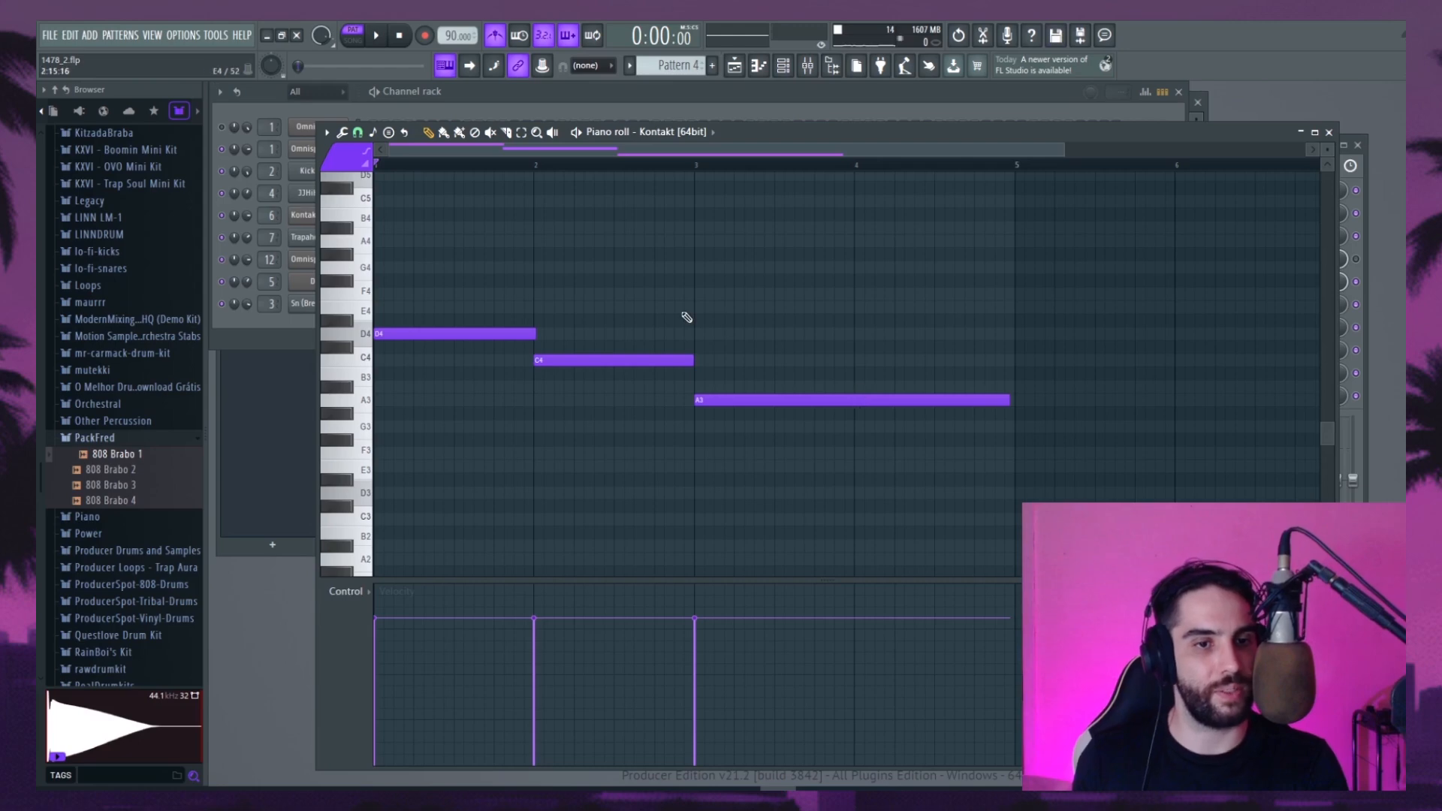
Bring up the channel rack, select the Omnisphere #3 channel and switch to Pattern 1
key(F6)
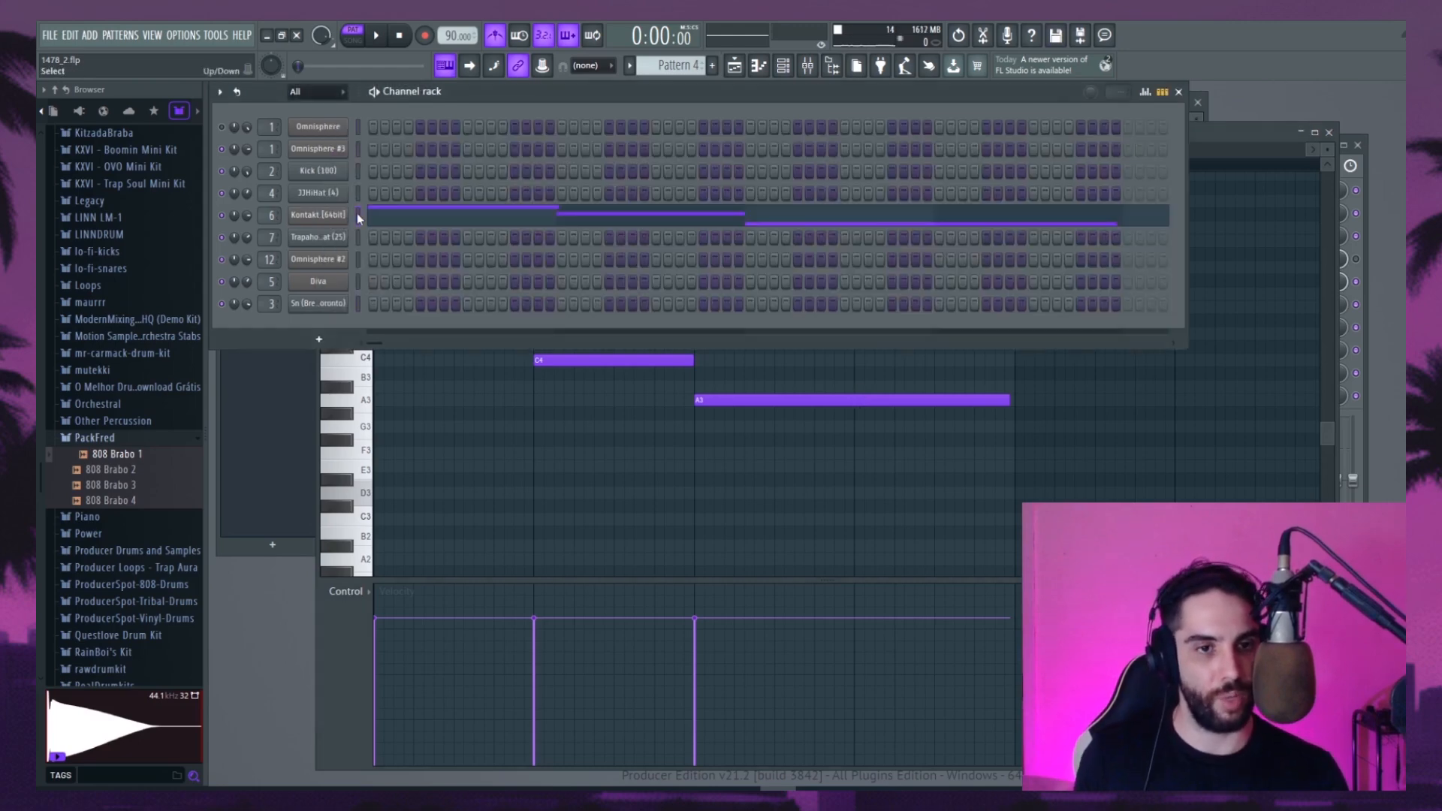
click(358, 150)
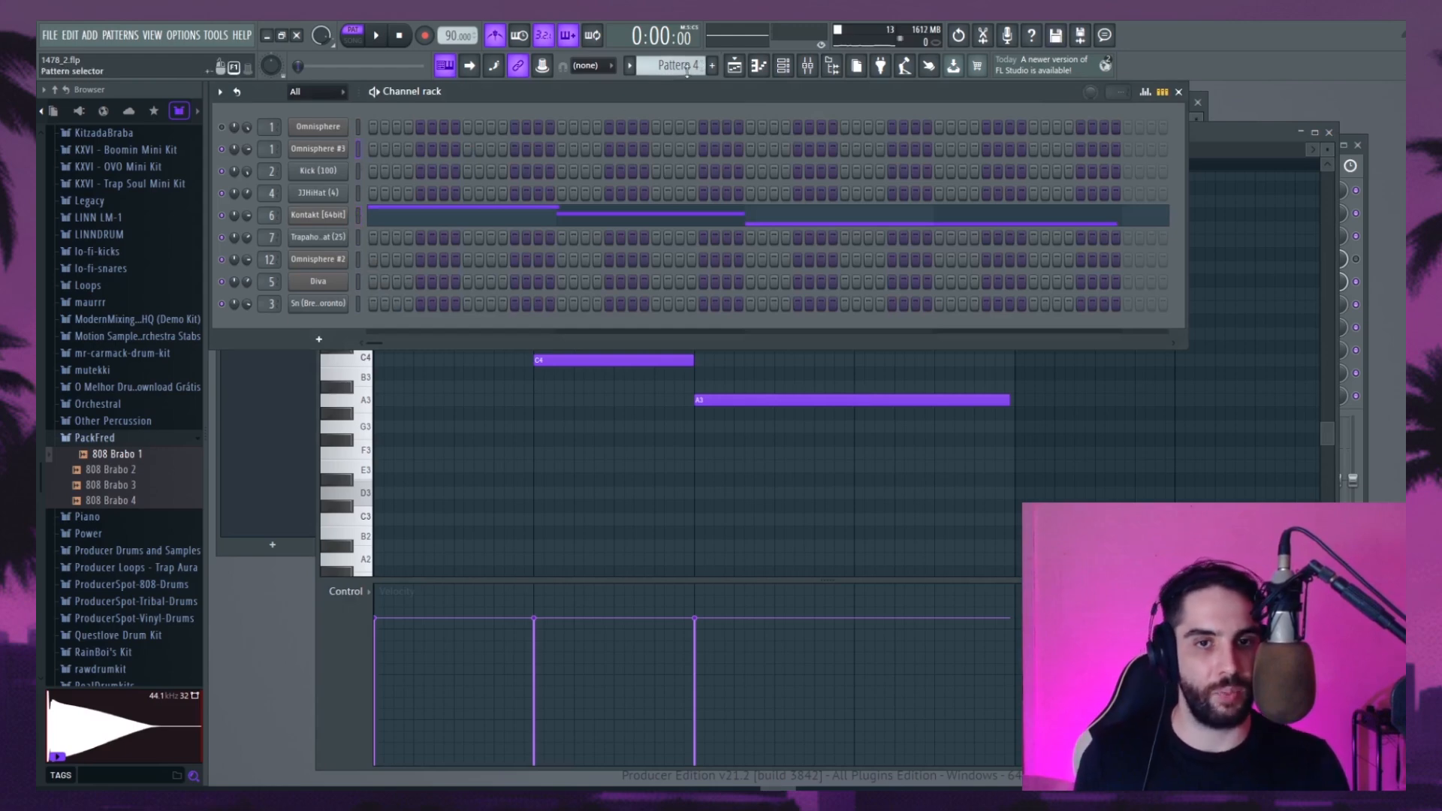
scroll(690, 67, down, 3)
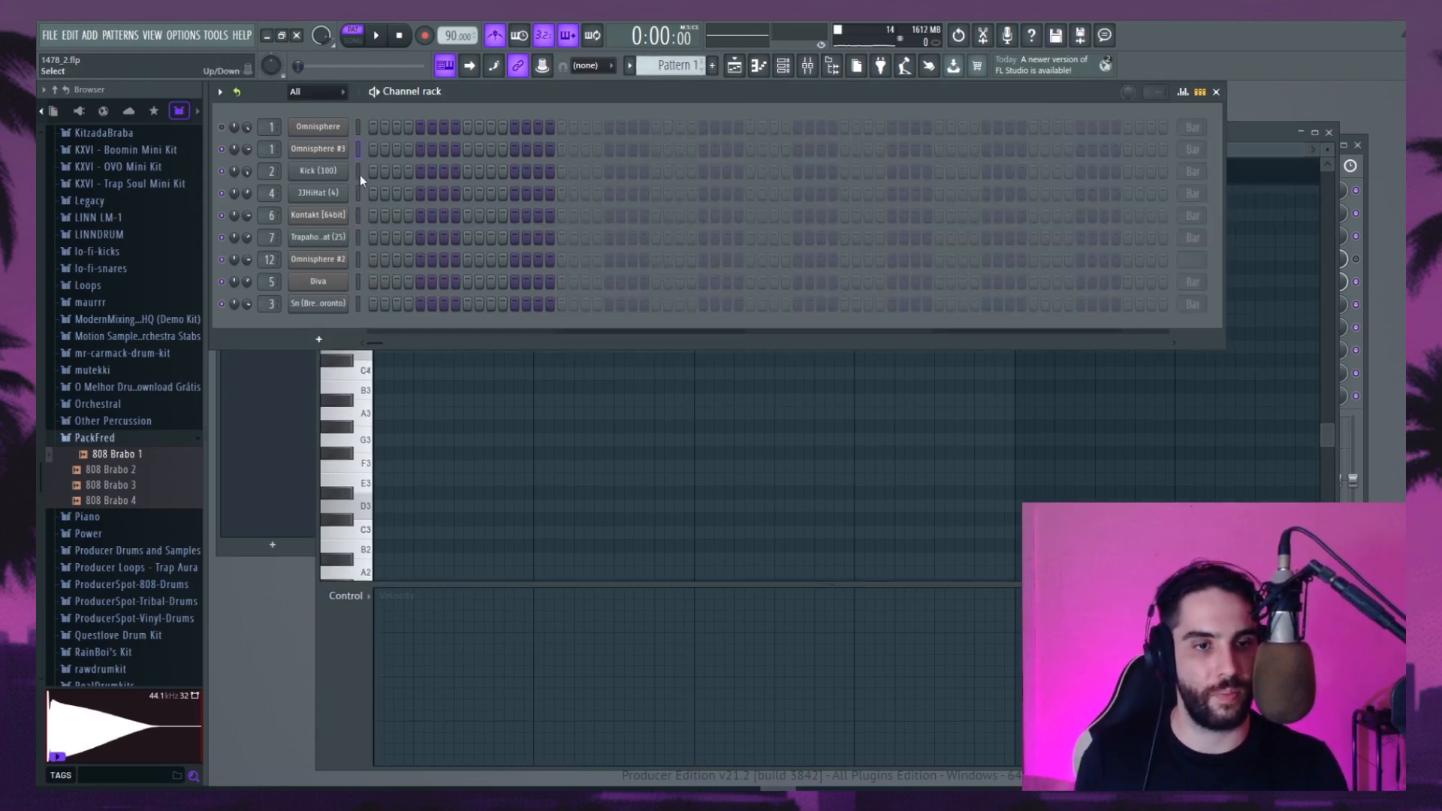
Select the Omnisphere #2 channel, paste the copied bass notes into it and bring up its piano roll
click(363, 264)
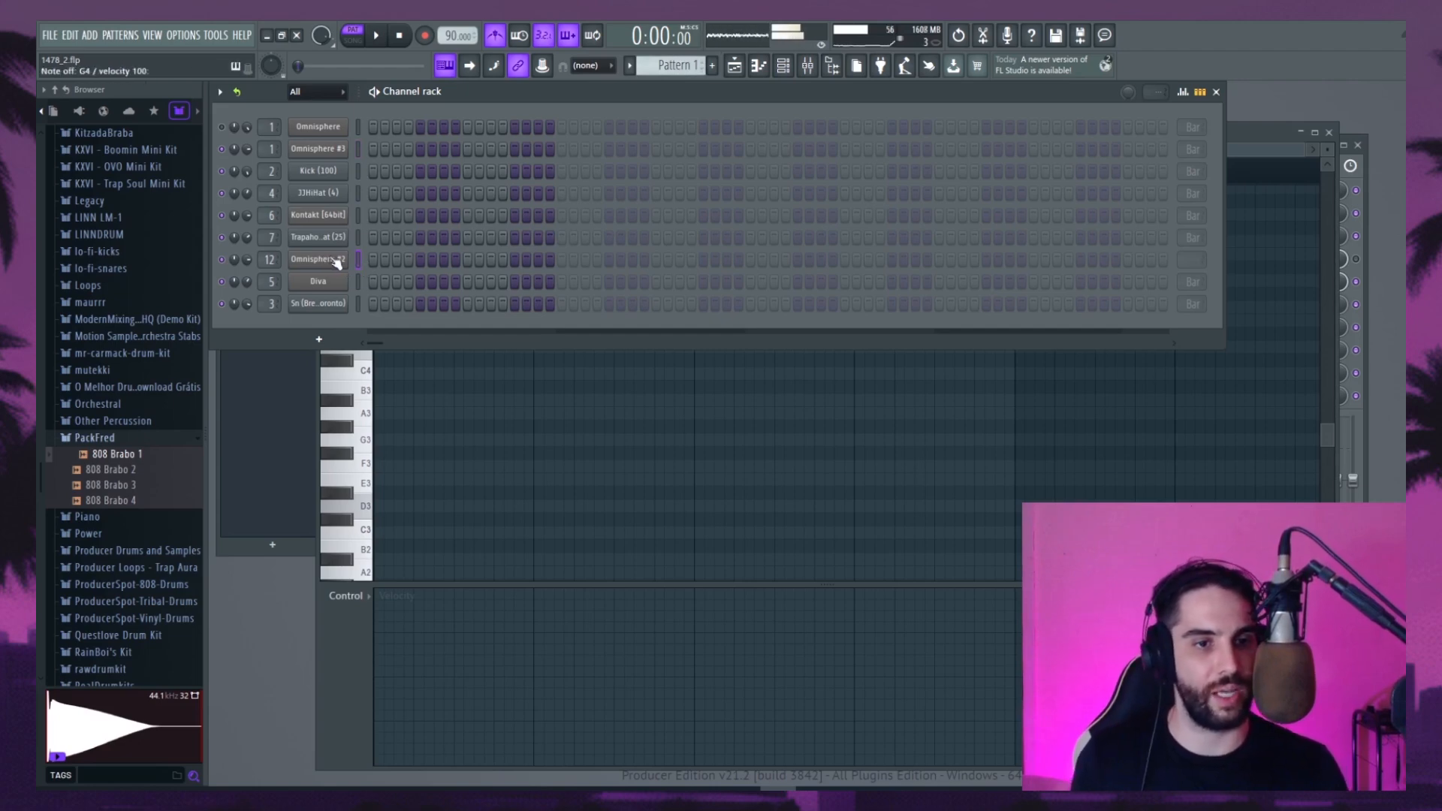
key(ctrl+v)
click(434, 261)
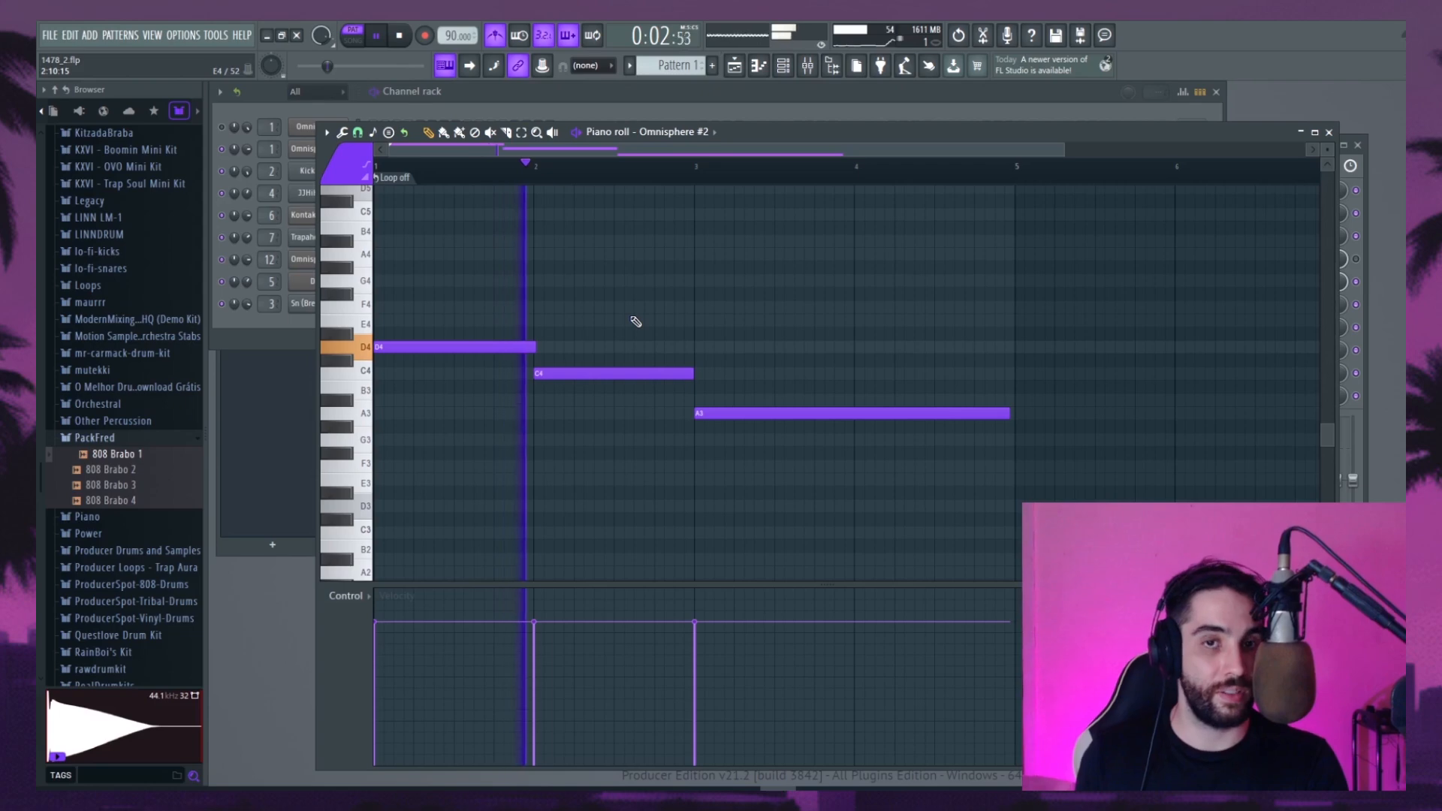
Try the pasted Omnisphere #2 notes an octave higher during playback, and move them back to the D4 octave
key(space)
key(ctrl+Up)
scroll(636, 321, up, 2)
key(space)
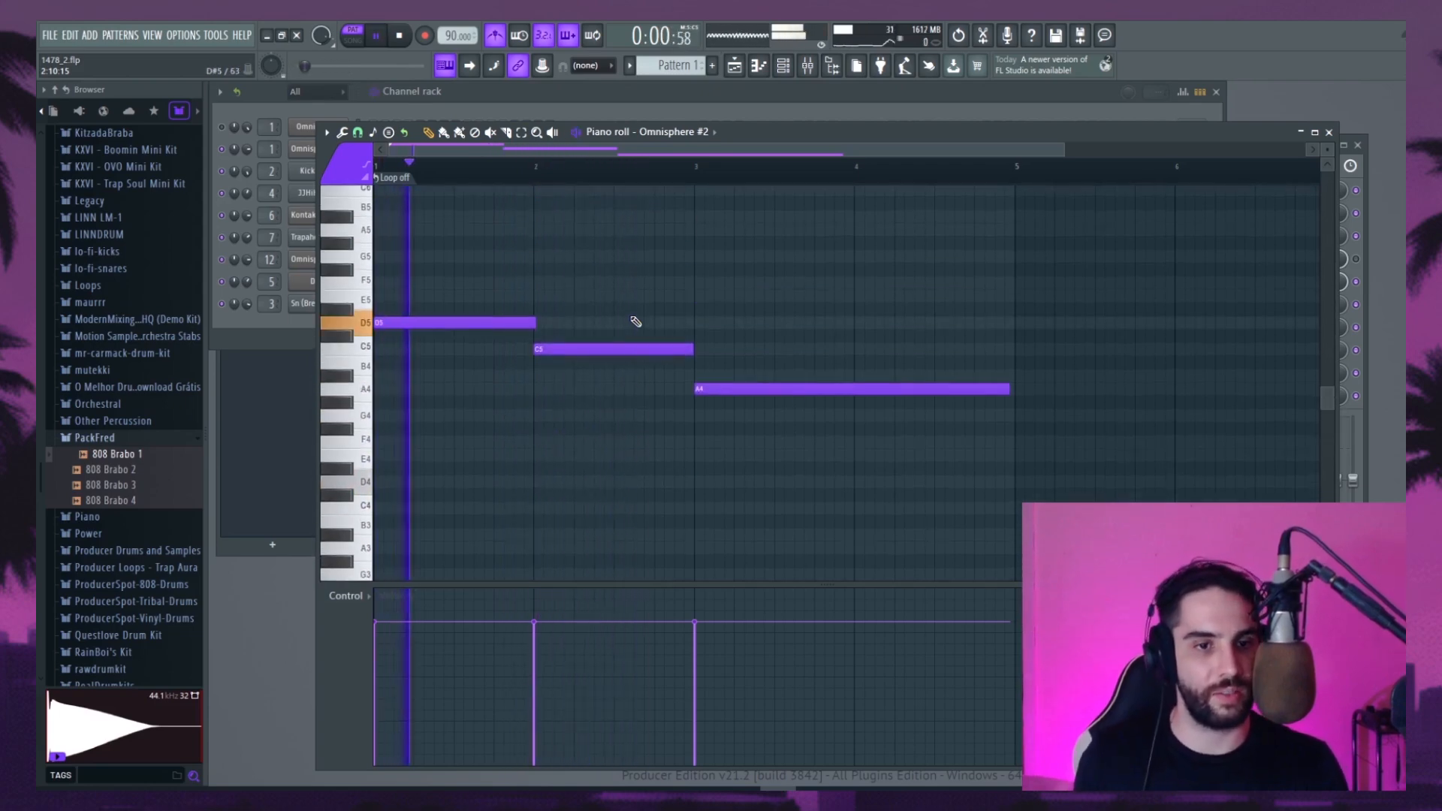
key(ctrl+Down)
key(space)
key(space)
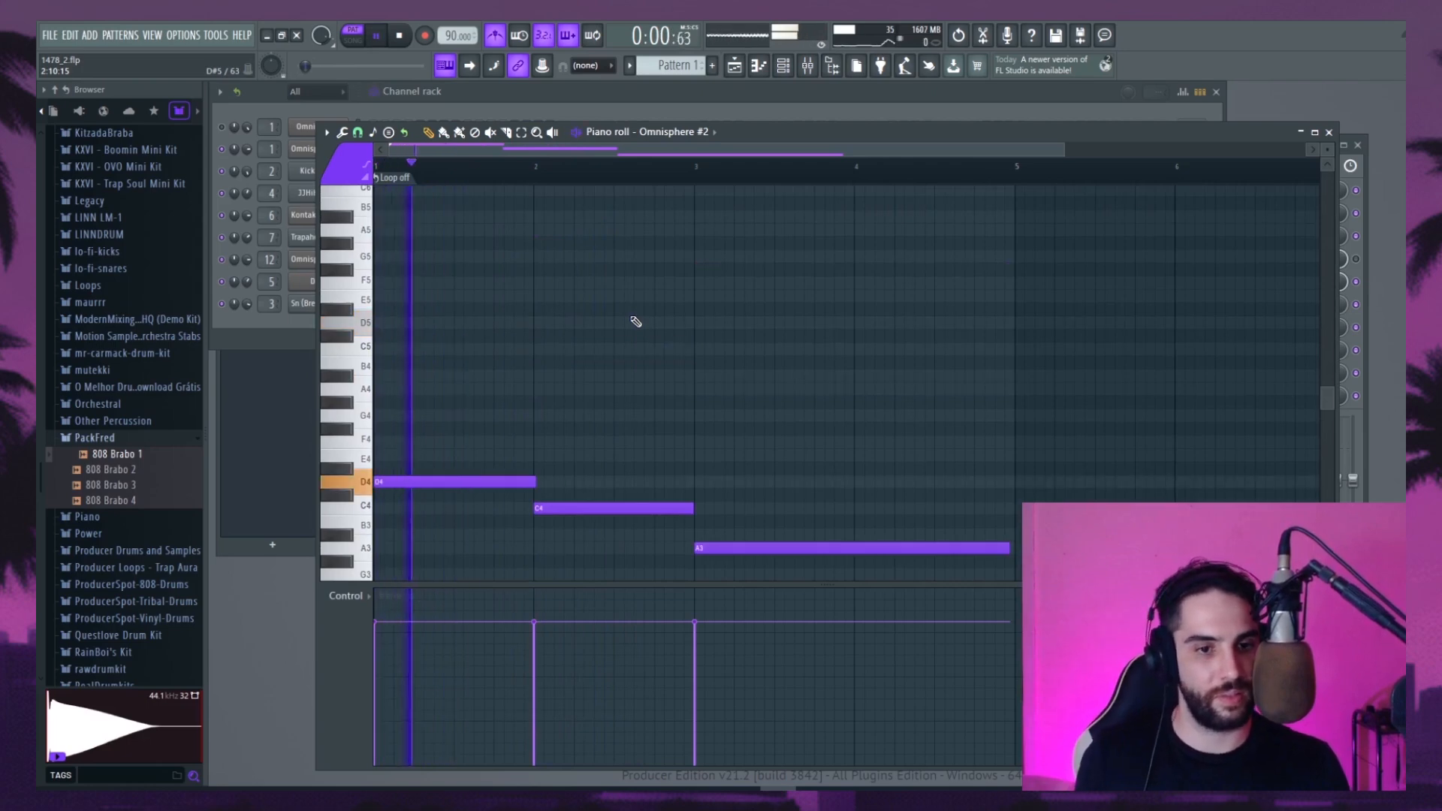
key(space)
Stack F4 and A4 above the D4 note in bar 1, using the same note length
scroll(636, 321, up, 3)
click(696, 299)
right_click(697, 300)
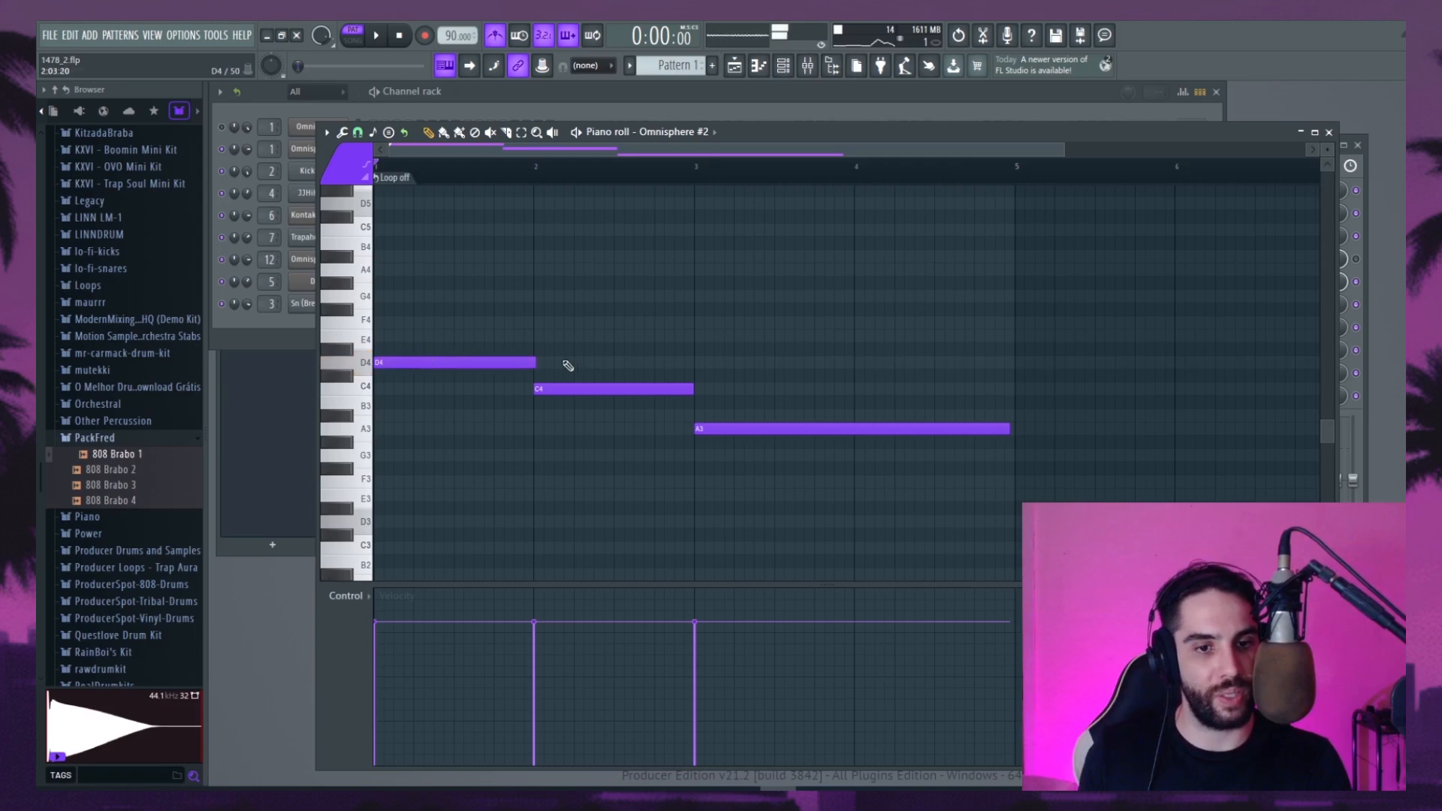
click(478, 364)
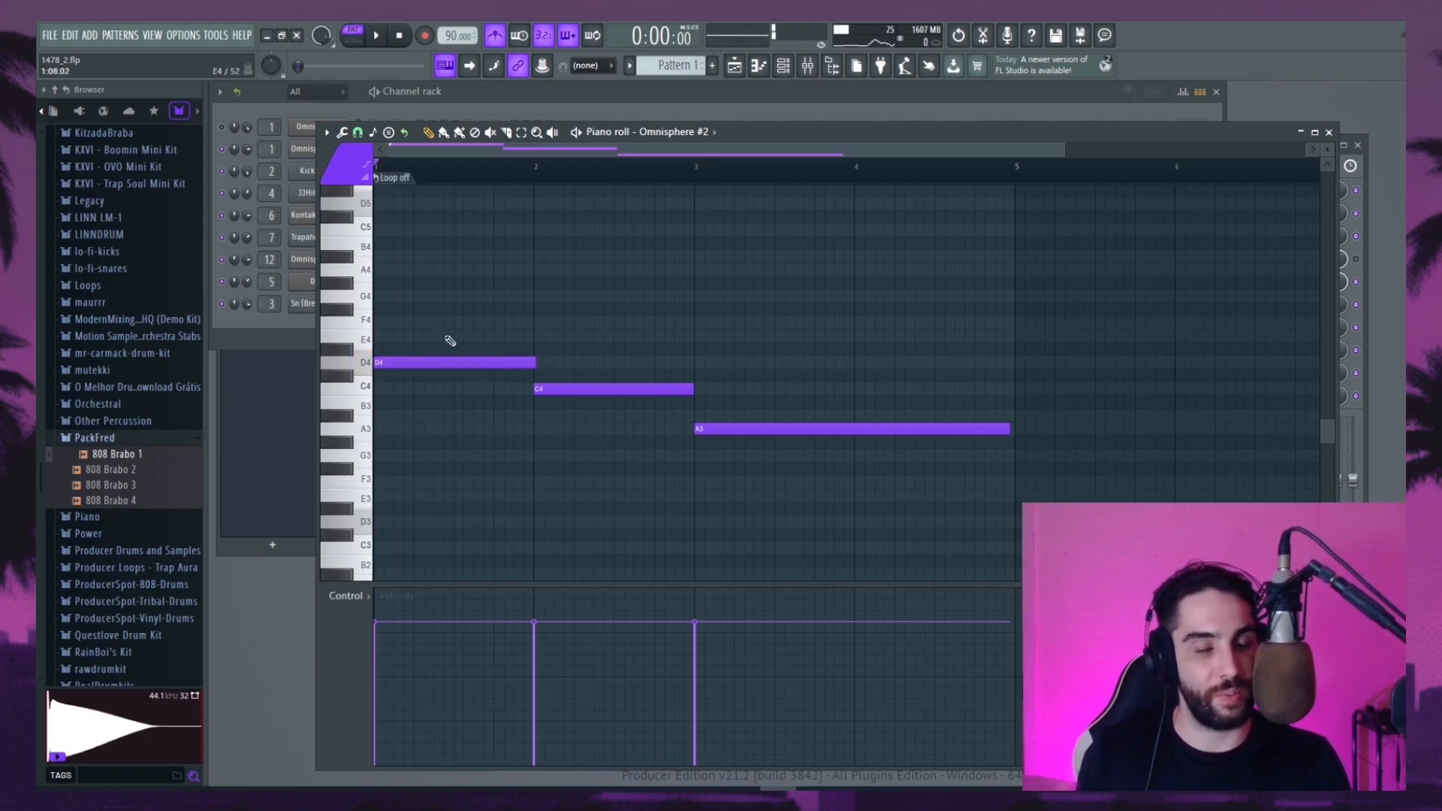
click(433, 323)
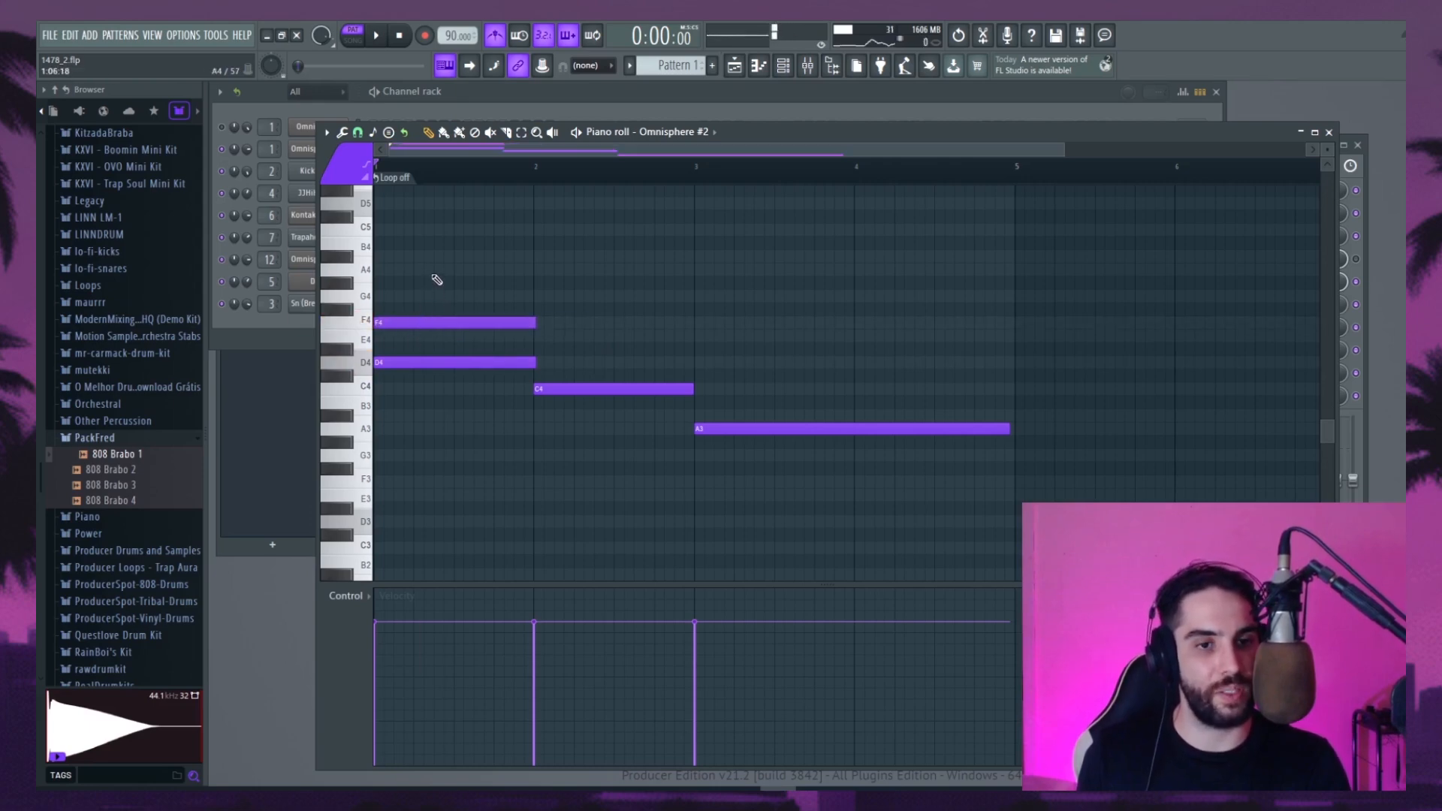
click(435, 270)
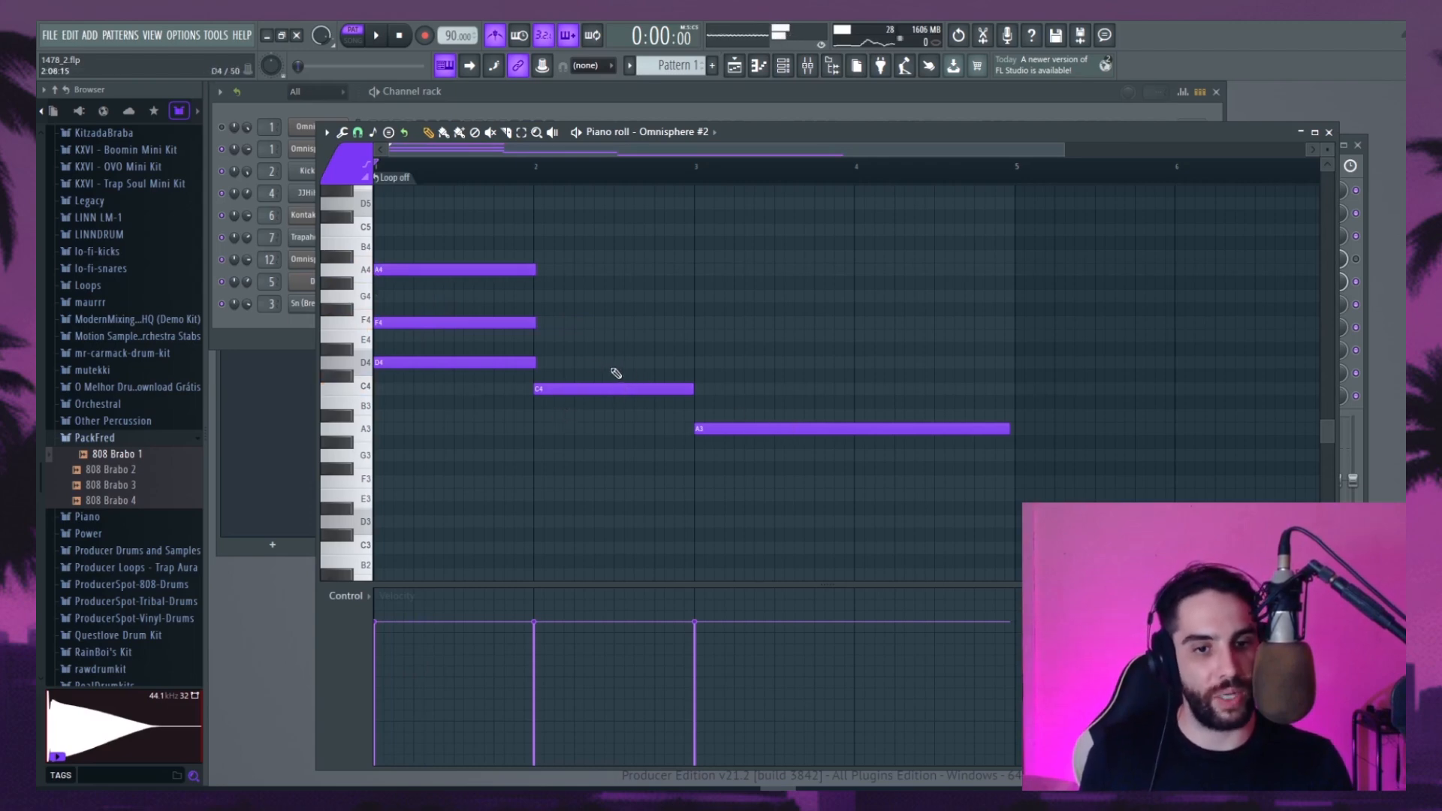
Stack E4 and G4 above C4 in bar 2, and C4 and E4 above A3 across bars 3 and 4
click(541, 338)
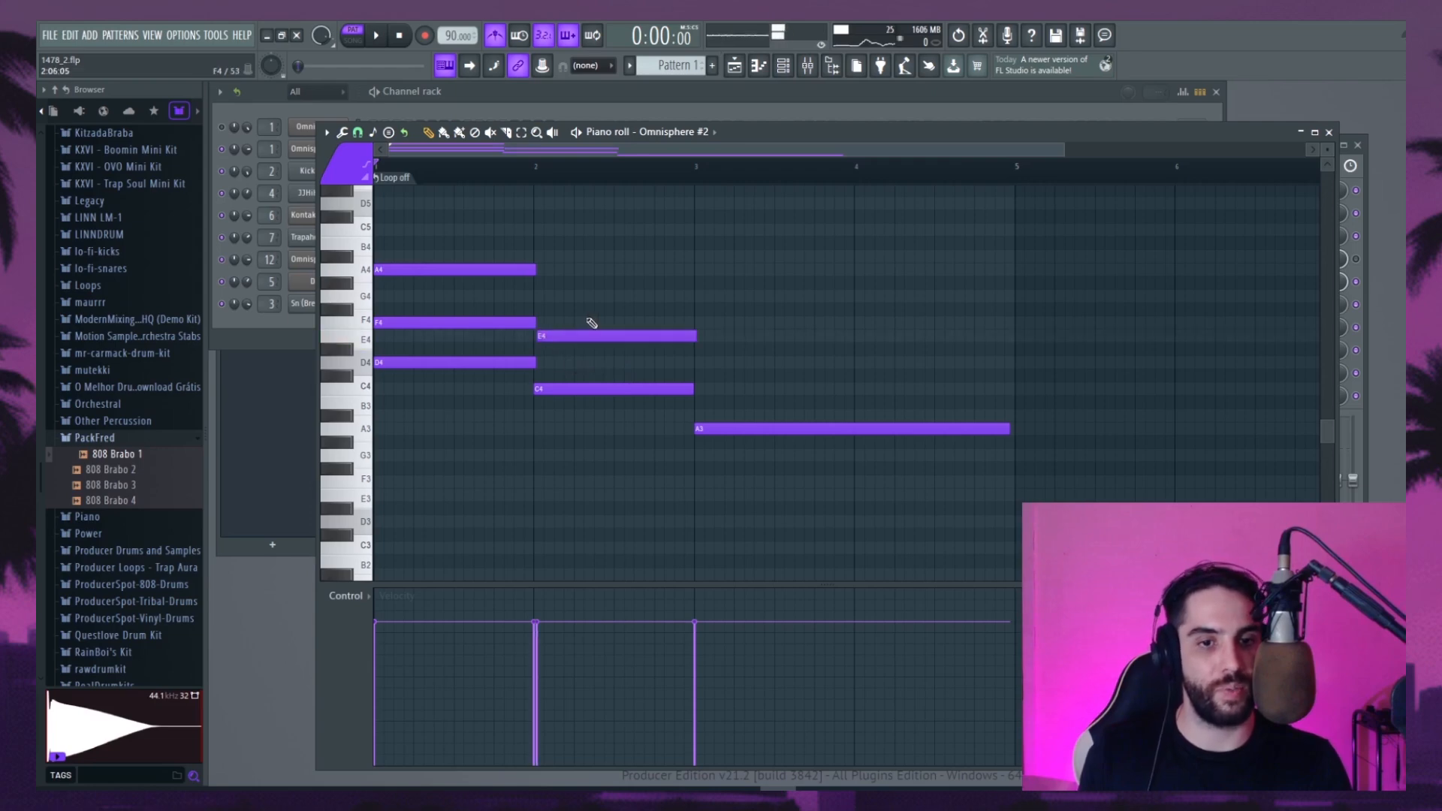
click(541, 298)
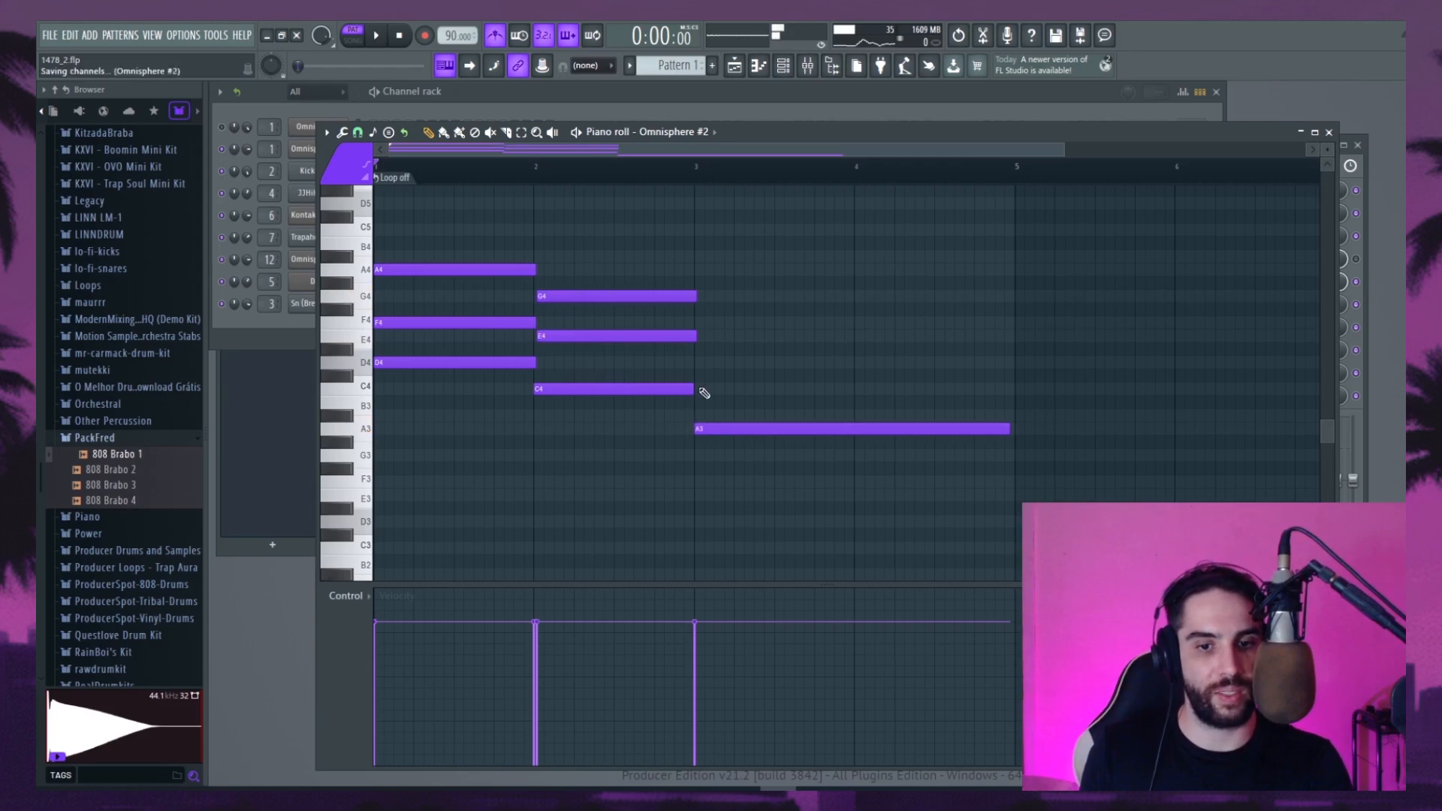
click(703, 389)
click(706, 336)
drag(707, 342, 695, 342)
Quantize the chord notes and lengthen bar 2's E4 to nearly the start of bar 3 while listening to the progression
key(space)
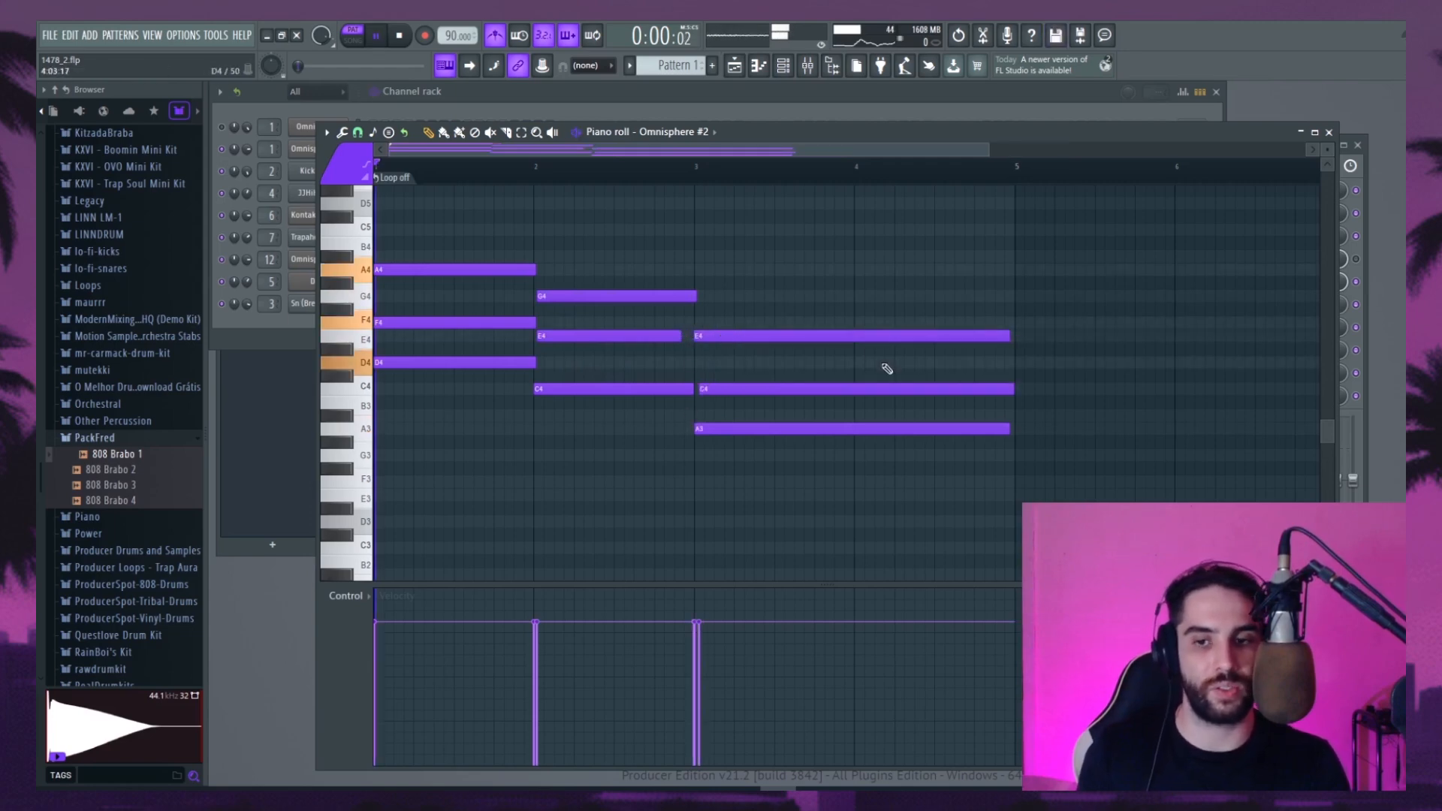
click(343, 132)
click(390, 238)
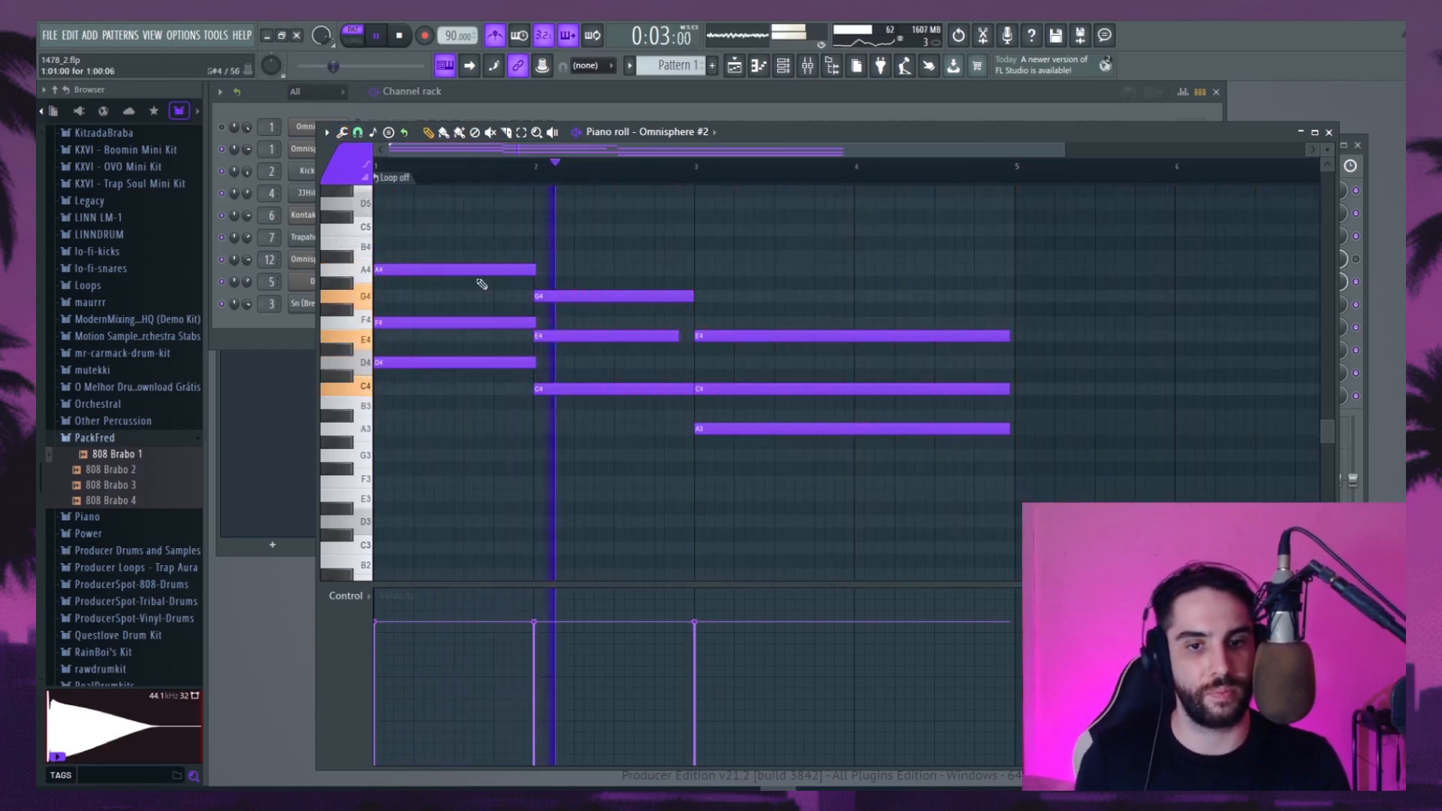
drag(680, 335, 690, 336)
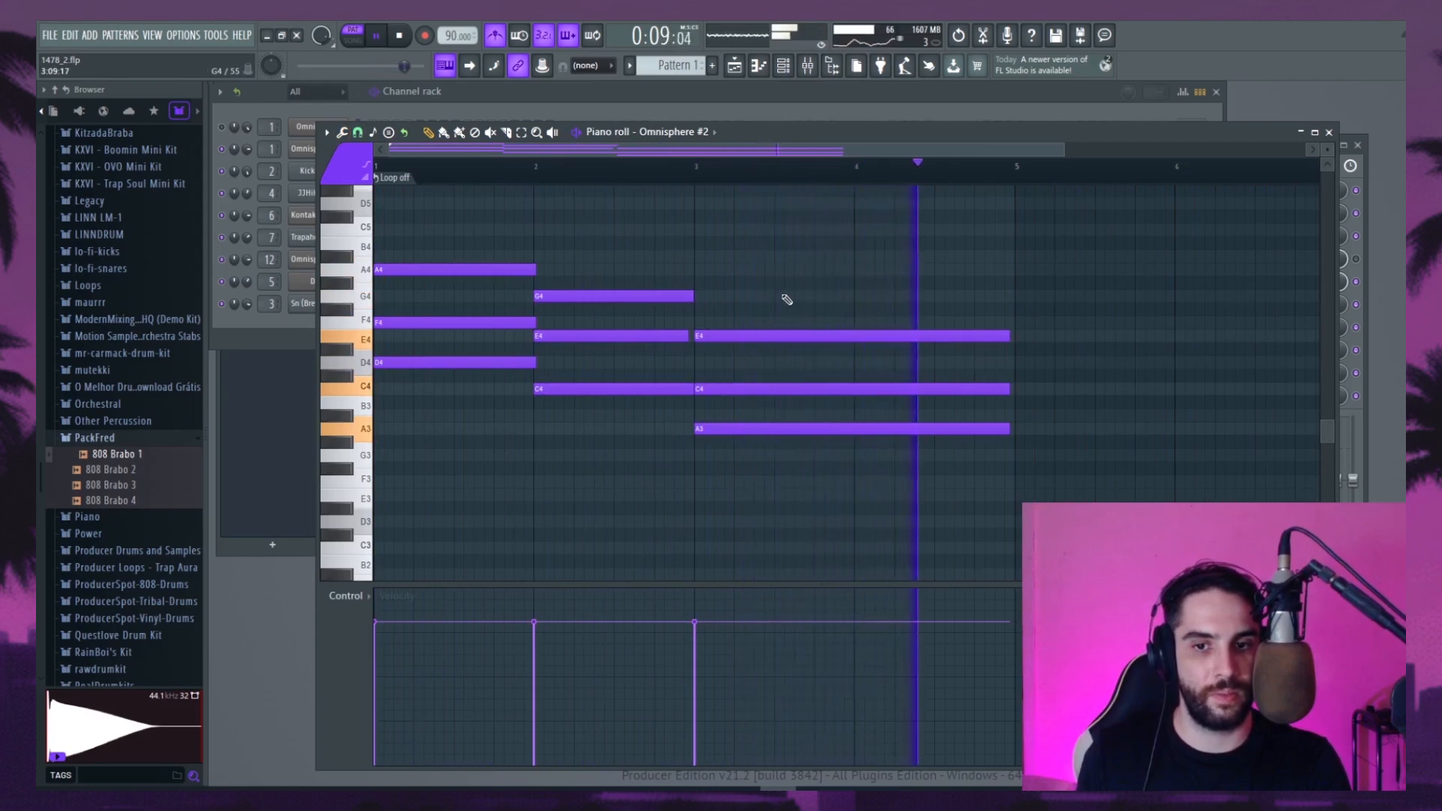
key(space)
Try transposing the whole chord progression down to start on A3, audition keyboard notes, and move it back to start on D4
drag(1011, 499, 469, 213)
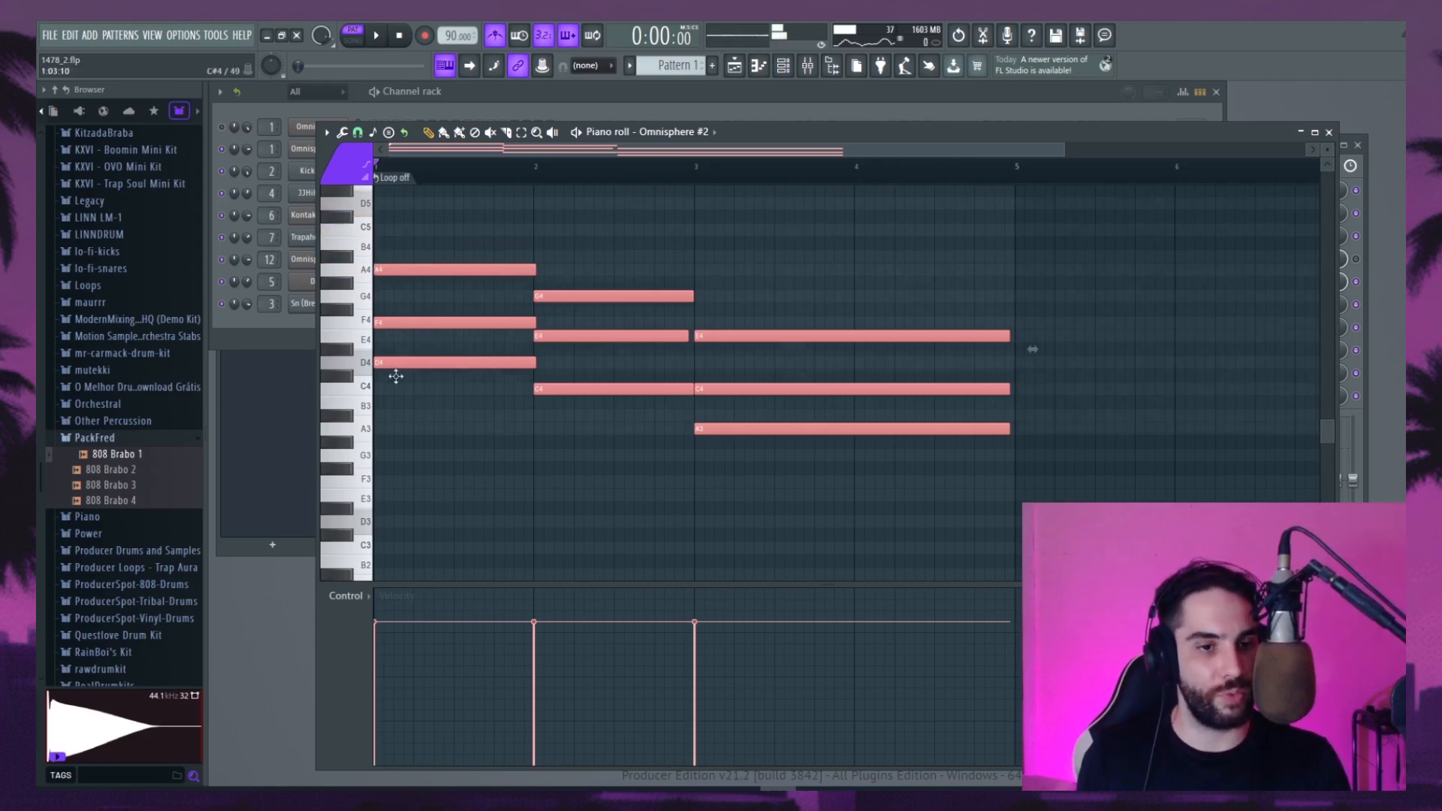
drag(398, 371, 381, 443)
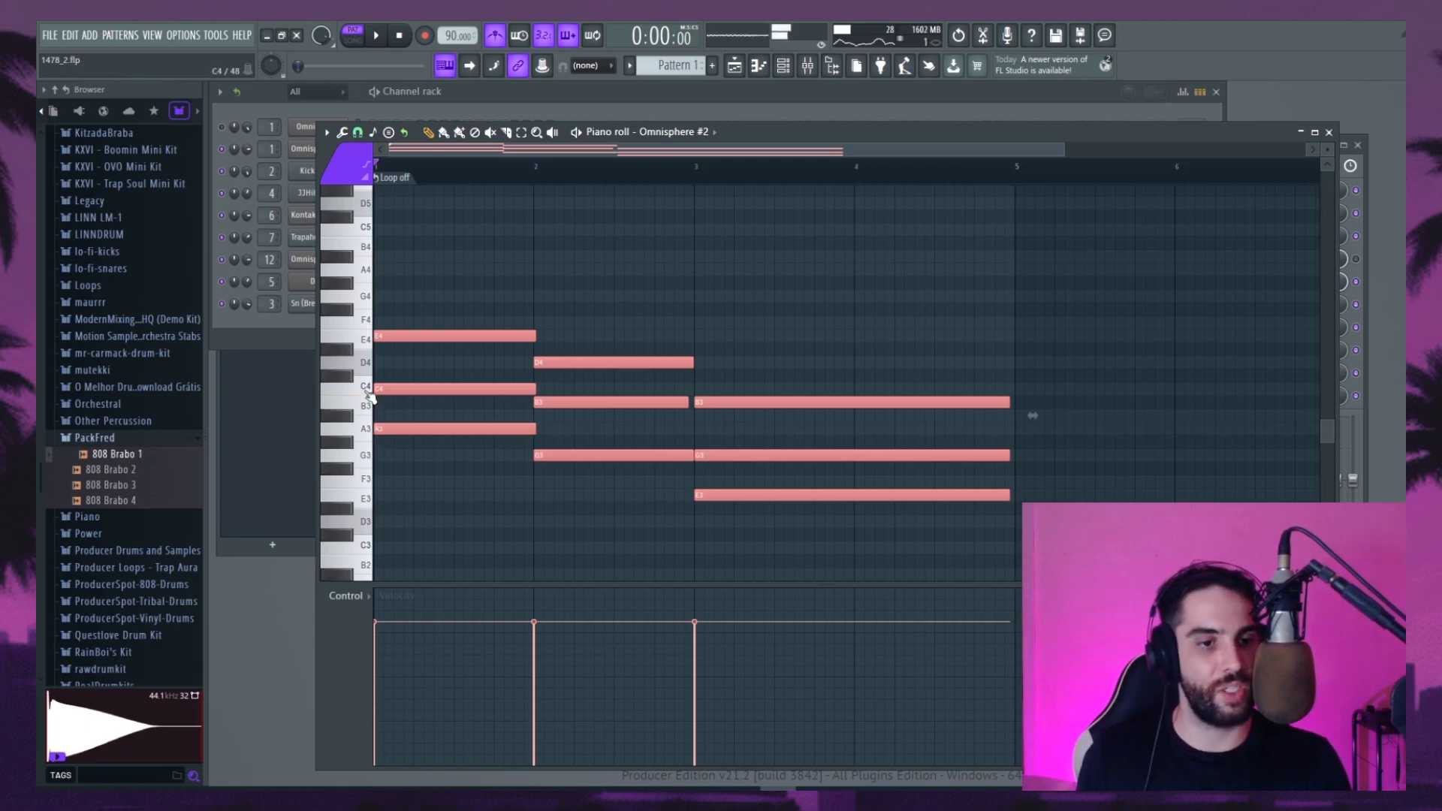
drag(369, 394, 371, 375)
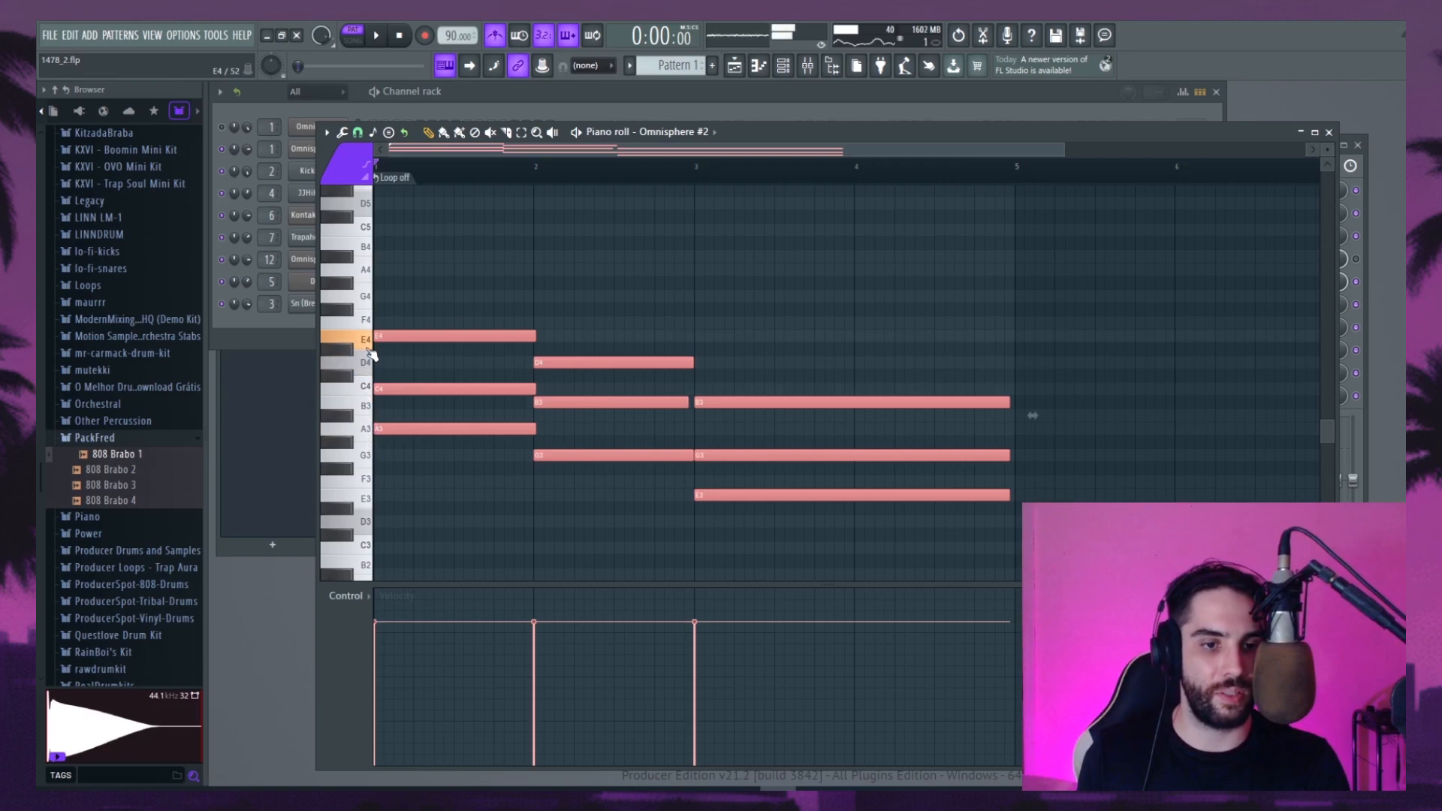
drag(368, 434, 368, 403)
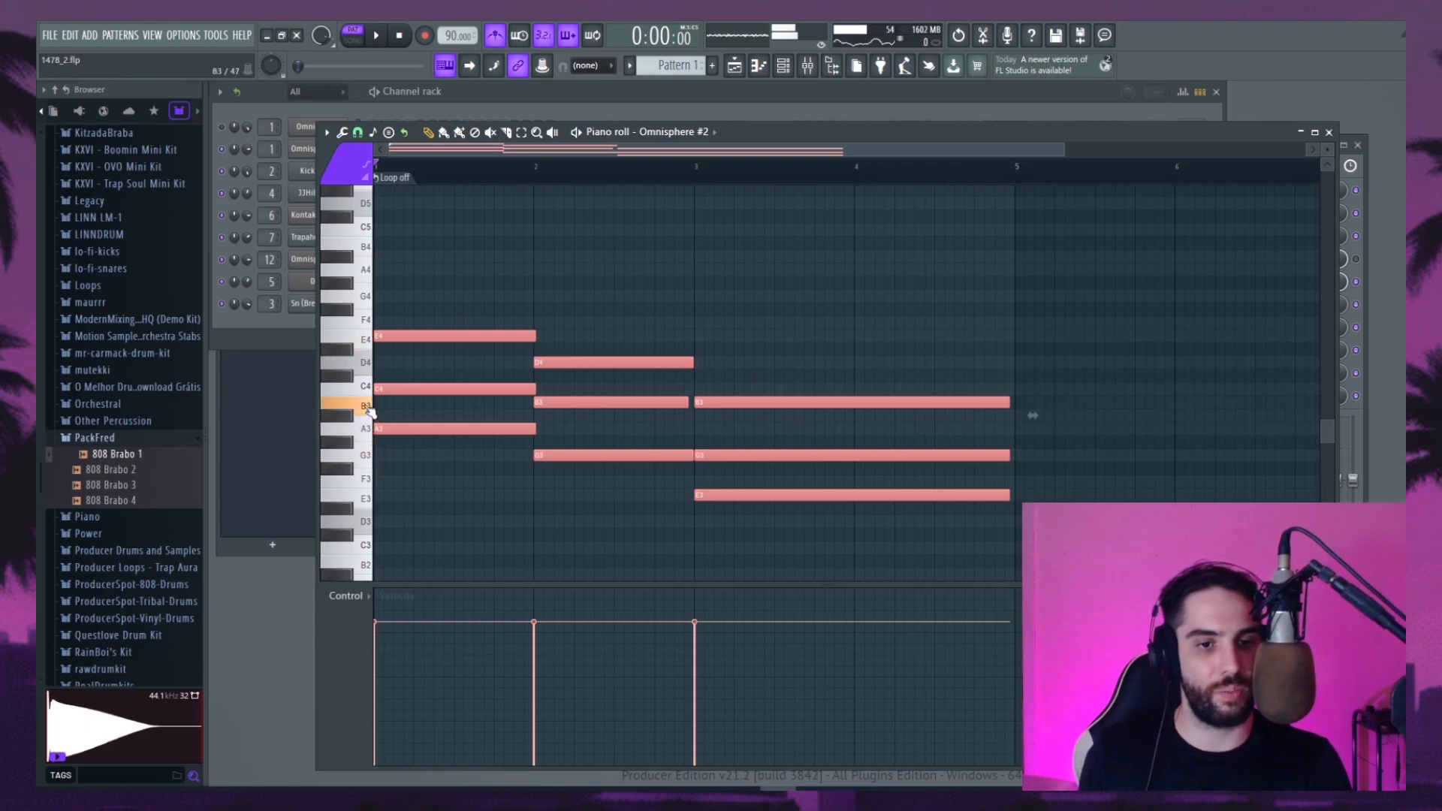
click(367, 366)
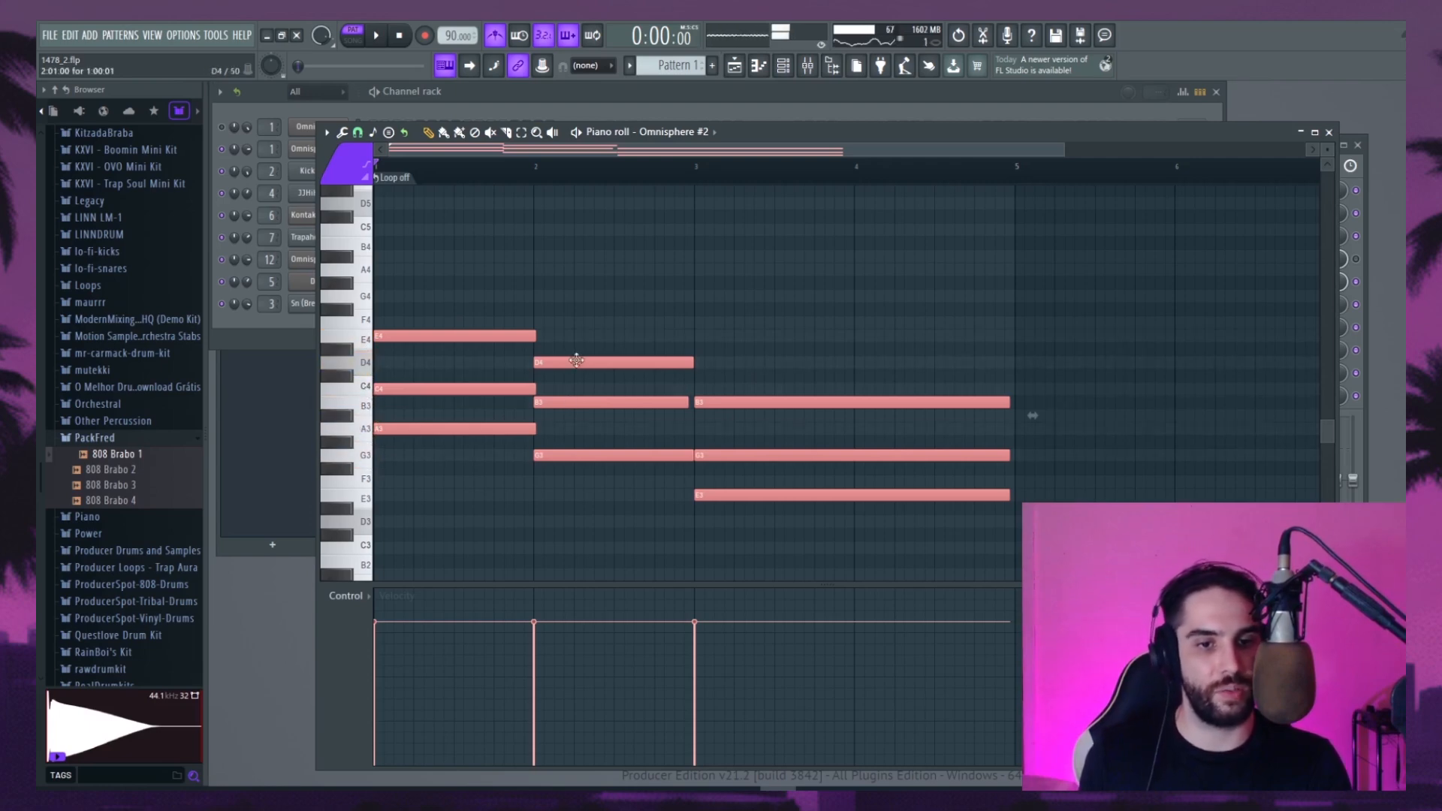
drag(417, 430, 393, 363)
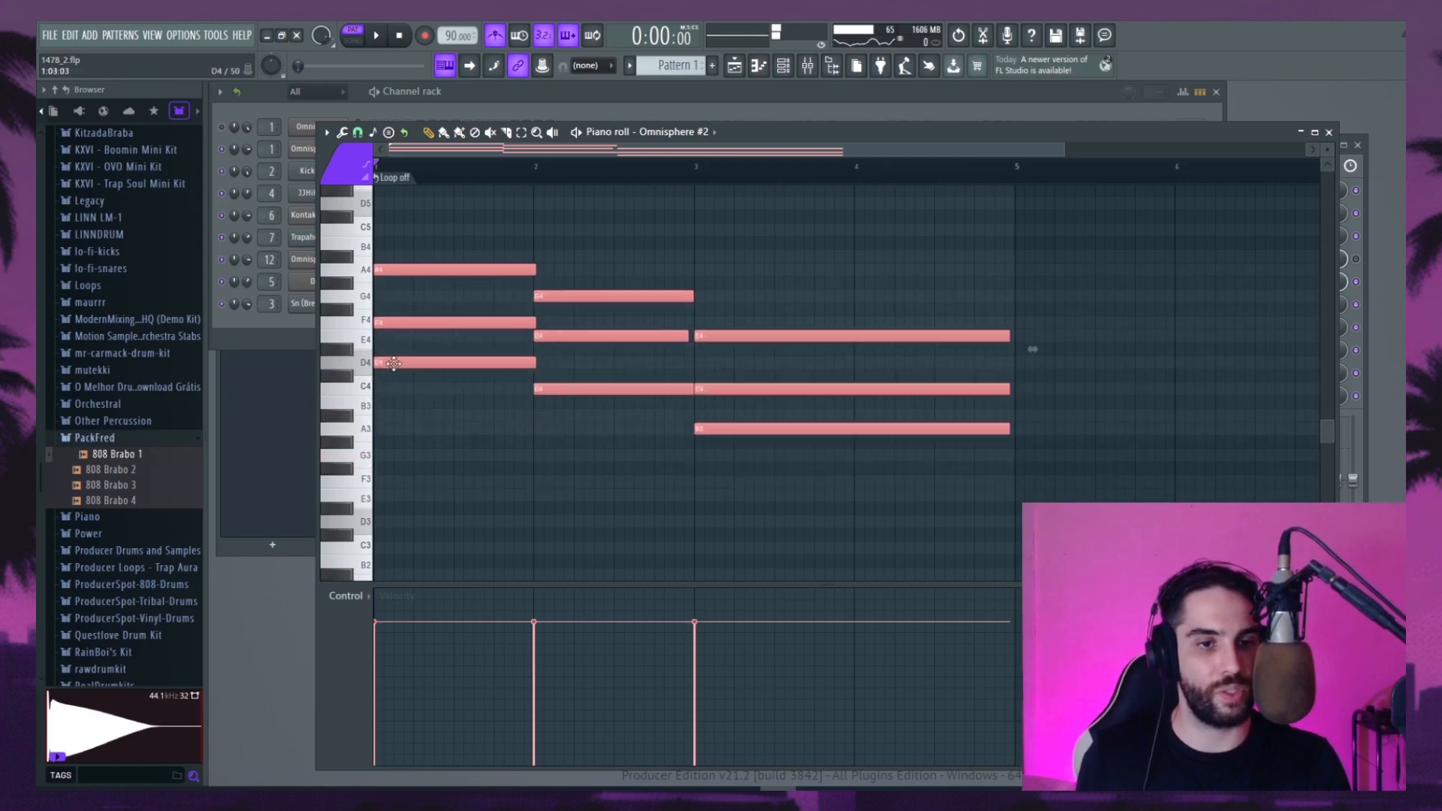
Place Pattern 1 on Track 1 and Pattern 4 on Track 2 of the playlist, both starting at bar 1
click(735, 68)
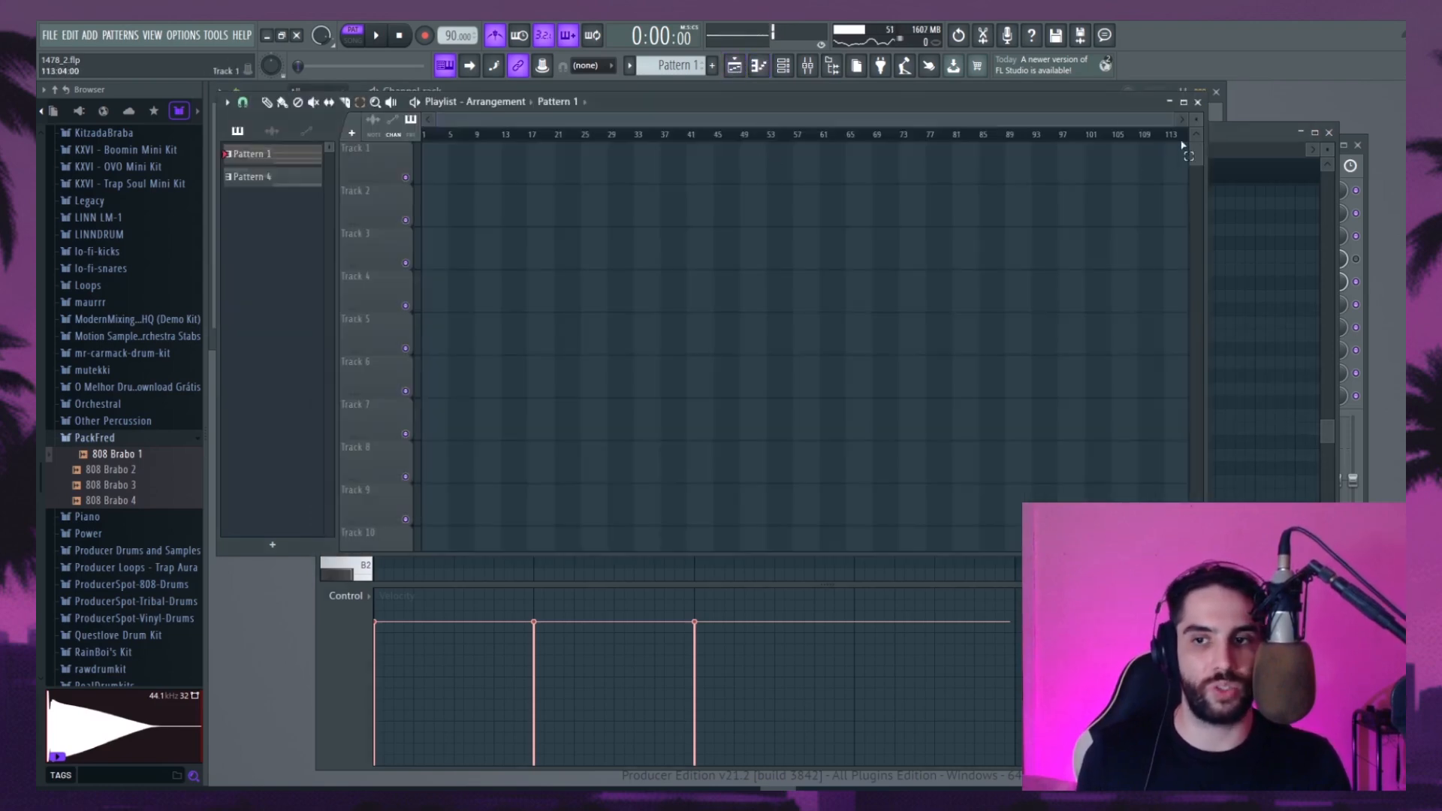
click(1239, 135)
click(735, 66)
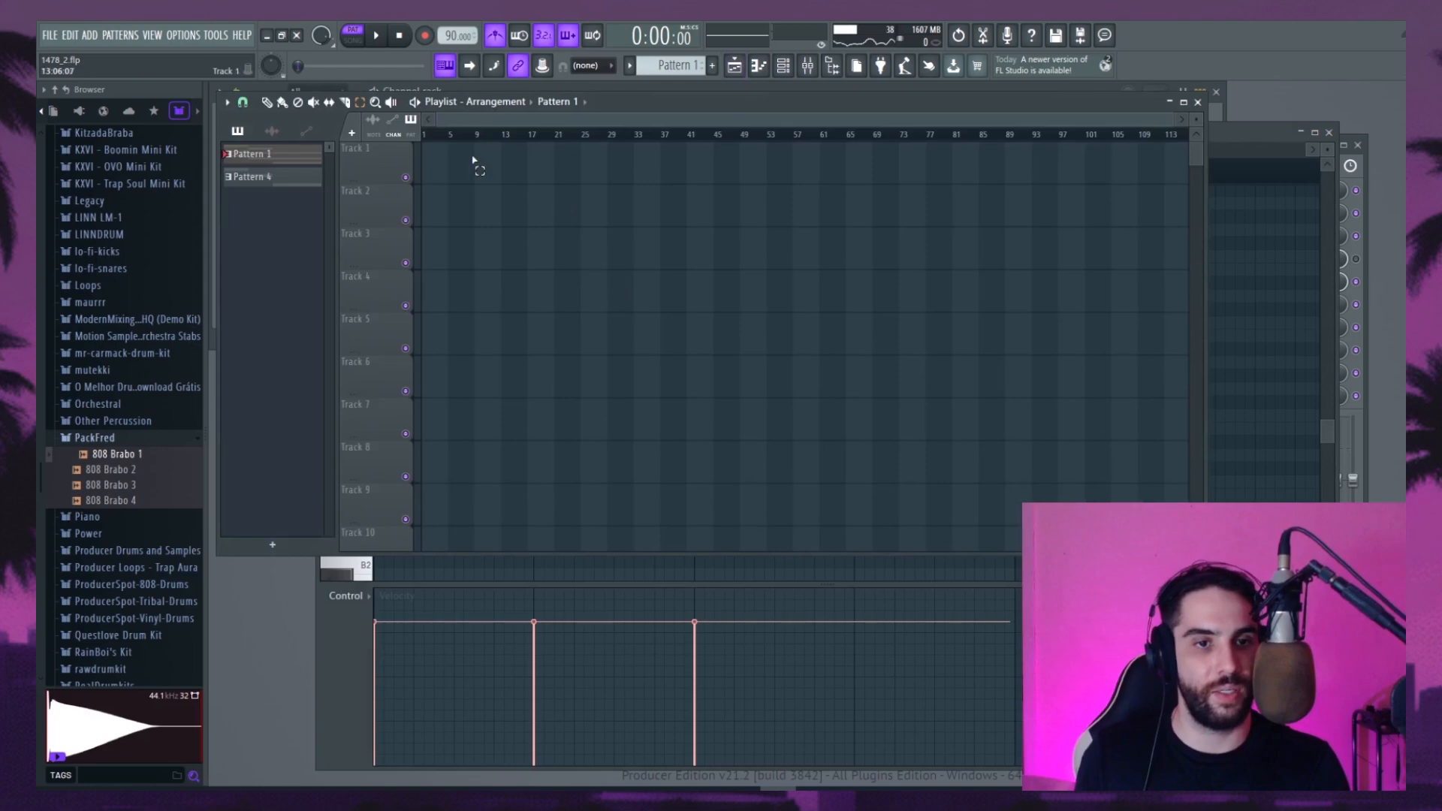
drag(1195, 120, 1196, 82)
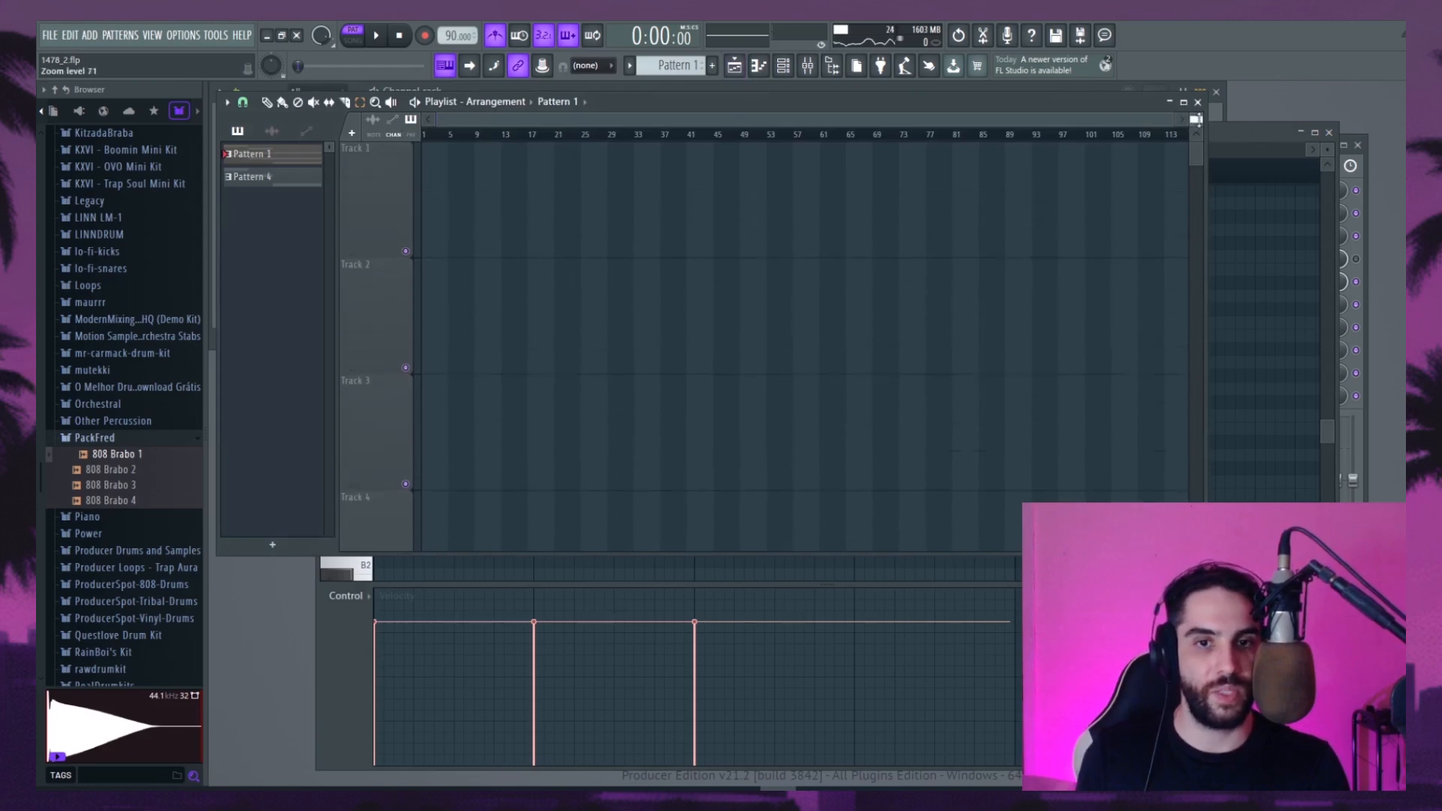
drag(773, 101, 943, 119)
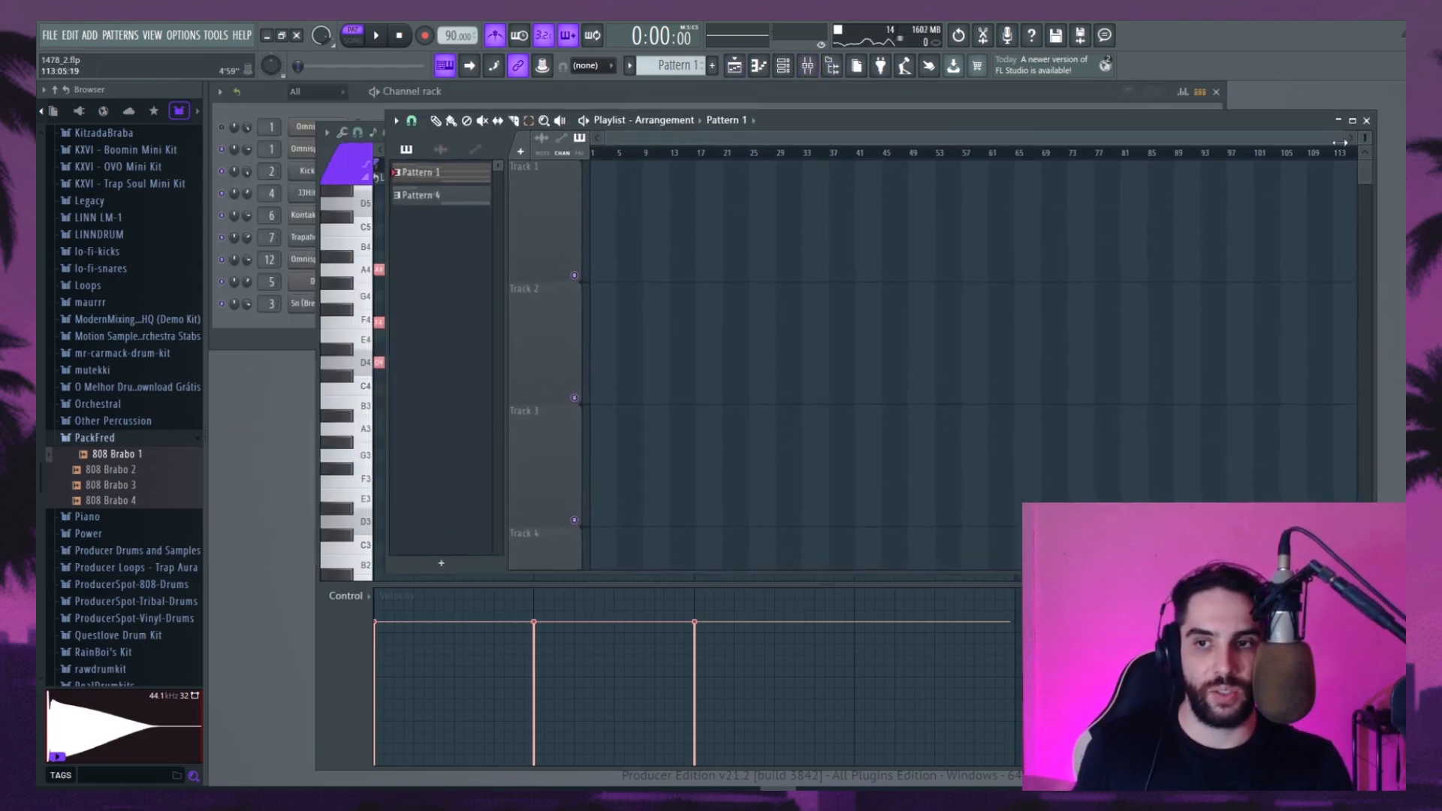
drag(1339, 142, 1081, 140)
click(612, 208)
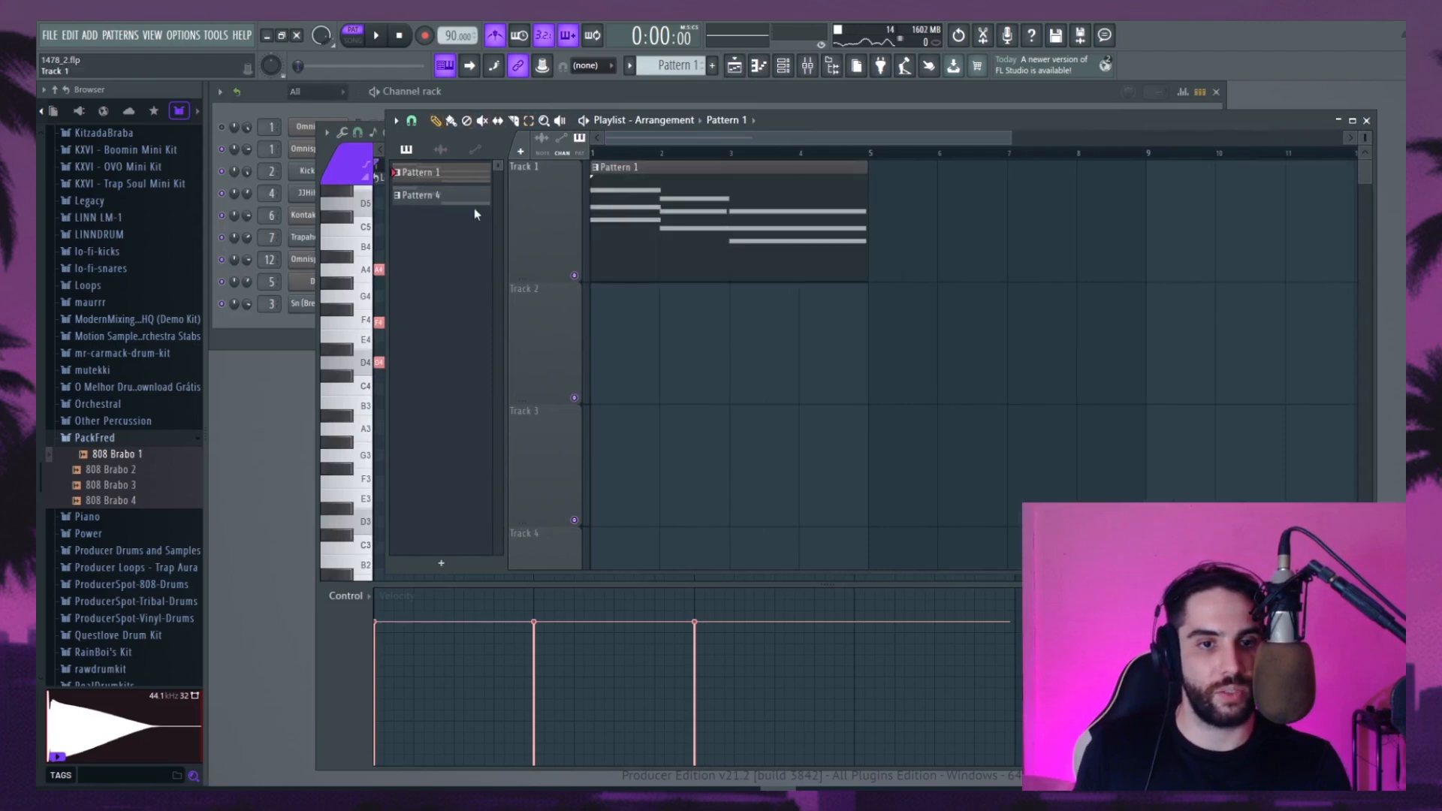
click(436, 196)
click(678, 316)
Play both patterns together in song mode with the metronome turned off, and stop playback
click(374, 39)
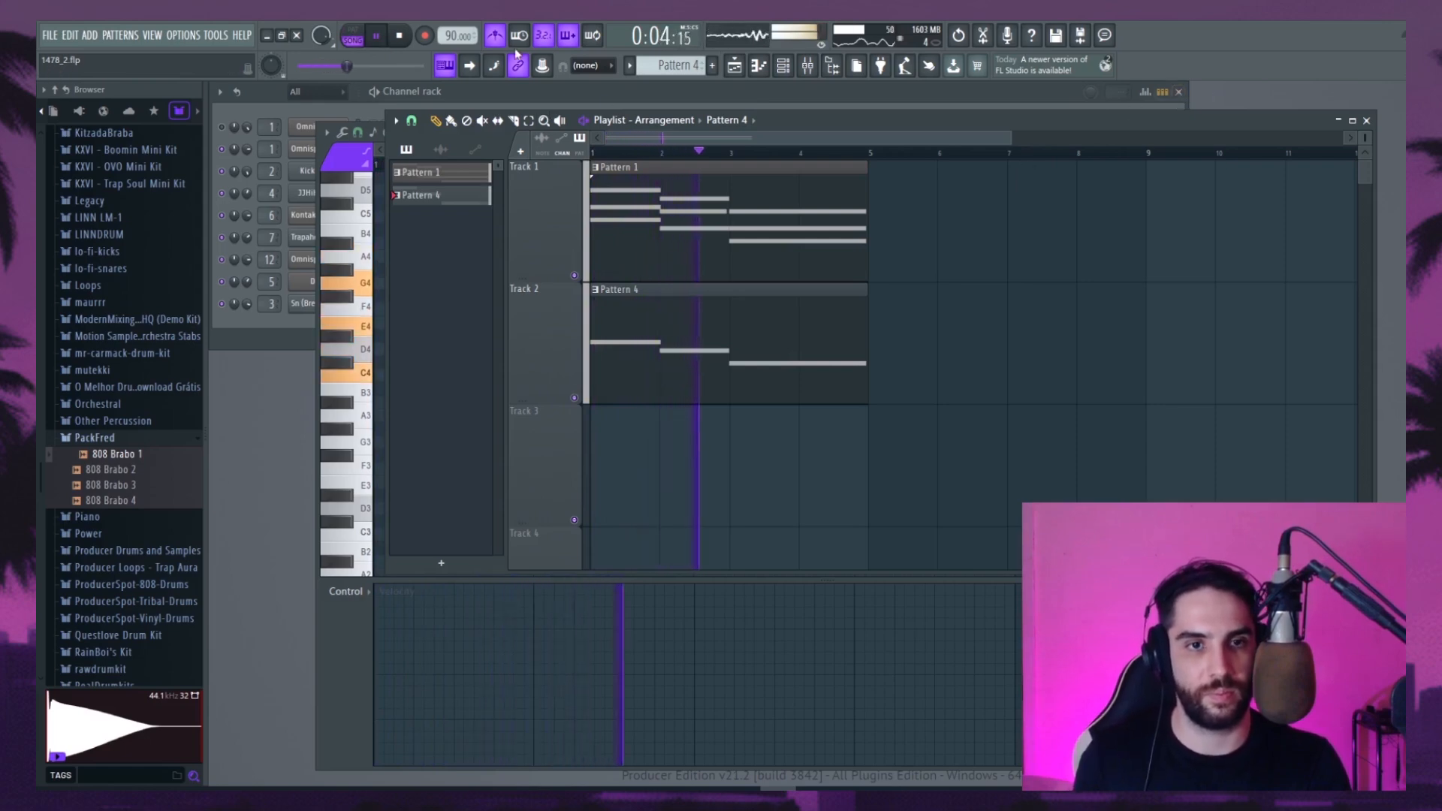
key(F6)
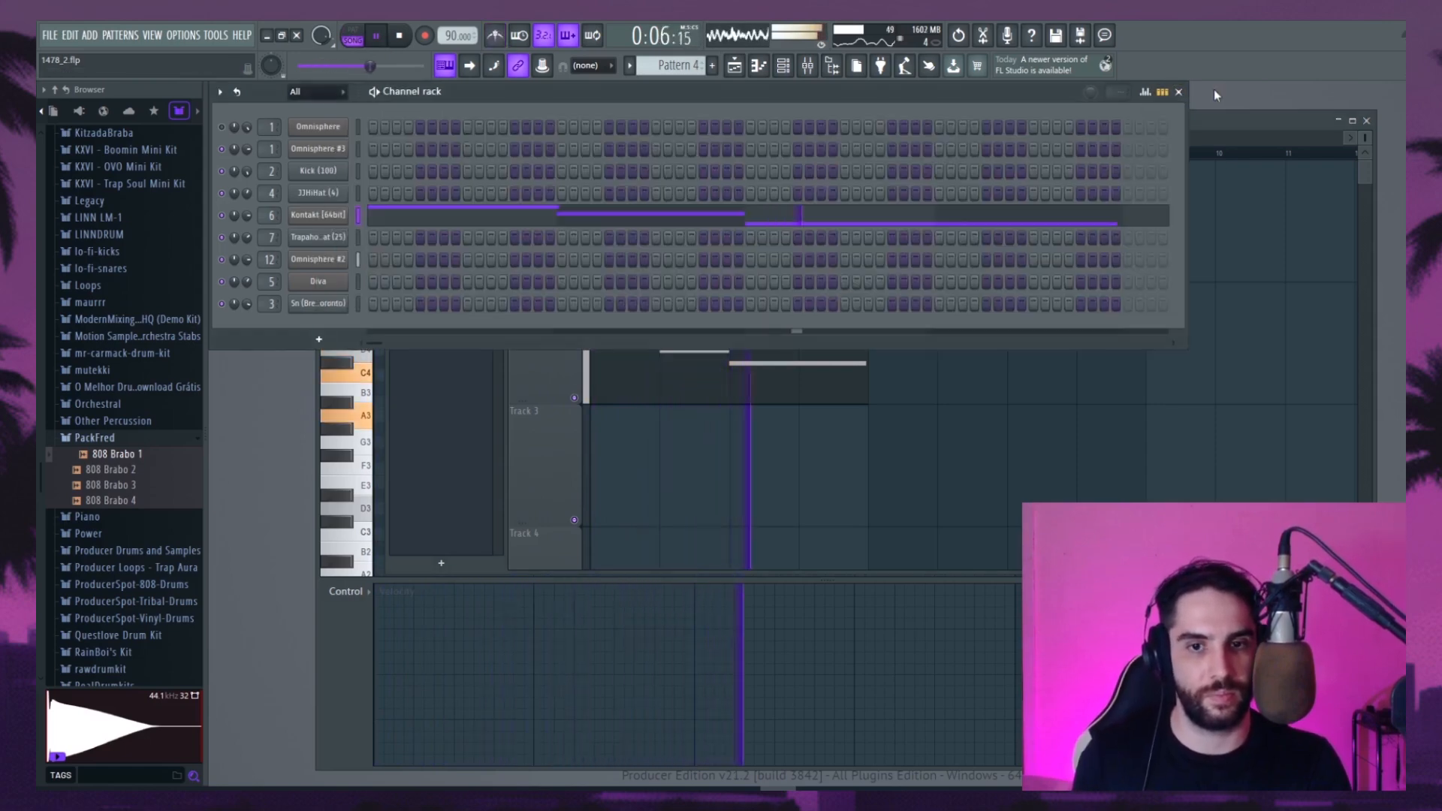
click(1211, 121)
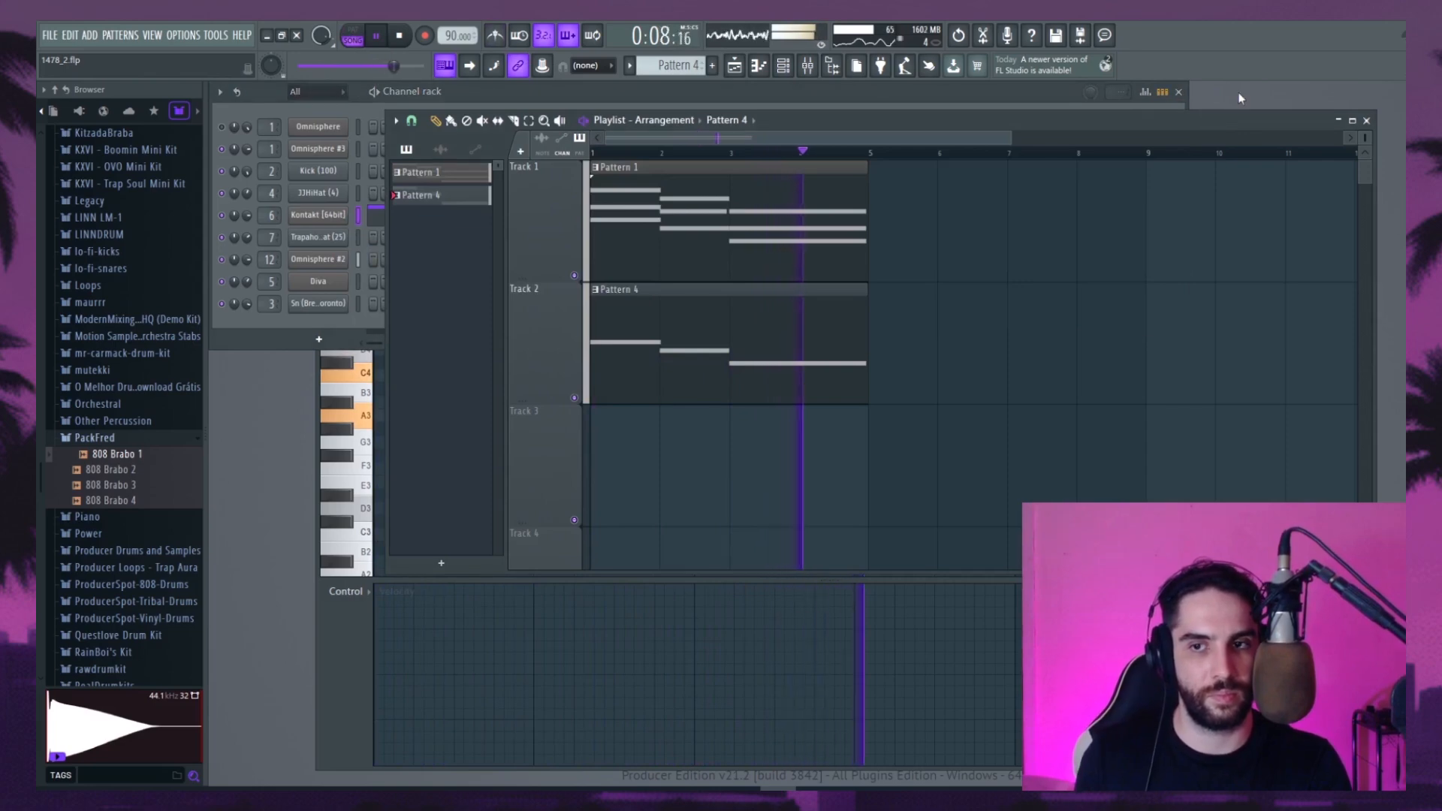
key(F6)
key(space)
click(51, 35)
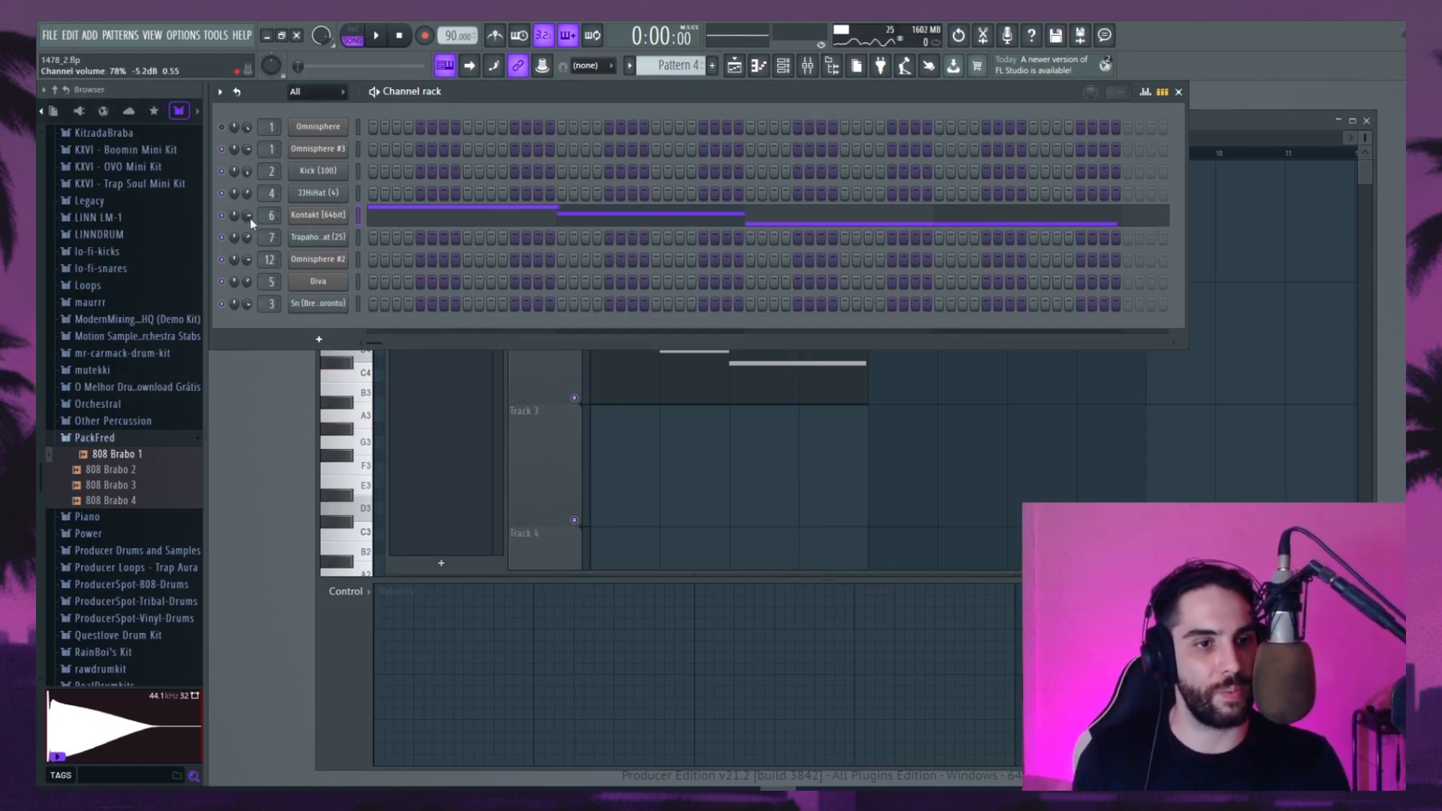
Switch back to Pattern 1 in pattern mode and create an automation clip for the Omnisphere #2 channel volume
drag(1233, 129, 1226, 130)
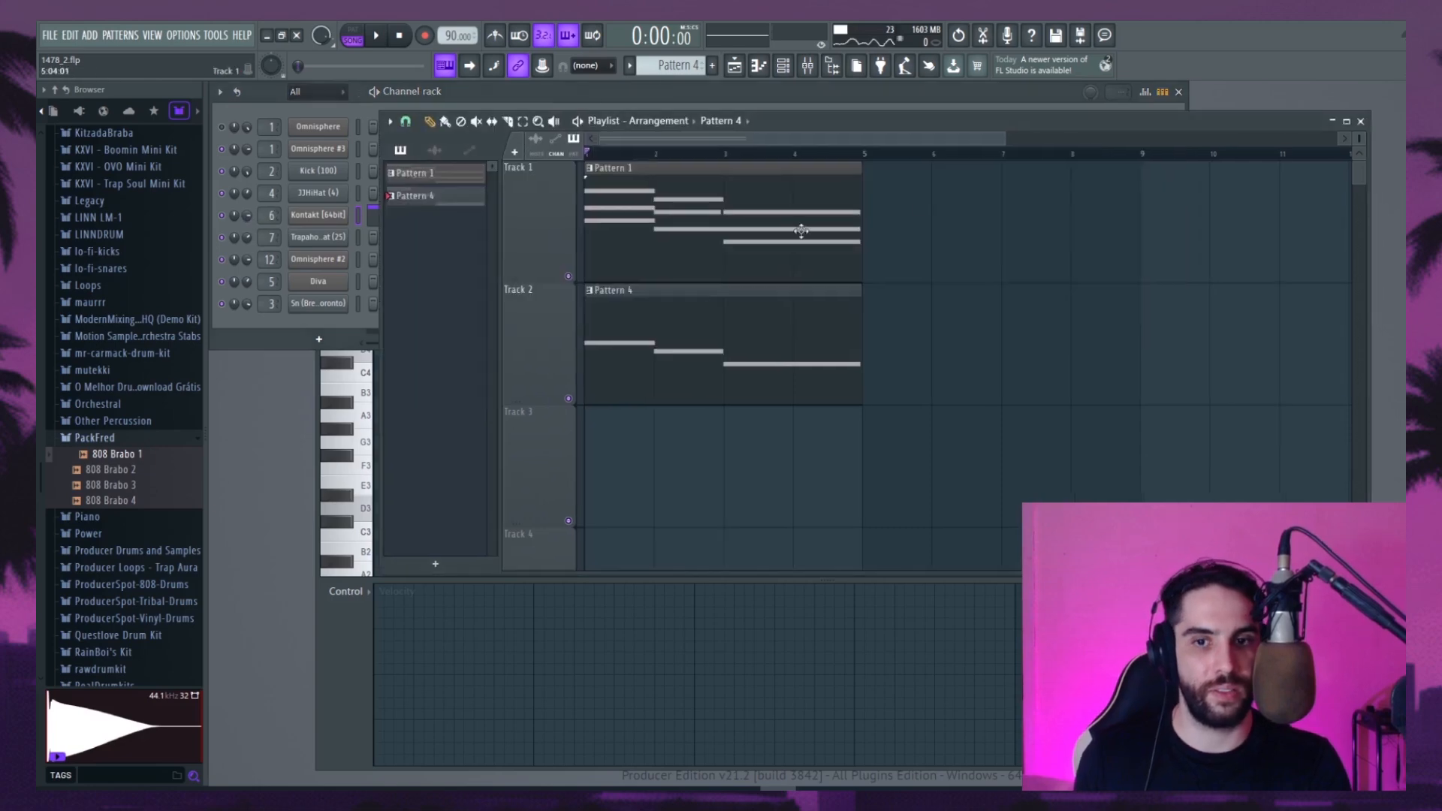
click(802, 229)
click(434, 95)
click(356, 36)
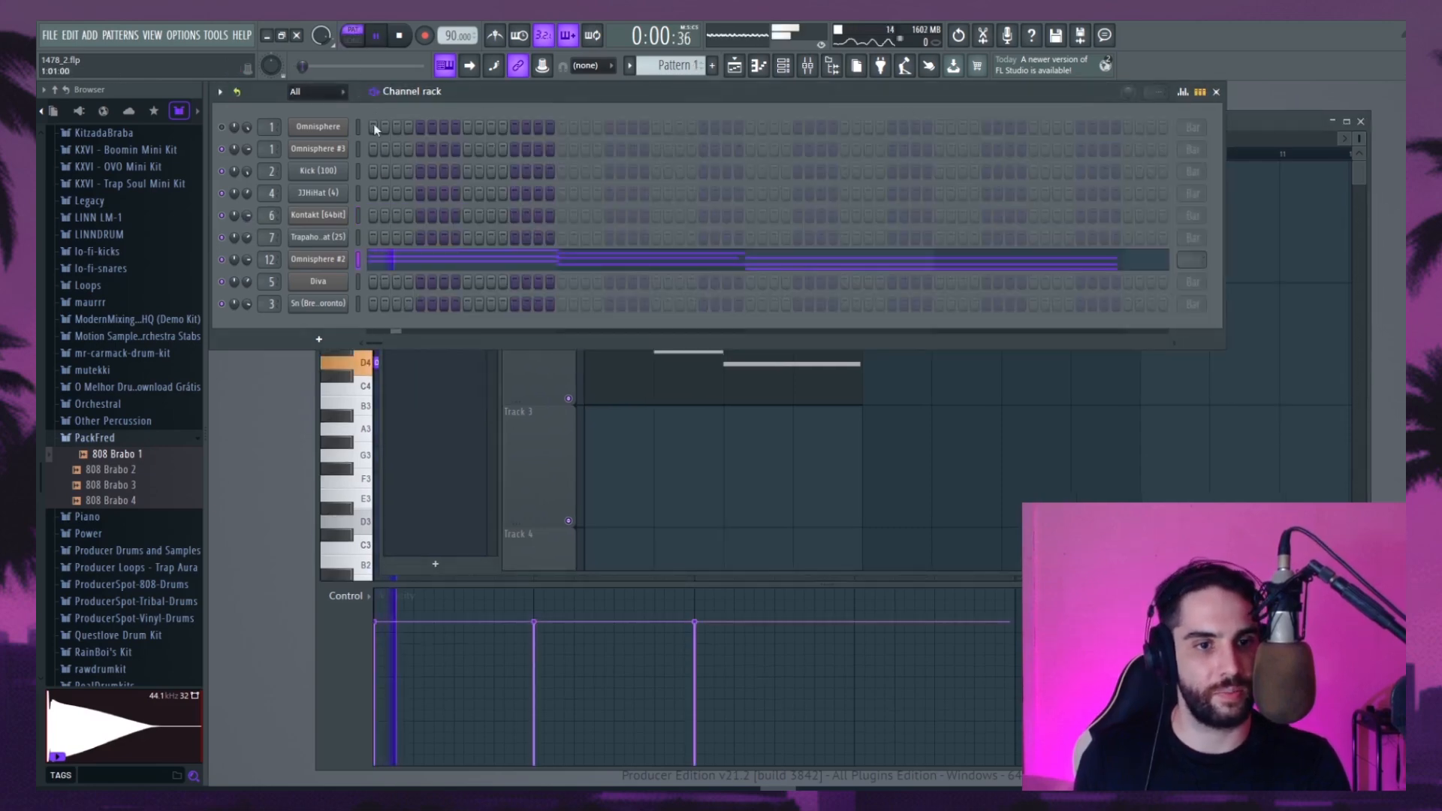
right_click(247, 259)
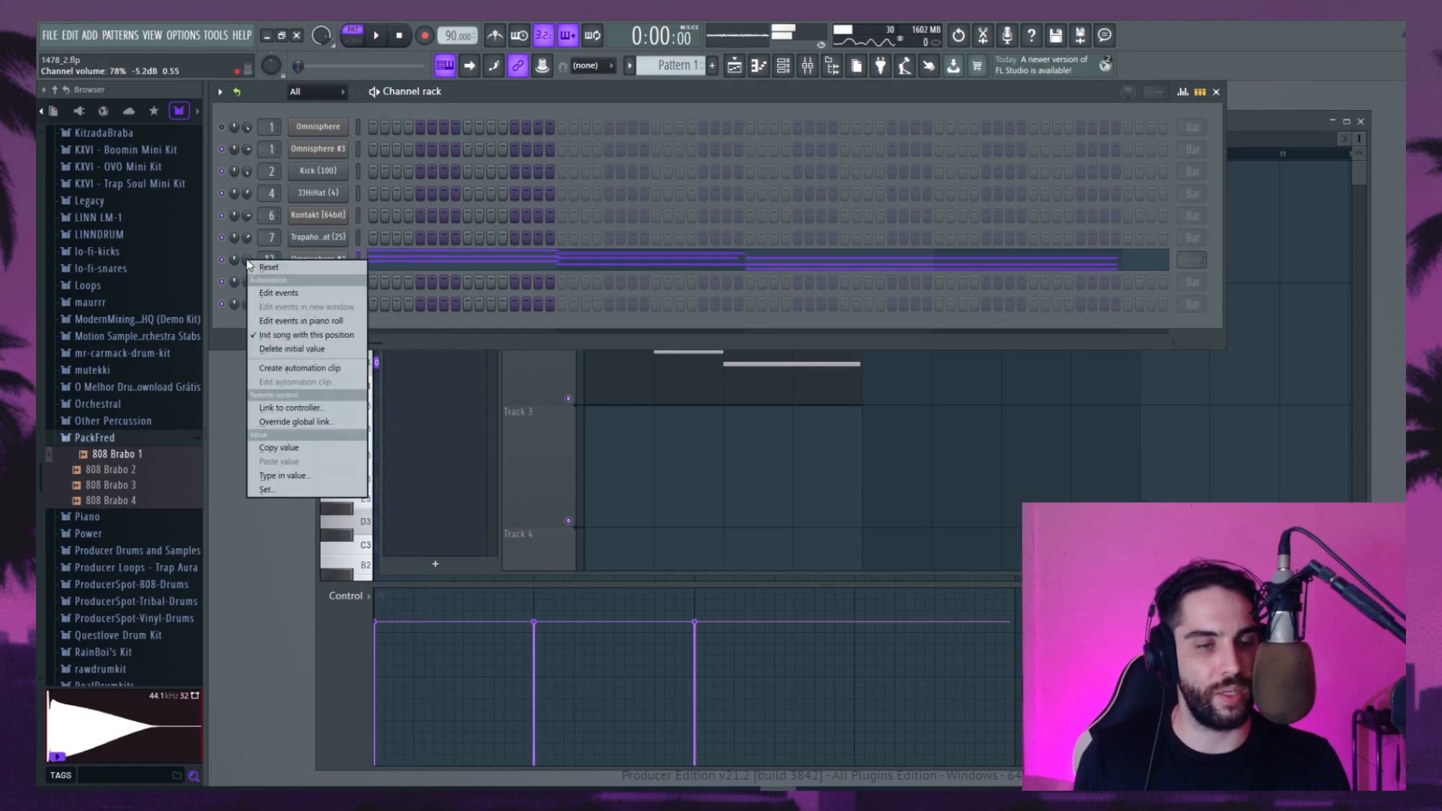
click(297, 372)
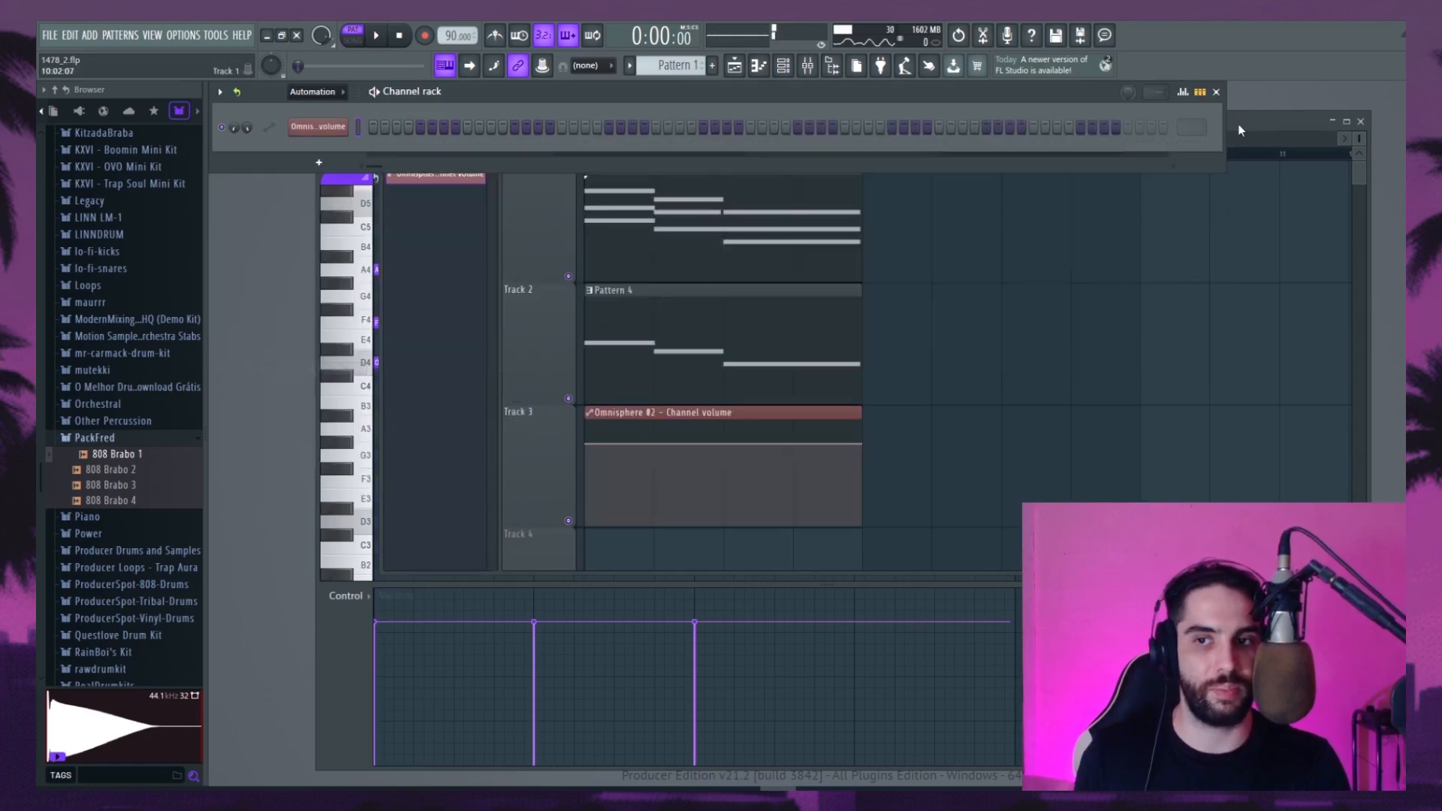
Snap the playlist to Beat and shape the Omnisphere #2 volume automation into a linear rise from zero to maximum in each of four bars
drag(1003, 139, 767, 143)
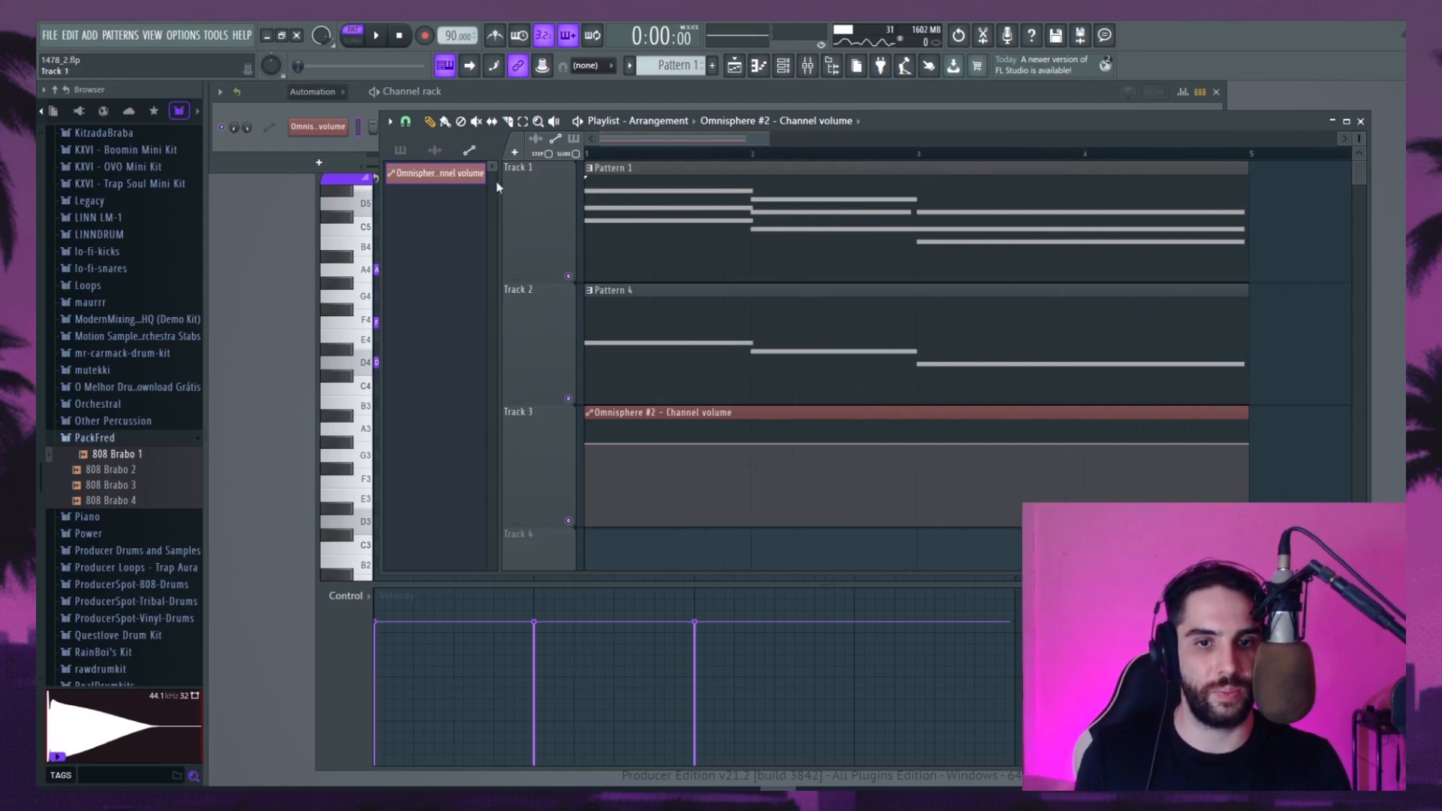
click(405, 122)
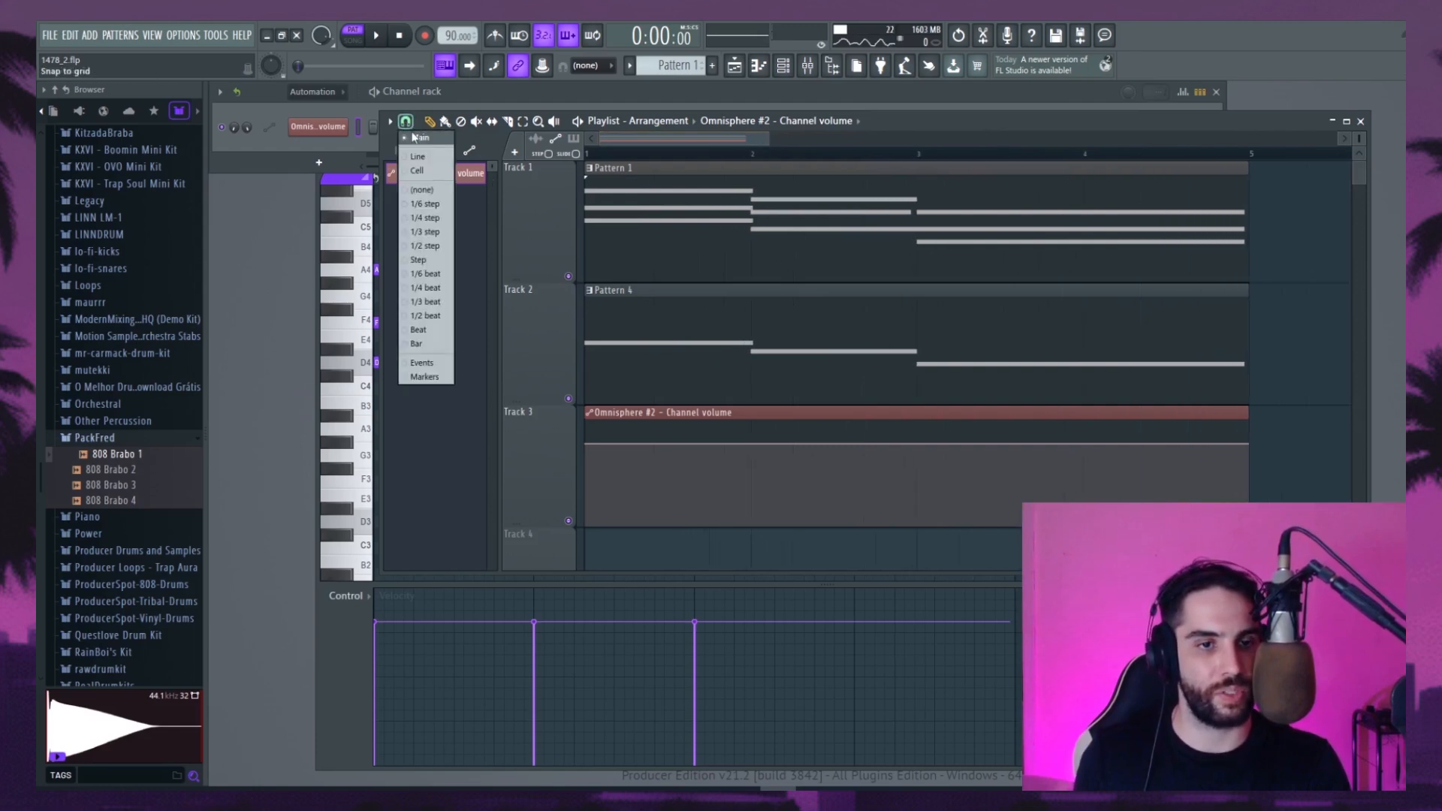
click(427, 329)
drag(589, 444, 587, 524)
right_click(751, 418)
right_click(751, 476)
right_click(917, 469)
right_click(916, 465)
right_click(1083, 423)
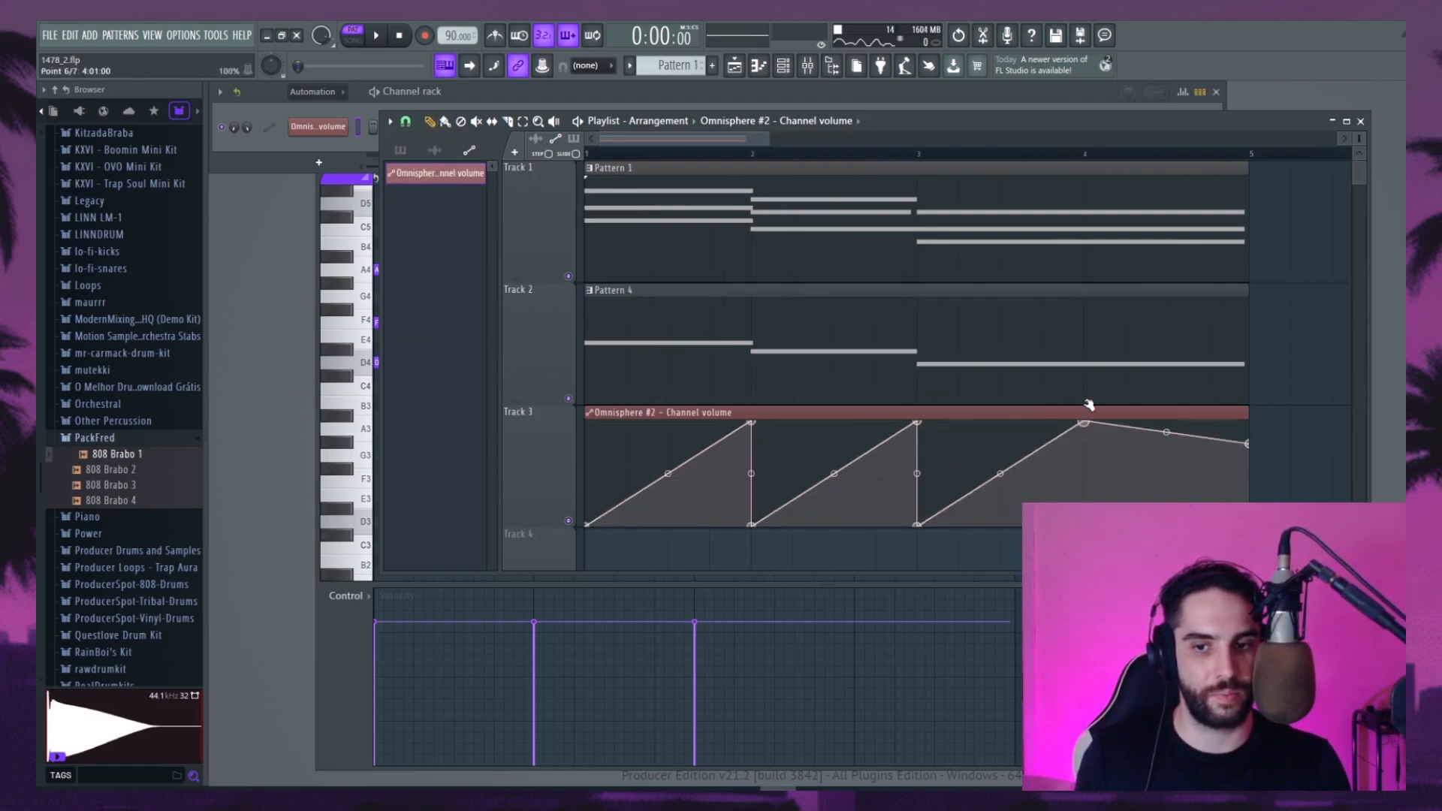
right_click(1083, 518)
drag(1248, 443, 1248, 423)
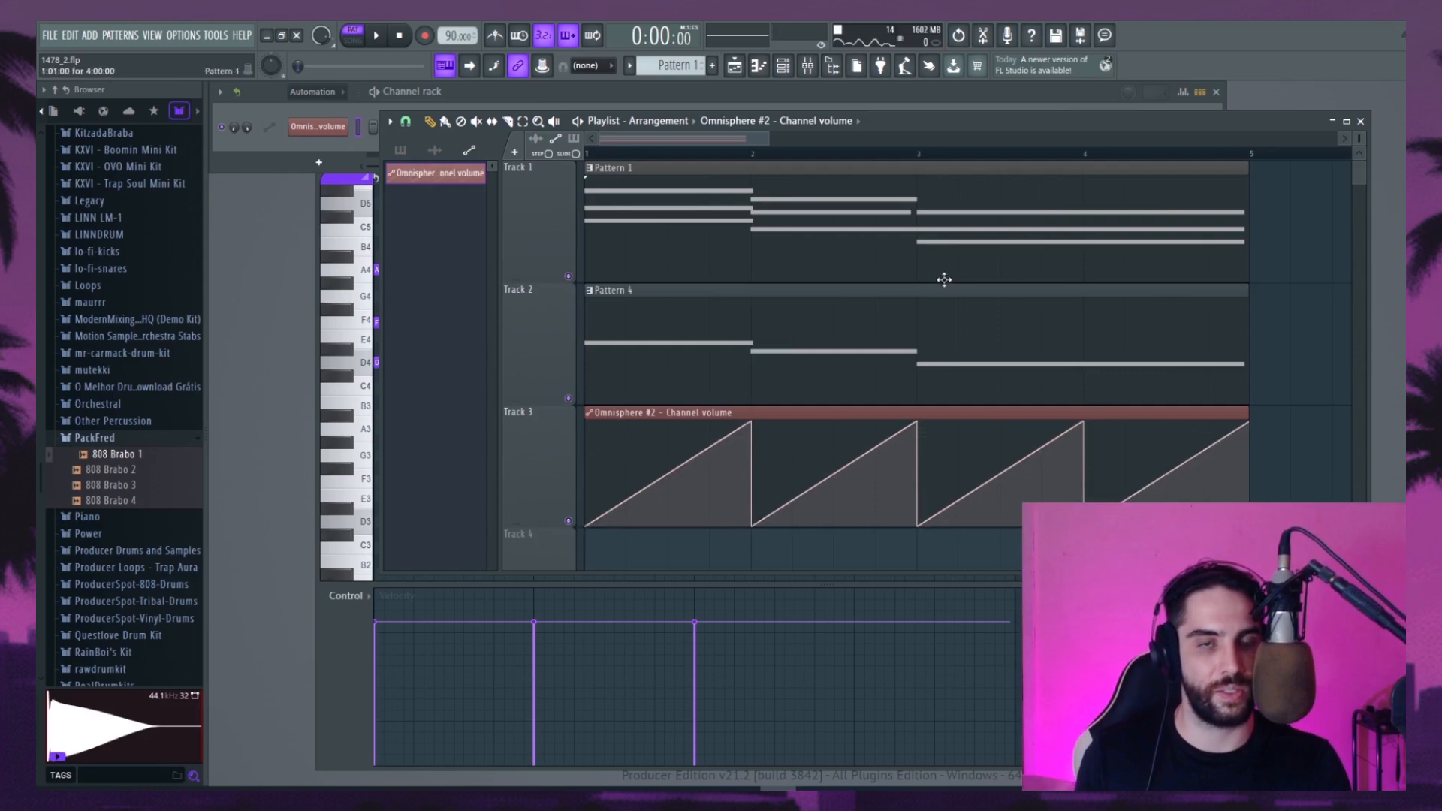
Play the arrangement, raise the Omnisphere #2 mixer fader slightly, and lower the Kontakt track's volume to 59% (-10.1 dB)
key(space)
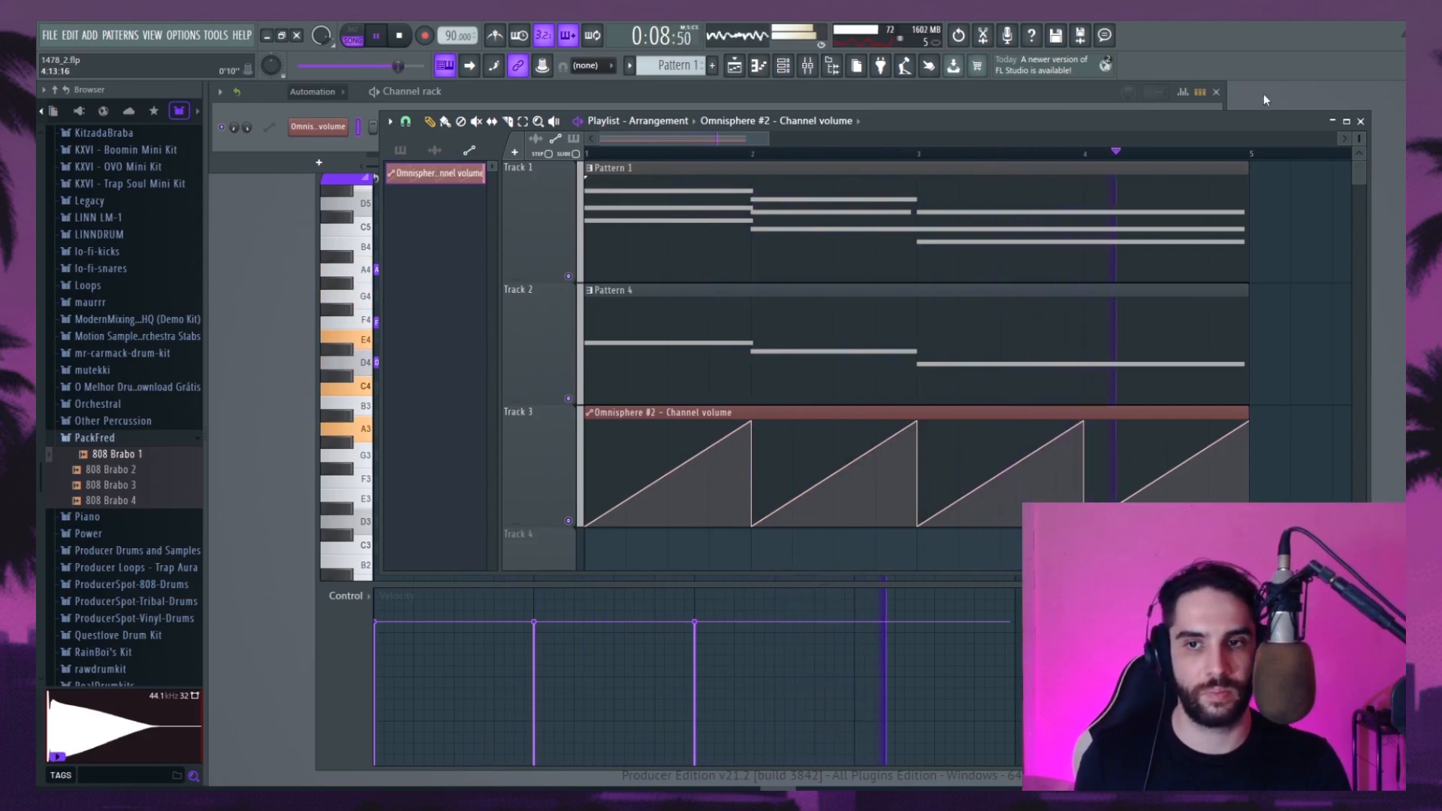
click(905, 90)
click(808, 67)
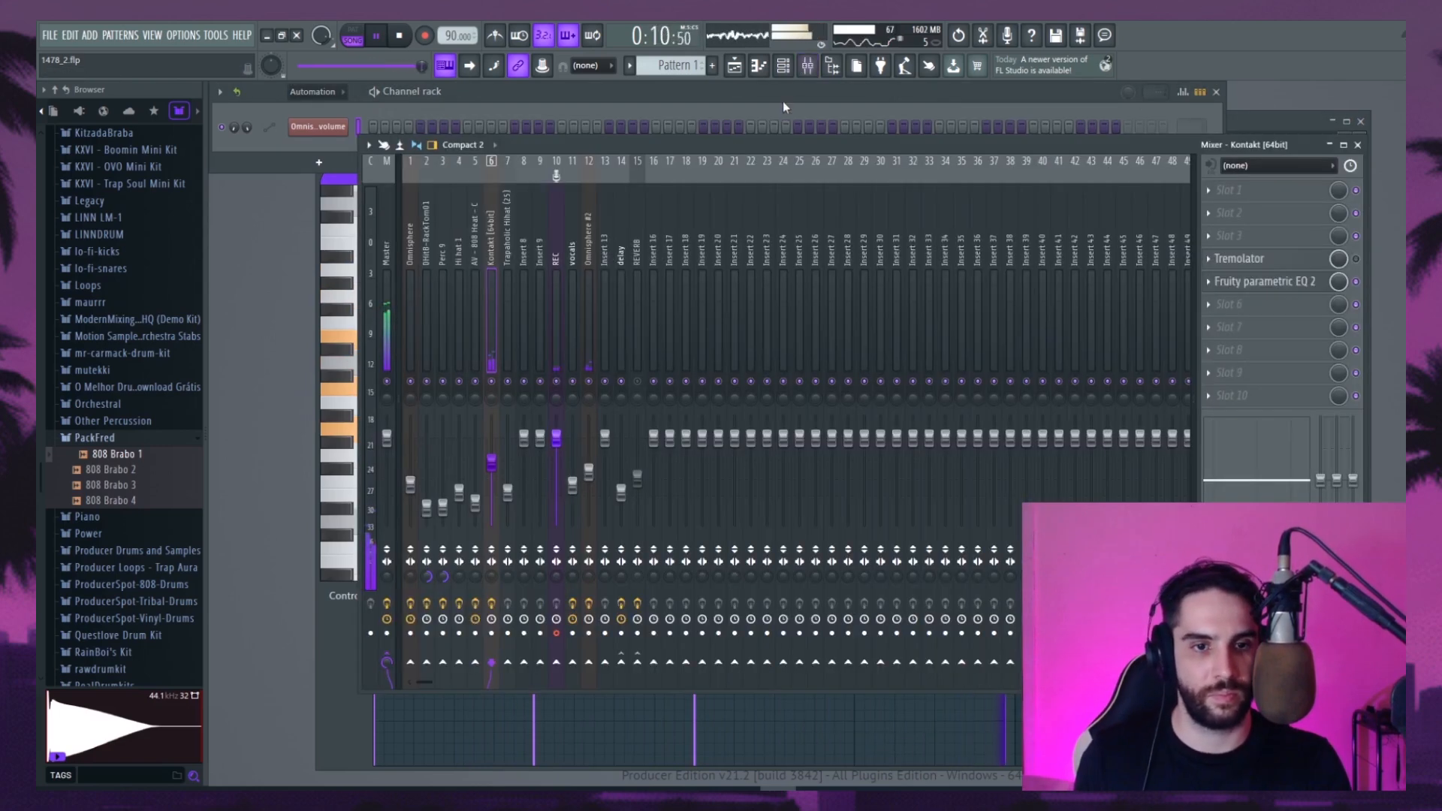
drag(589, 472, 588, 462)
drag(491, 462, 493, 475)
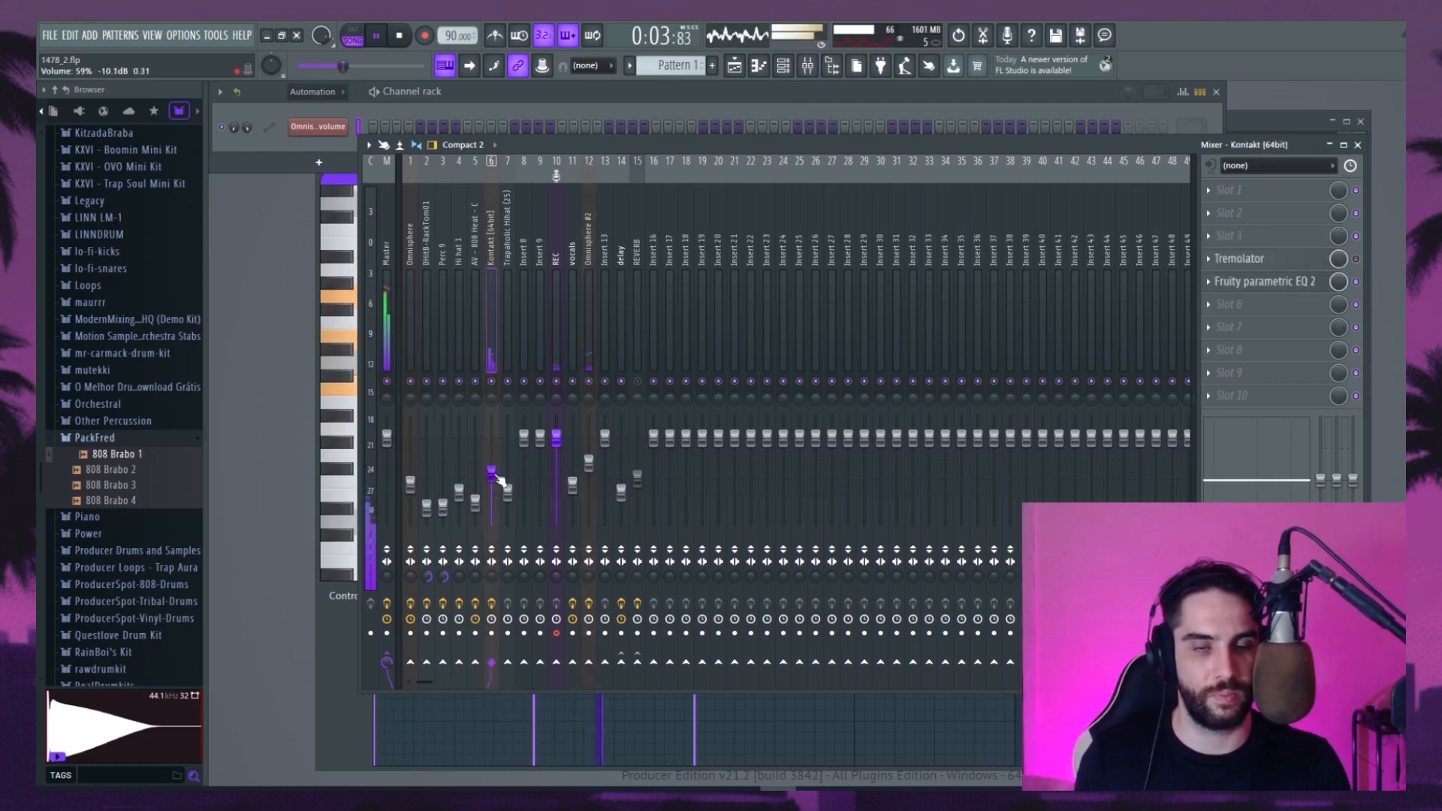
Try the first bass note of Pattern 4 an octave lower on D3, listen to it, and move it back to D4
click(736, 69)
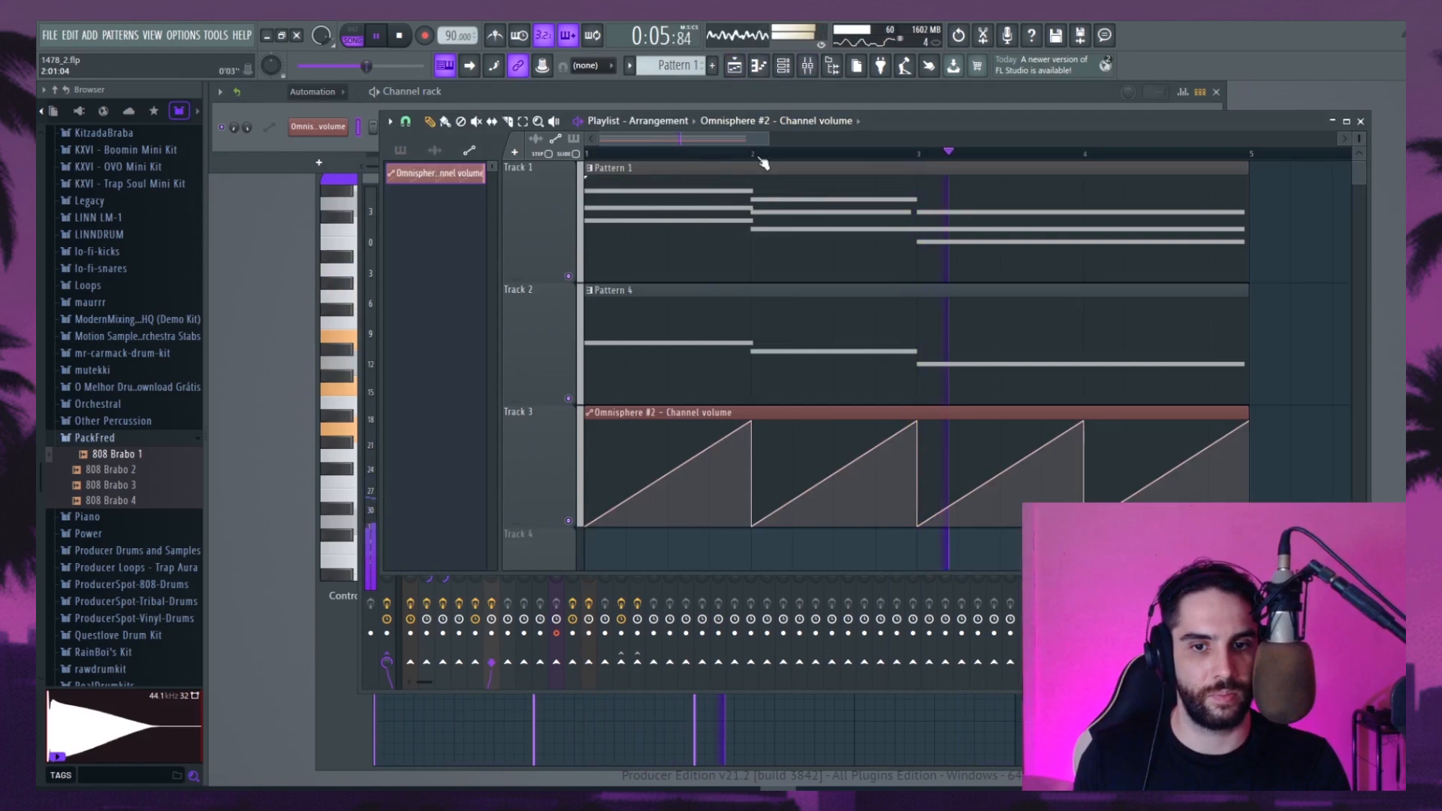
key(space)
double_click(752, 334)
drag(678, 148, 564, 151)
drag(427, 348, 376, 505)
key(space)
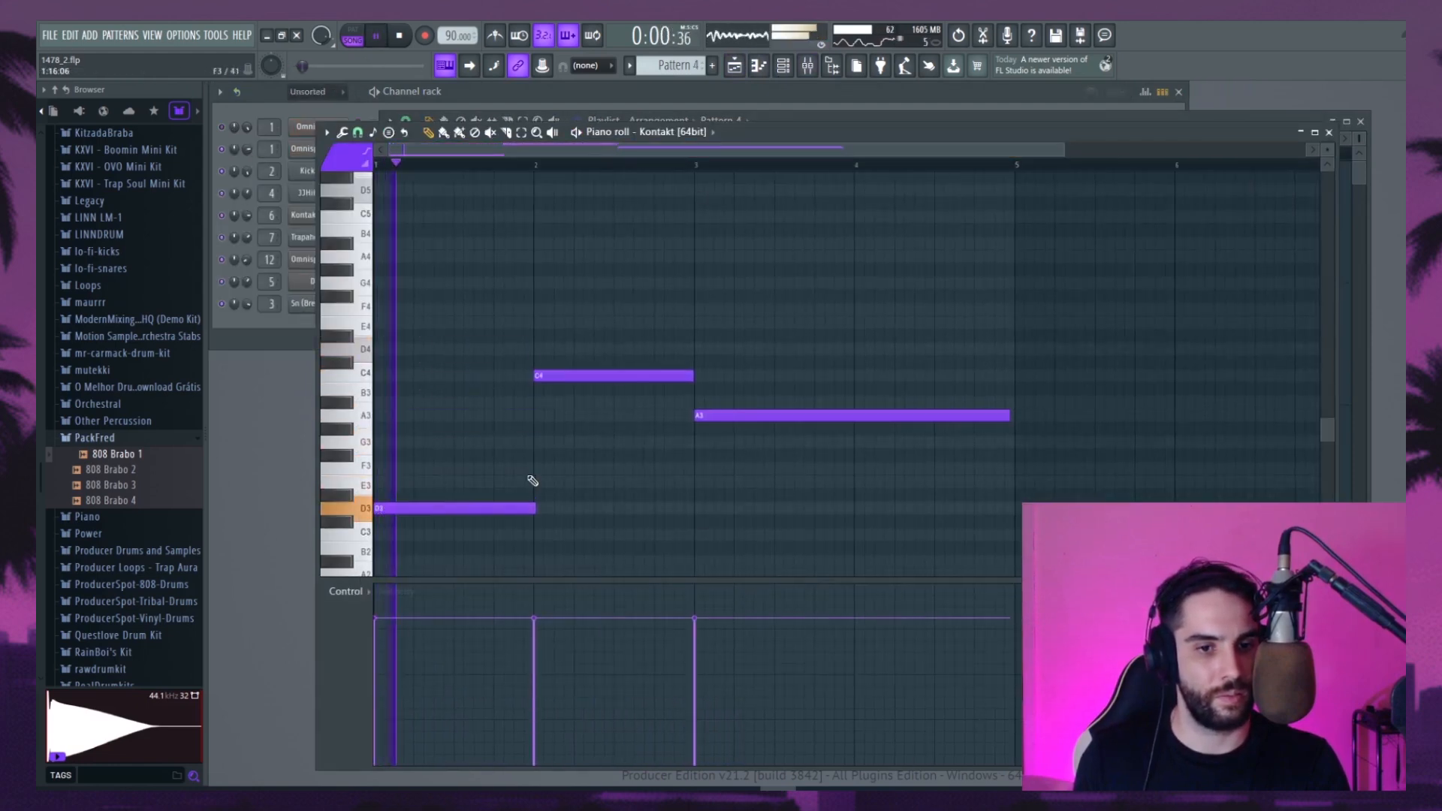
scroll(593, 421, down, 1)
scroll(682, 358, up, 2)
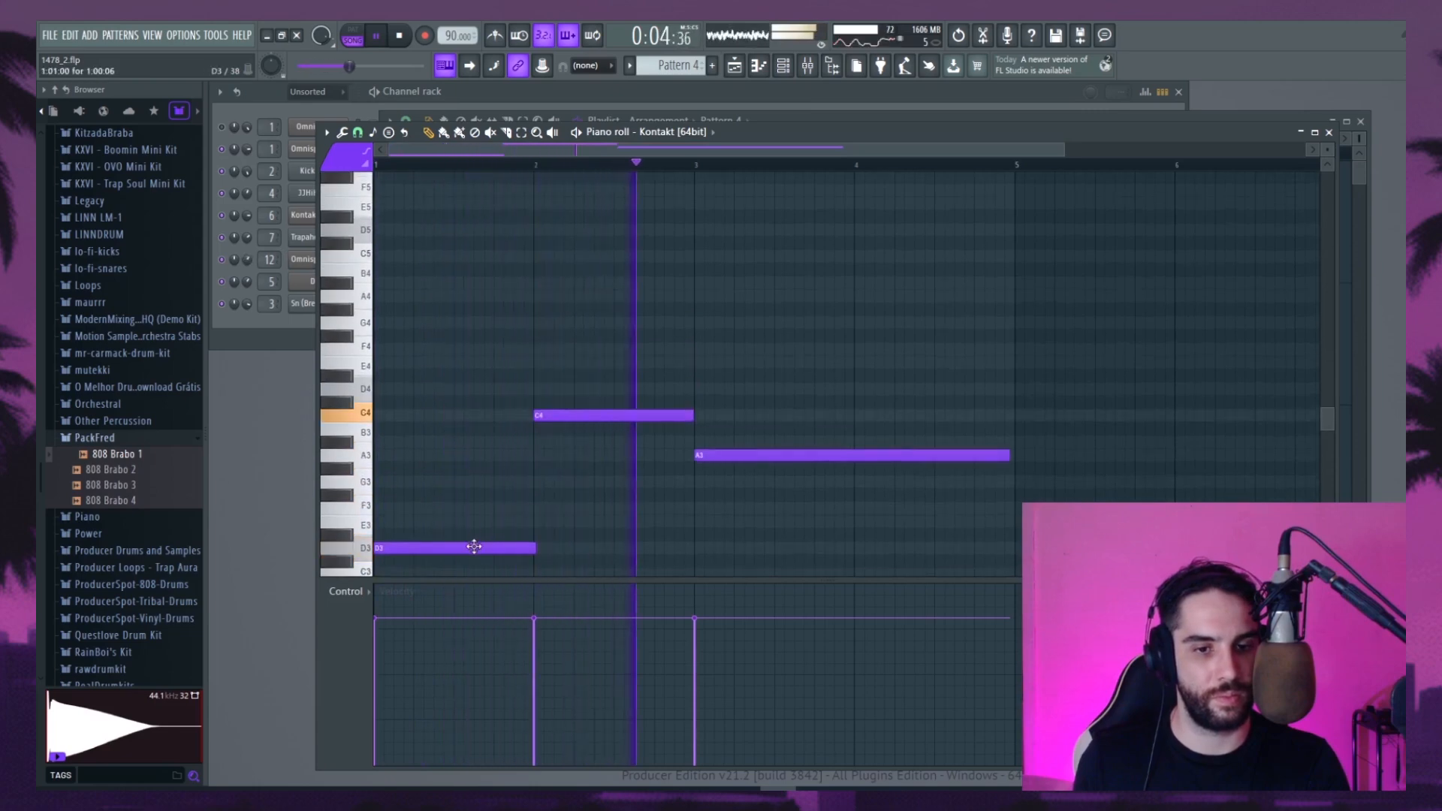
drag(473, 547, 431, 384)
click(734, 66)
key(space)
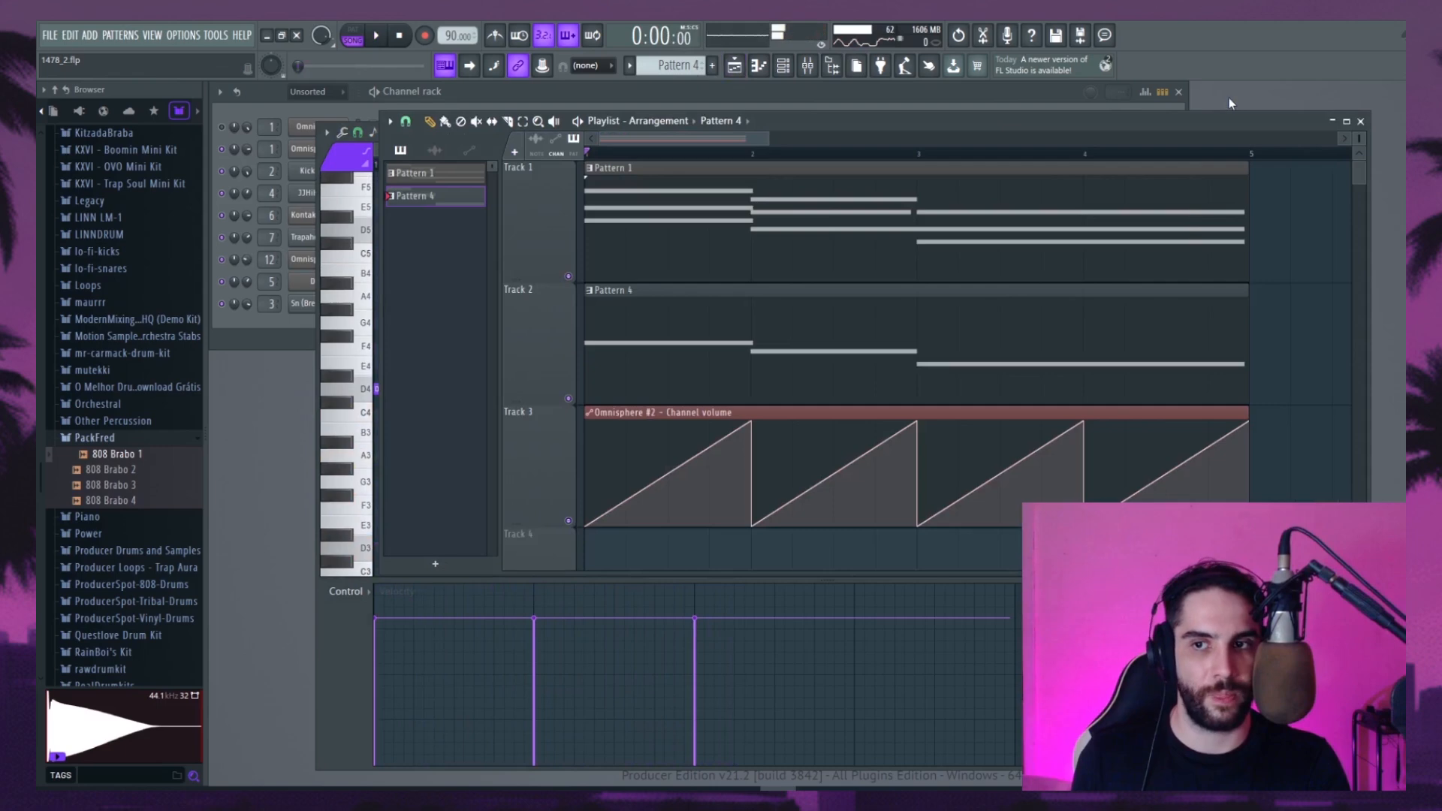
Bring up the channel rack and save the project
click(1036, 93)
click(53, 34)
click(73, 105)
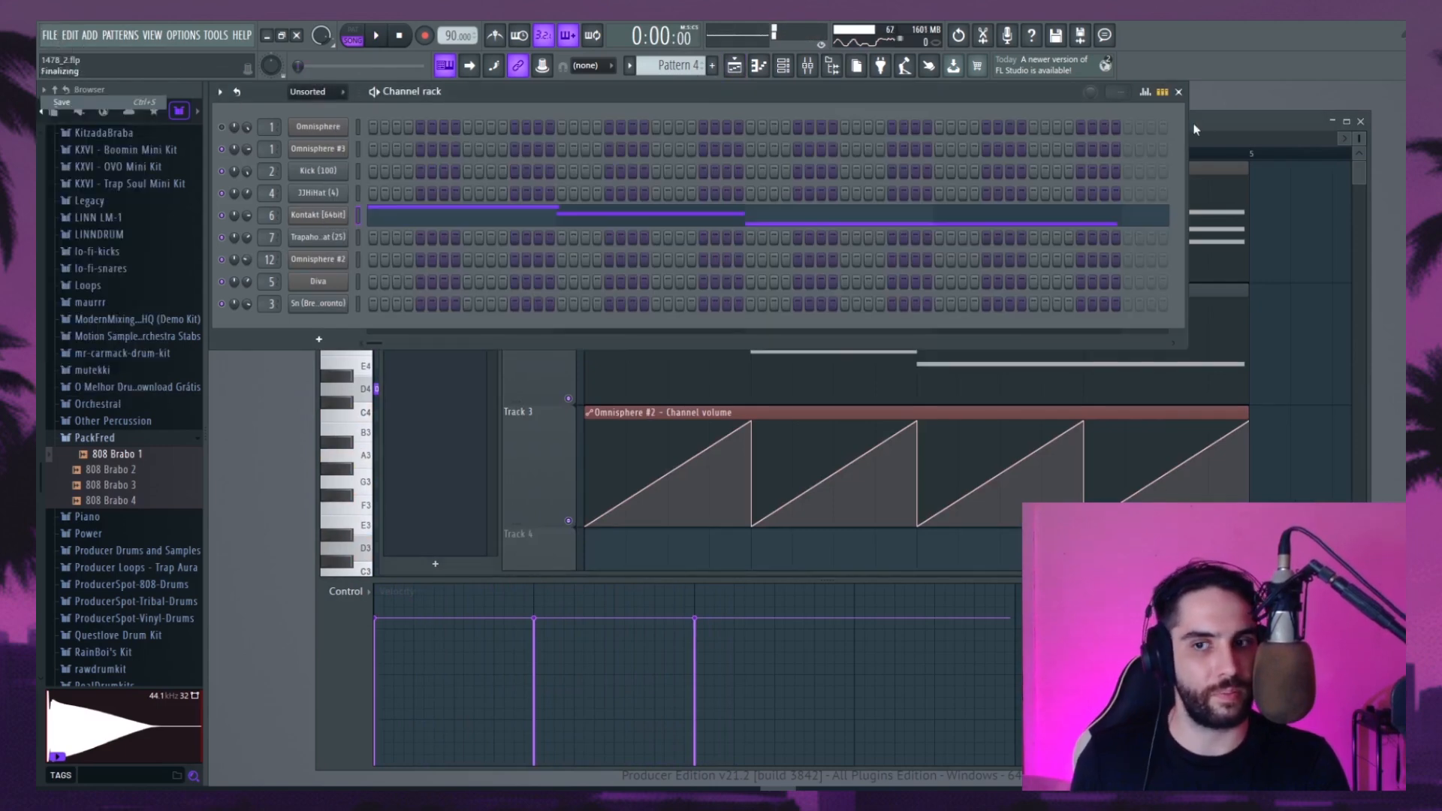
Select the Pattern 1, Pattern 4 and volume automation clips in the playlist and duplicate them directly after the originals, starting at bar 5
click(1214, 123)
drag(766, 137, 1335, 138)
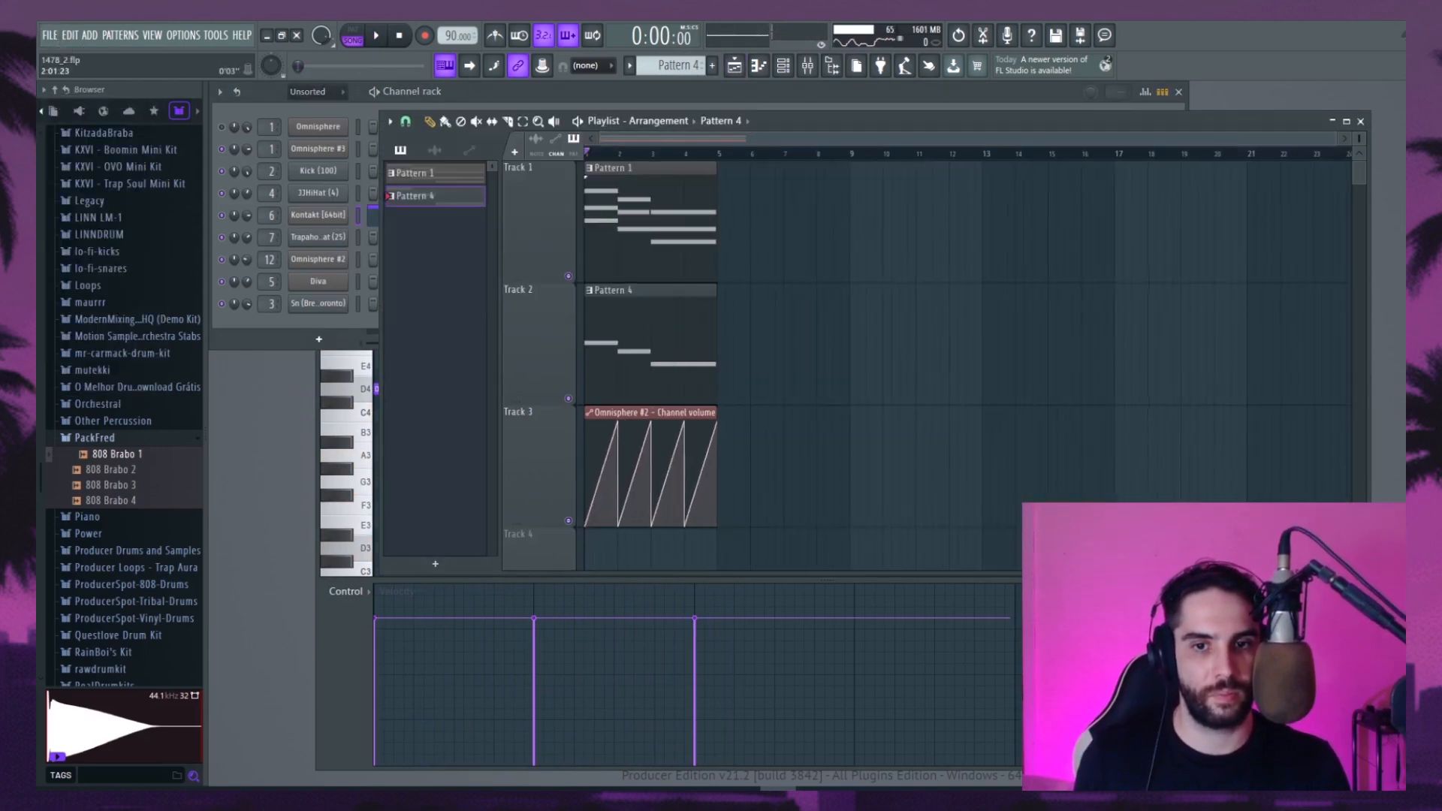
drag(808, 506, 572, 174)
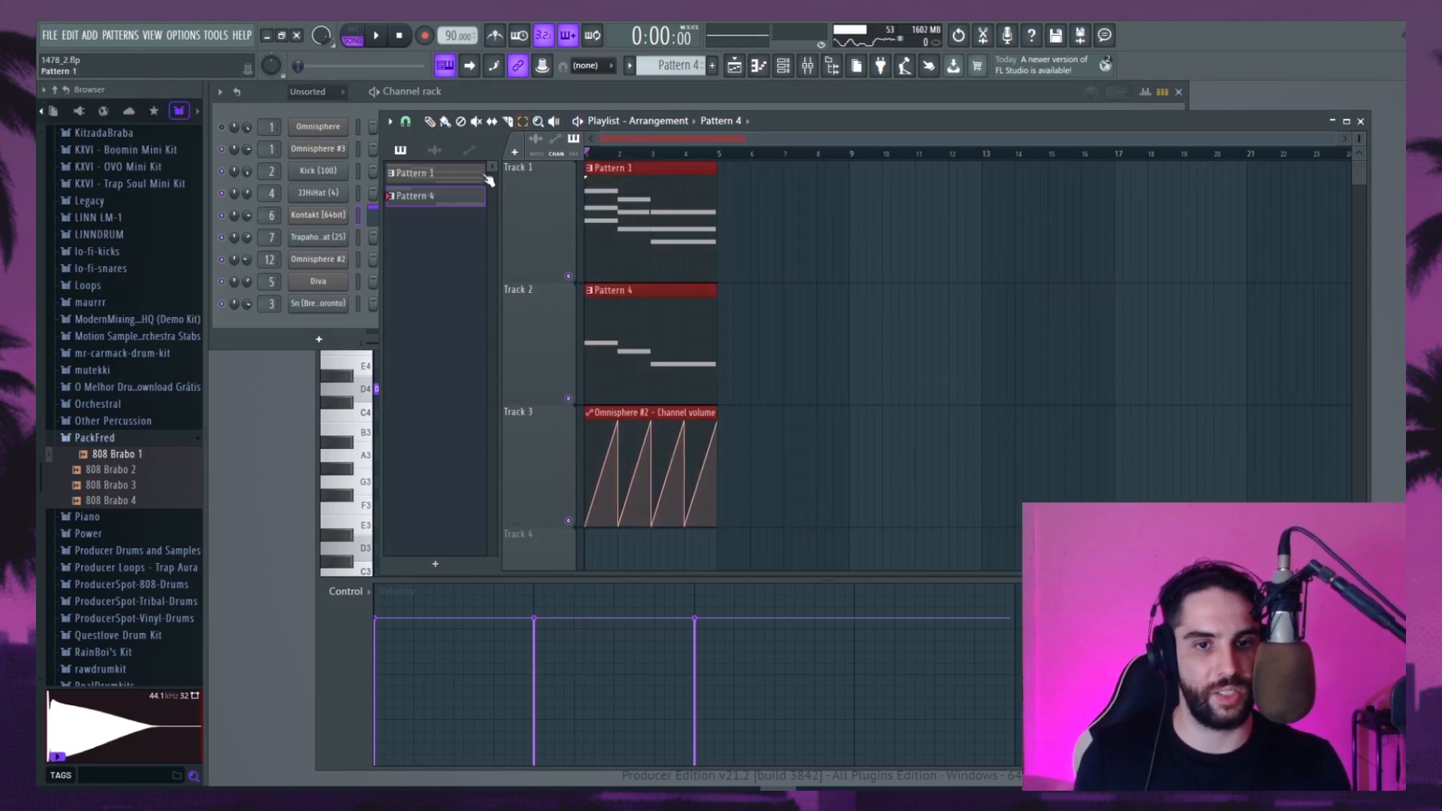
click(416, 125)
click(448, 193)
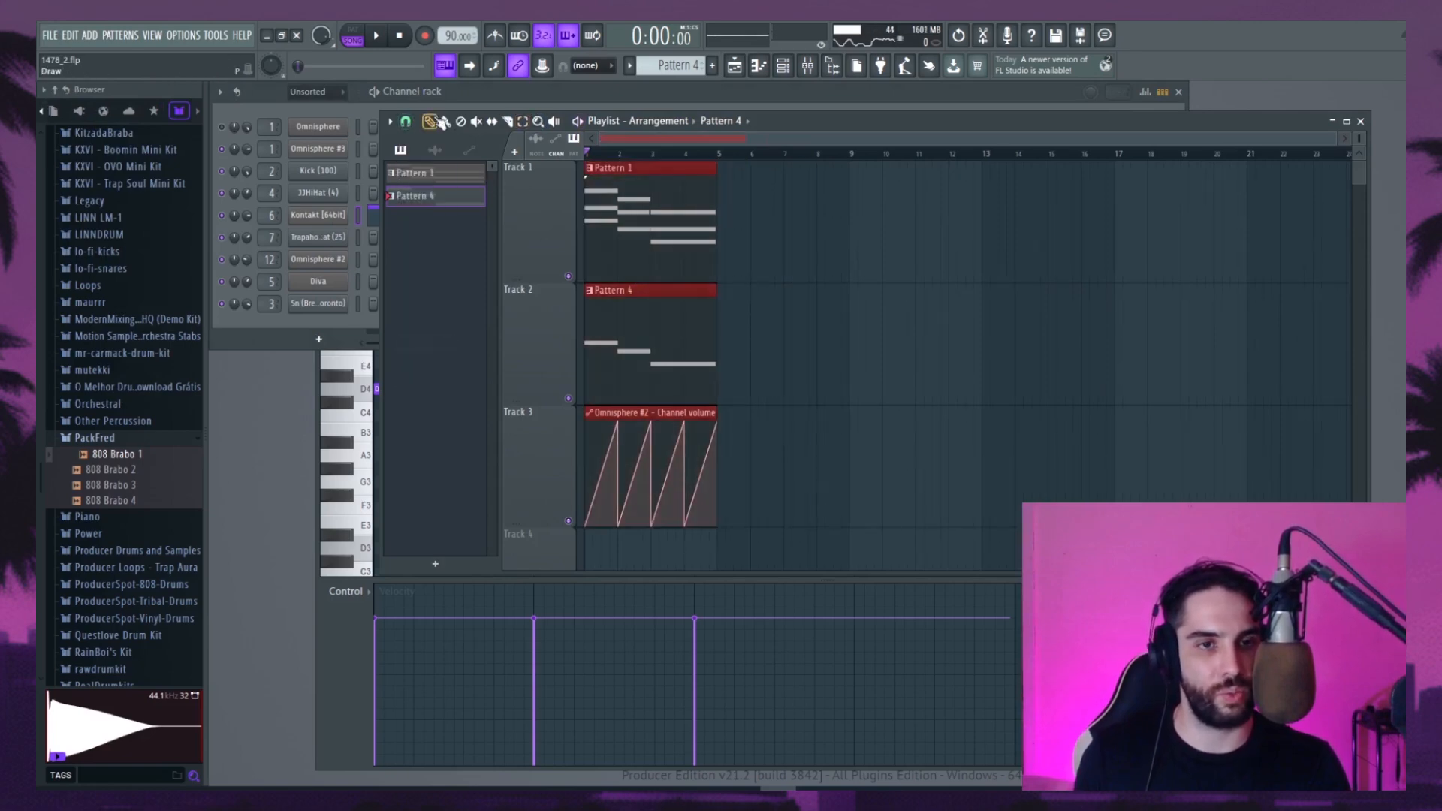
key(ctrl+b)
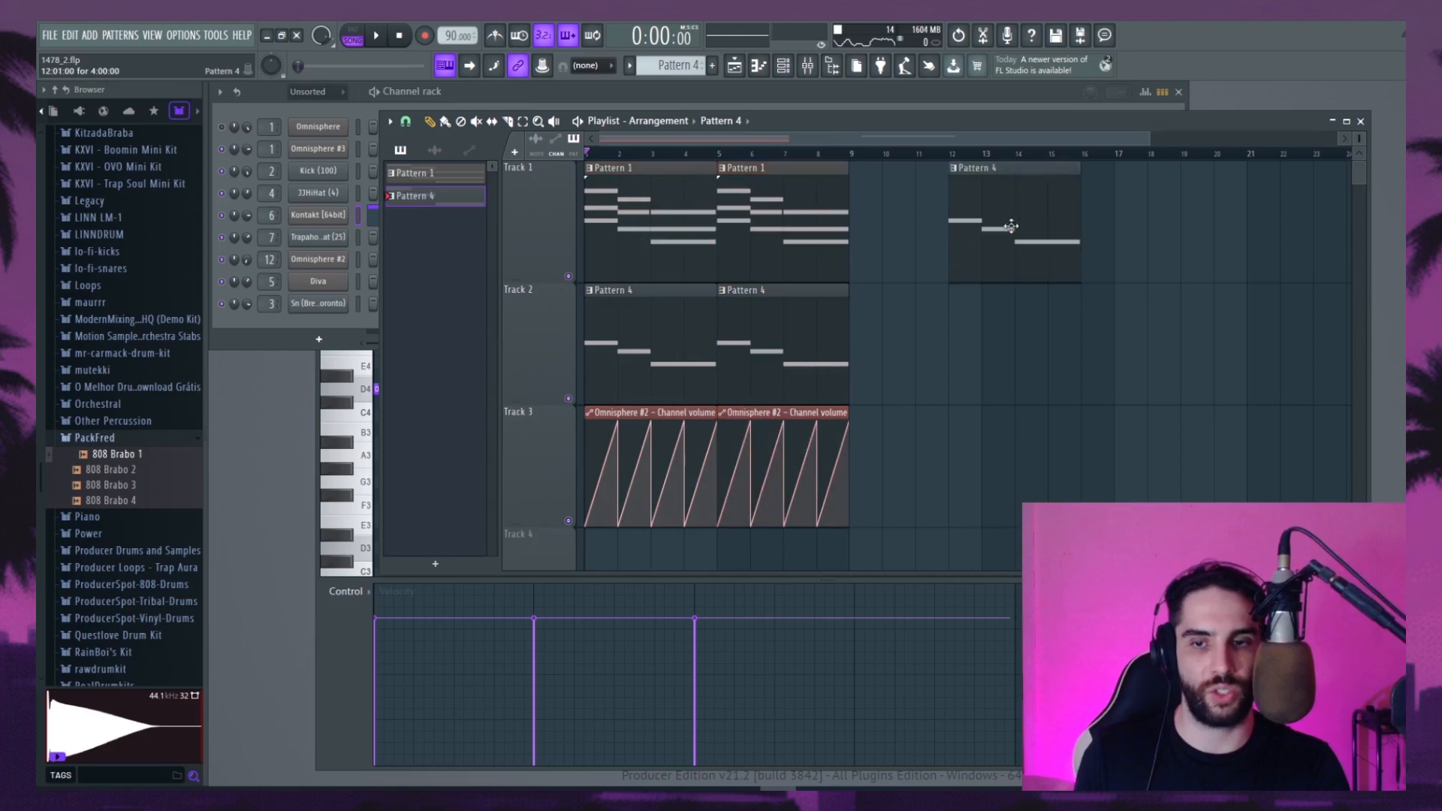
Play the arrangement with the metronome turned on and set the REC mixer track's audio input to In 1
key(space)
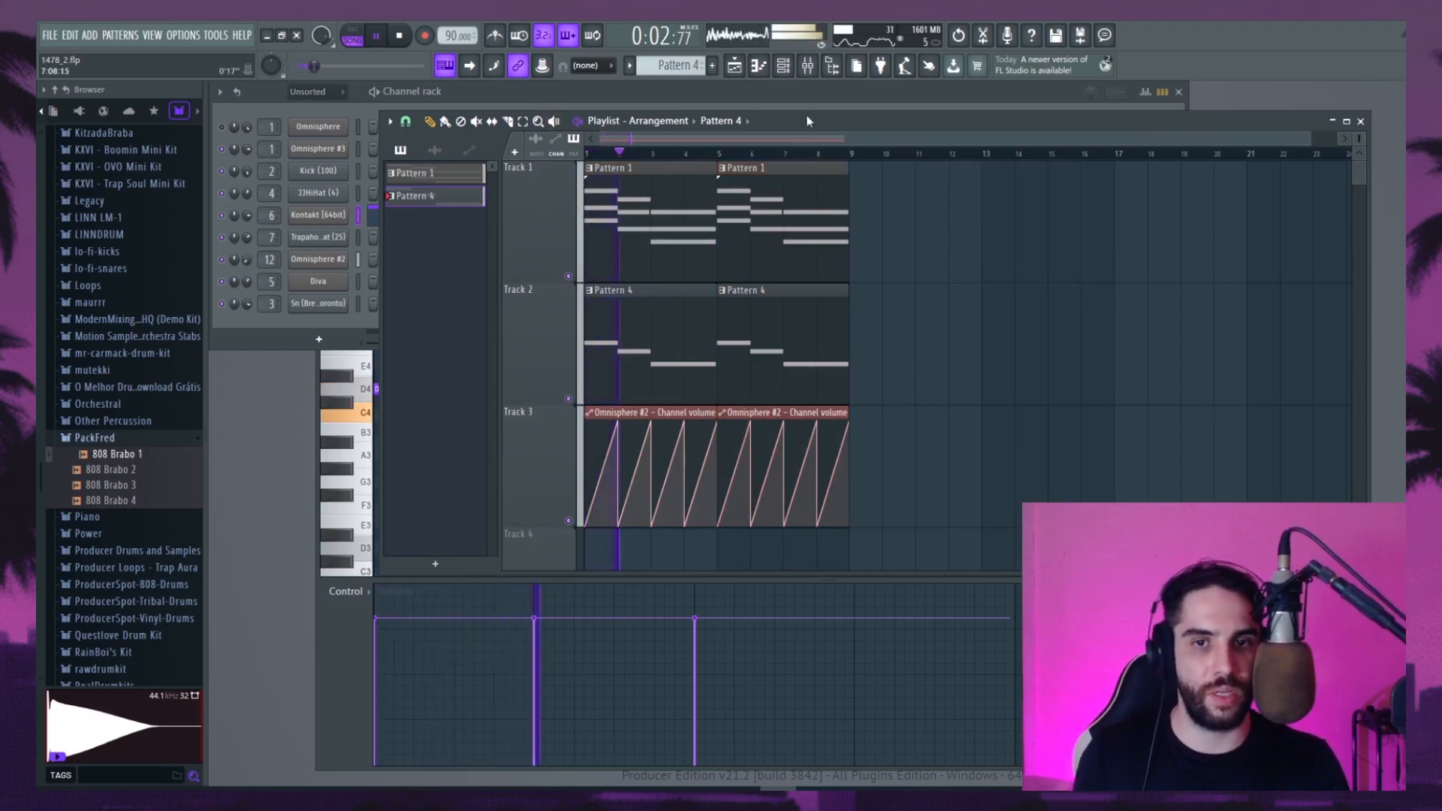
click(496, 36)
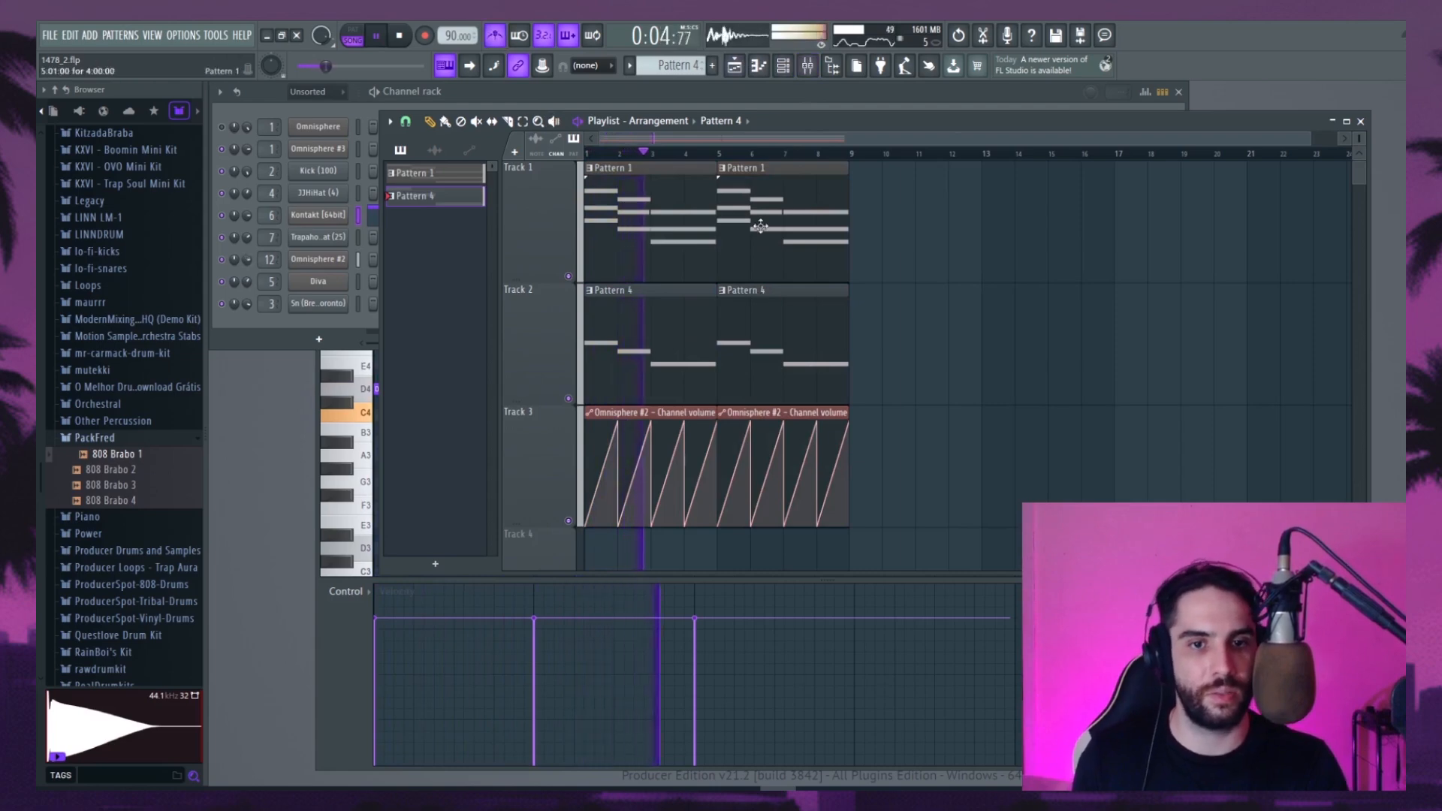
click(808, 68)
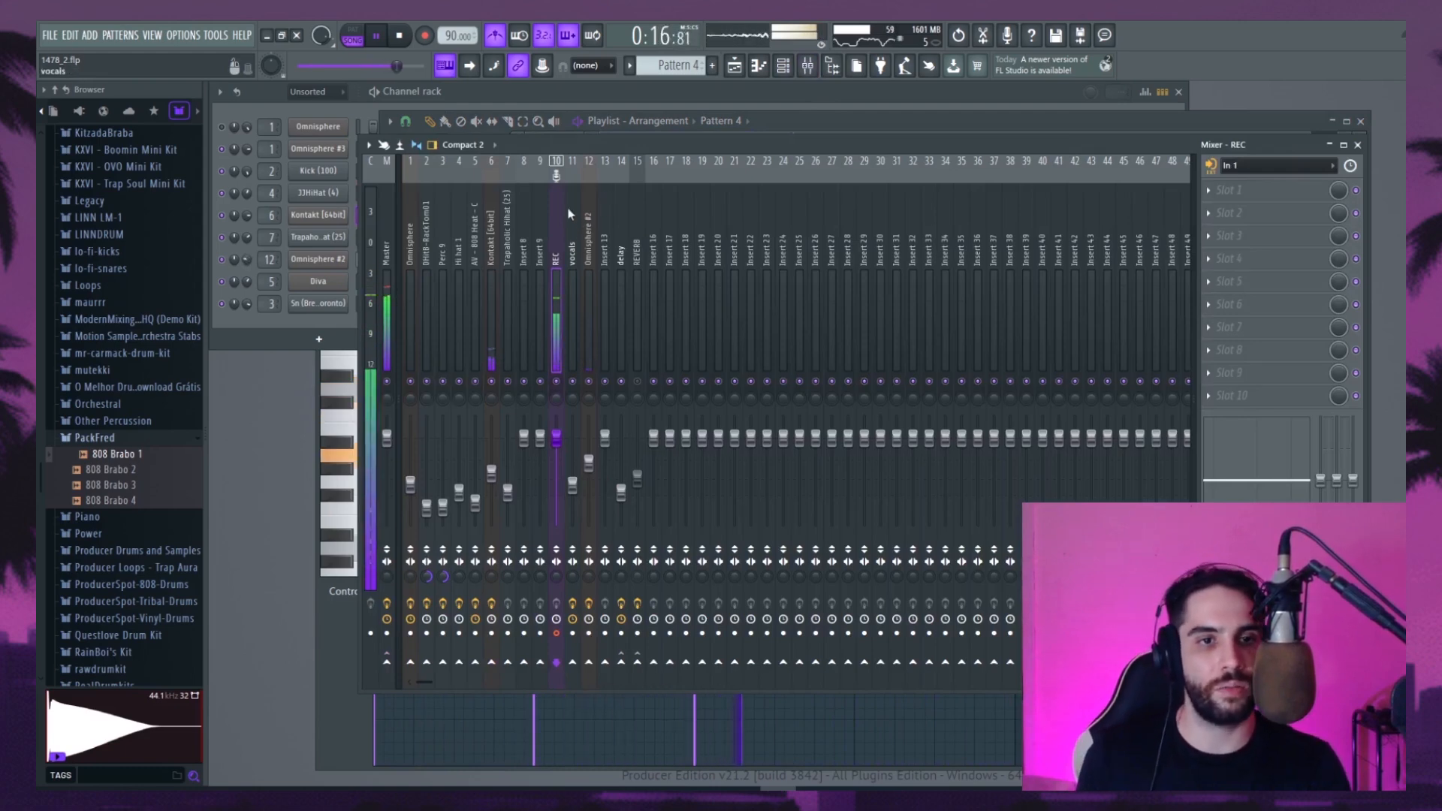
click(1239, 165)
click(1244, 223)
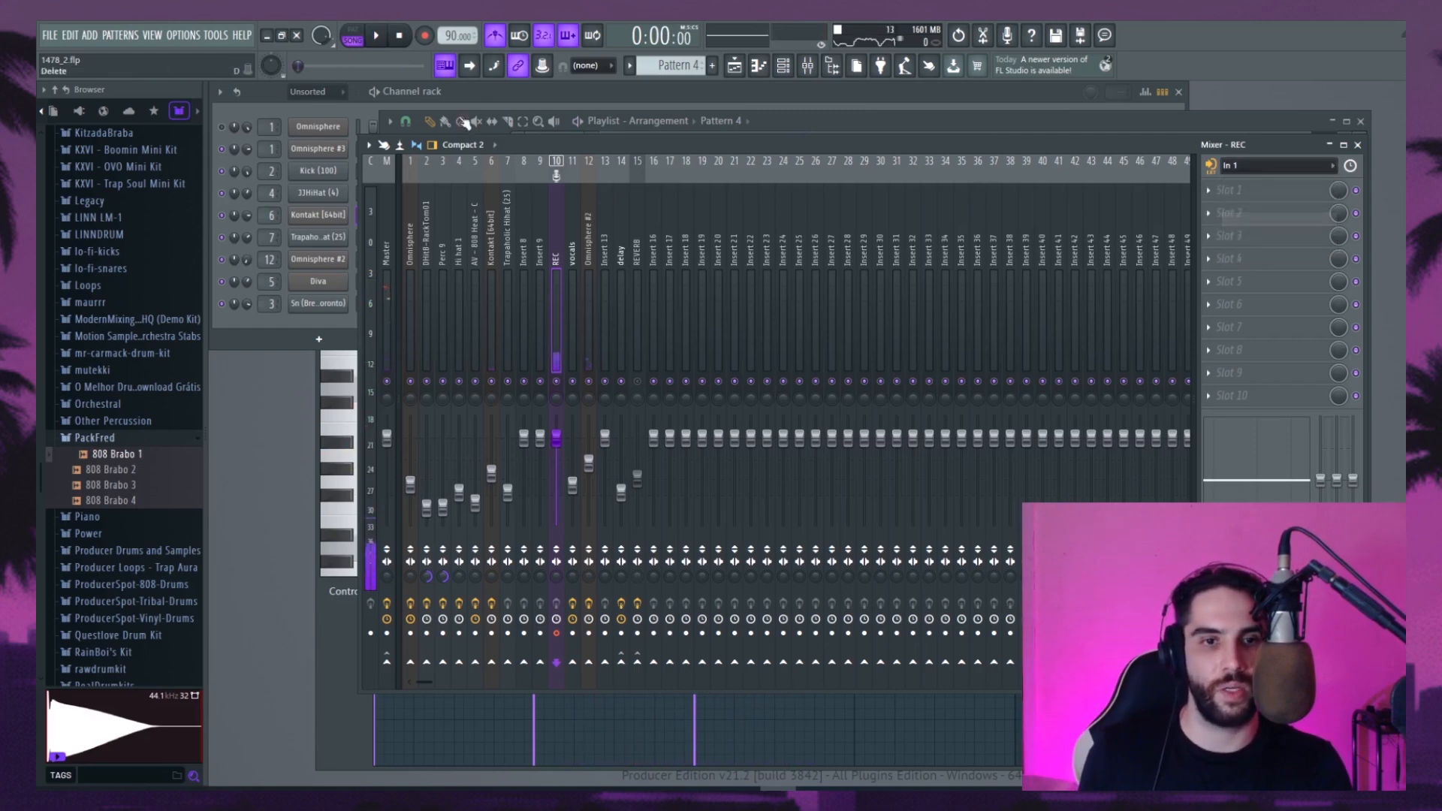
Record a vocal take into the playlist as an audio clip on Track 4 and copy the clip to bar 5
click(1007, 38)
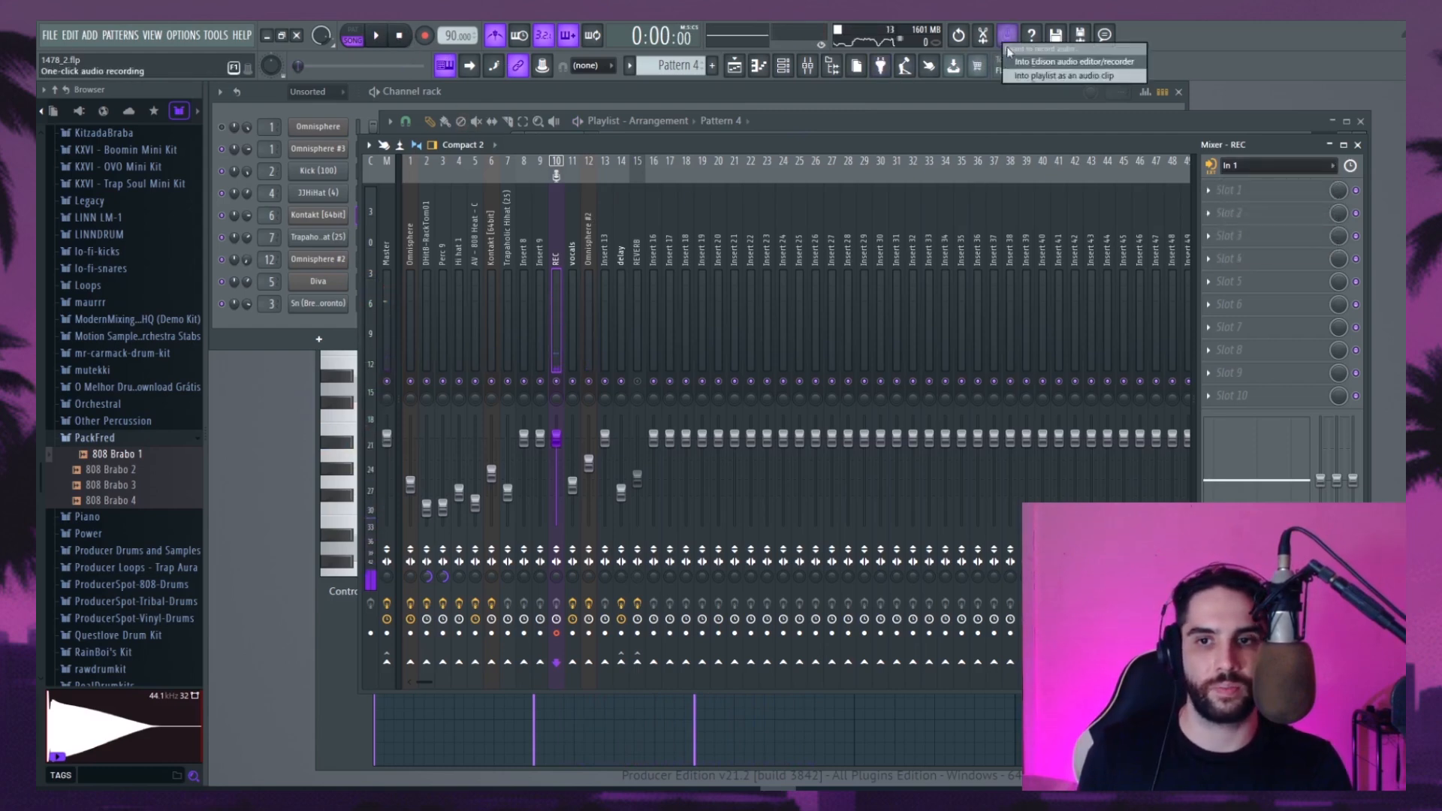
click(1044, 76)
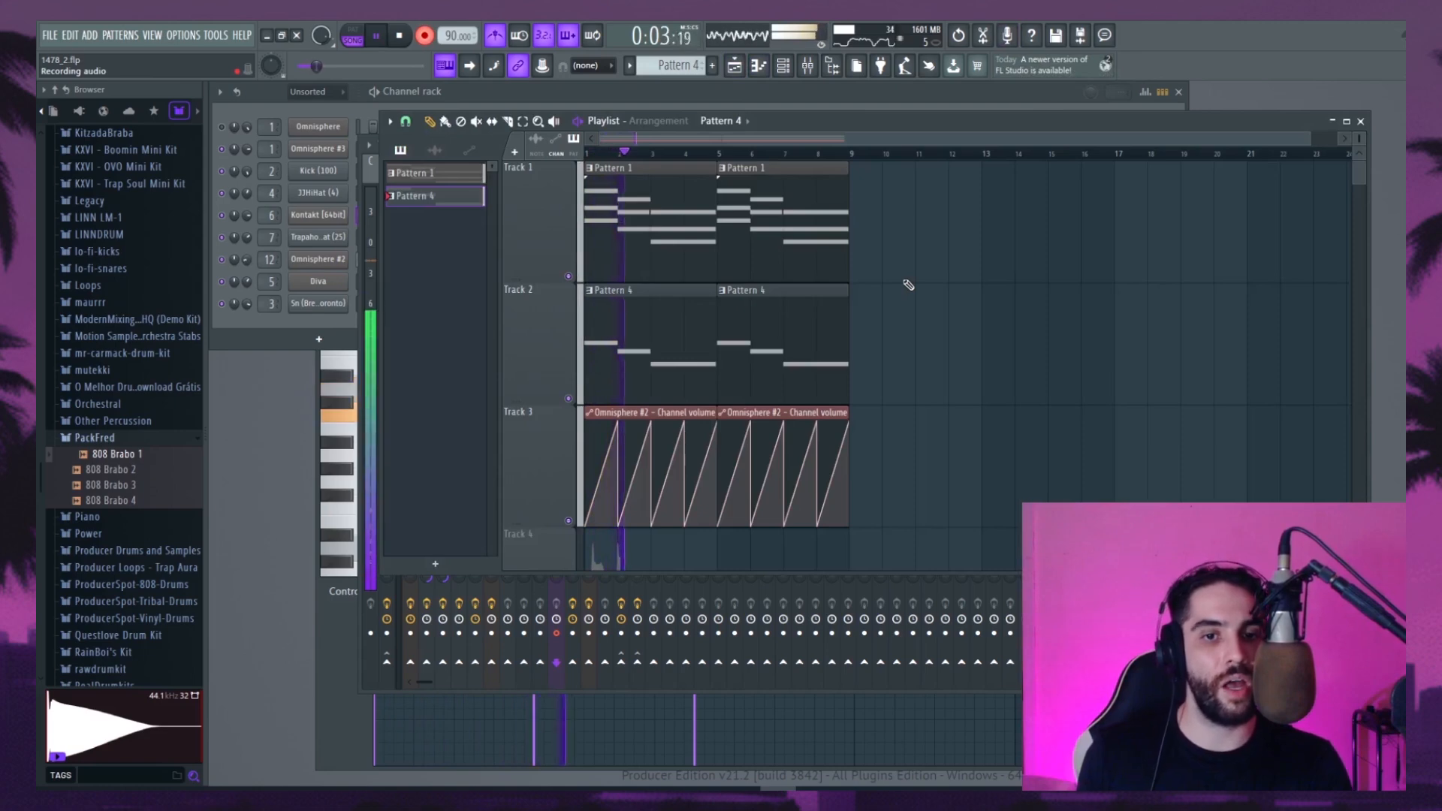
scroll(909, 286, down, 1)
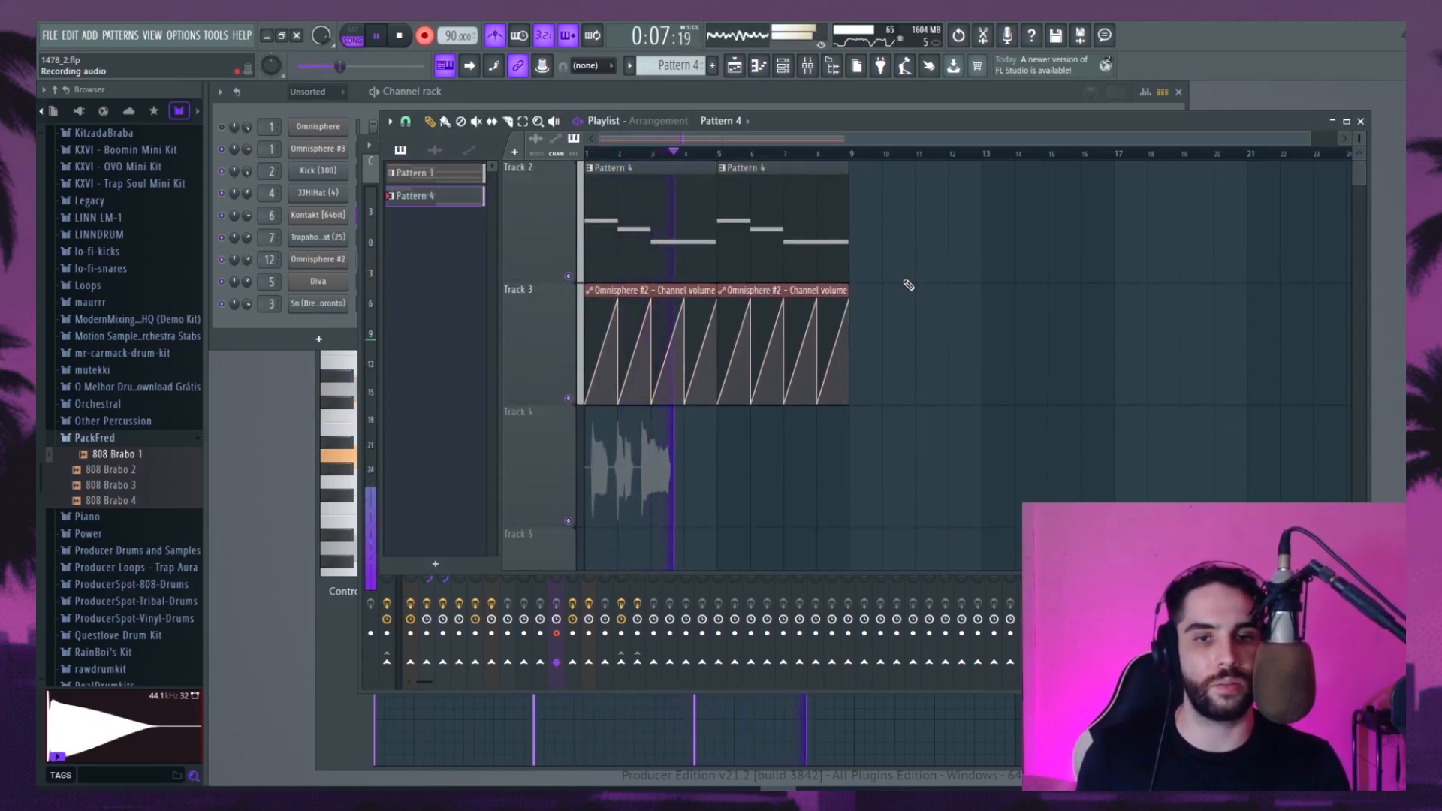
key(space)
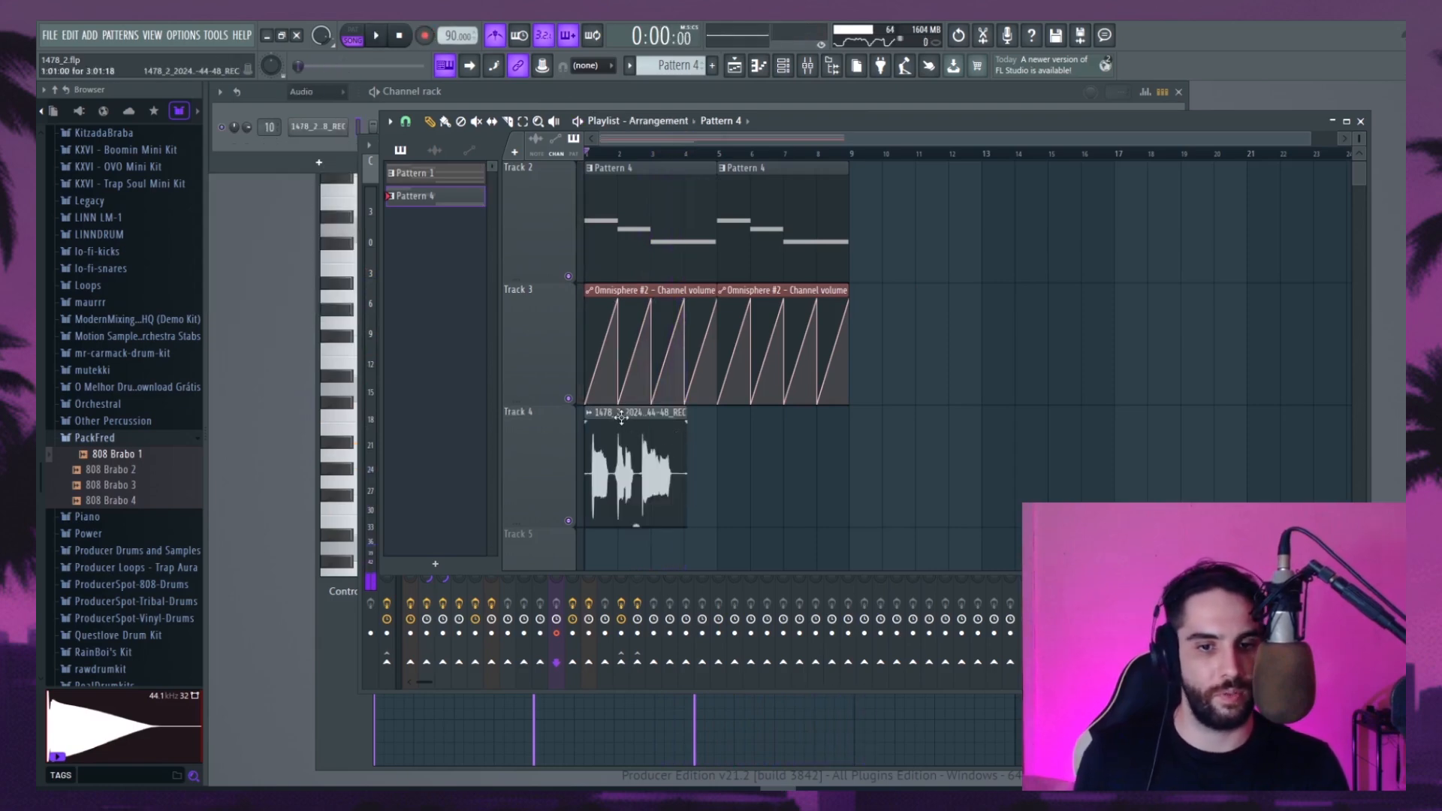
drag(644, 417, 742, 415)
Route the recorded audio clip's channel to the vocals mixer track (track 11) and save the project
click(1013, 93)
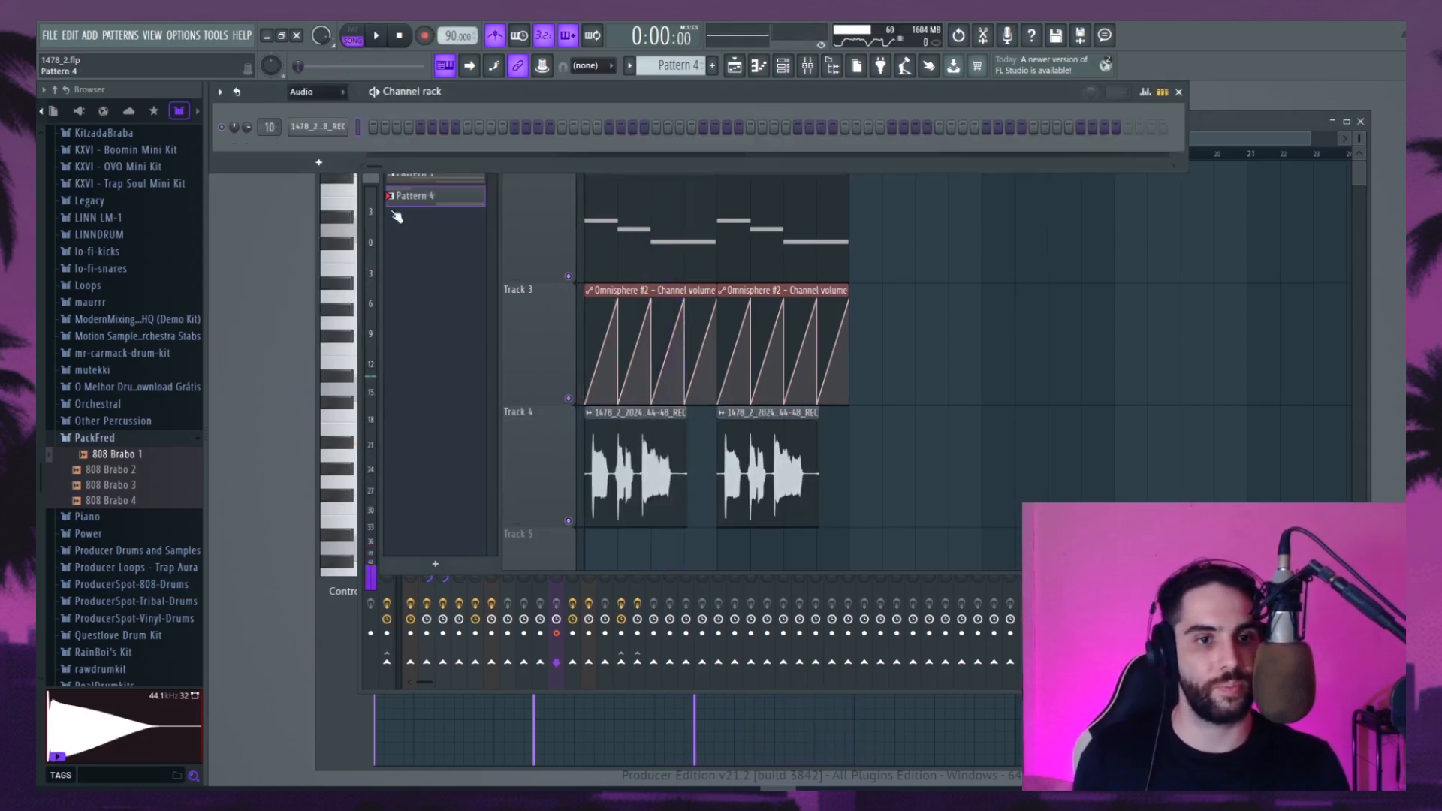
click(574, 246)
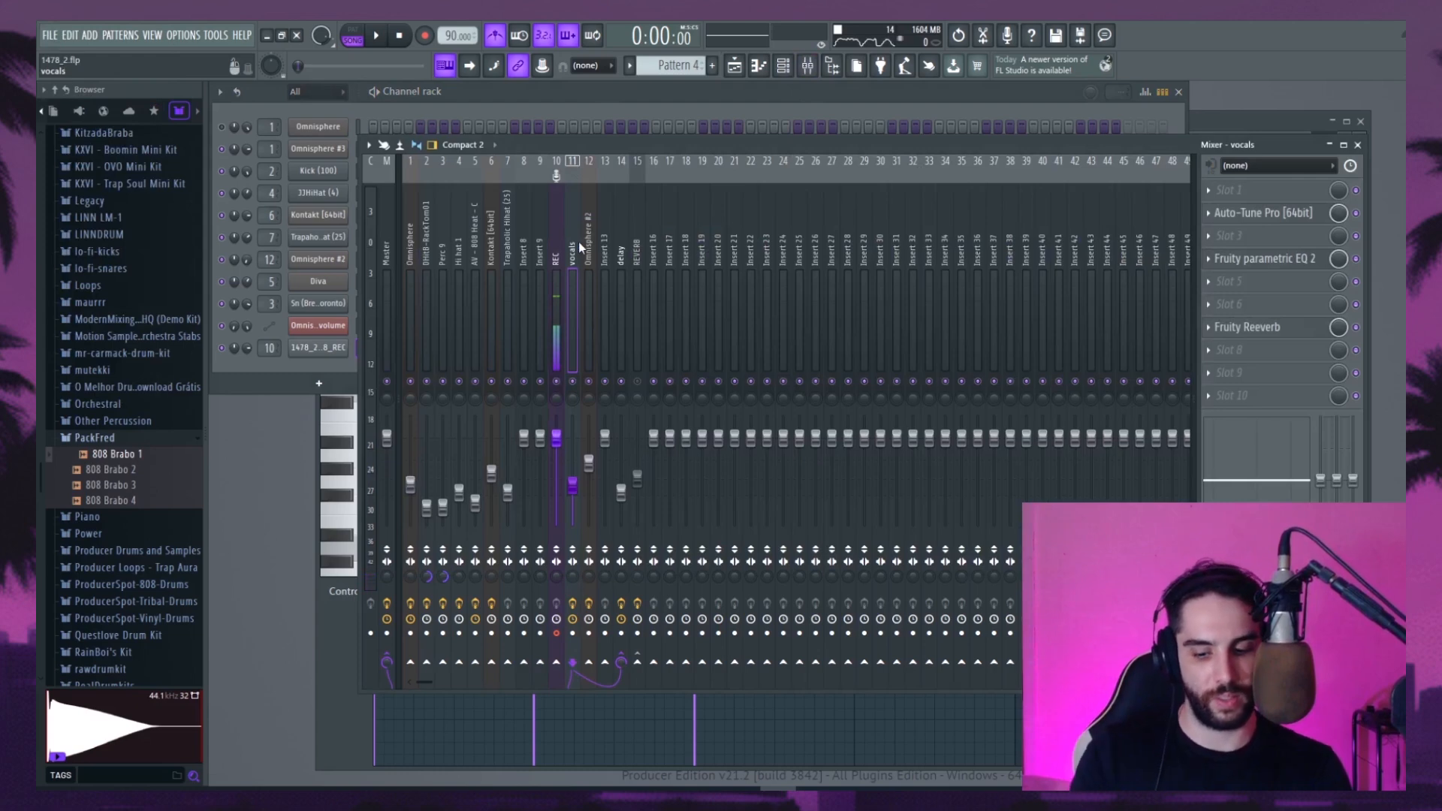
click(51, 37)
click(61, 103)
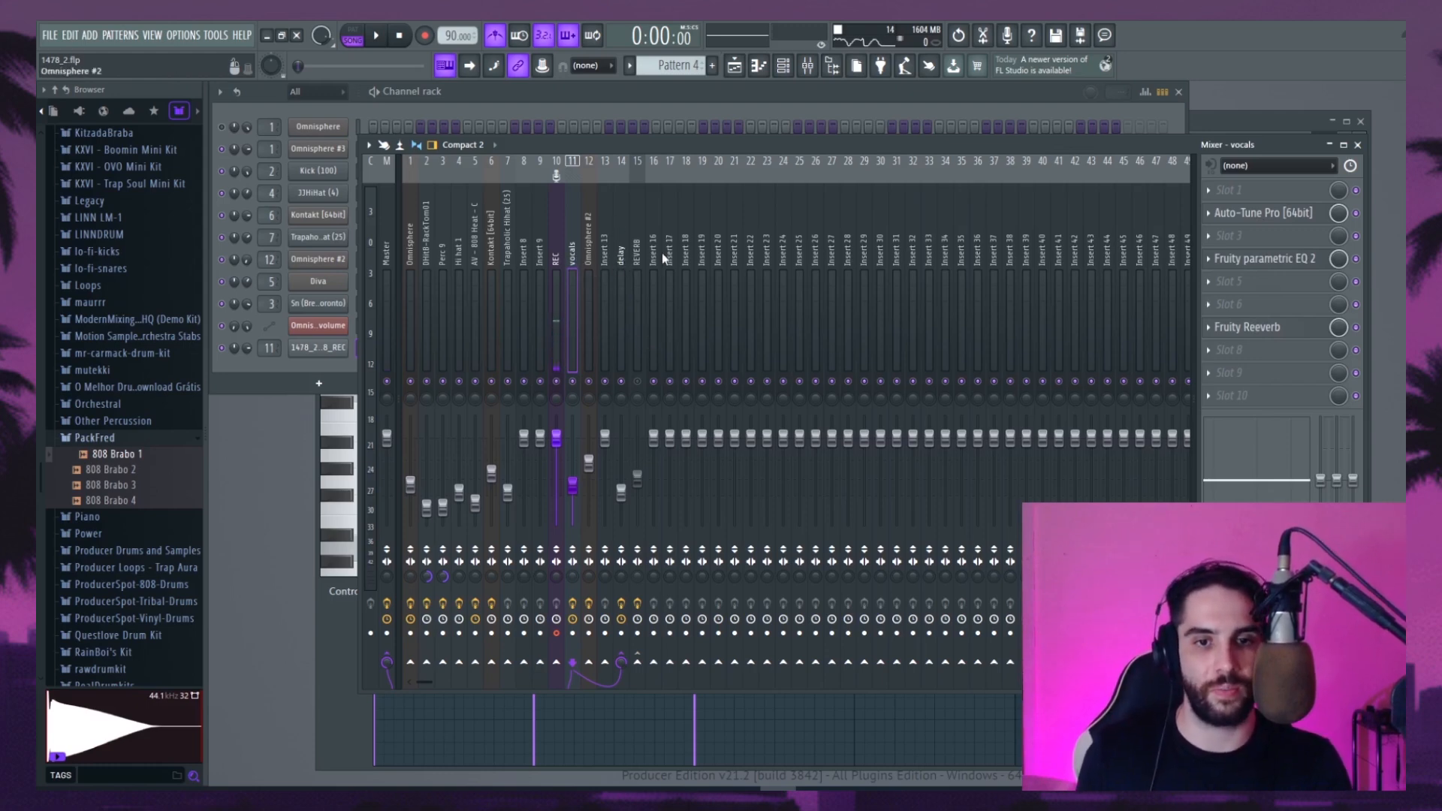
Set the key to D in Auto-Tune Pro on the vocals mixer track and close the plugin
click(1262, 218)
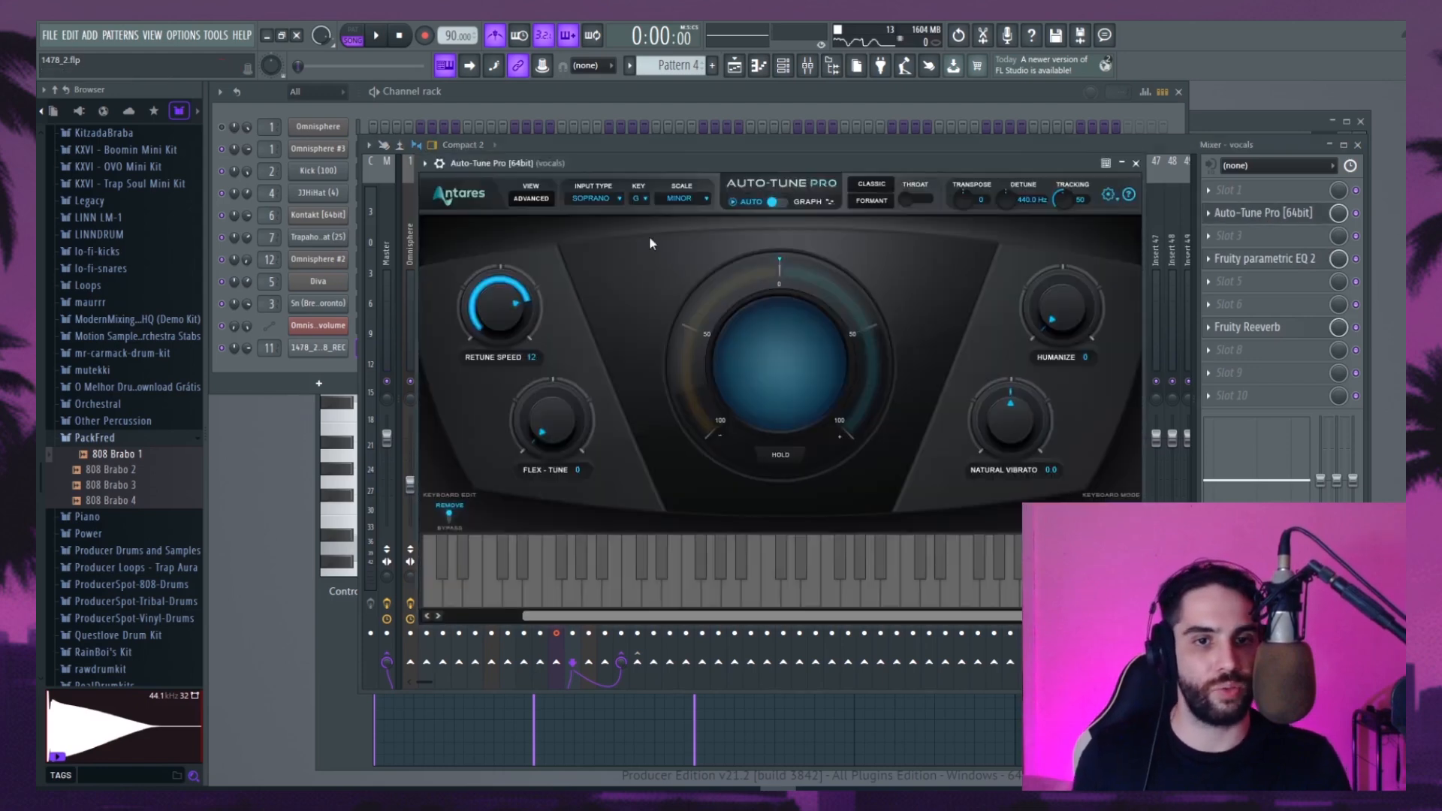
click(644, 200)
click(661, 232)
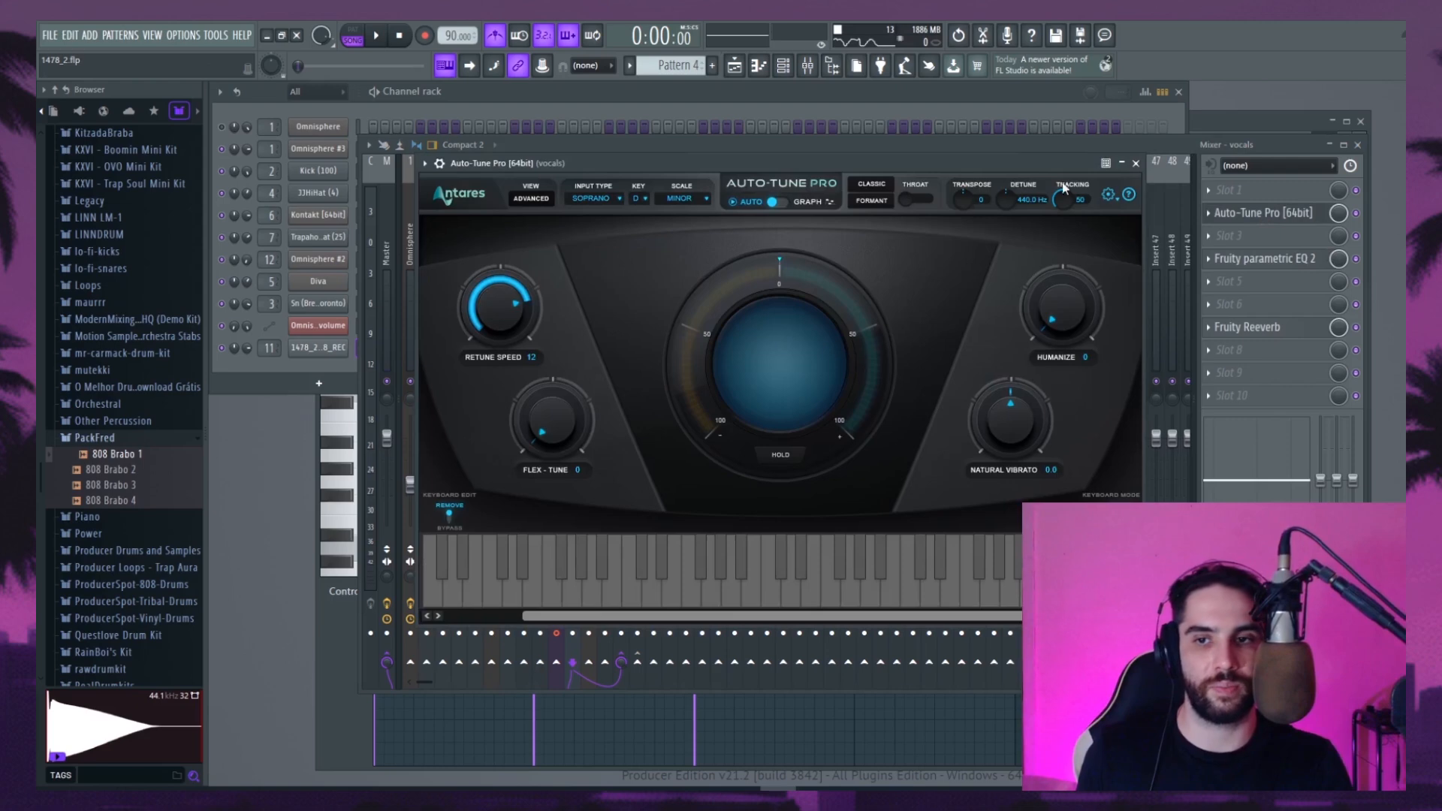
click(1136, 164)
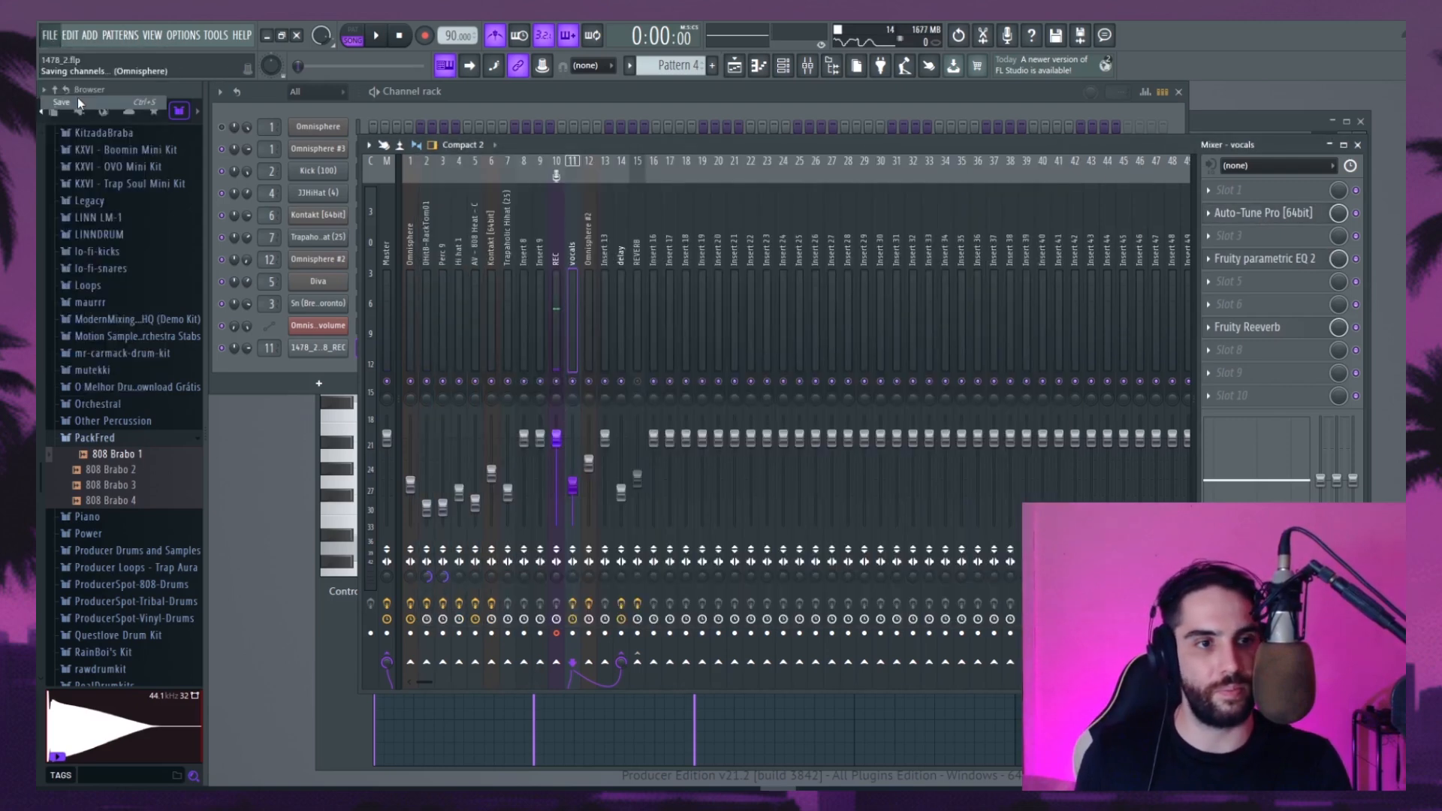
Review the Fruity parametric EQ 2 curve and the Fruity Reeverb settings on the vocals mixer track
click(1262, 260)
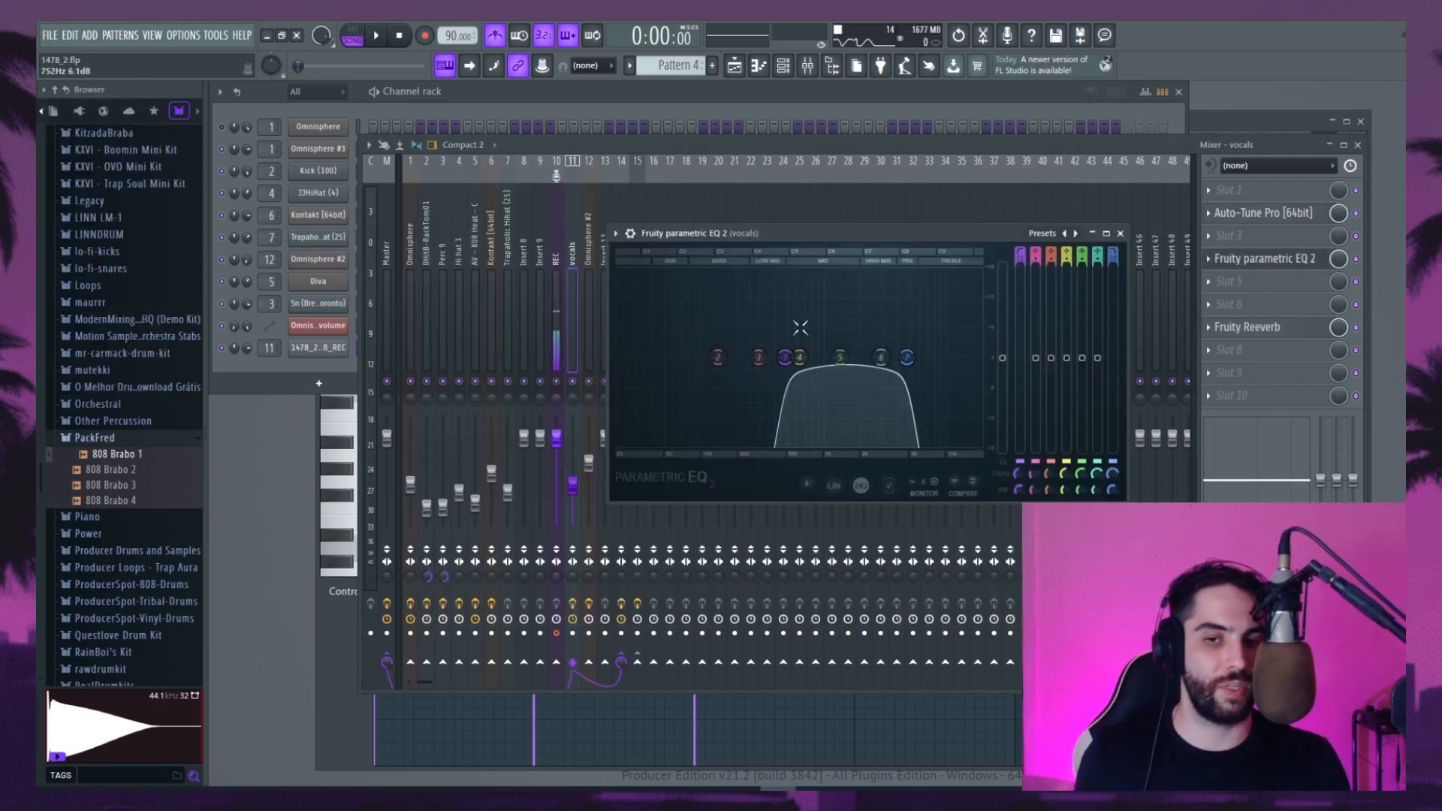
click(1120, 233)
click(1252, 328)
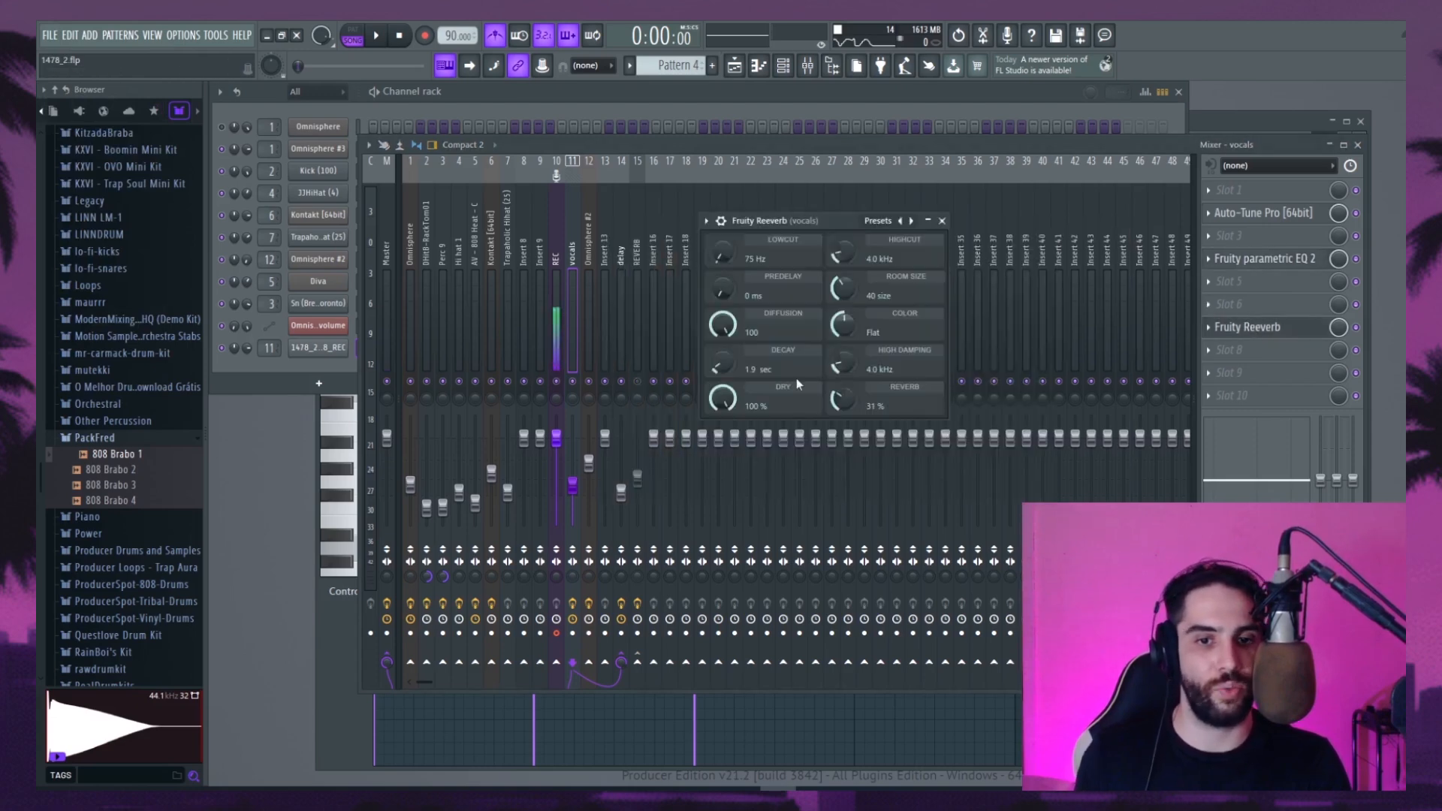
click(942, 220)
Set the recorded vocal clip's time-stretching mode to Stretch Pro with a formant shift of -700 cents, and play it back
click(319, 348)
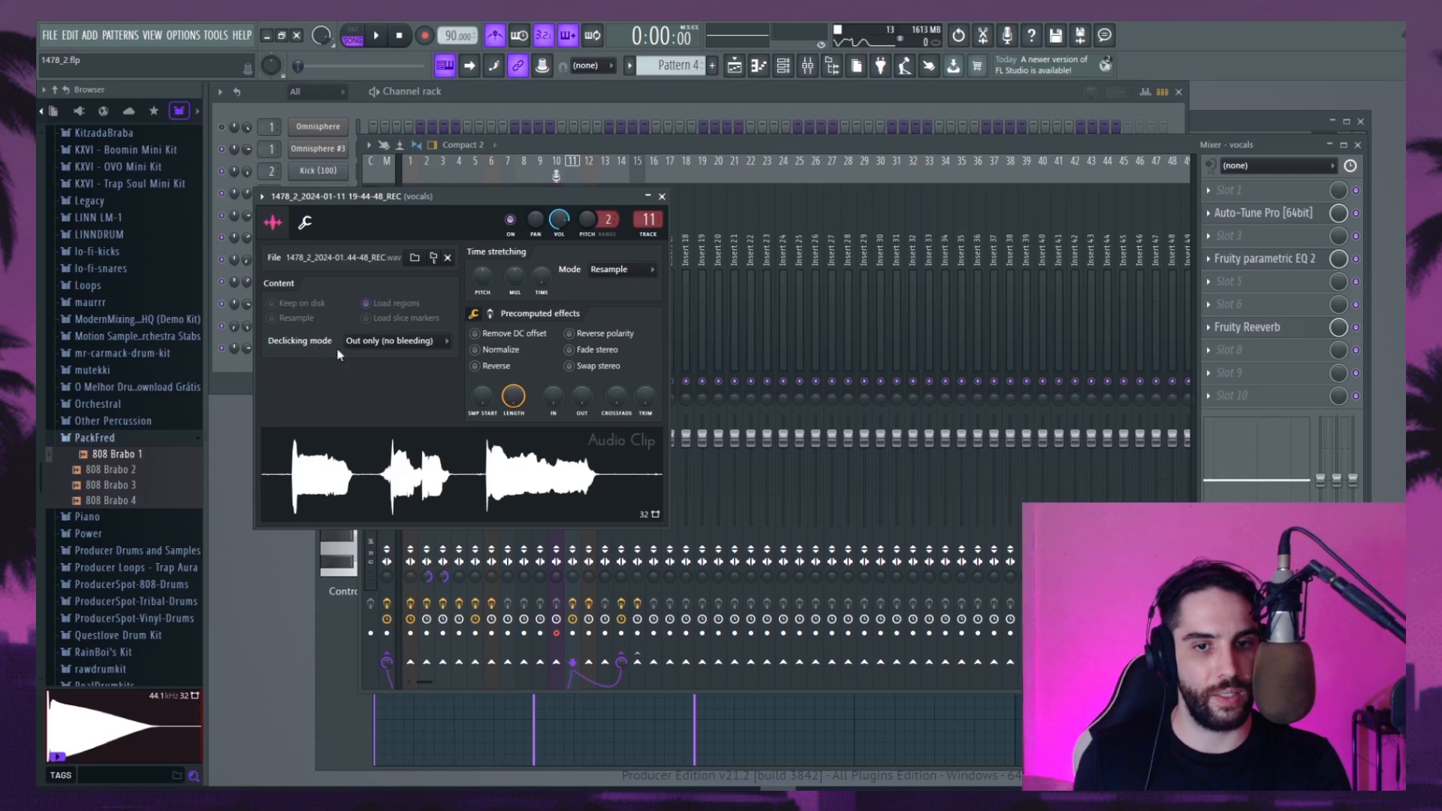
drag(499, 203, 675, 205)
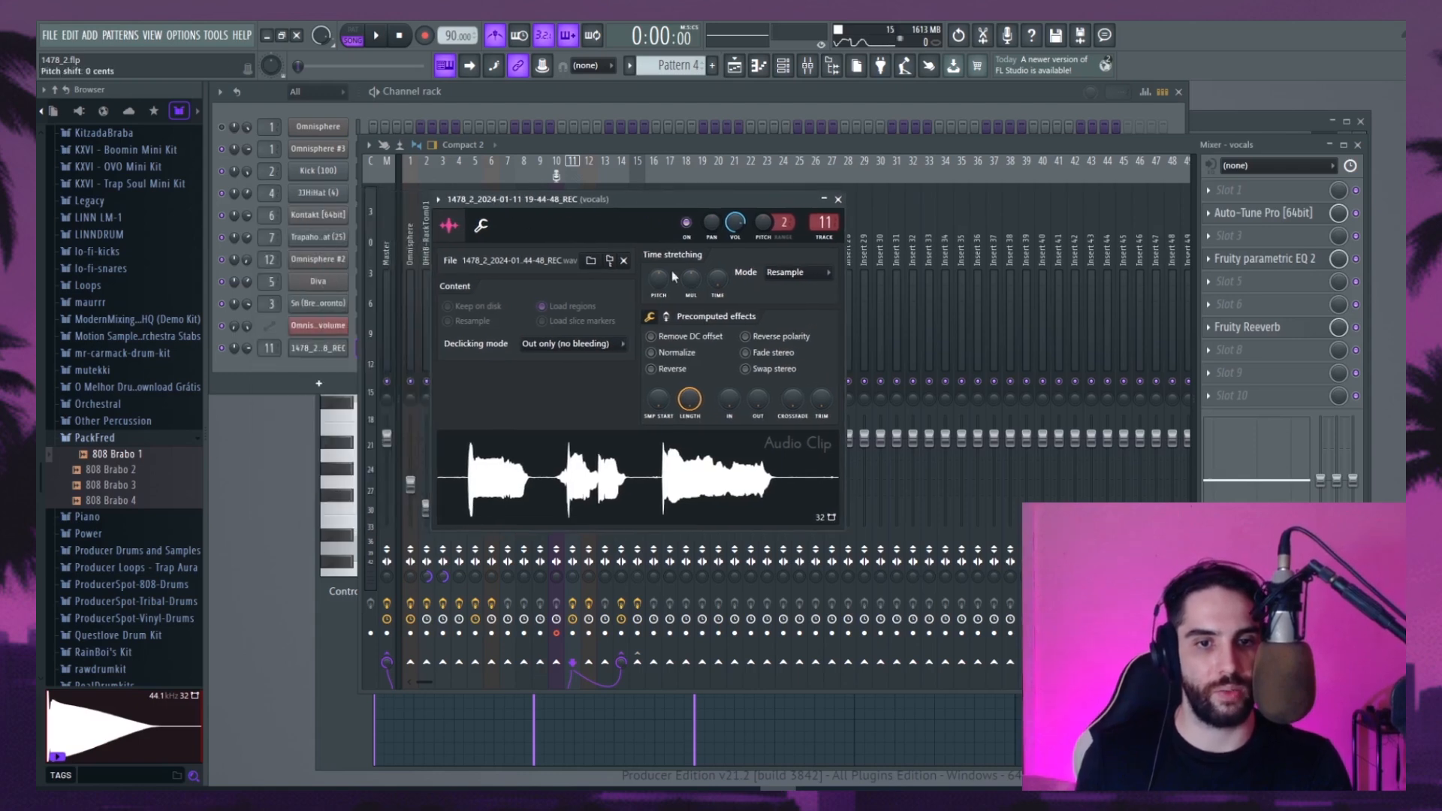
click(808, 274)
click(587, 204)
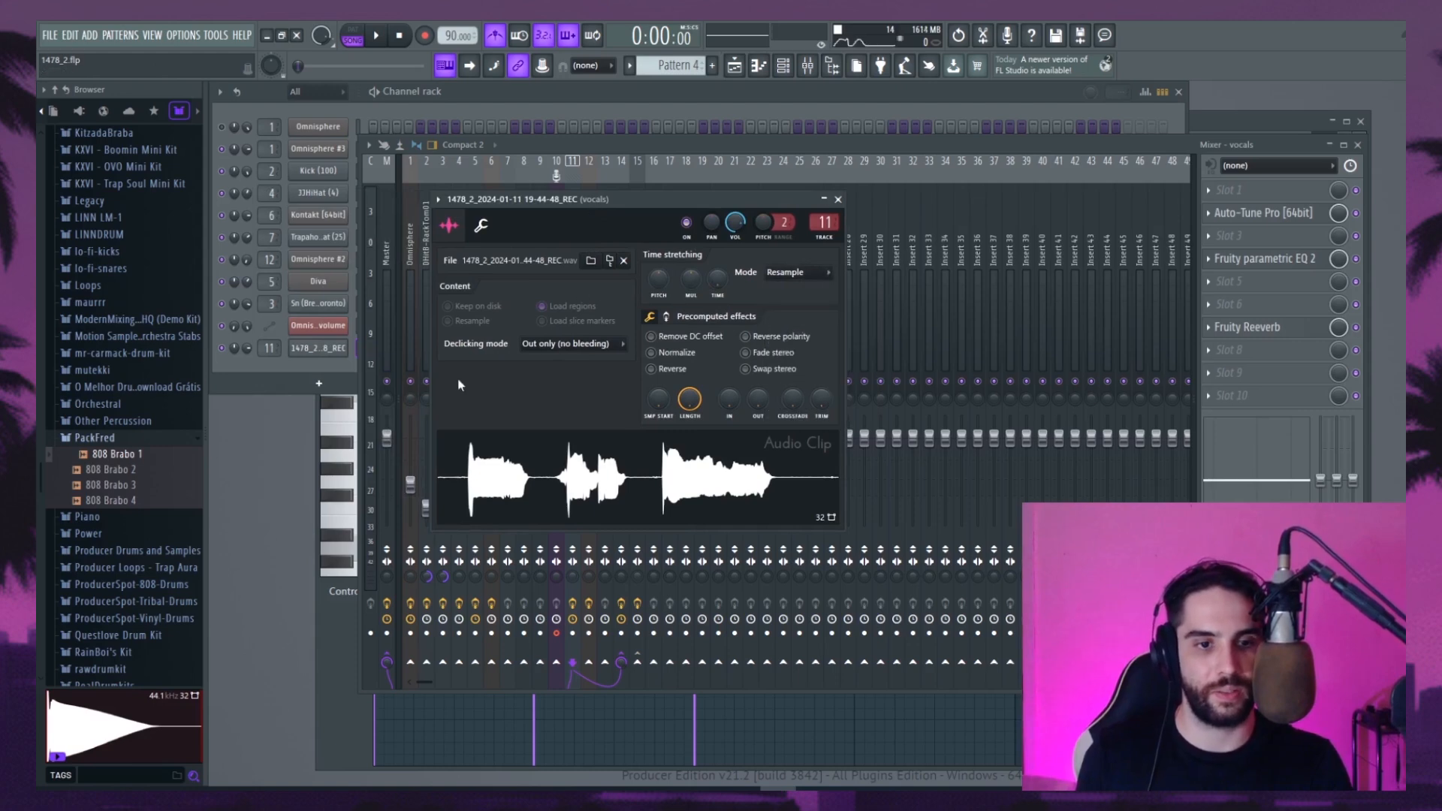
click(818, 275)
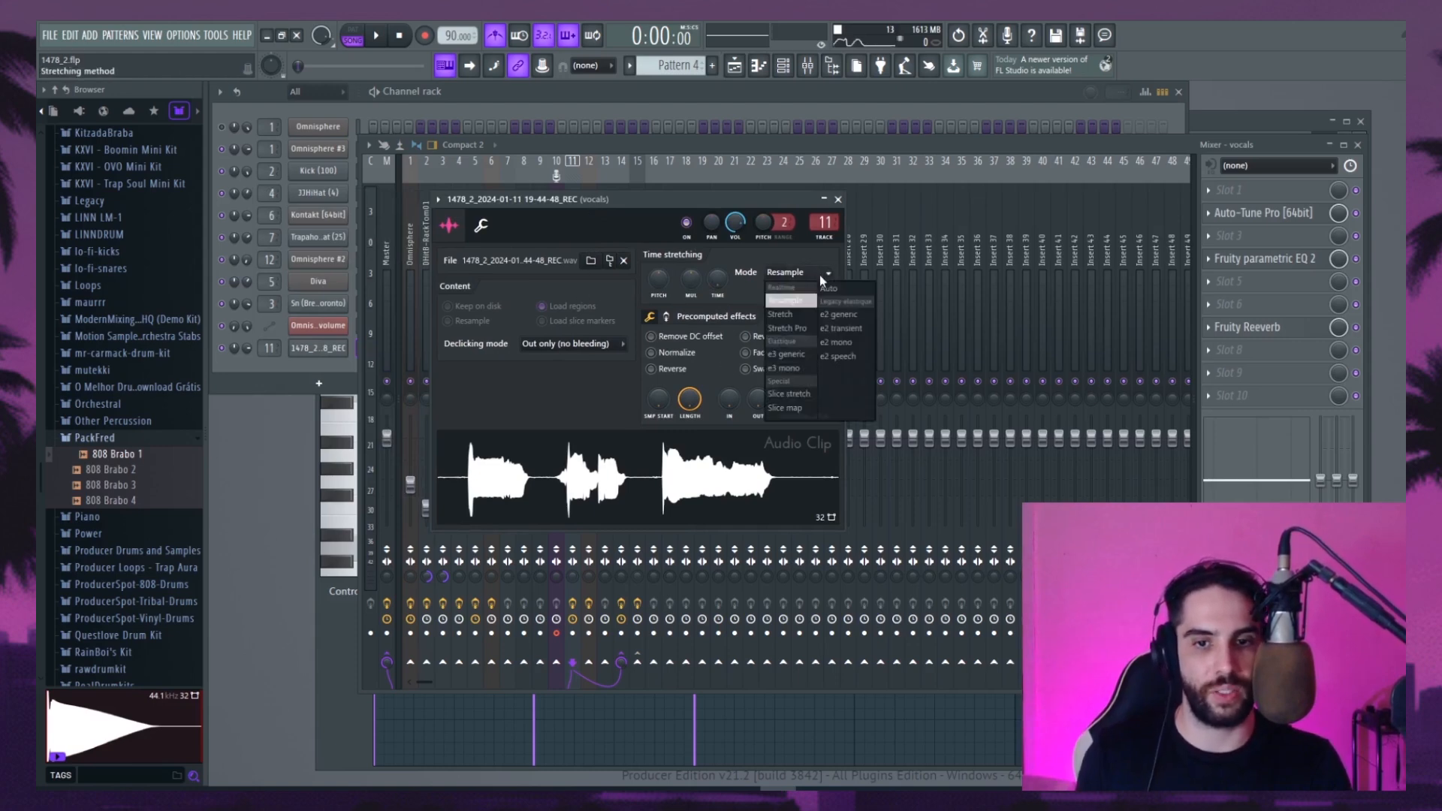
click(805, 331)
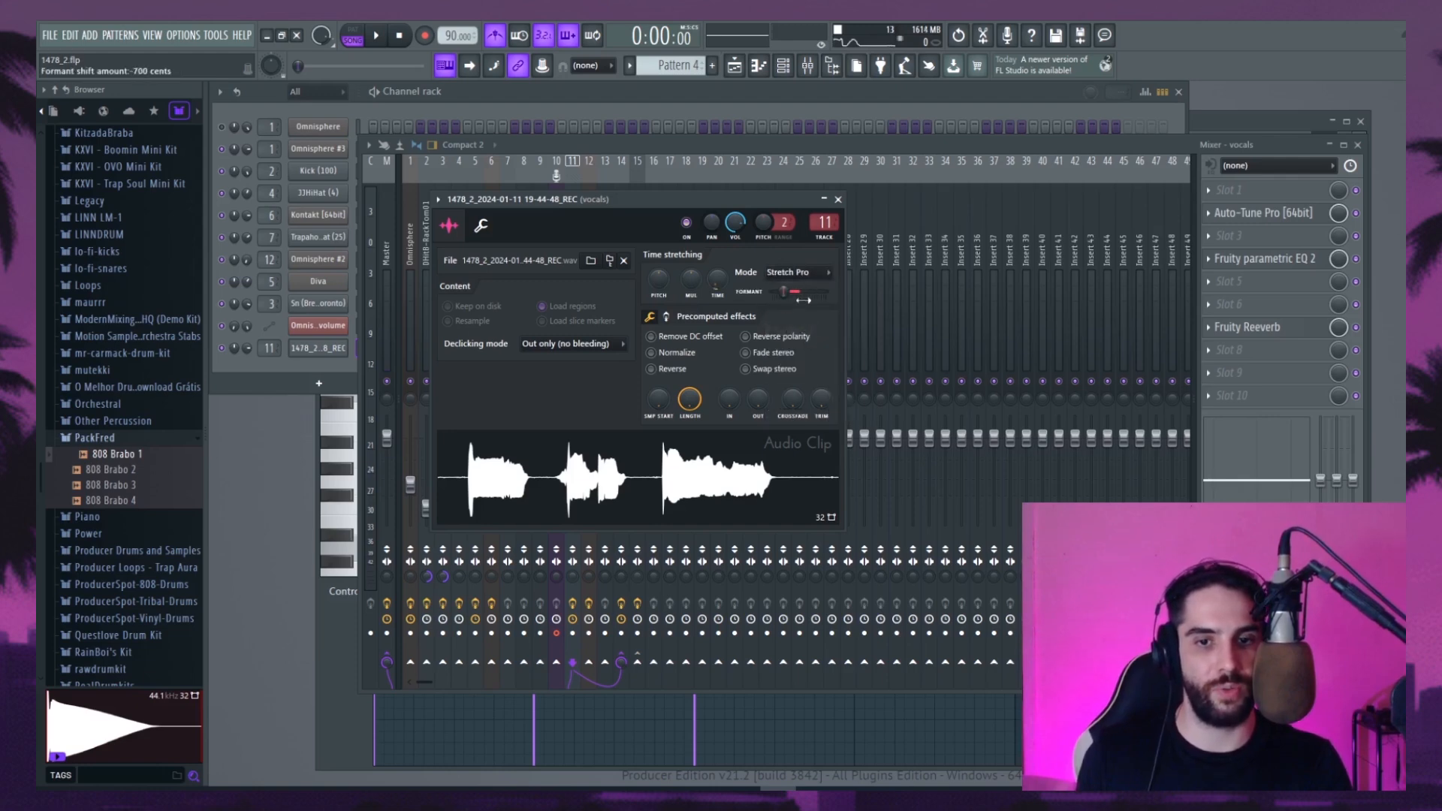
key(space)
click(838, 199)
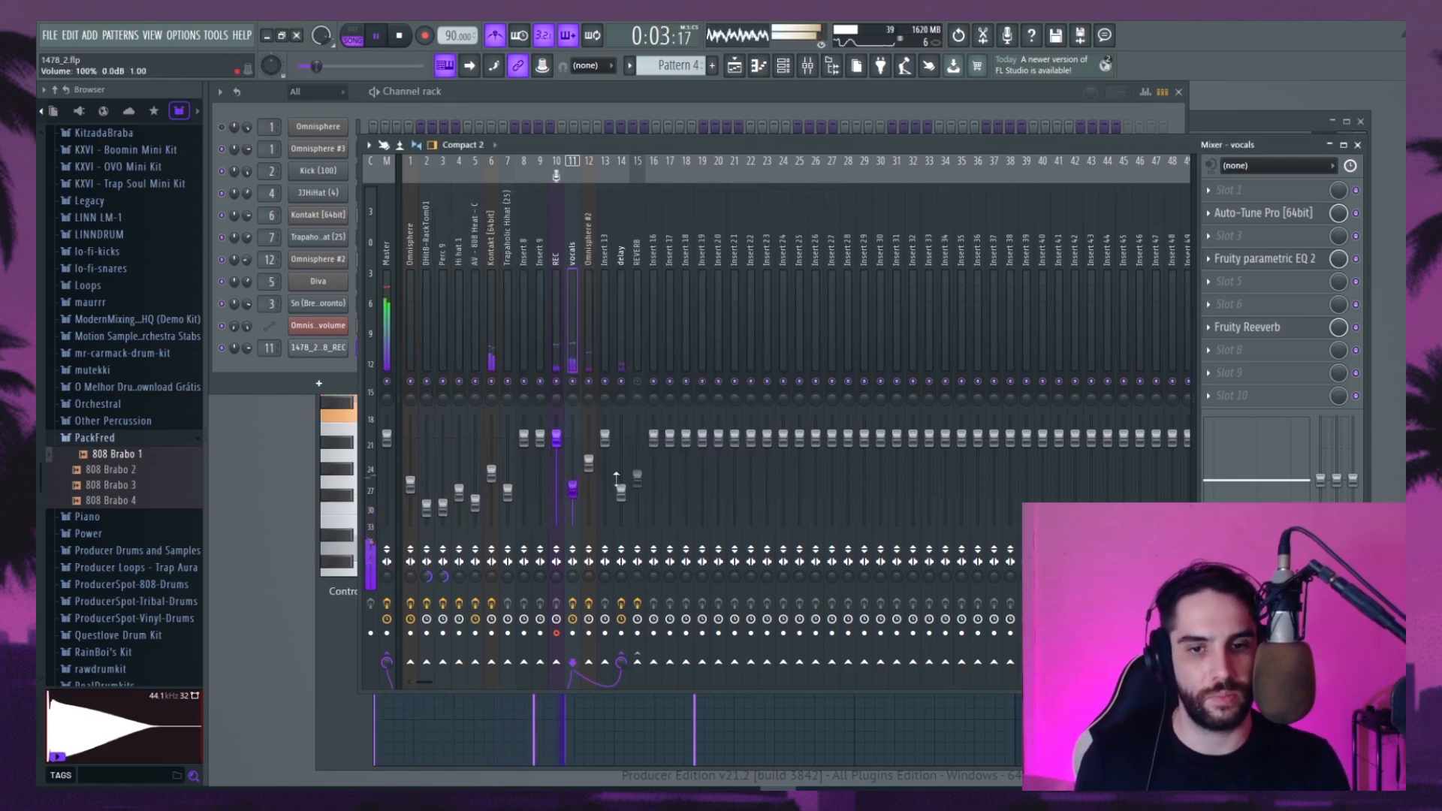
Set the low-pass band 7 of Fruity parametric EQ 2 on the vocals track to about 4243 Hz during playback
click(1269, 258)
drag(910, 370, 907, 364)
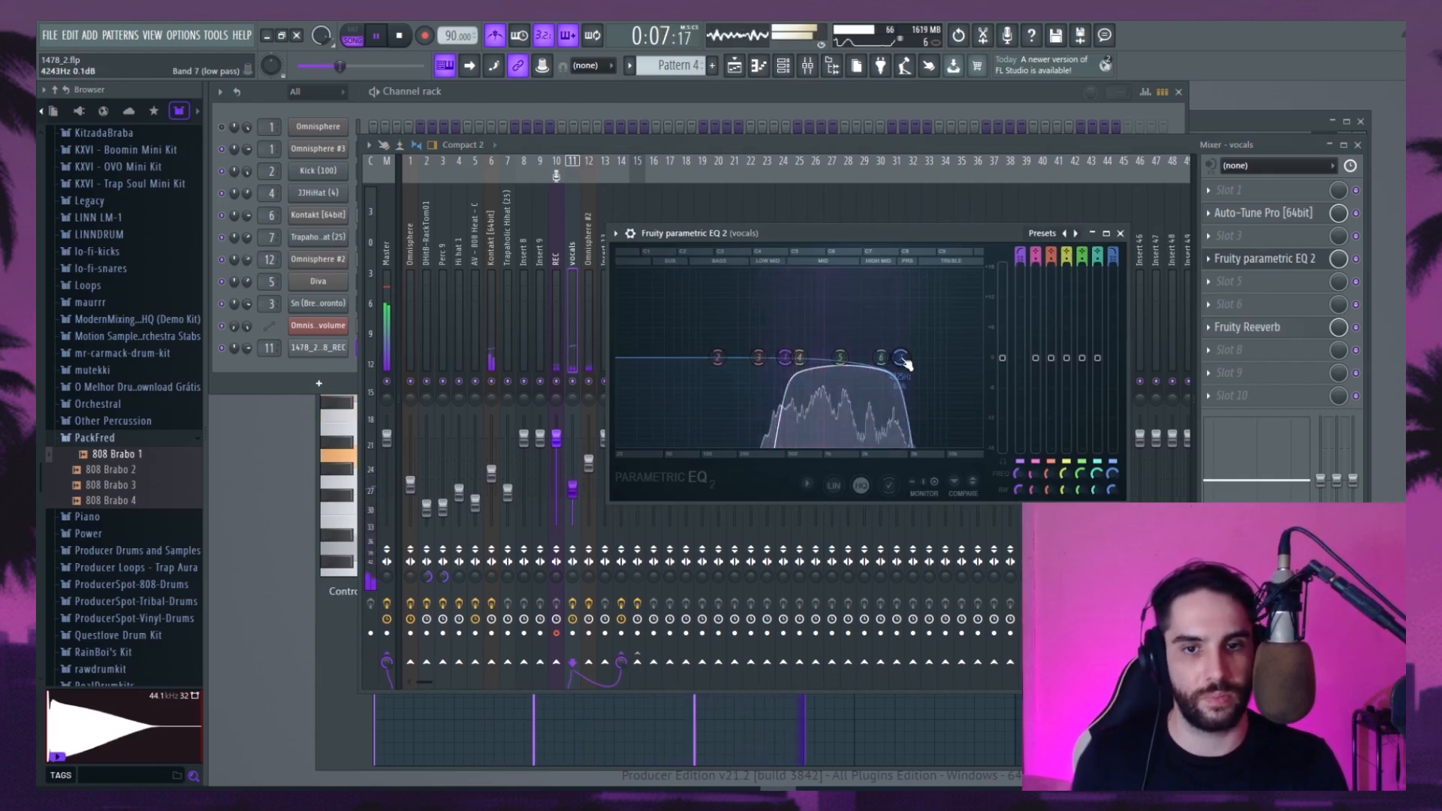
click(1131, 145)
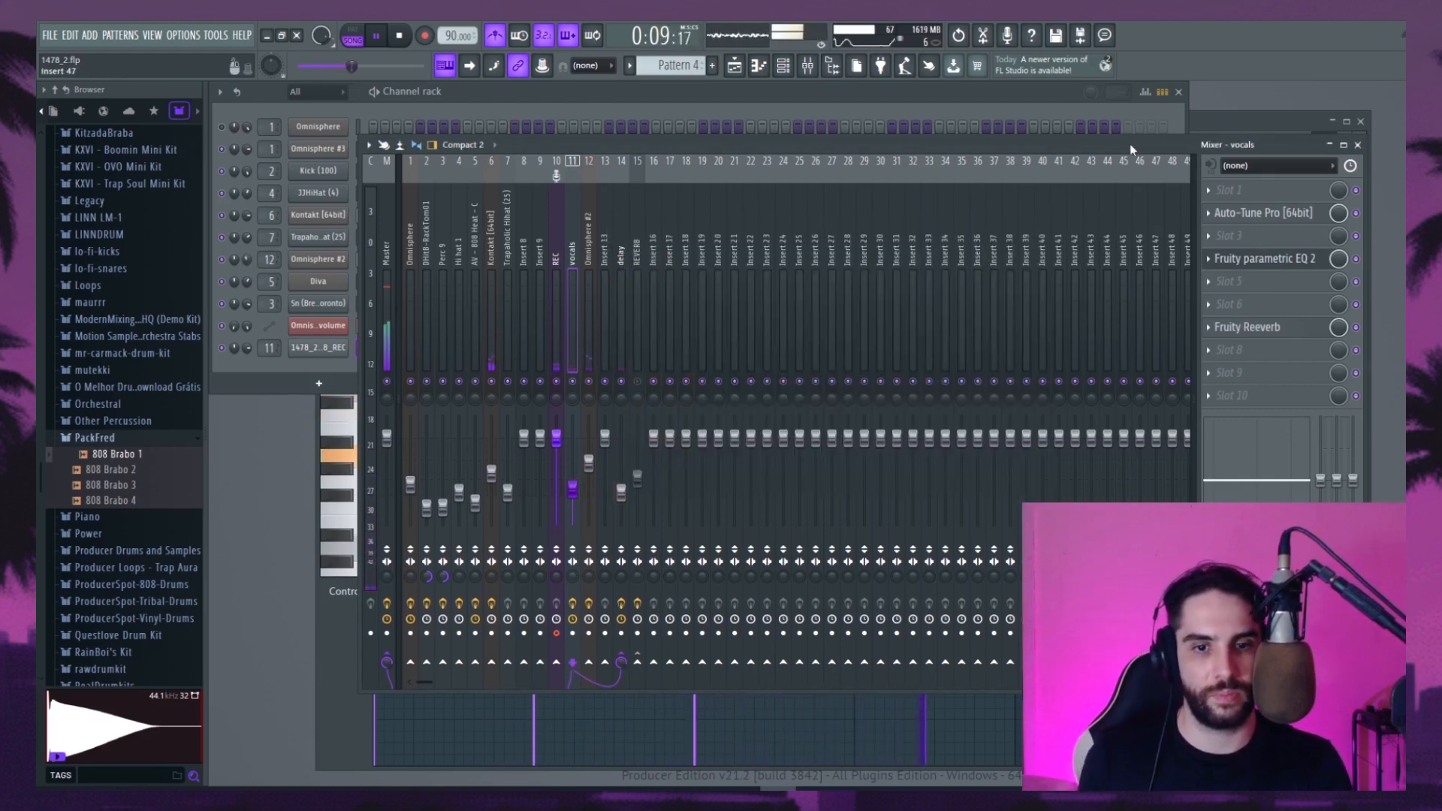
click(1160, 111)
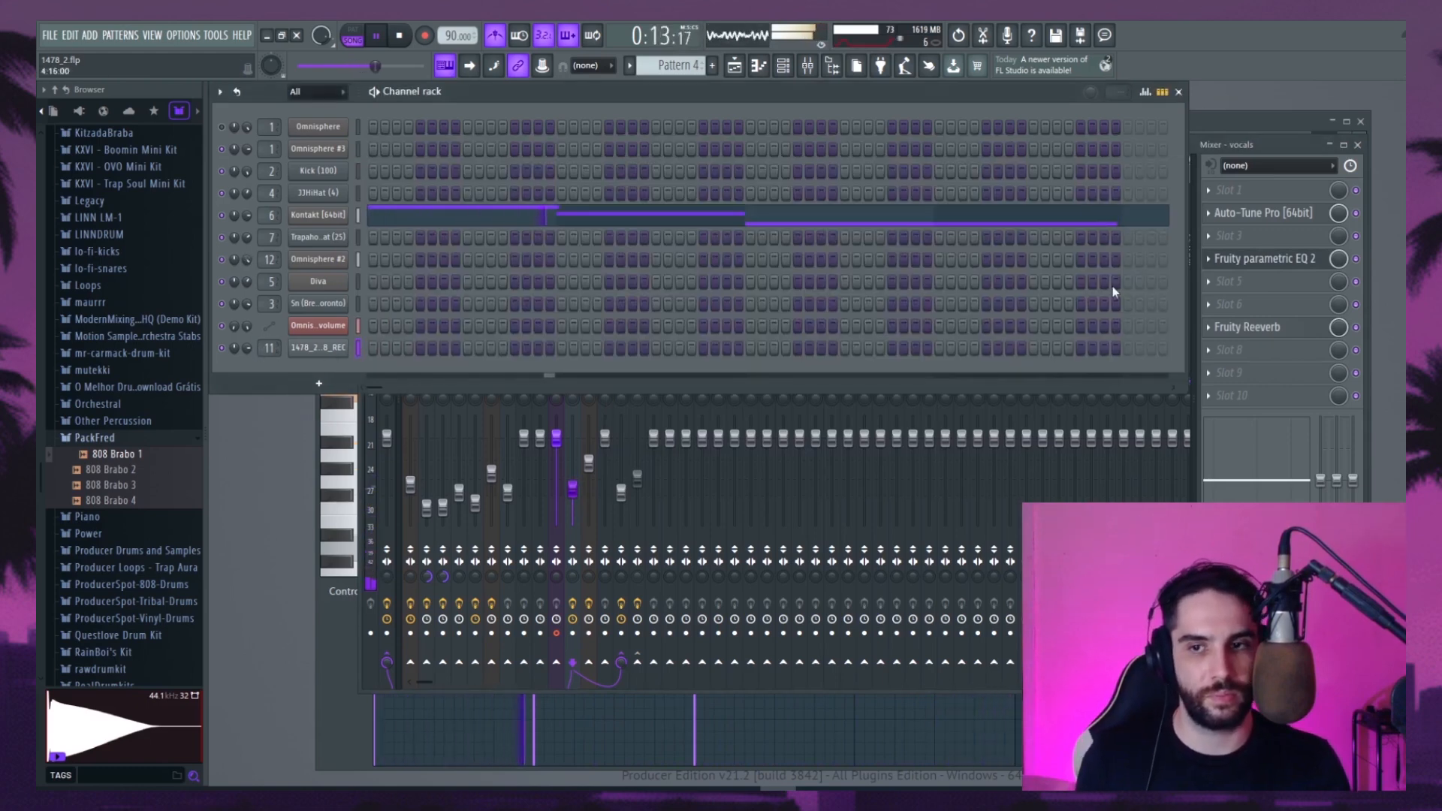
key(space)
Raise the vocal clip's formant shift to about -600 cents and set its pitch shift to 0 cents during playback
click(330, 347)
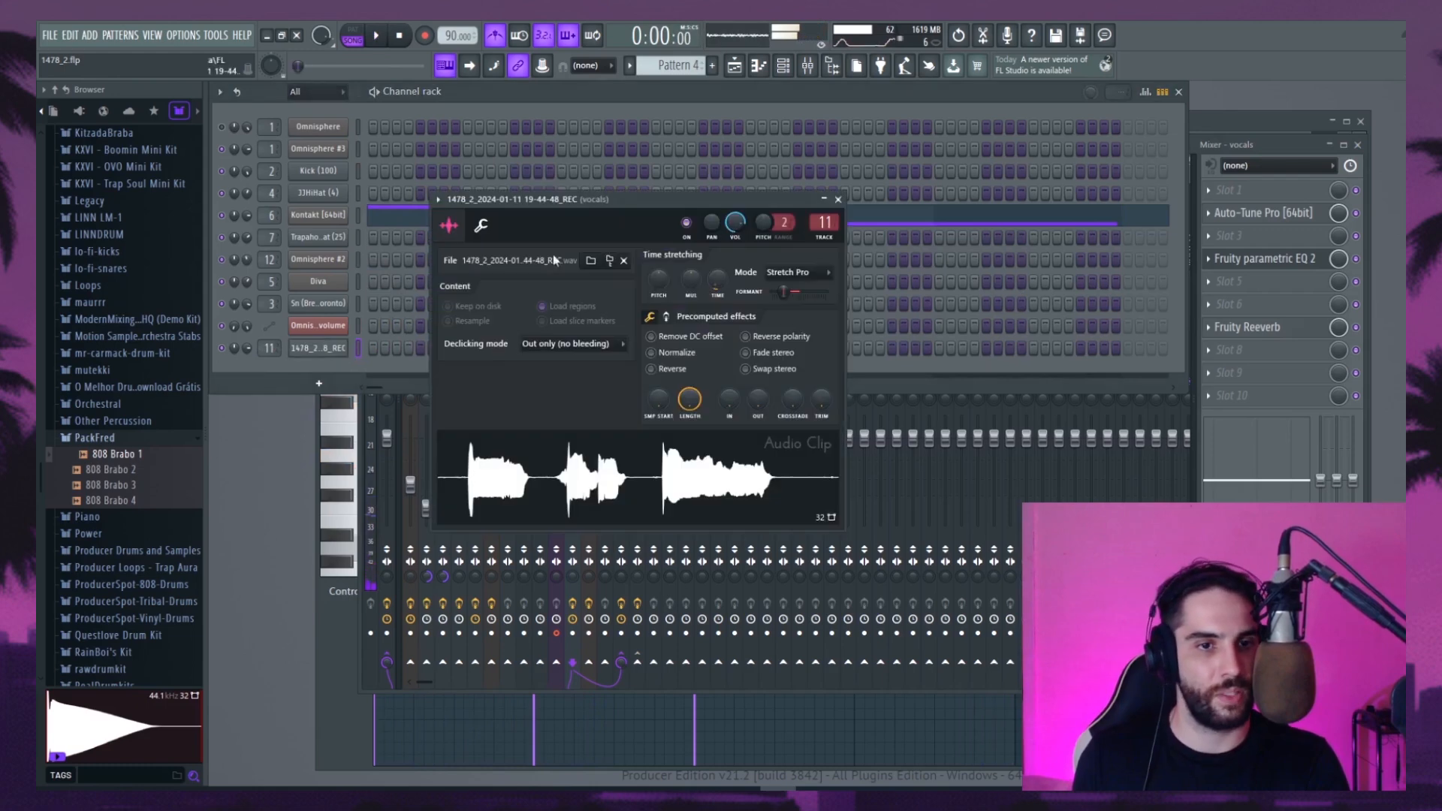
drag(595, 201, 667, 202)
key(space)
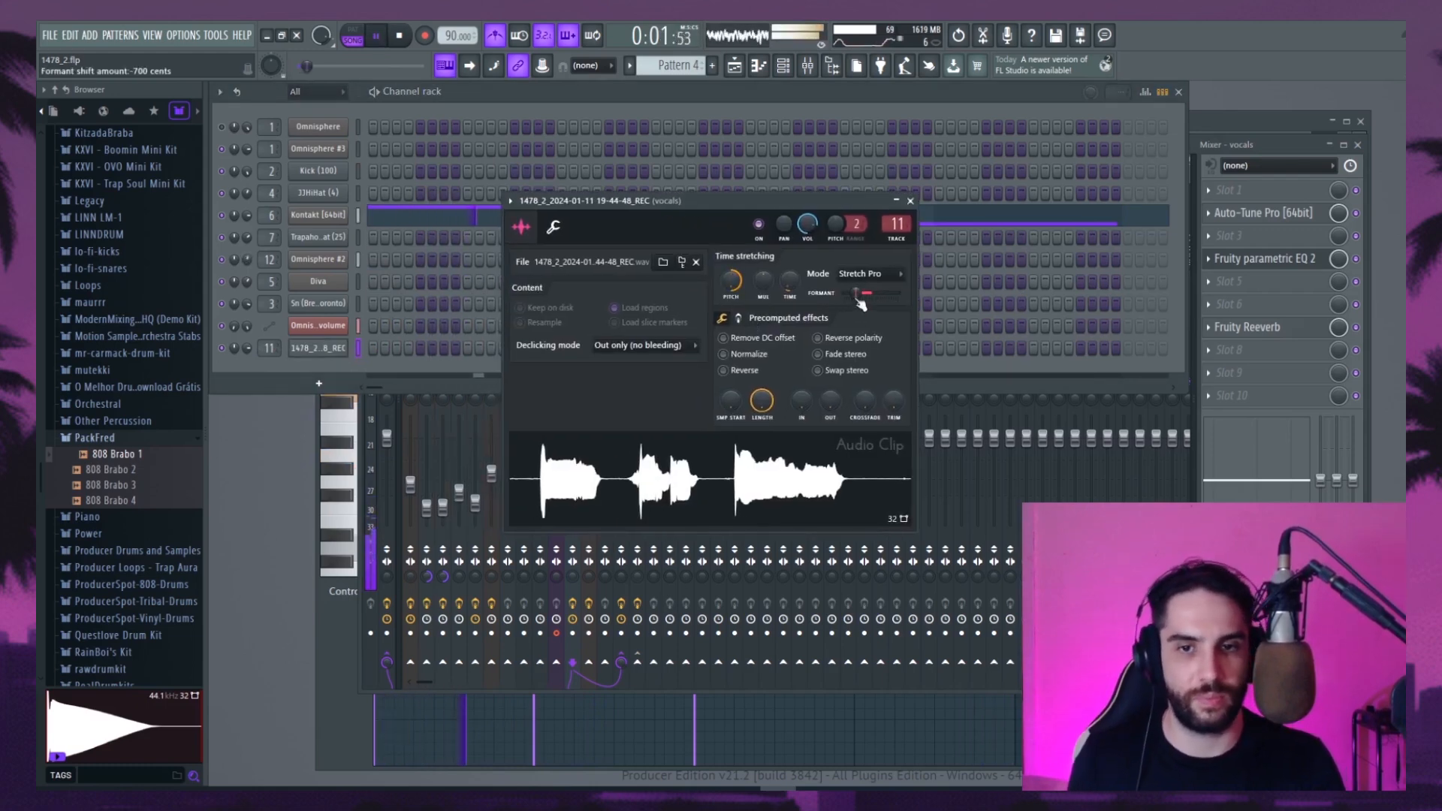
mouse_move(859, 303)
mouse_down()
mouse_move(886, 304)
mouse_move(864, 303)
mouse_up()
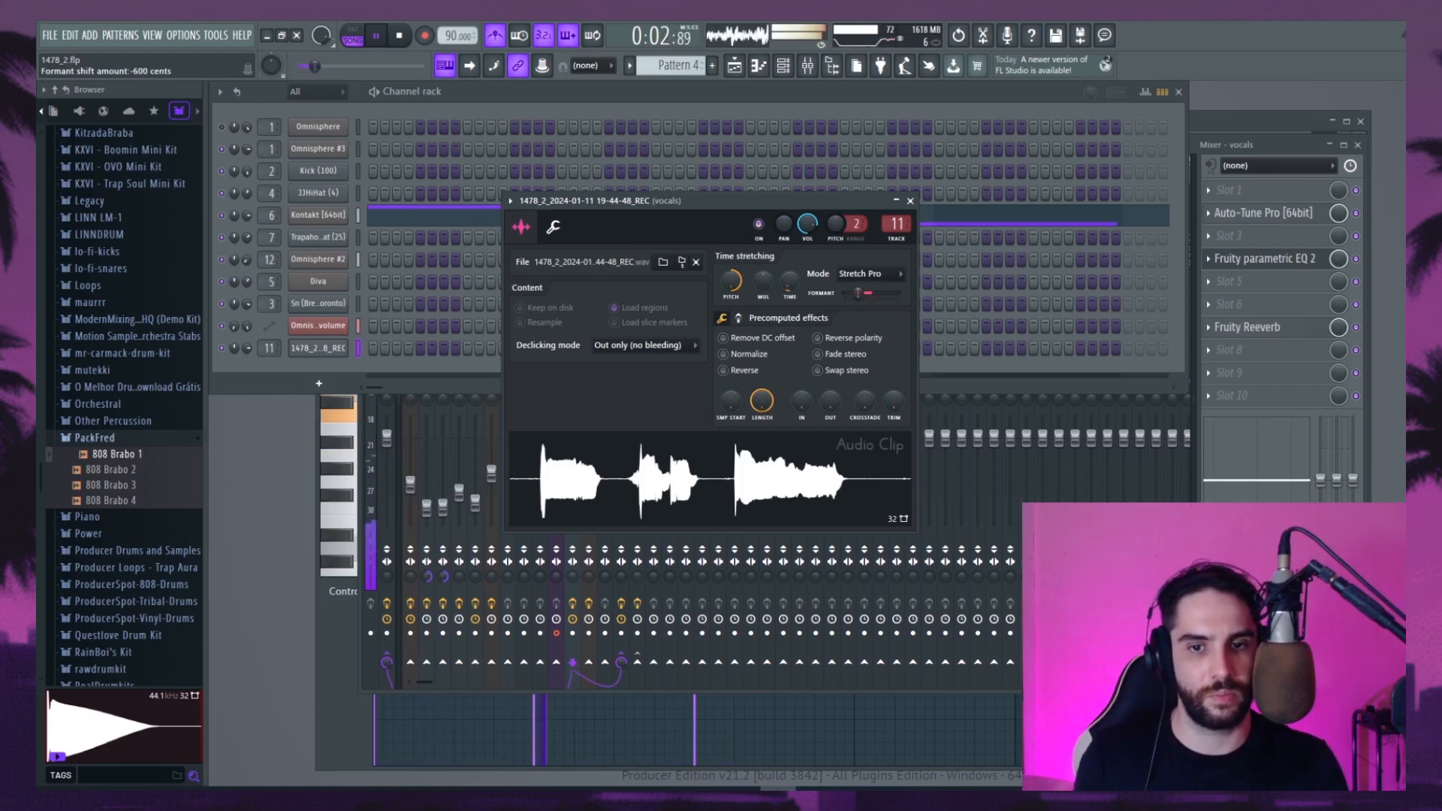
drag(730, 280, 732, 275)
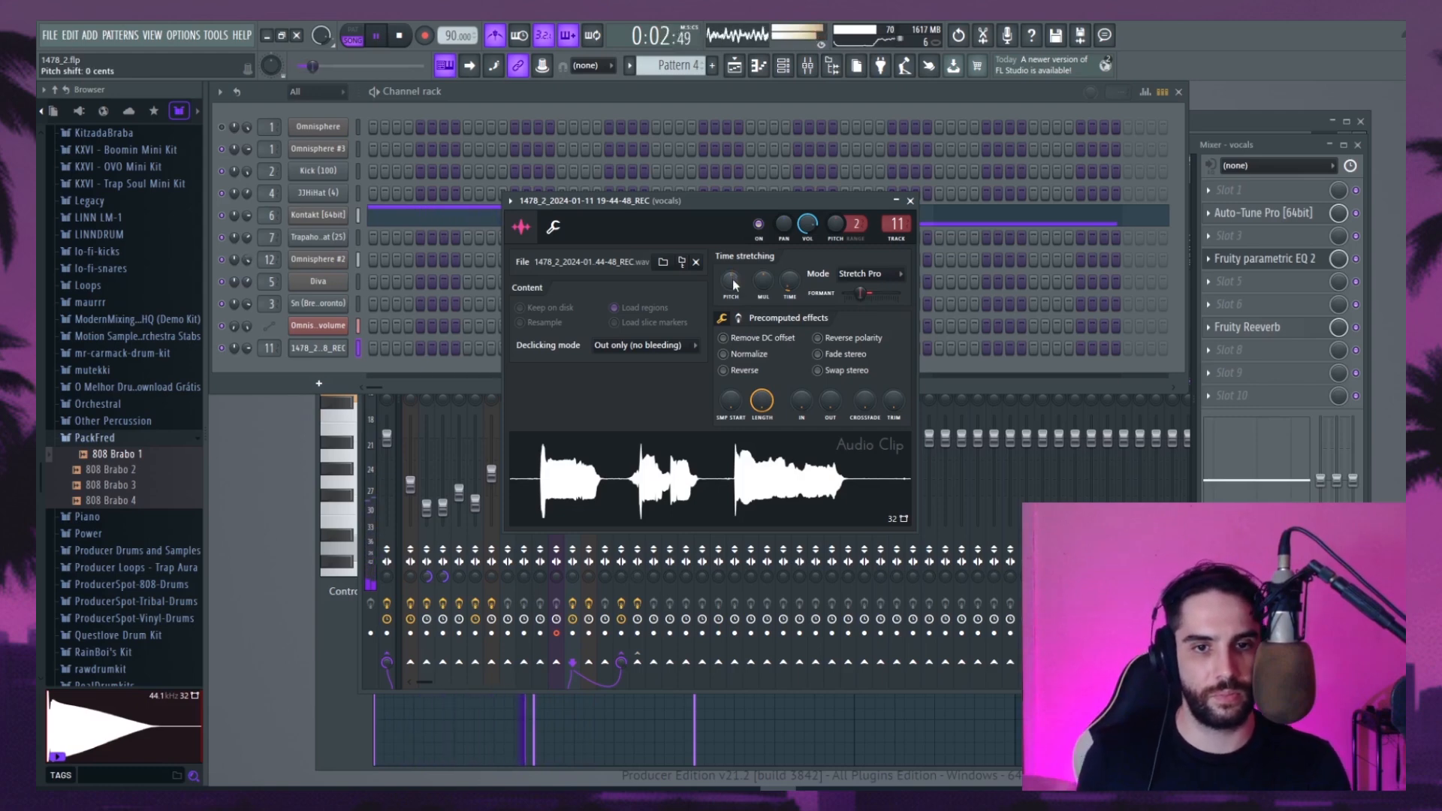
click(910, 201)
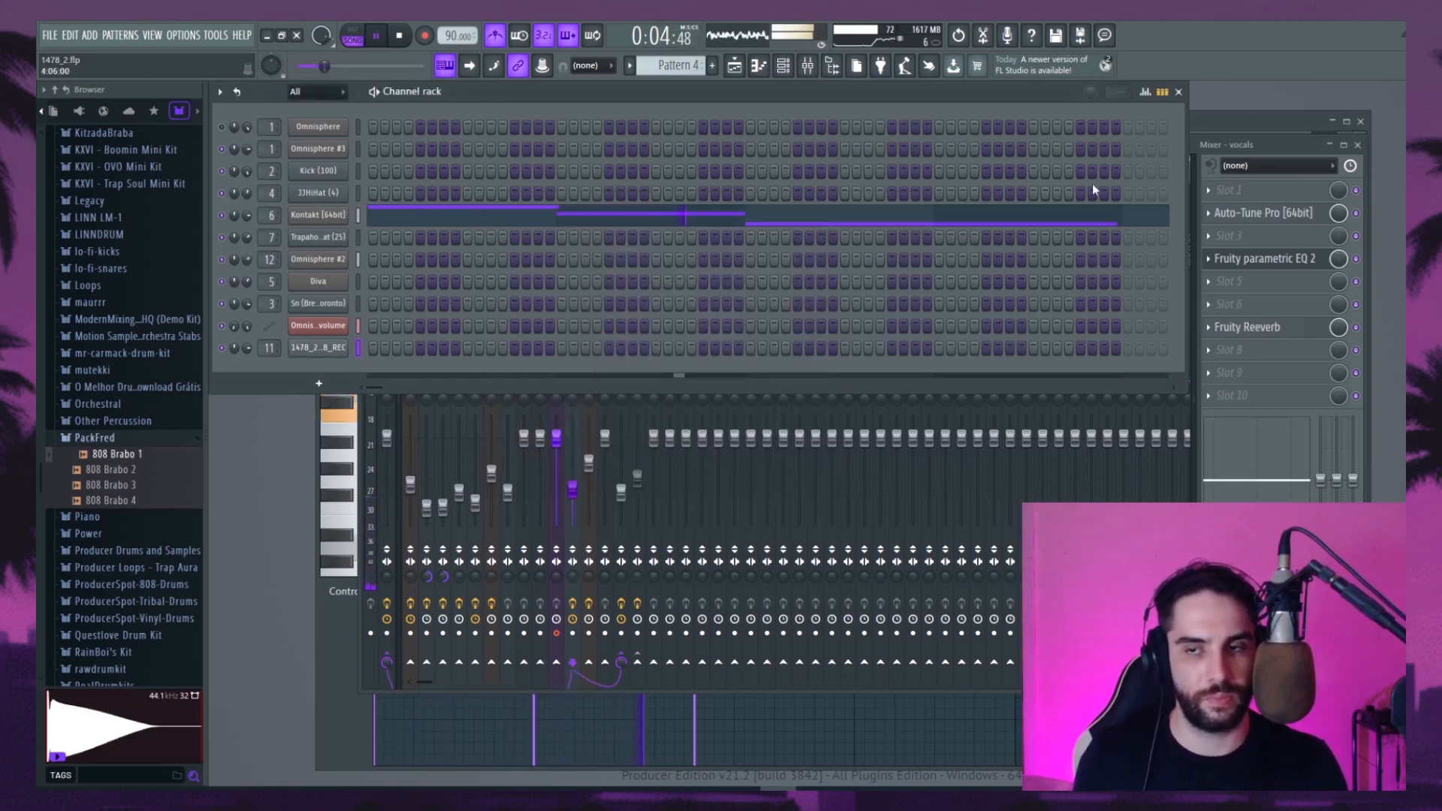
key(F9)
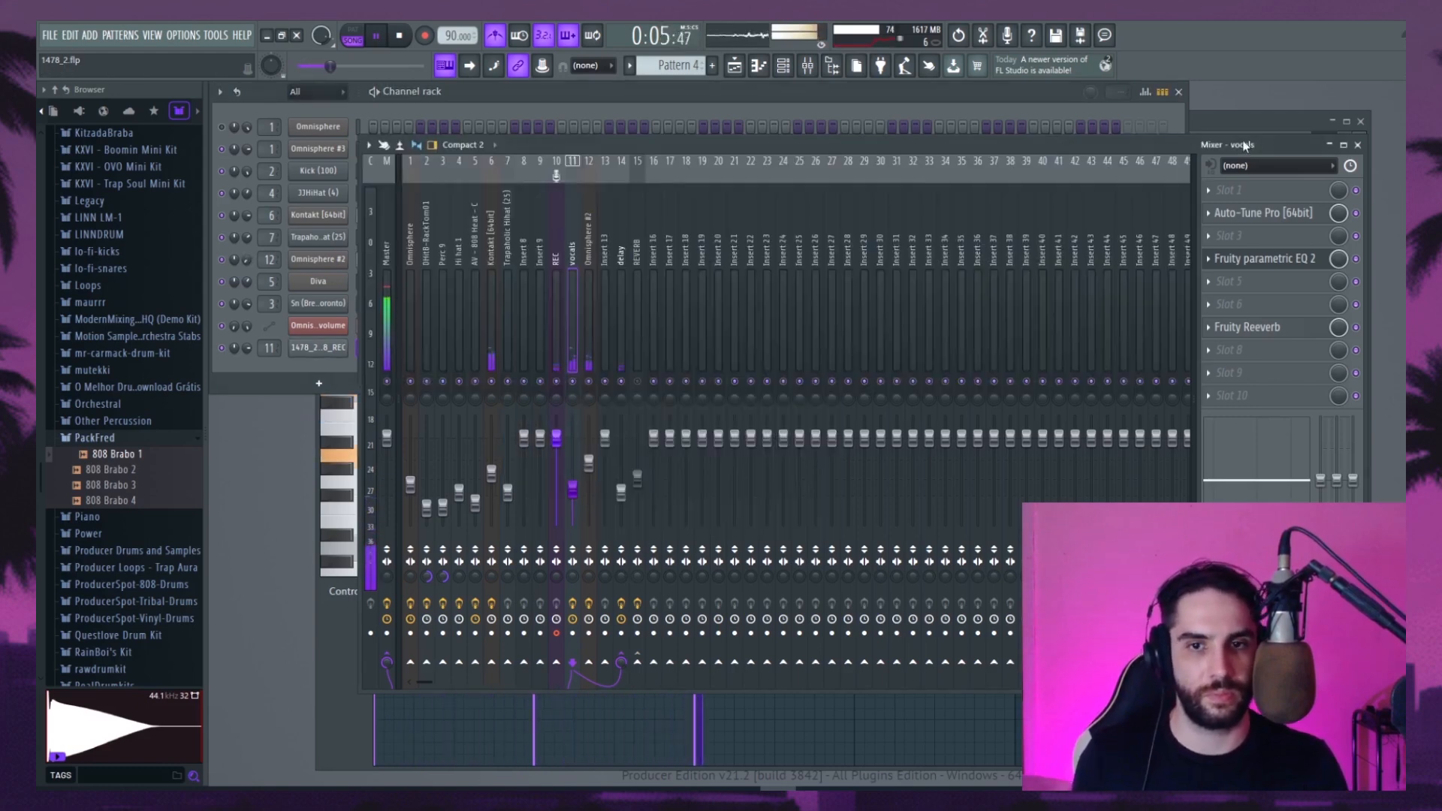
key(space)
Trim the silence before the first phrase of the Track 4 vocal clip in bar 1 and fade that phrase in
click(735, 66)
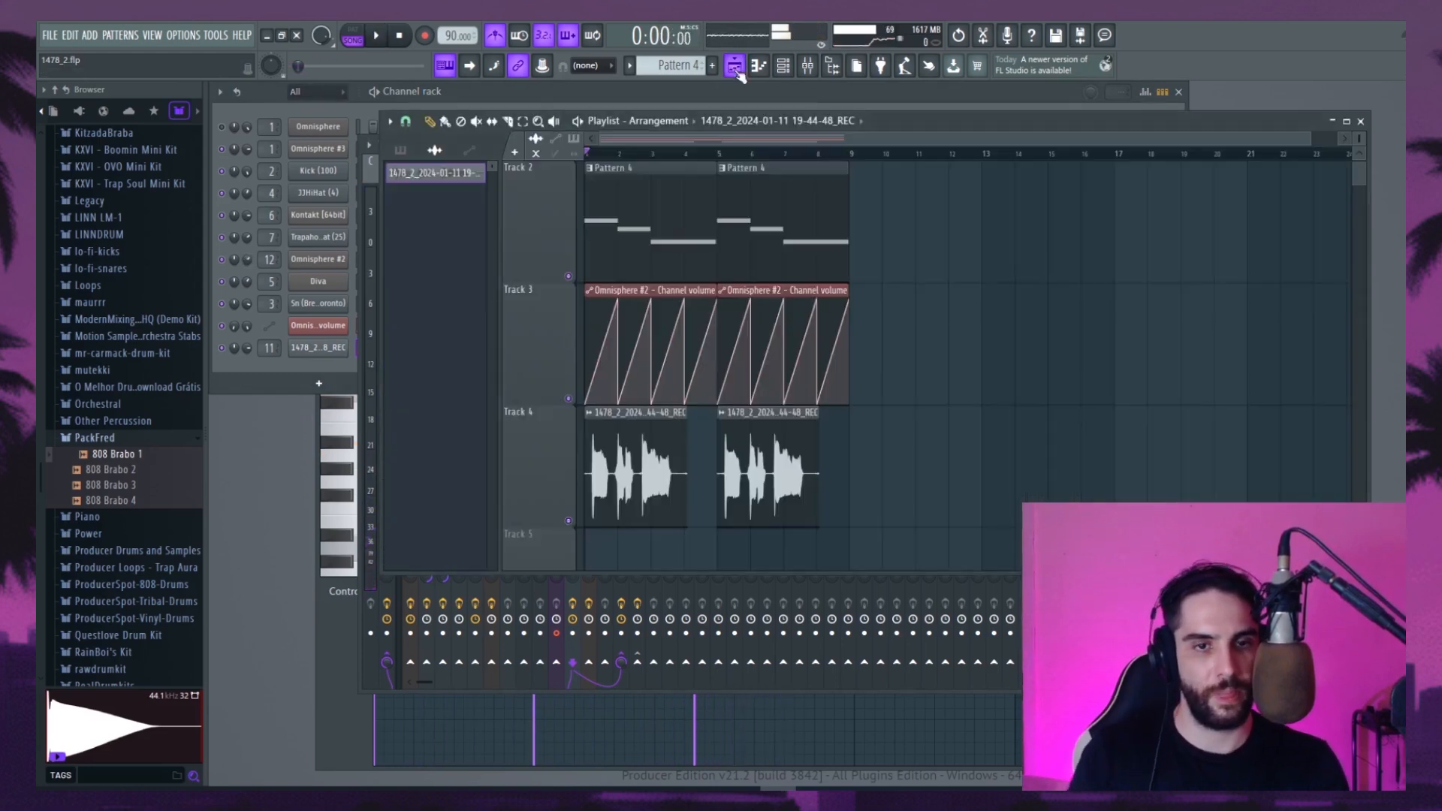
click(538, 122)
scroll(766, 353, down, 1)
drag(716, 360, 552, 342)
click(412, 121)
click(420, 189)
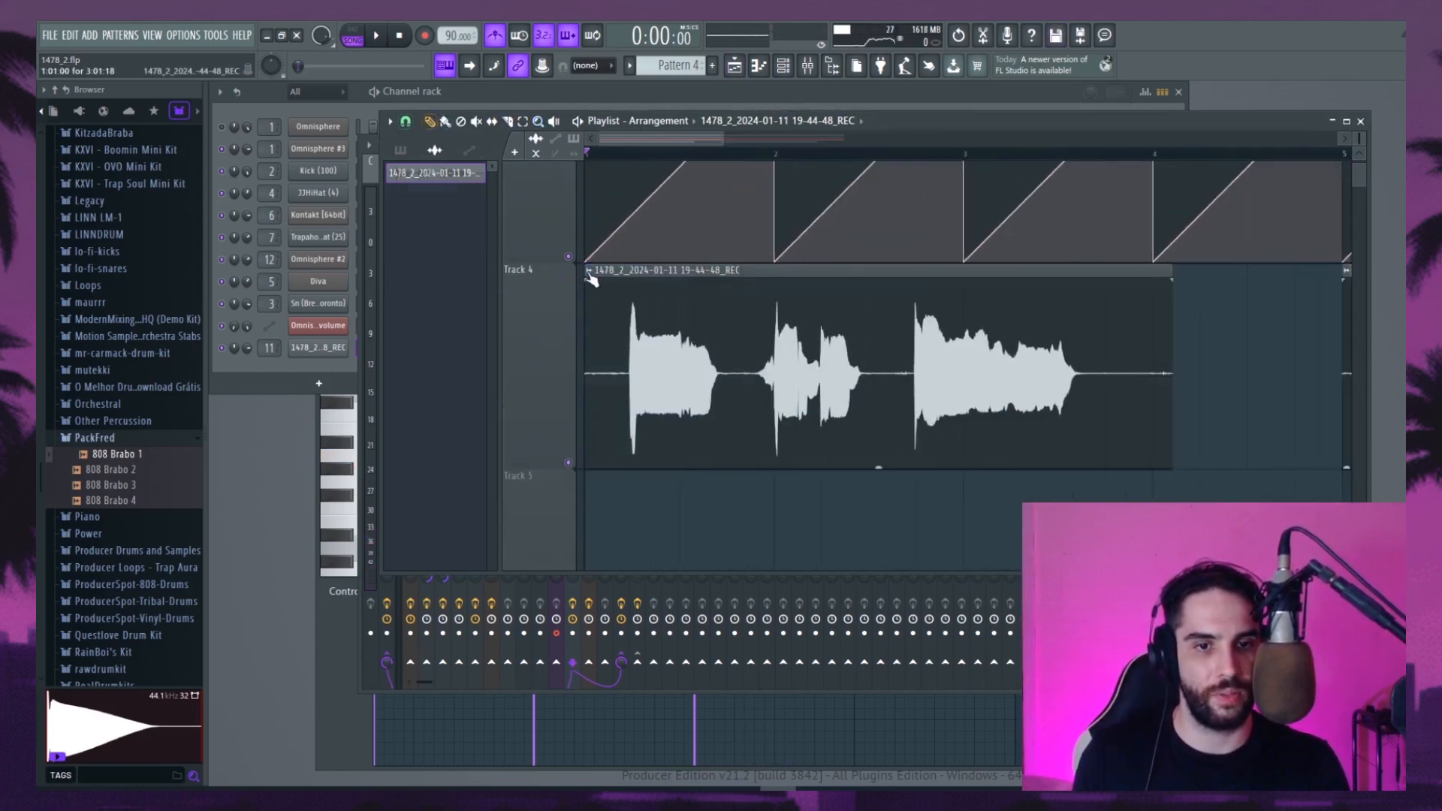
drag(590, 278, 683, 287)
key(space)
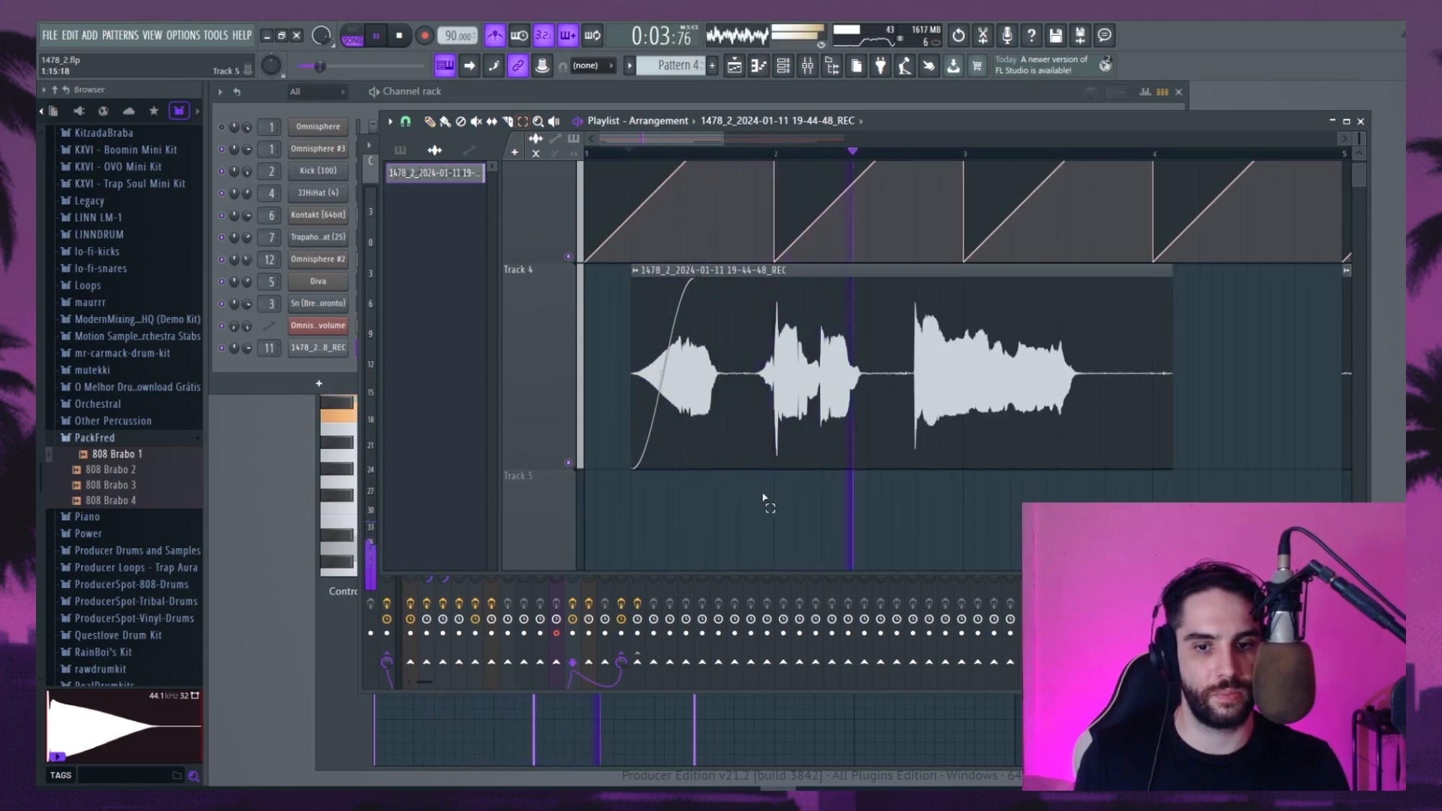
key(space)
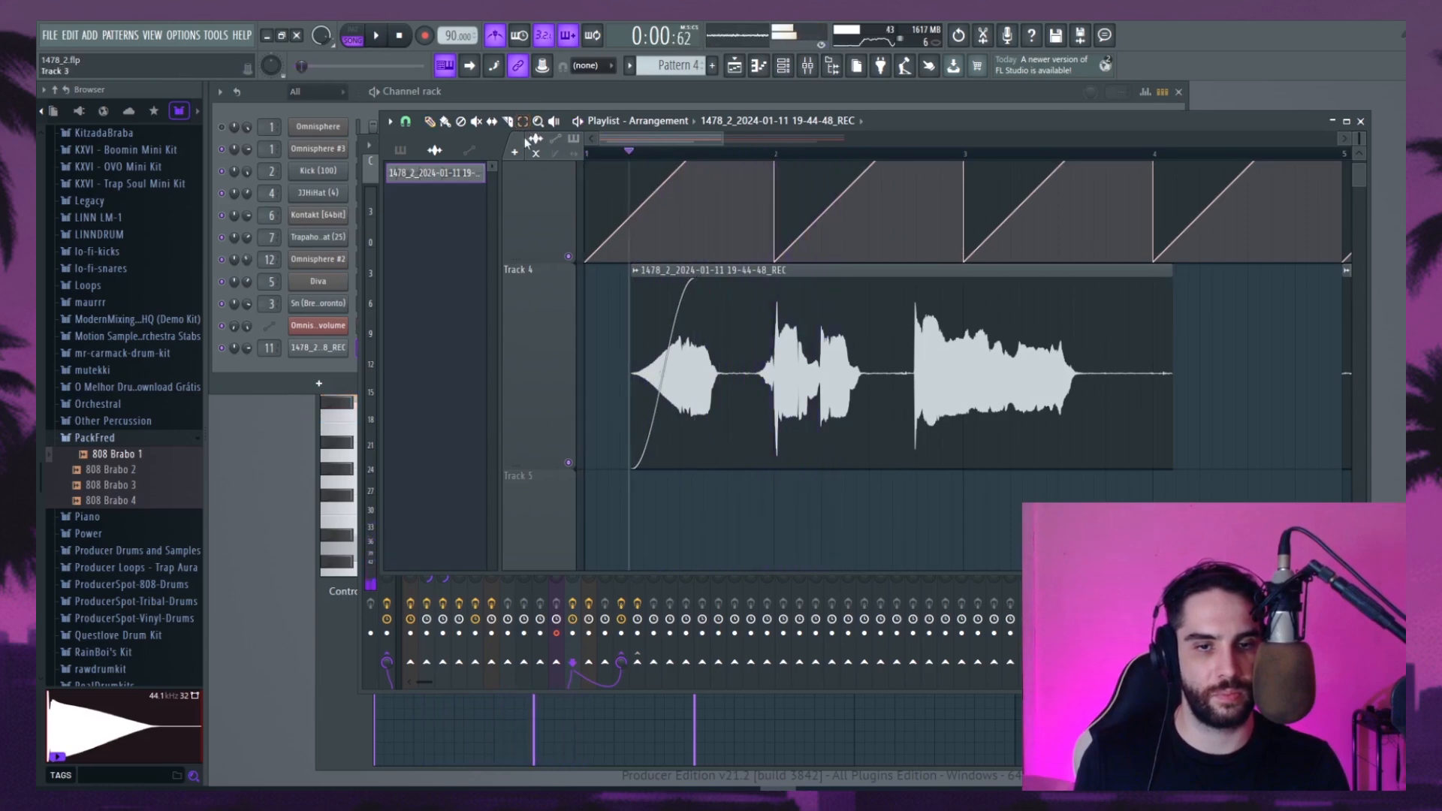
Slice the first vocal clip into four pieces at its vocal onsets and fade in the second and third pieces
drag(775, 312, 822, 339)
drag(912, 297, 912, 297)
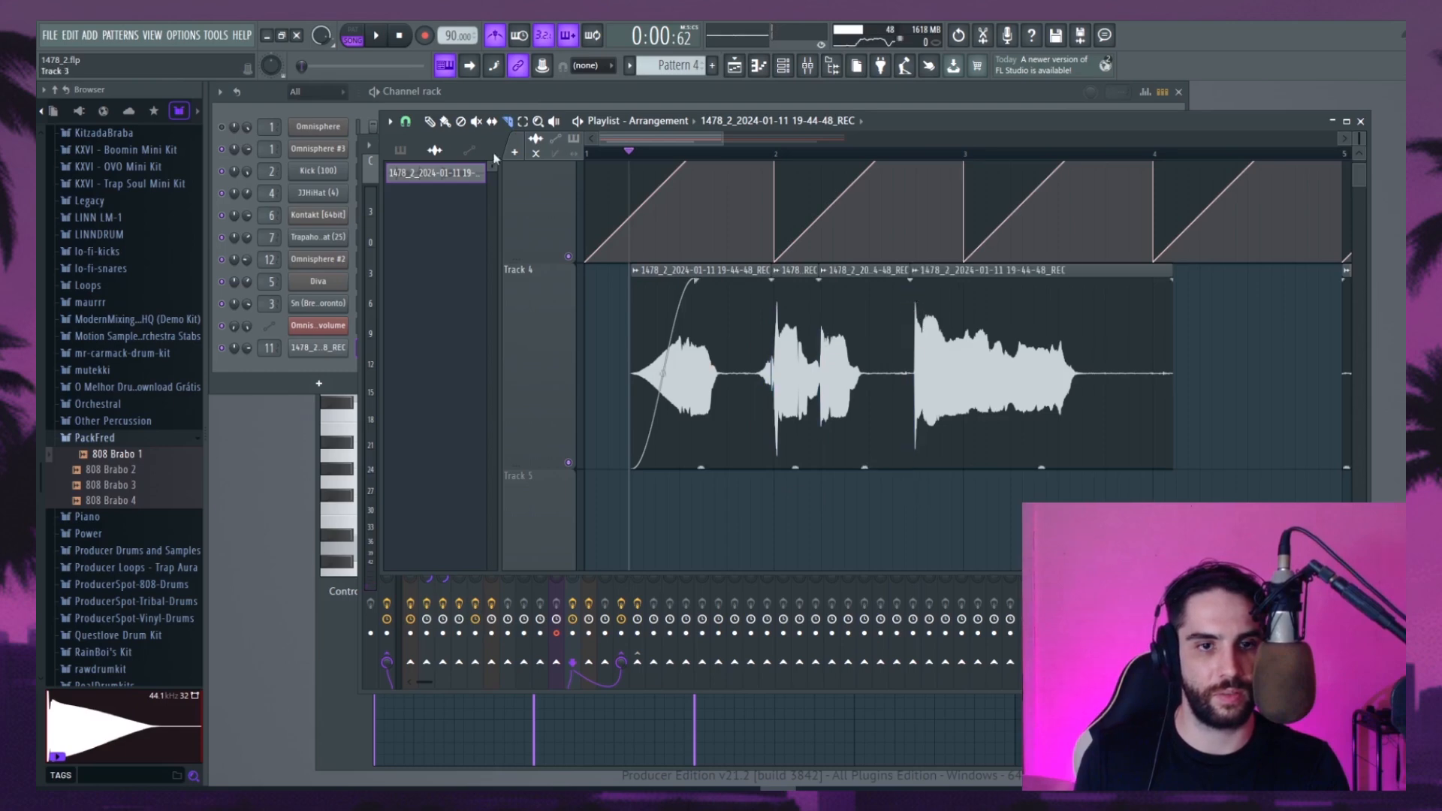
drag(776, 281, 846, 280)
key(space)
Cut the silence after the first vocal slice and move the third slice's start slightly later during playback
drag(771, 360, 719, 360)
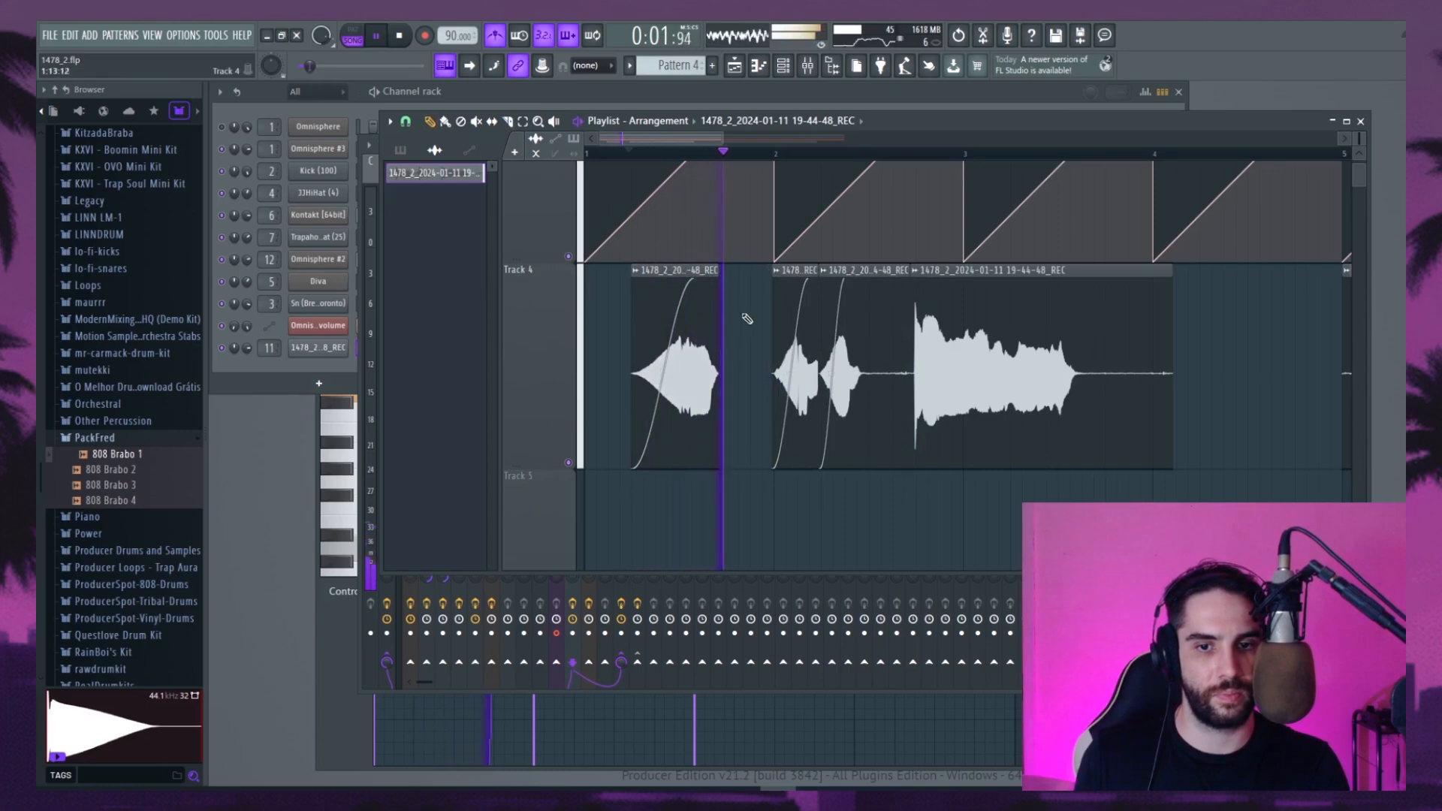
key(space)
key(space)
drag(820, 282, 824, 281)
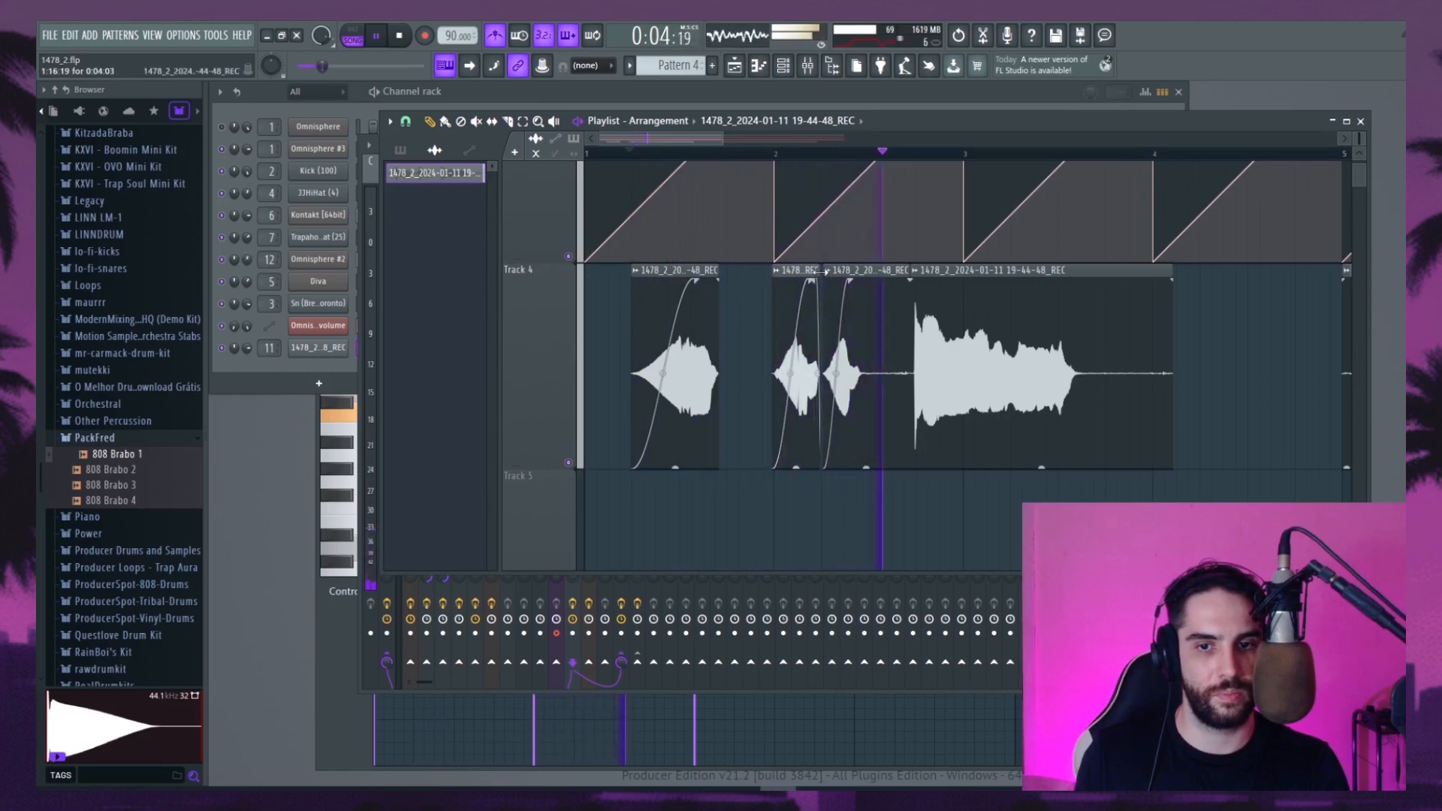
Fade in the last vocal slice, split it at bar 3 and fade in the new piece
drag(916, 283, 949, 280)
click(913, 156)
click(508, 122)
key(space)
key(space)
drag(962, 289, 963, 398)
key(space)
key(space)
click(429, 121)
drag(966, 284, 1009, 284)
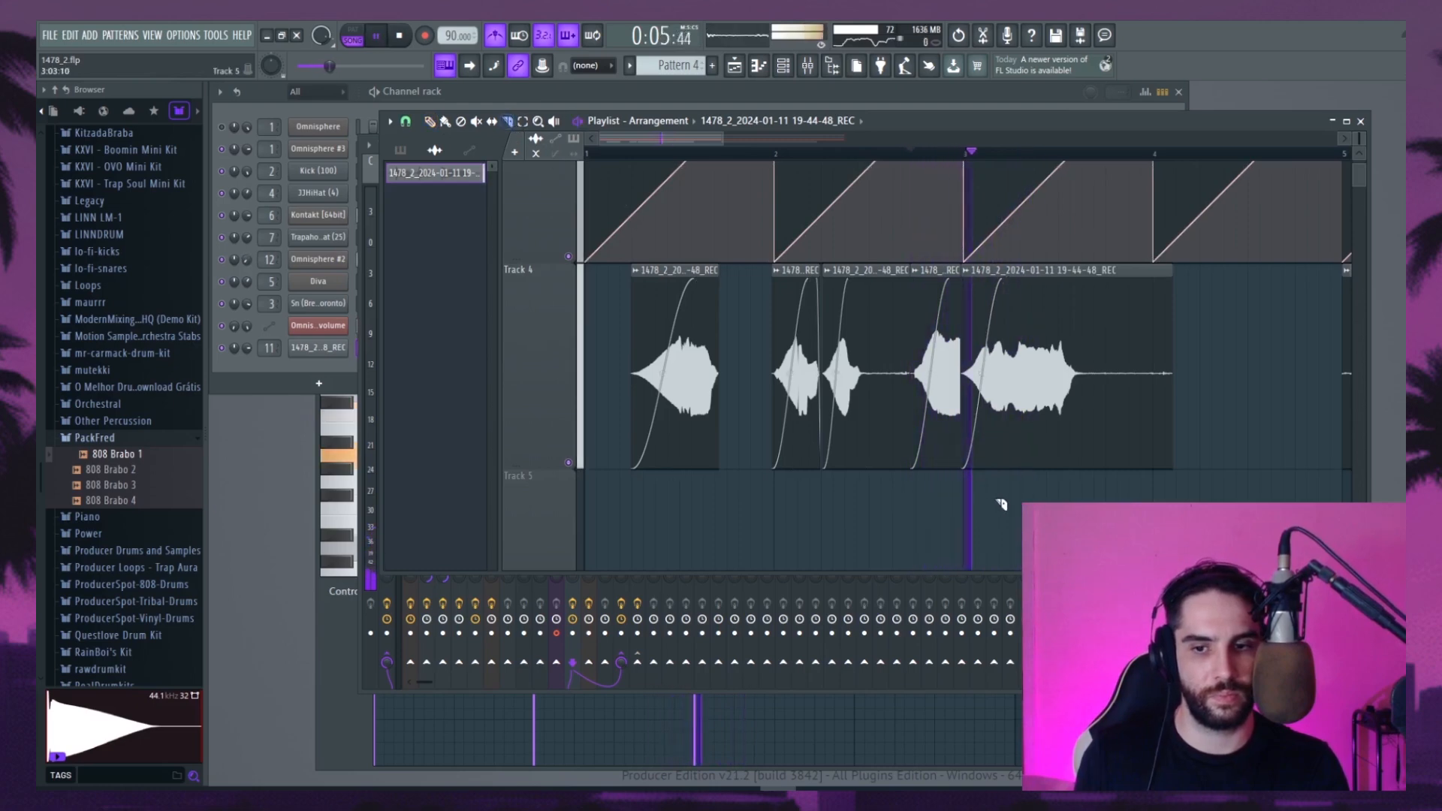
Split the final vocal phrase once more about one beat into bar 3, and trim the silent tails of the slices
drag(1006, 503, 1007, 280)
key(p)
drag(906, 274, 858, 275)
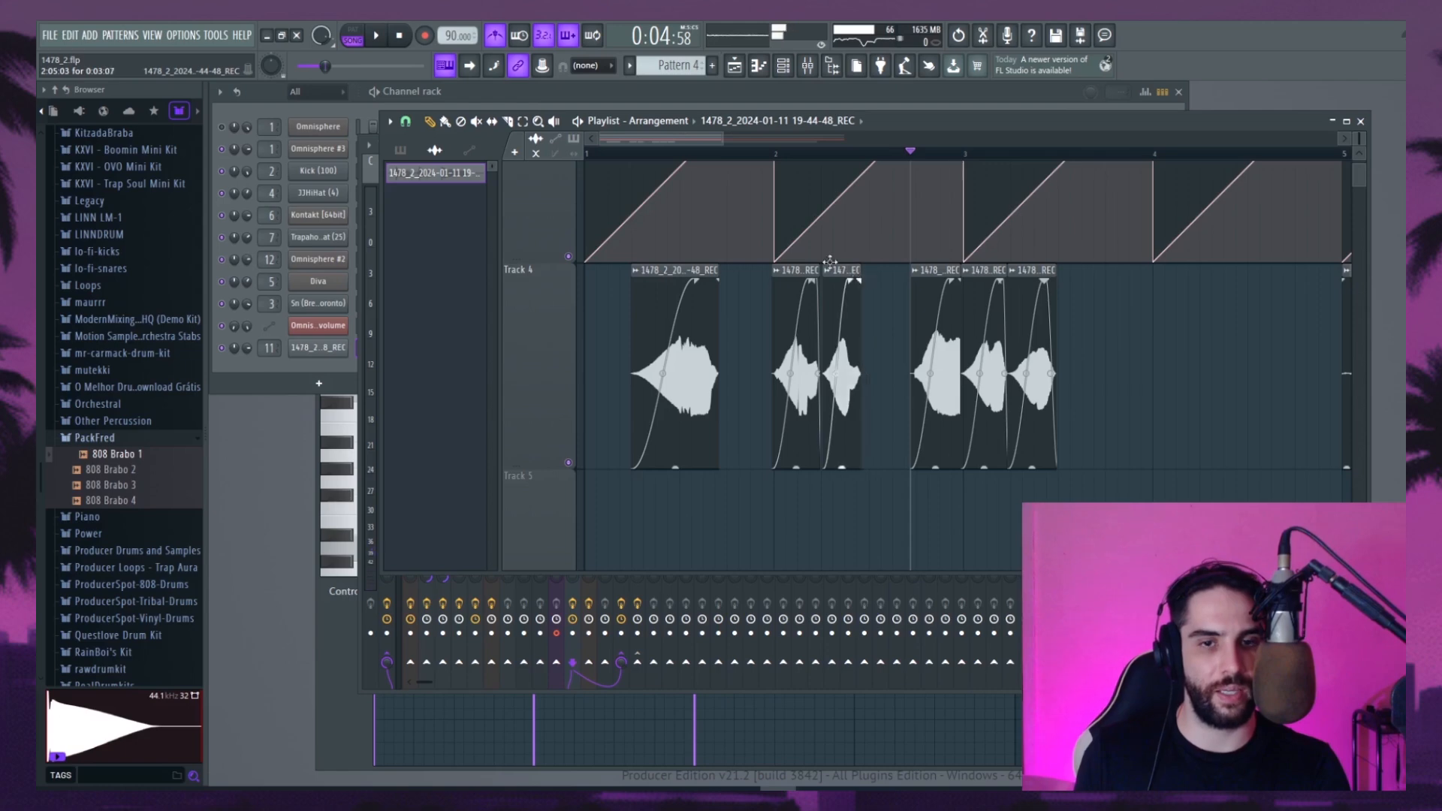
Delete the unedited vocal clip at bar 5 and duplicate the six faded vocal slices into the bars from bar 5
drag(718, 141, 1218, 140)
click(524, 122)
drag(753, 390, 591, 342)
click(405, 121)
click(425, 343)
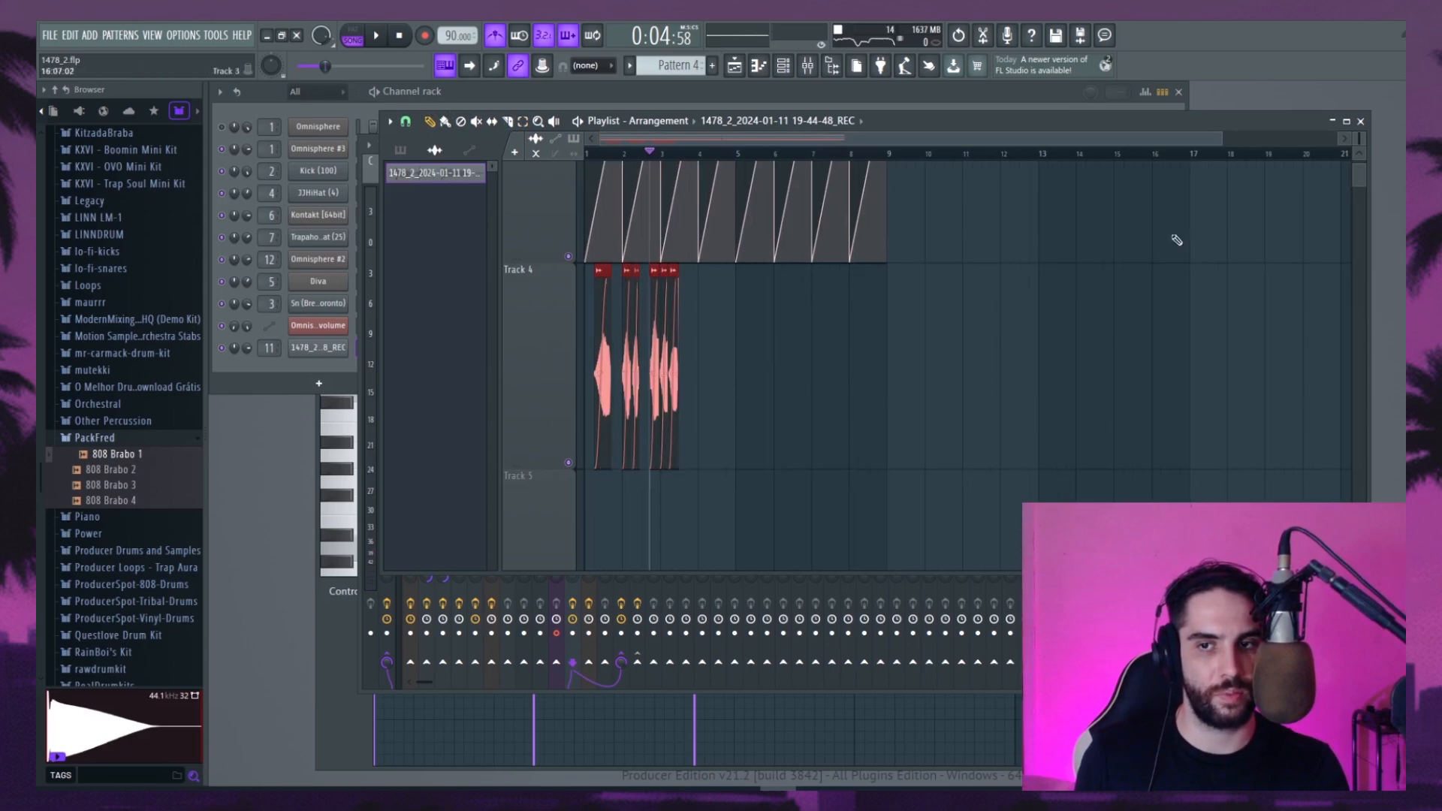
drag(1220, 141, 972, 141)
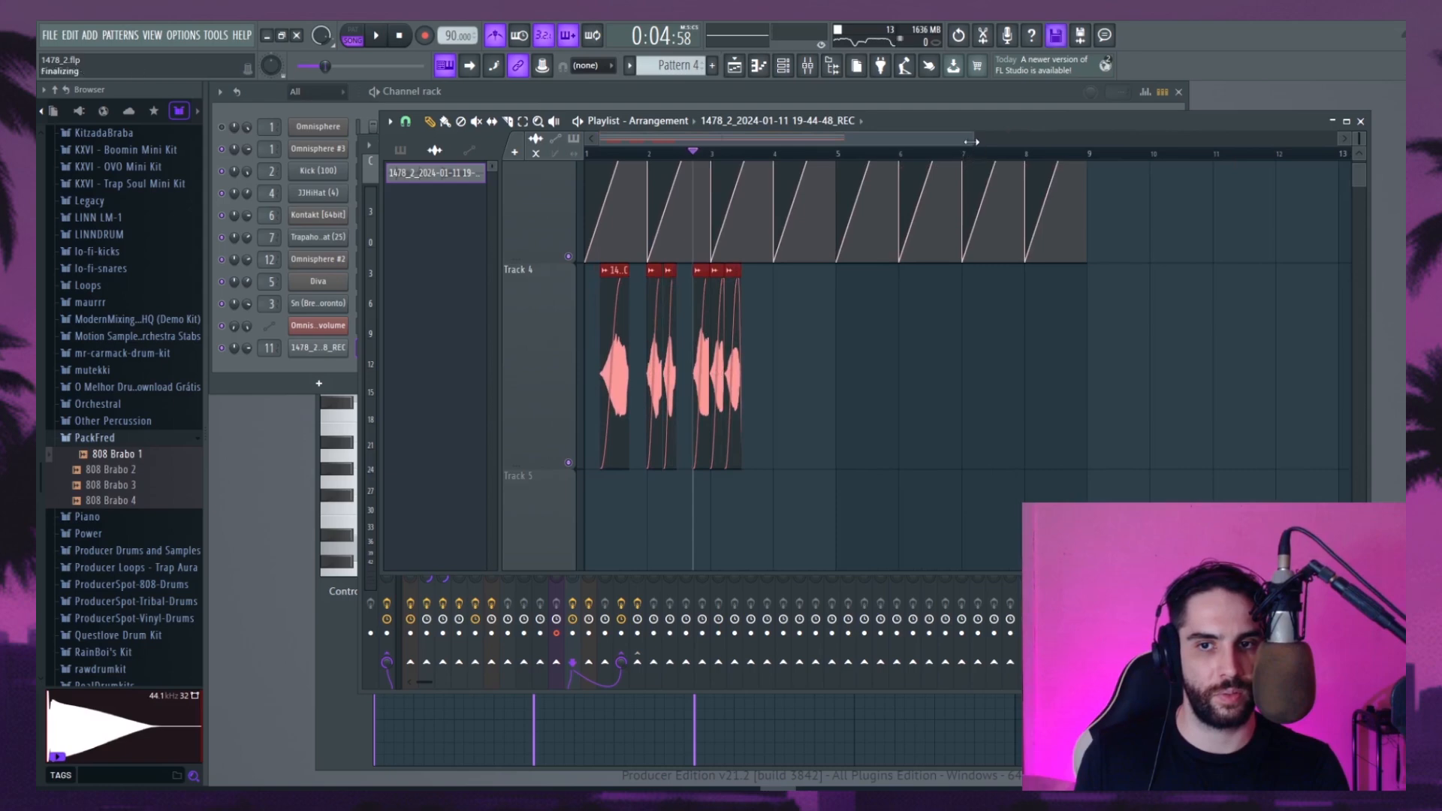
drag(973, 141, 806, 142)
key(ctrl+b)
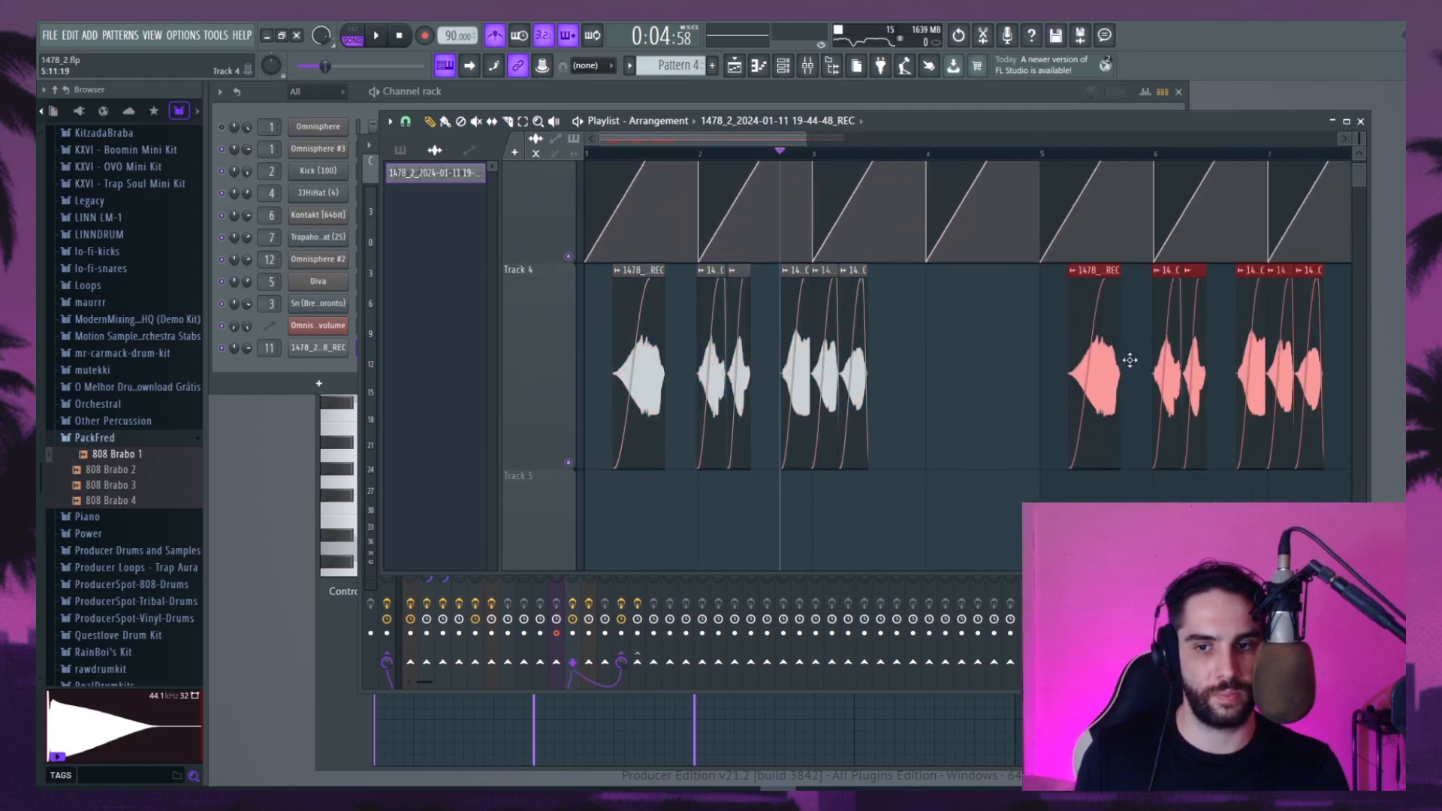
Sweep the low-pass band 7 and slightly boost band 5 in Fruity parametric EQ 2 on the vocals track during playback
key(F9)
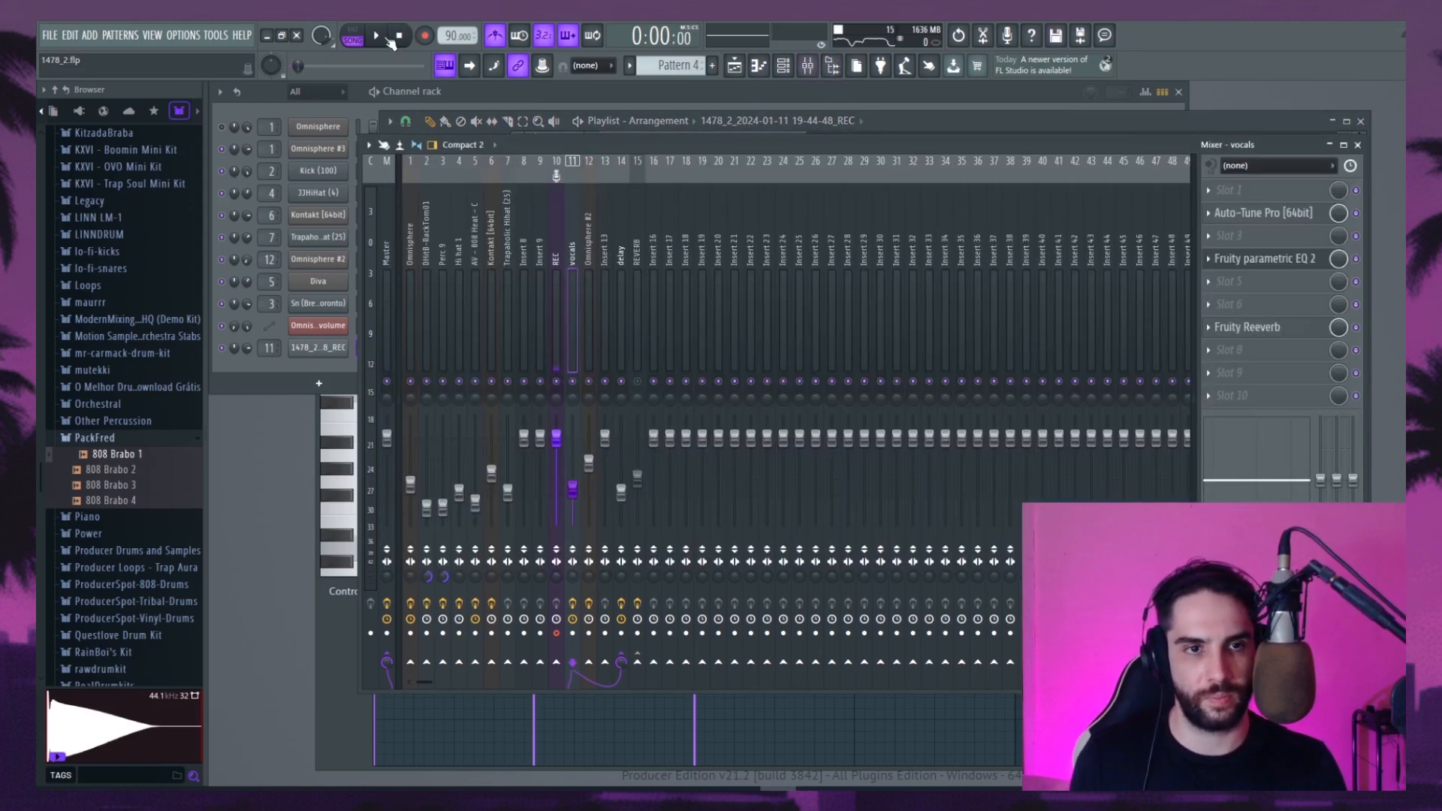
click(378, 36)
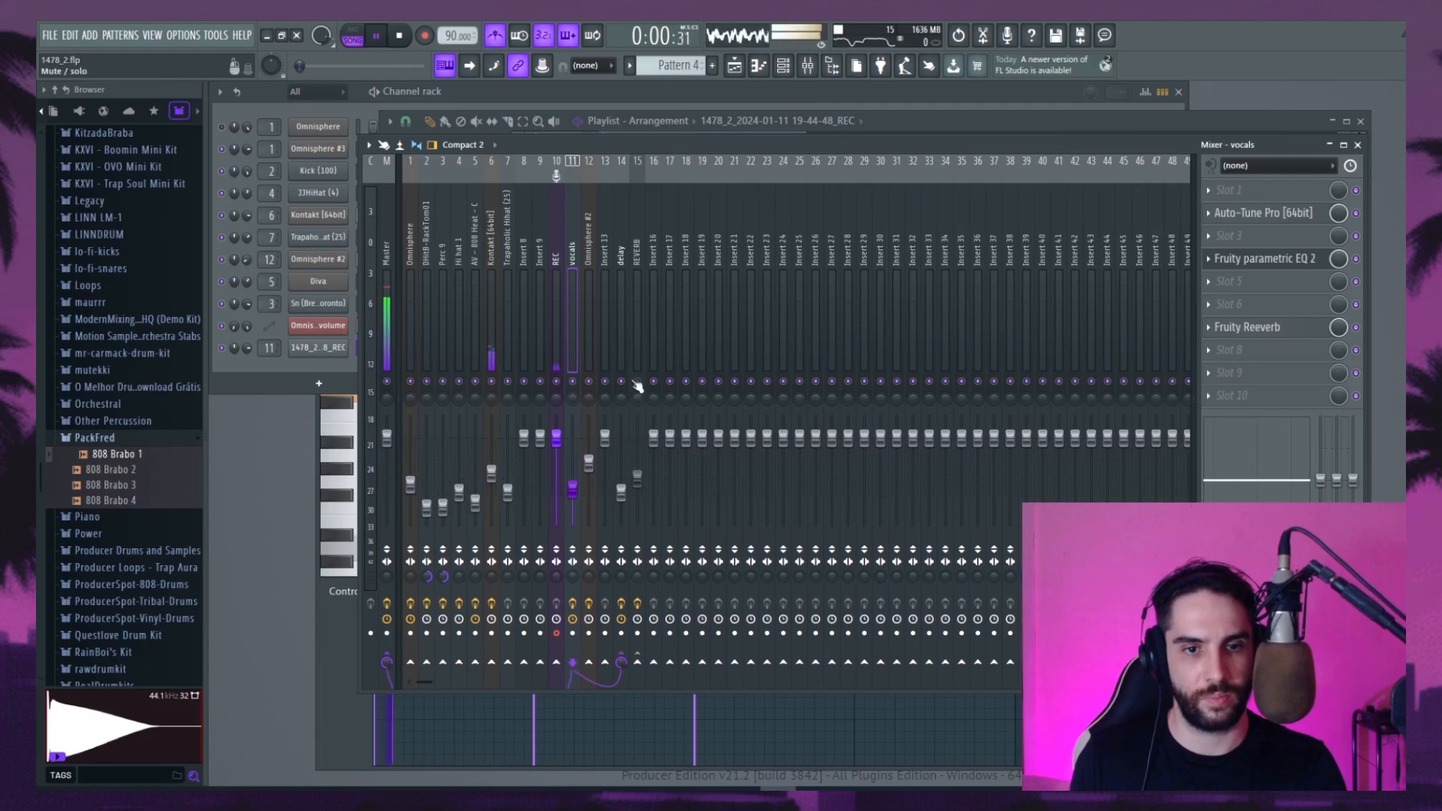
click(1264, 258)
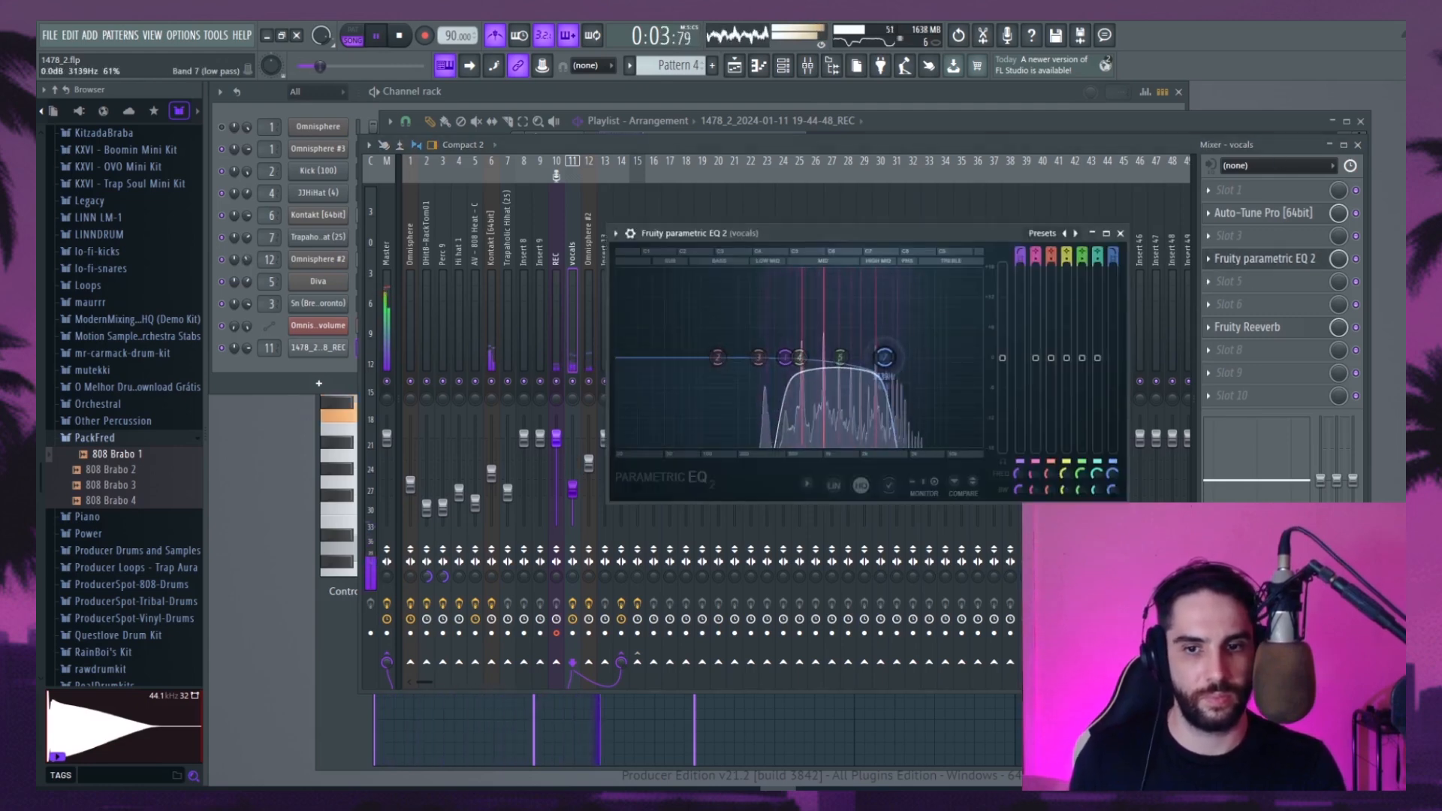
mouse_move(899, 357)
mouse_down()
mouse_move(842, 351)
mouse_move(899, 358)
mouse_up()
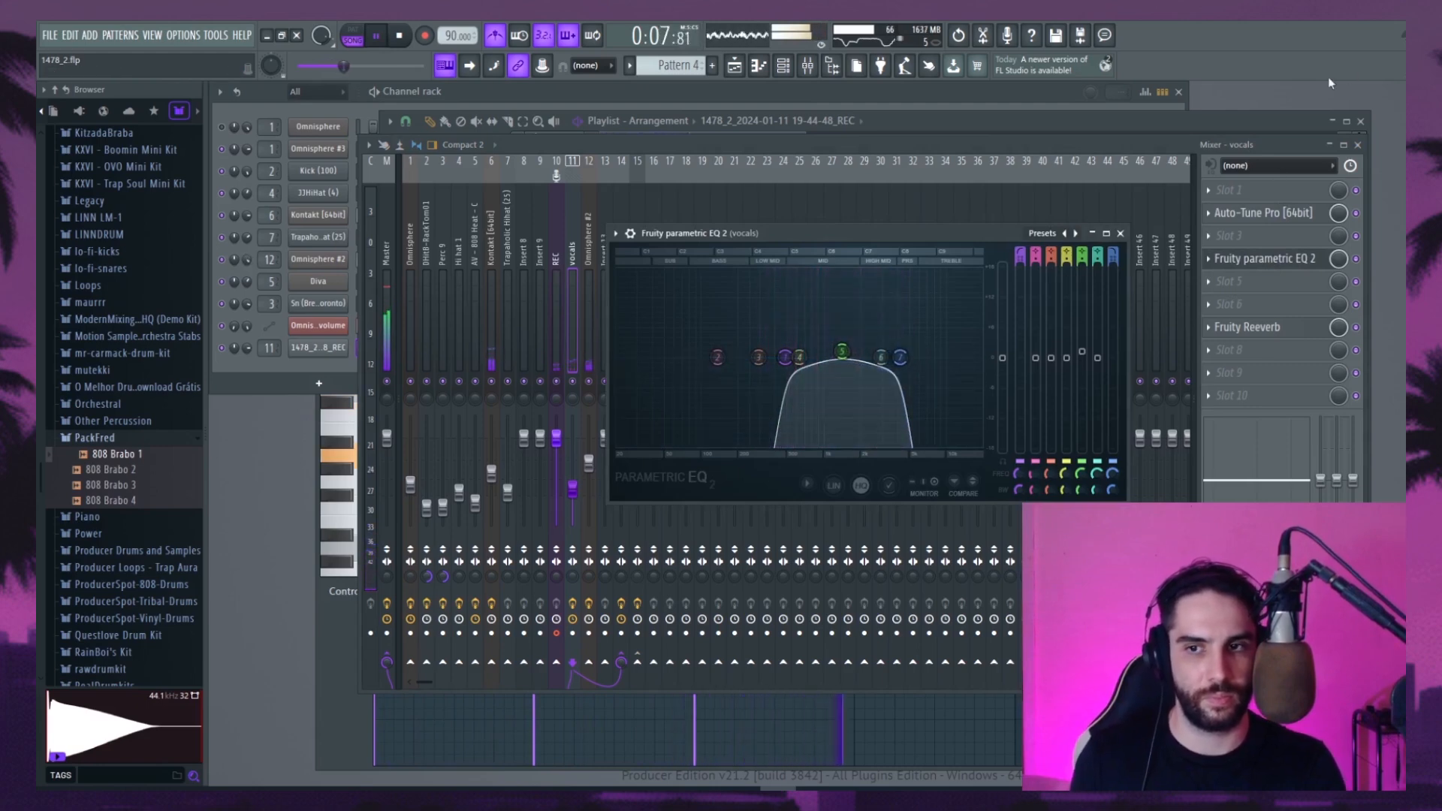
Set the vocals track's Fruity Reeverb to a decay of about 2.6 sec and a reverb level of 33%
click(1248, 328)
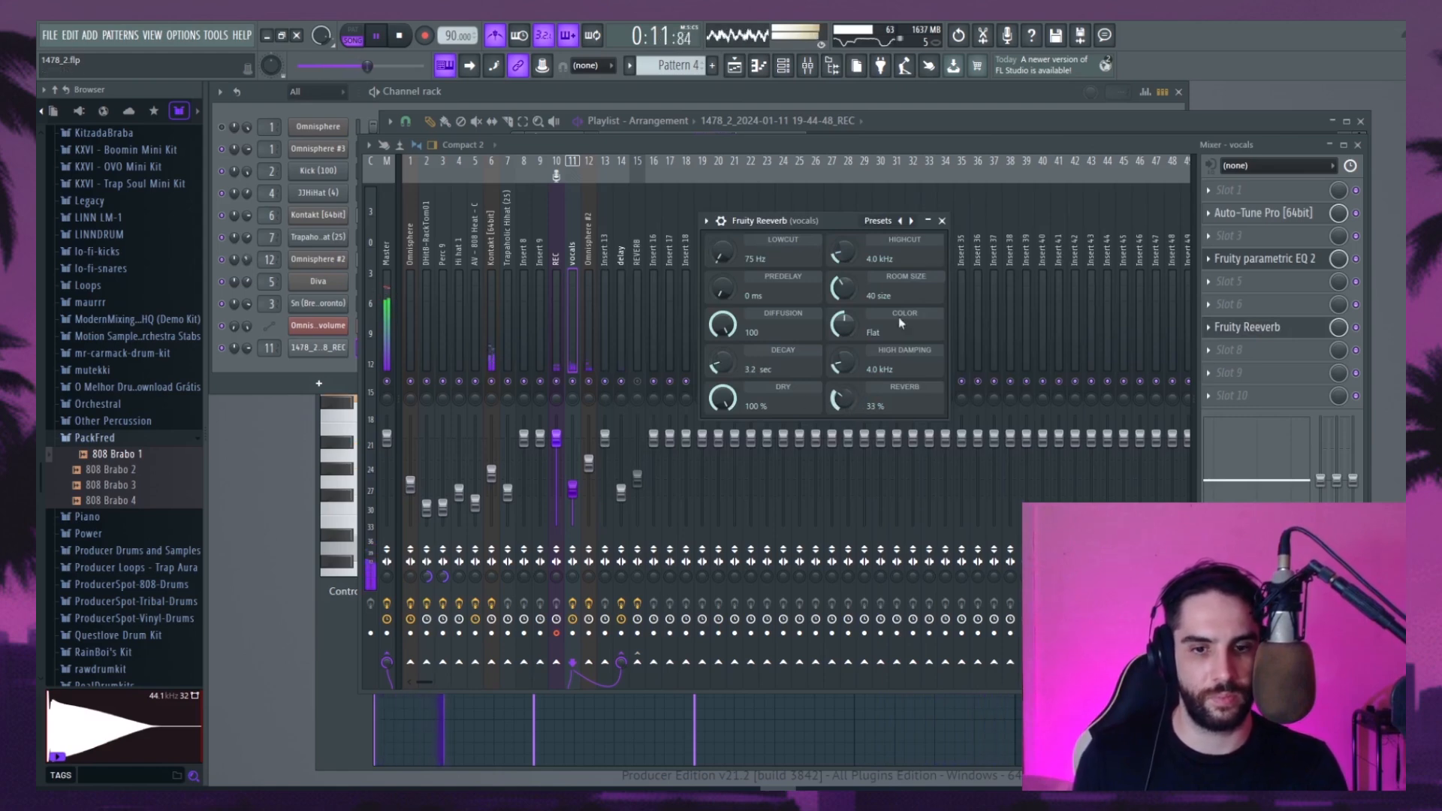
scroll(752, 367, down, 5)
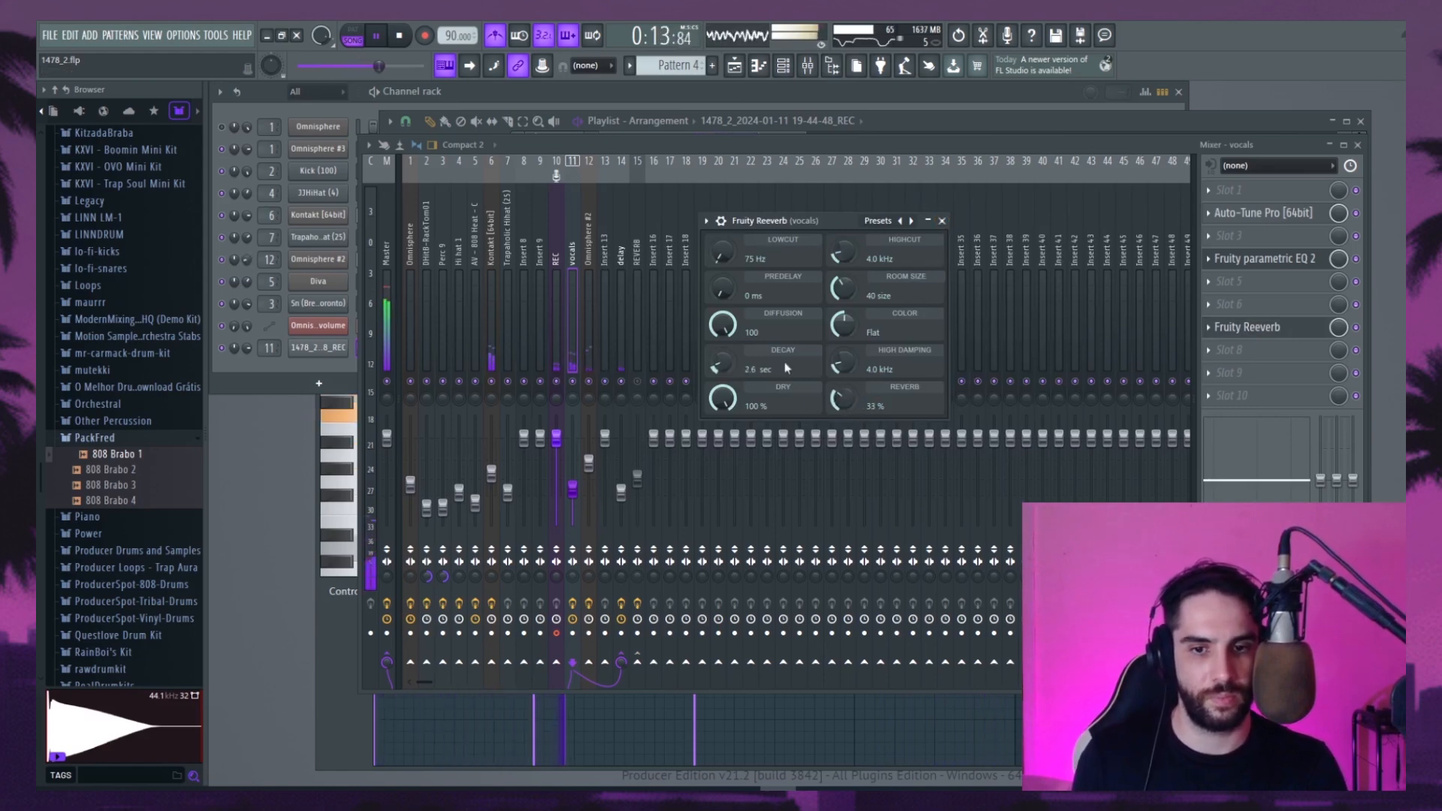
scroll(842, 398, down, 2)
Raise the delay mixer track's volume to 48% and reselect the vocals track
drag(627, 501, 627, 490)
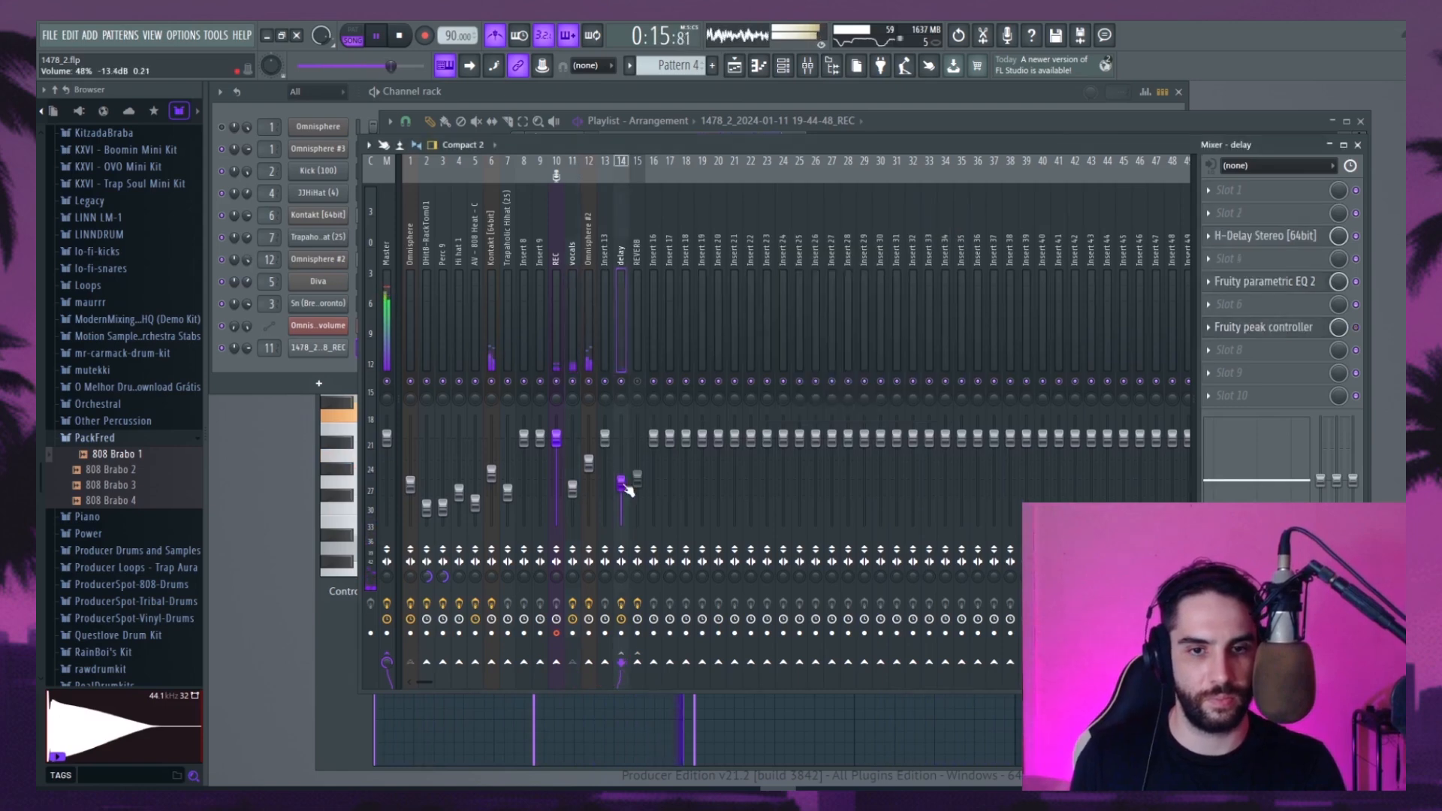
click(574, 255)
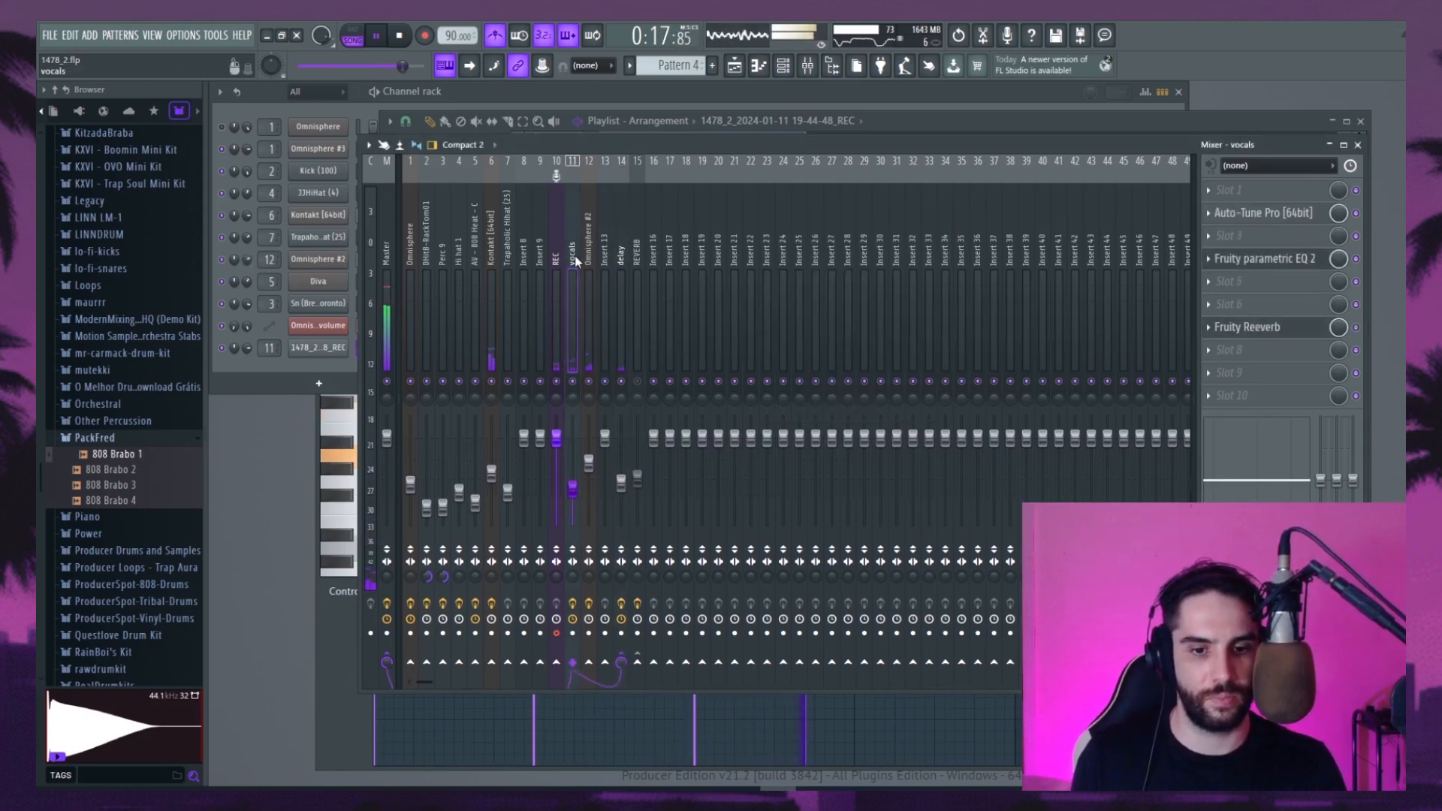
Open the vocal recording's audio clip settings and raise its time-stretching pitch from 0 cents during playback
key(space)
click(1051, 94)
click(310, 346)
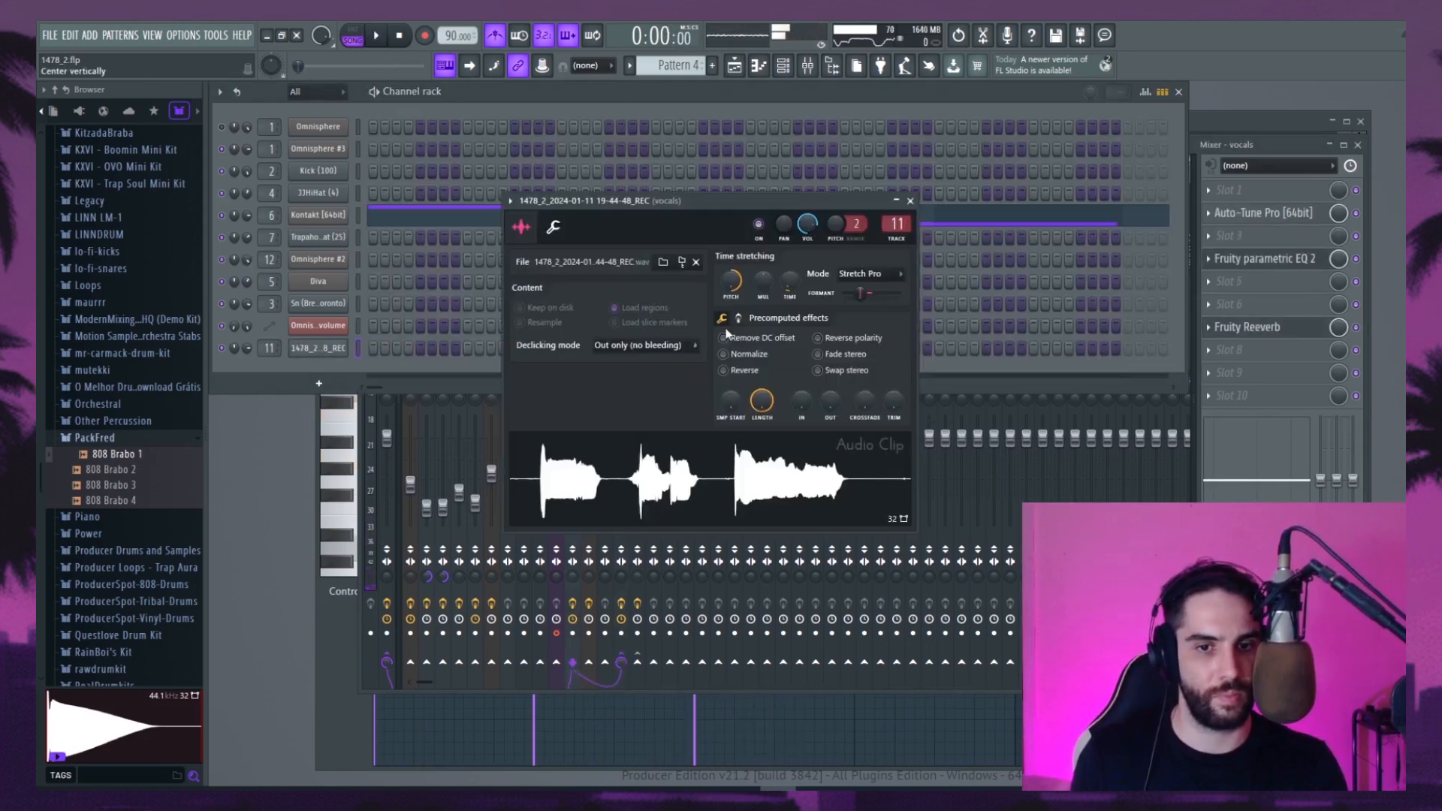
key(space)
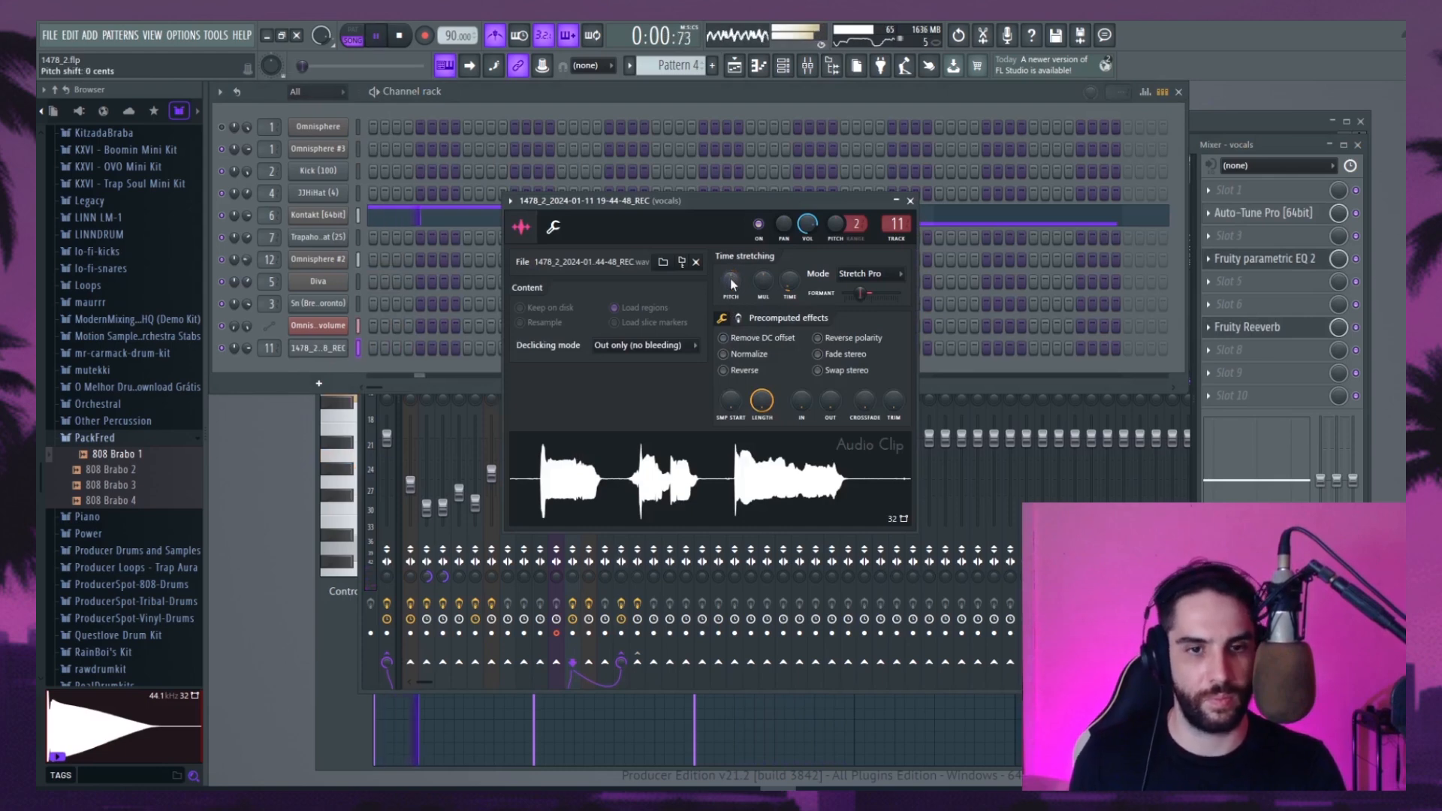
drag(732, 279, 732, 252)
click(911, 202)
key(space)
Place the new Pattern 2 at bar 1 of playlist Track 5 and open Omnisphere #3 in the piano roll
key(F5)
drag(807, 140, 1359, 214)
scroll(817, 270, up, 3)
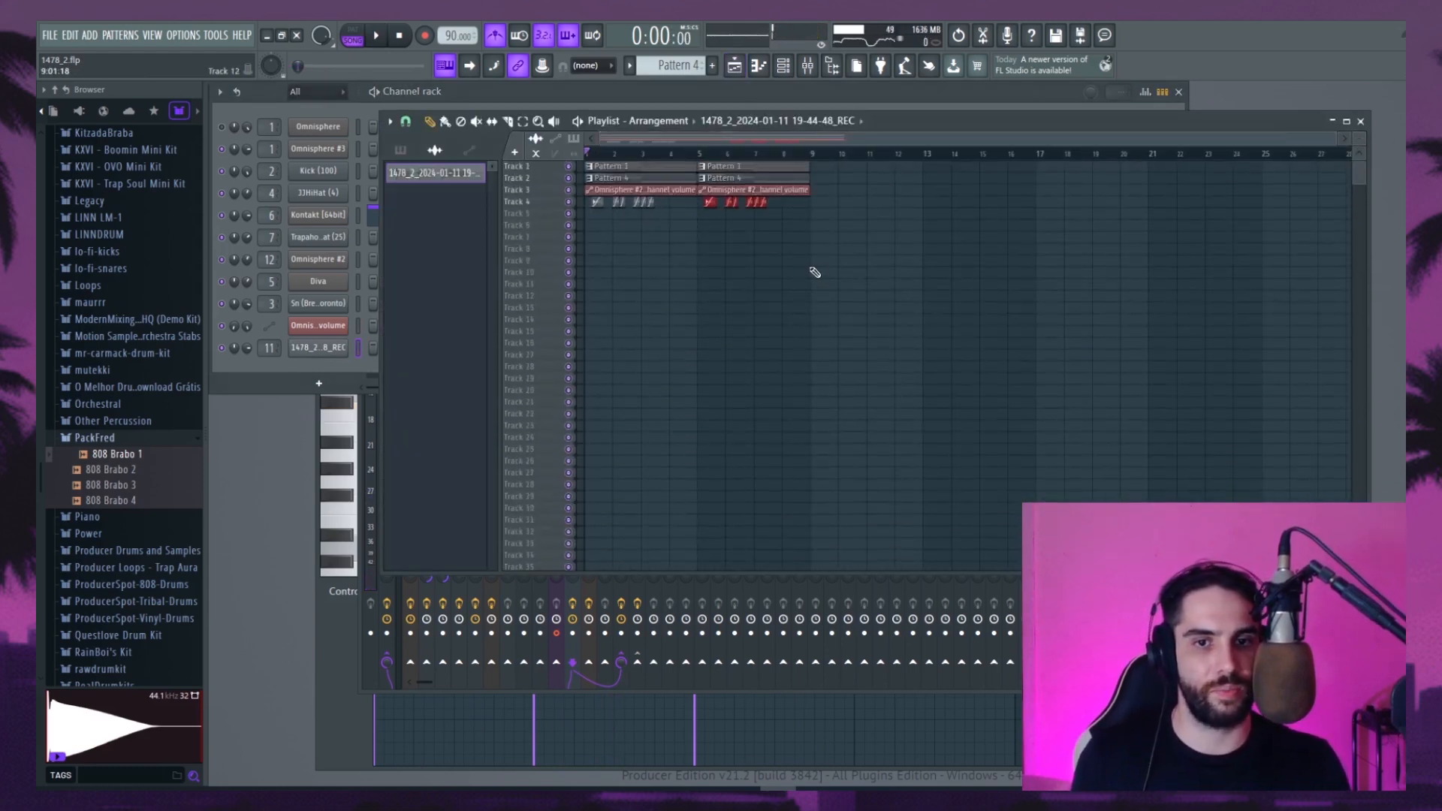
click(49, 36)
key(Escape)
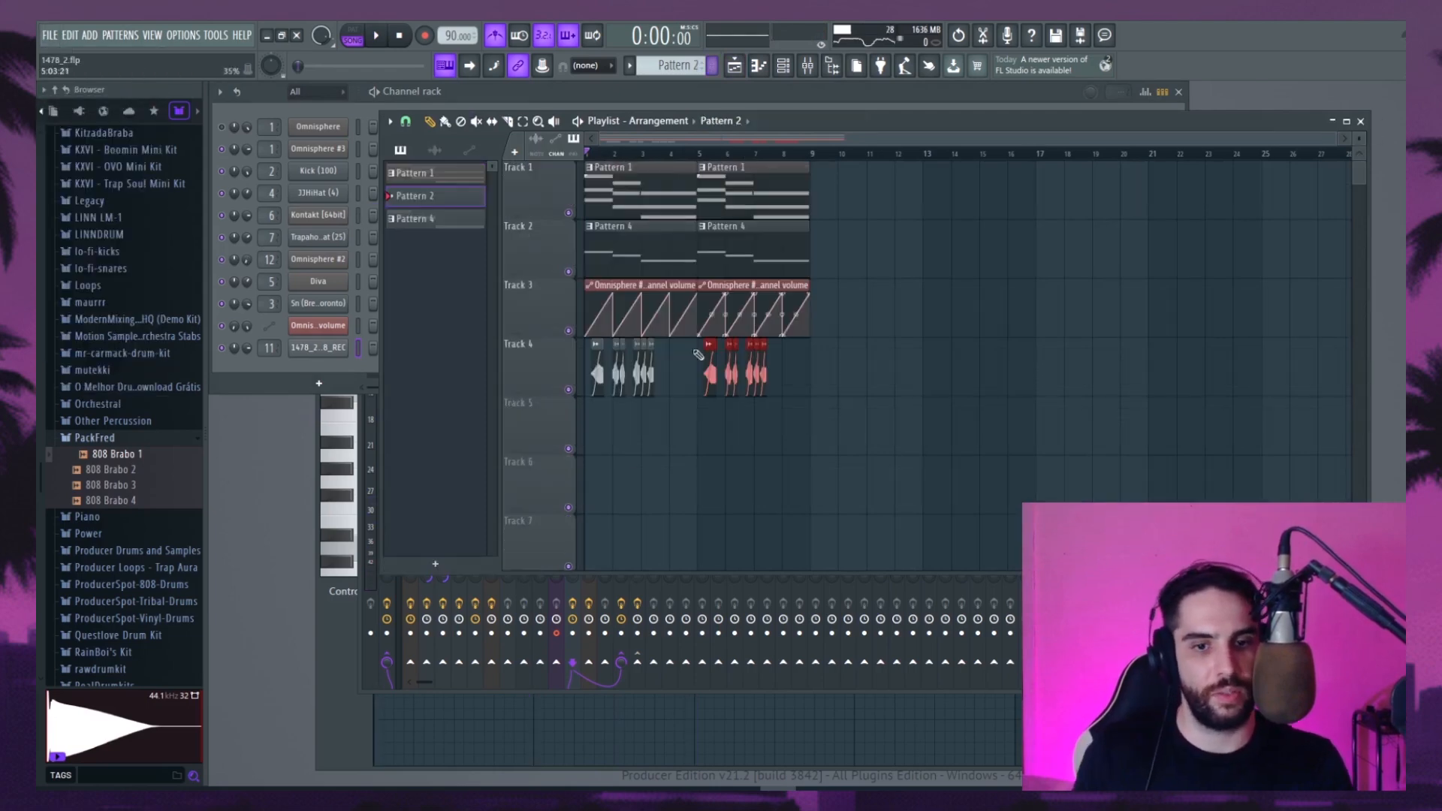
click(593, 428)
key(F6)
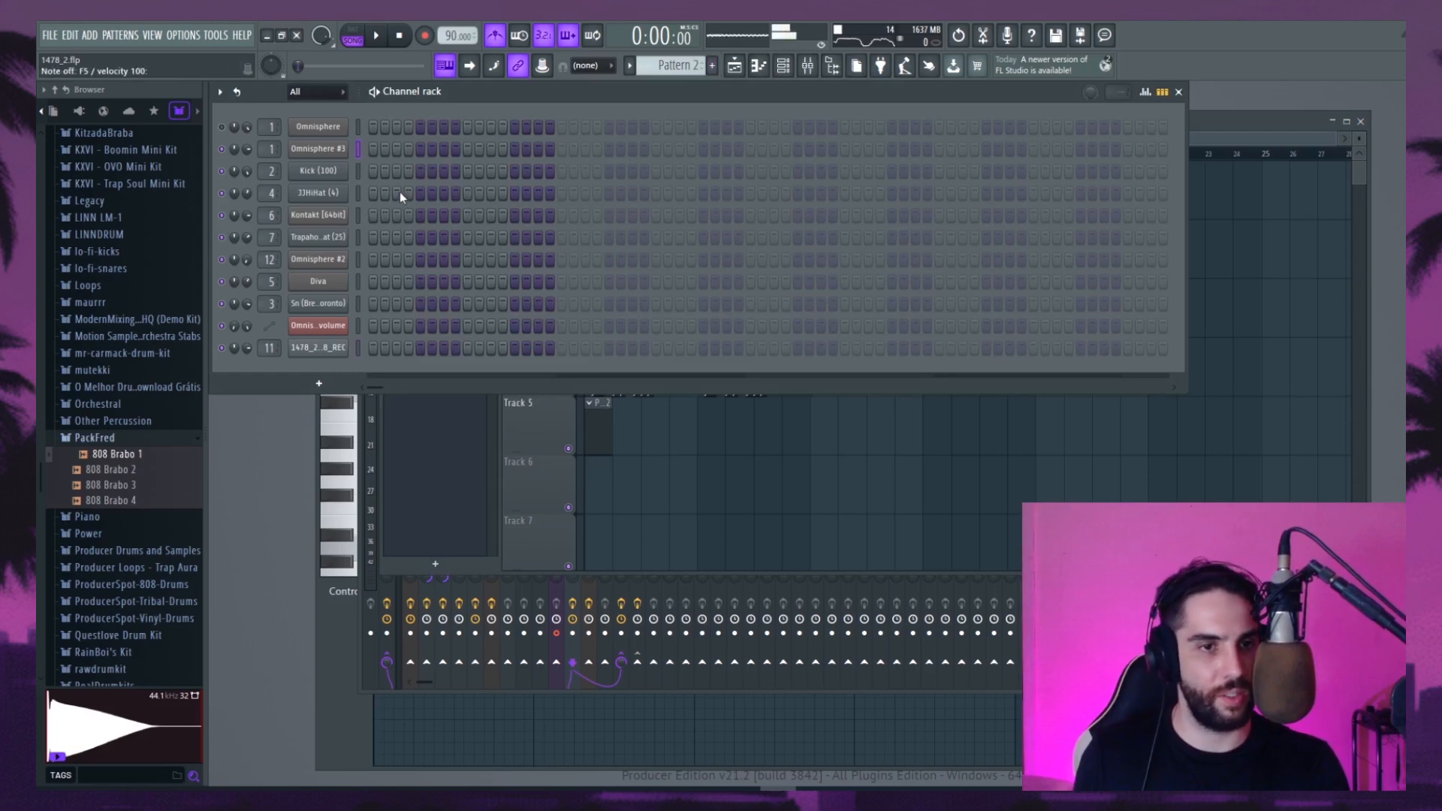
right_click(333, 149)
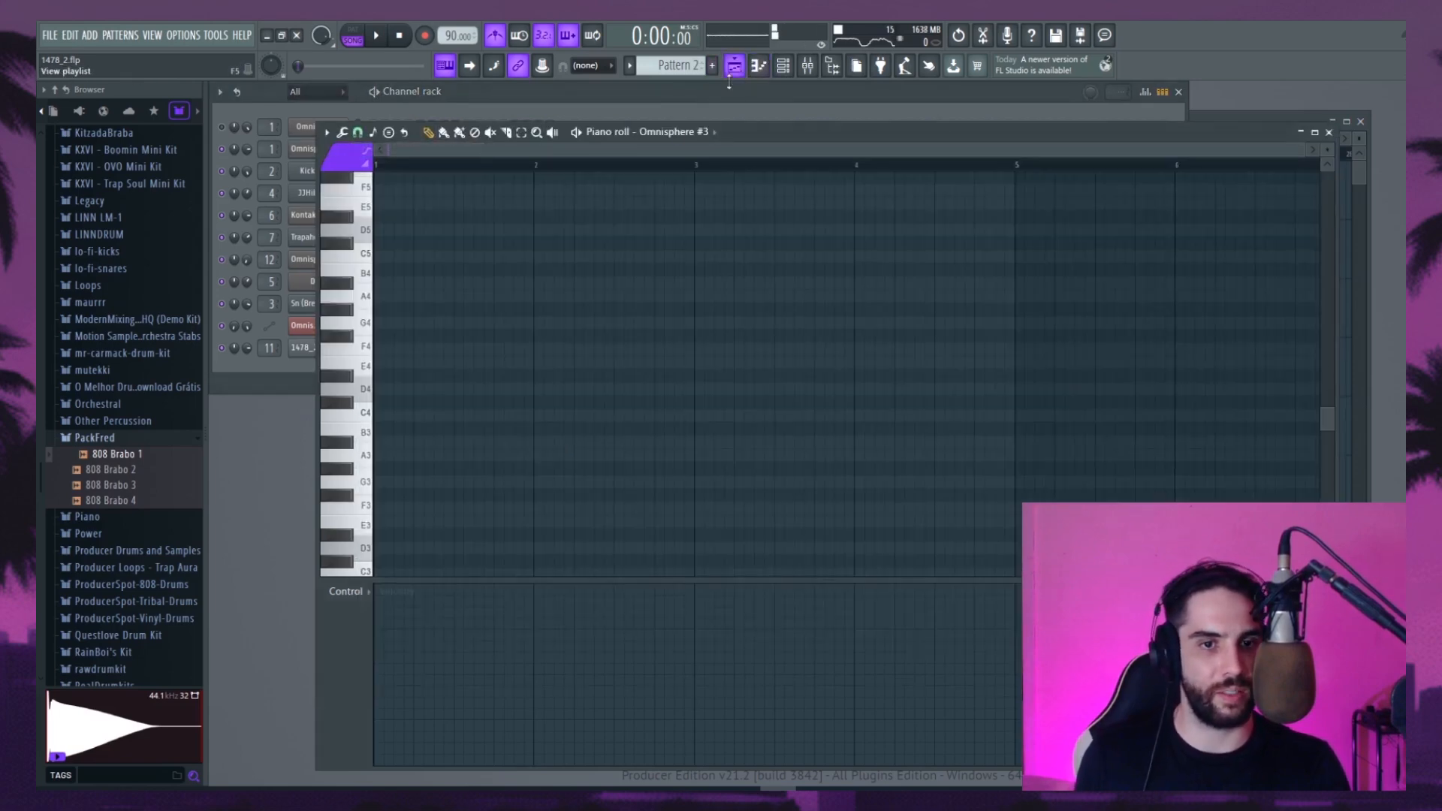
click(455, 296)
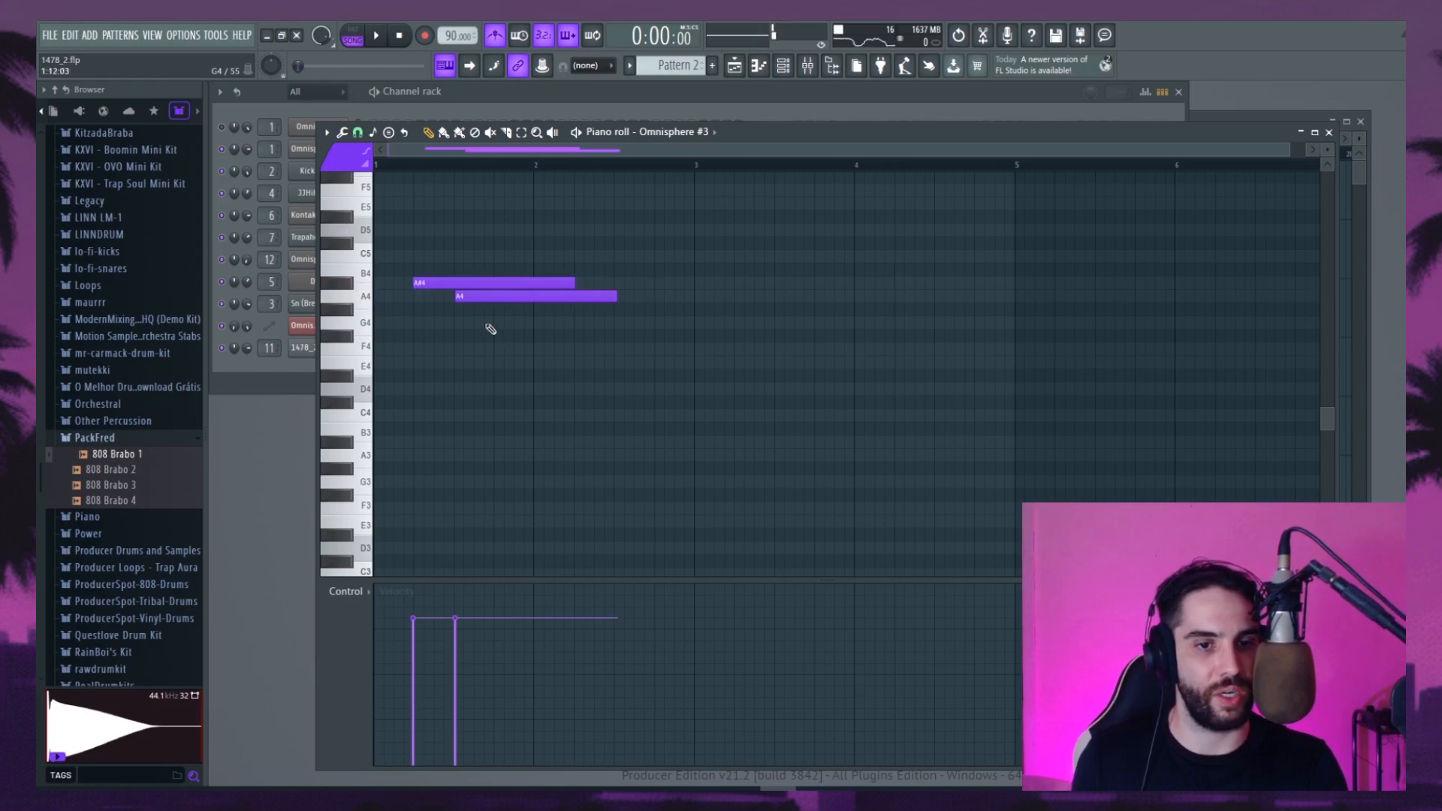
click(492, 322)
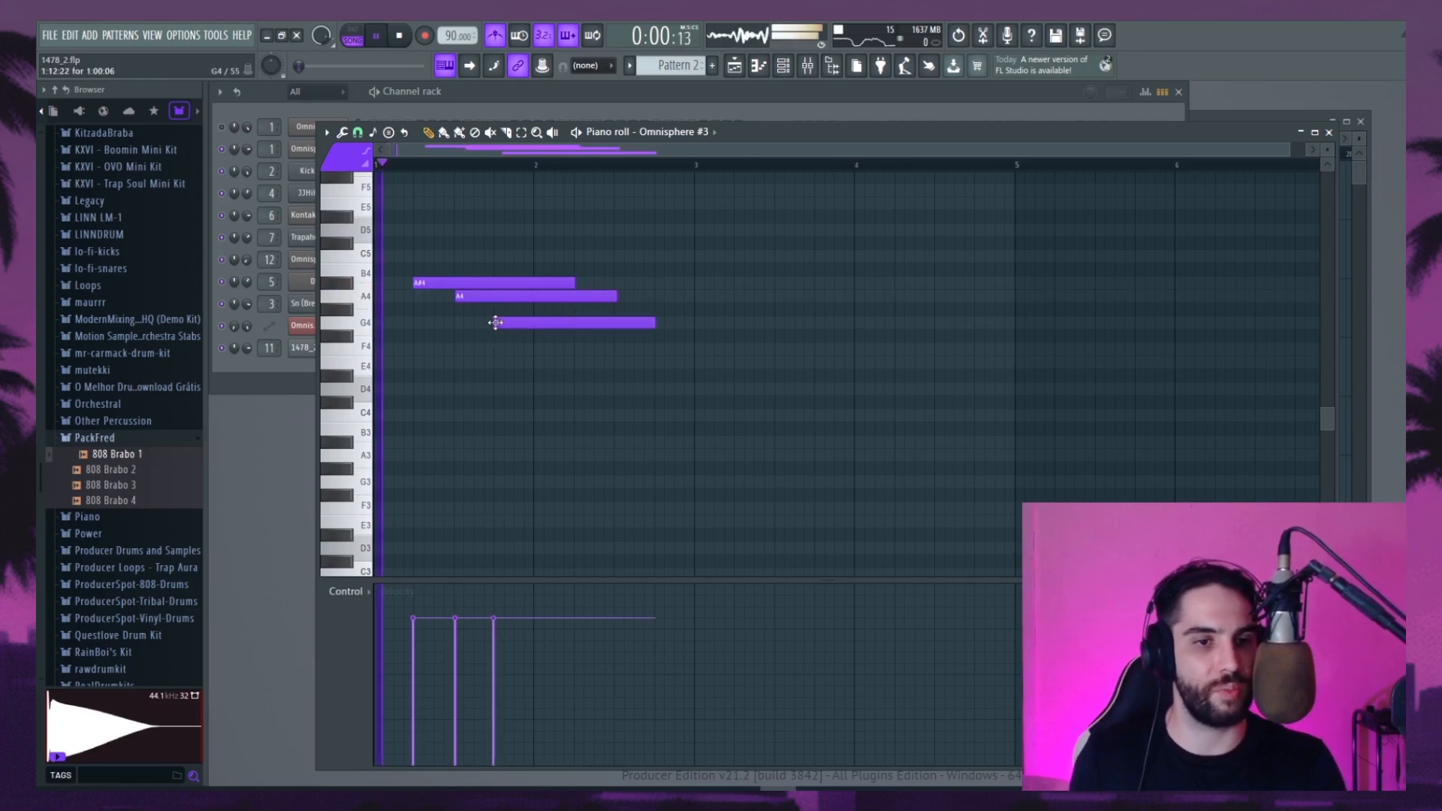
key(space)
right_click(491, 284)
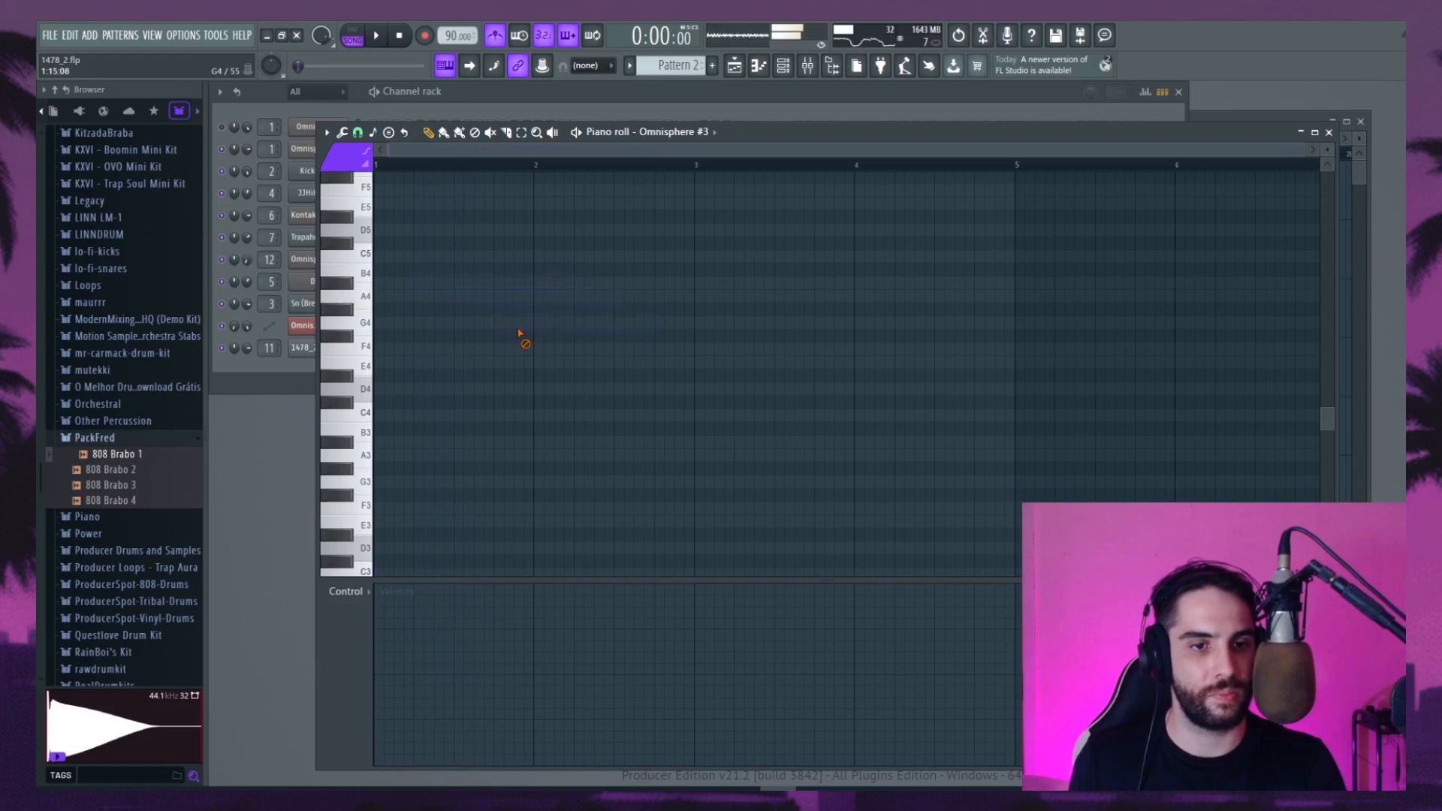
Start the Omnisphere #3 melody with a one-bar D5 note at bar 1 and an A#4 note midway through the bar
click(417, 322)
drag(413, 322, 415, 256)
key(space)
click(455, 283)
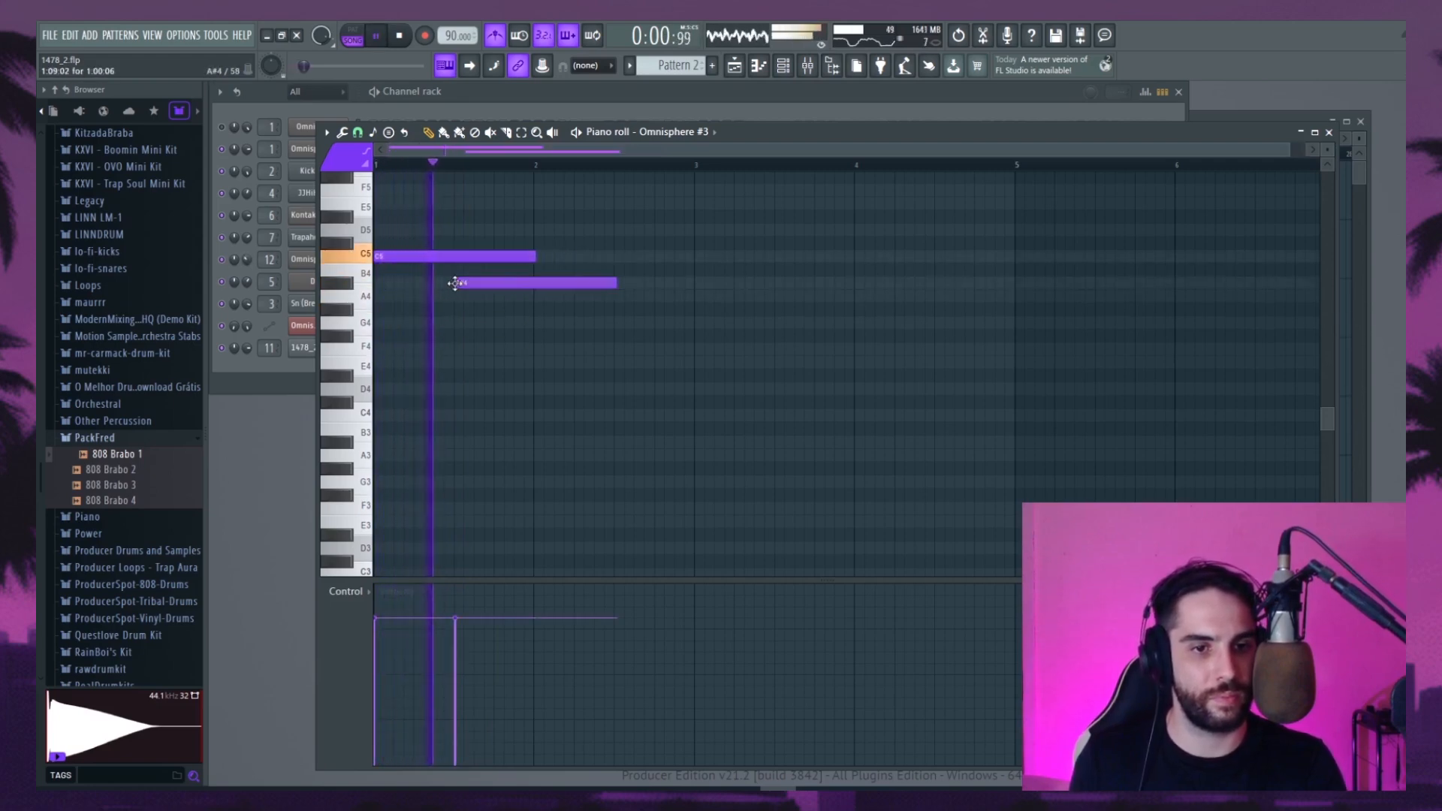
key(space)
right_click(496, 286)
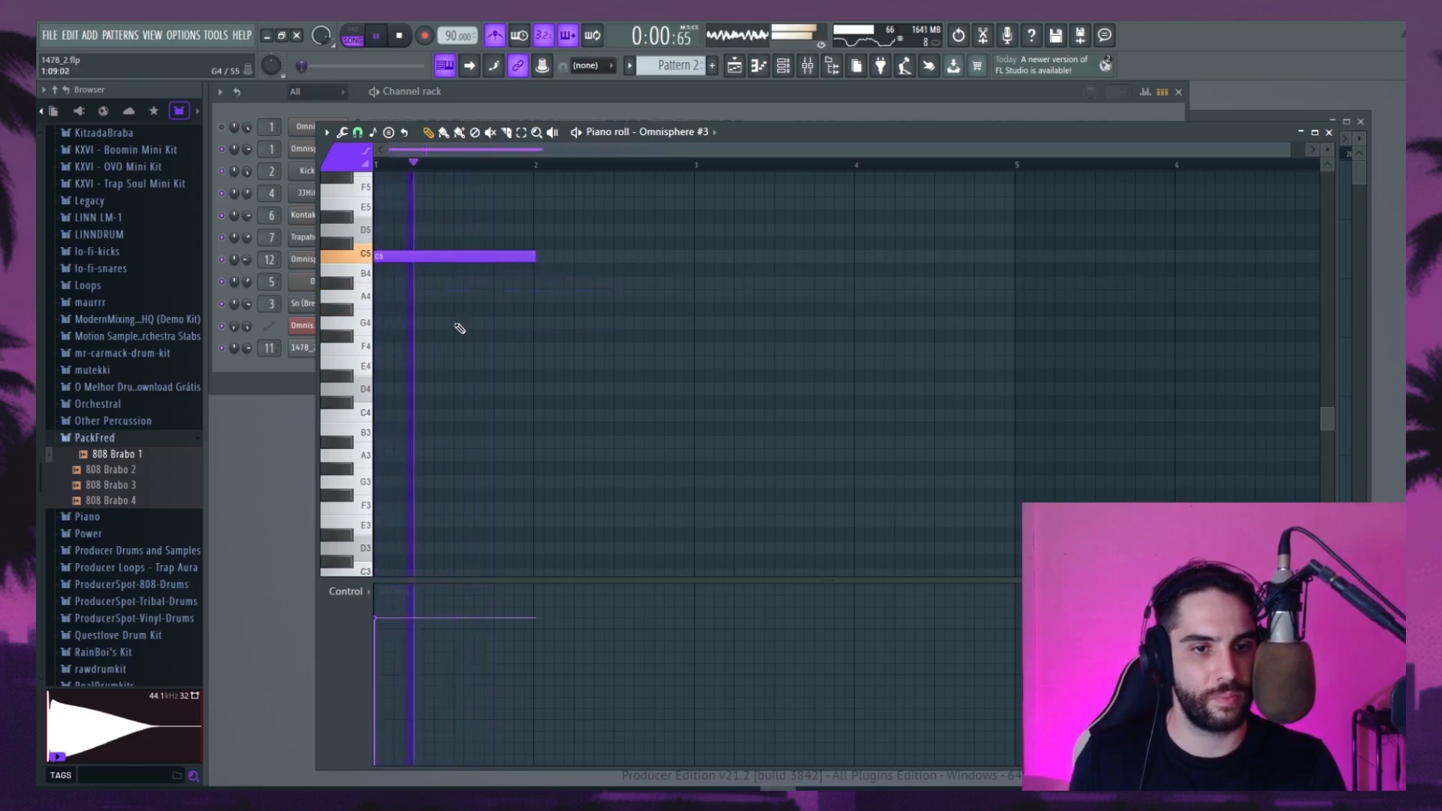
drag(431, 253, 489, 286)
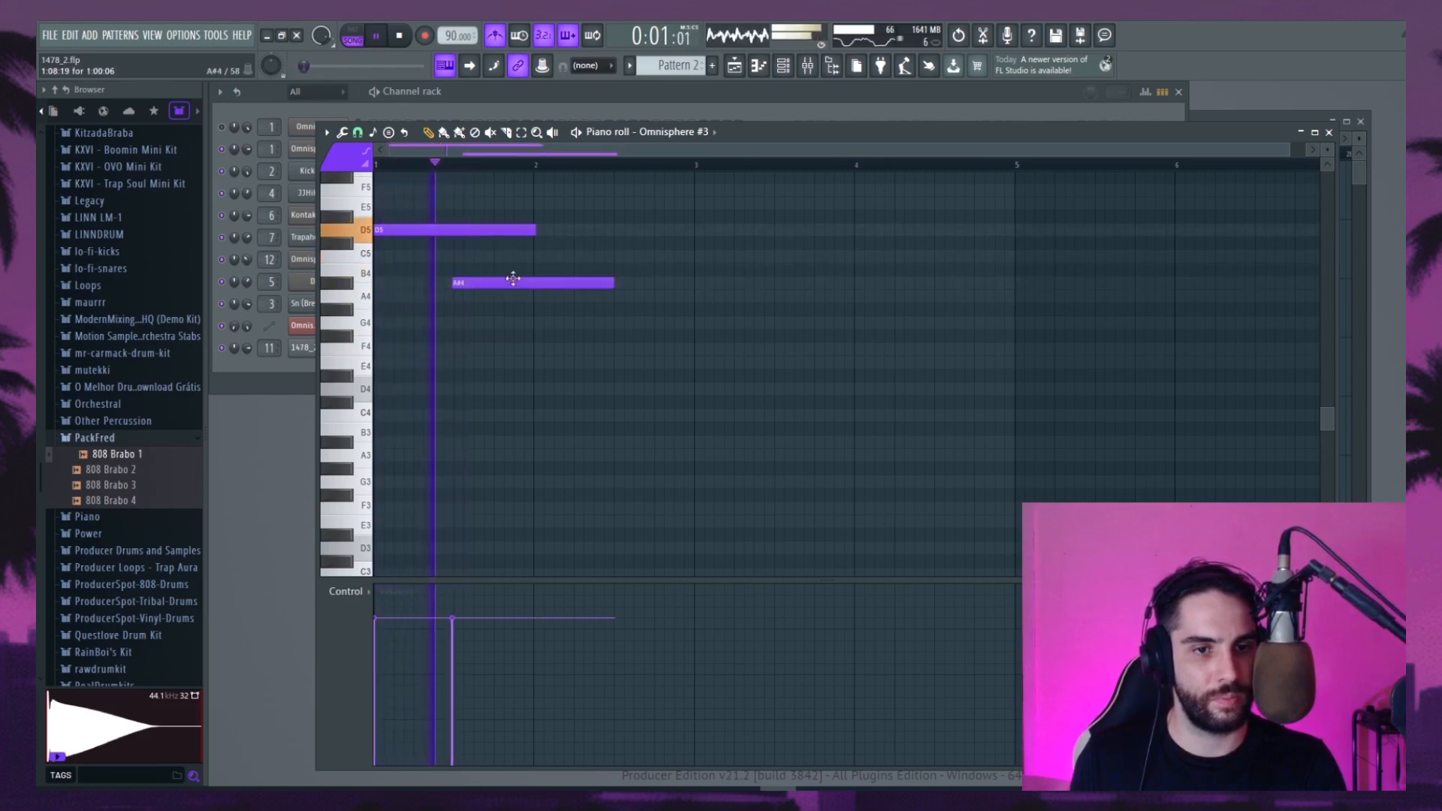
Lower the second note to A4, then add C5 at bar 2 and a shortened E5 midway through bar 2
click(534, 257)
key(space)
drag(508, 286, 513, 309)
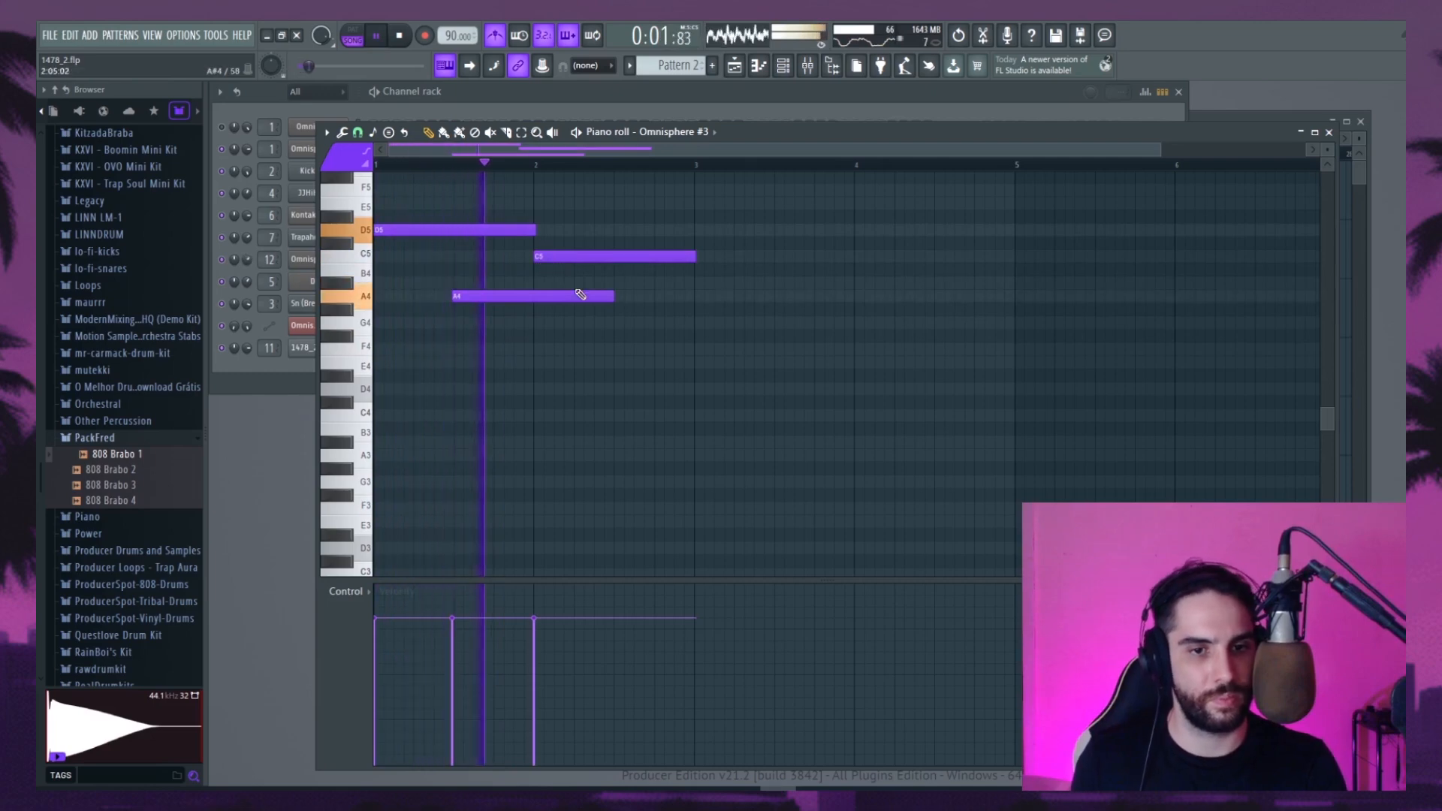
scroll(535, 294, up, 3)
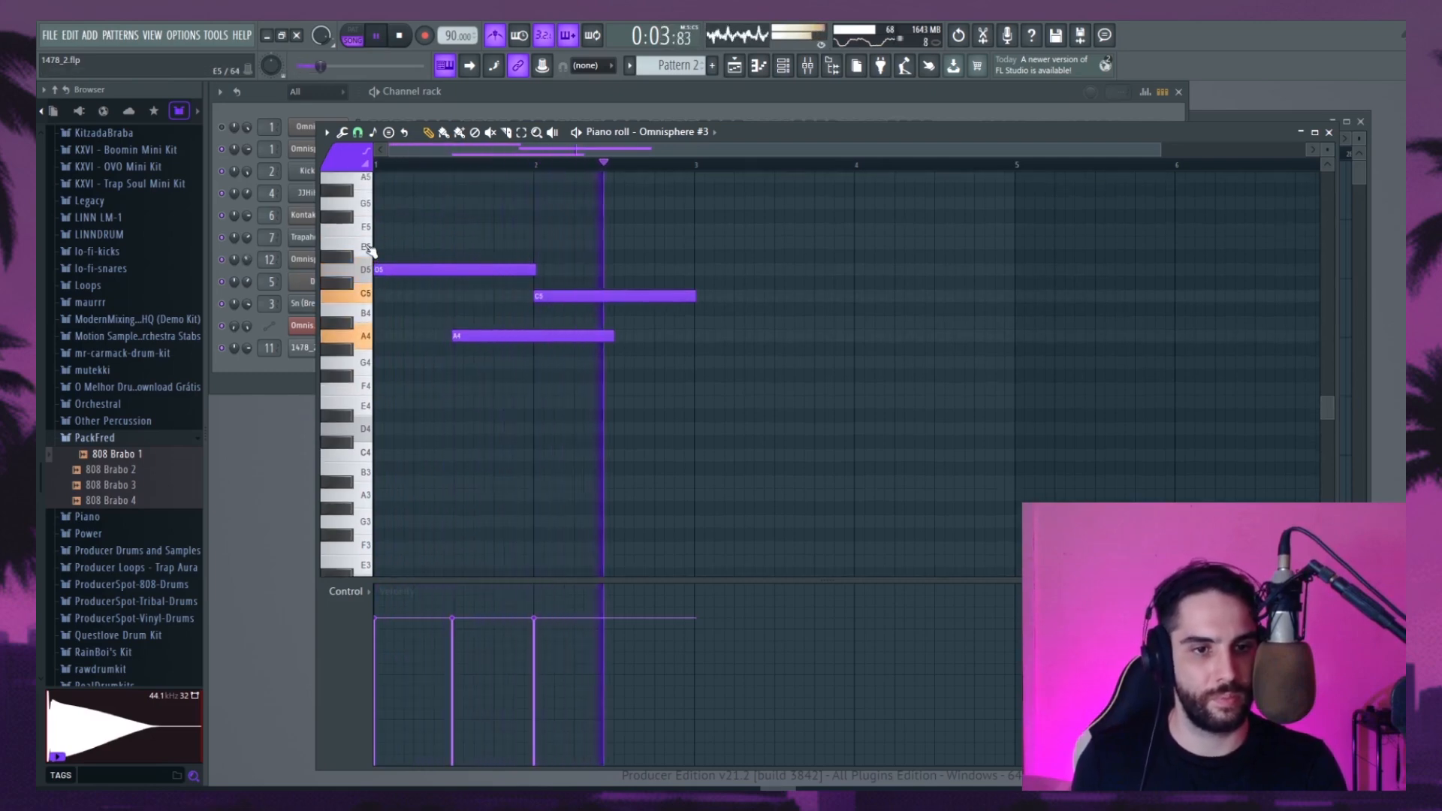
click(618, 245)
key(space)
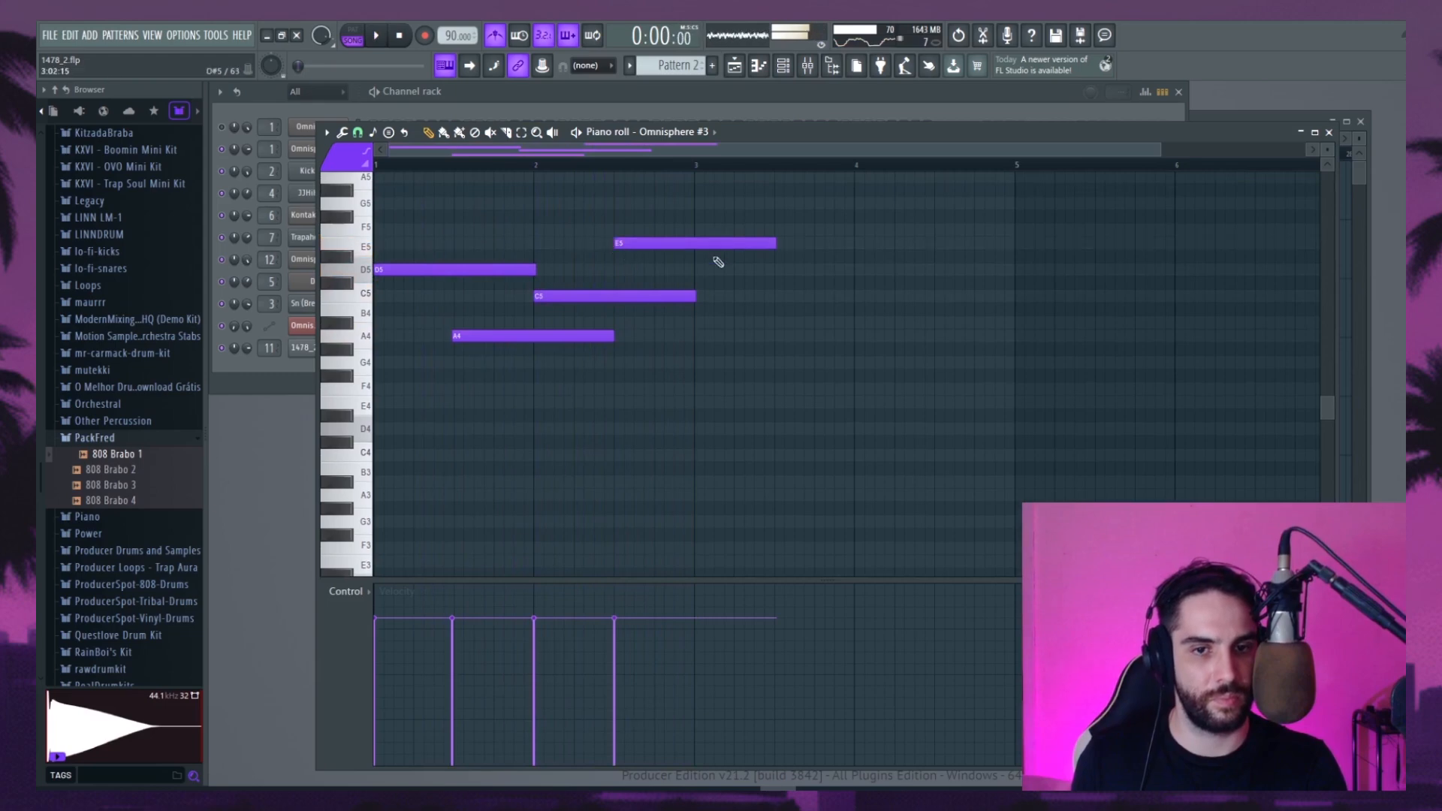
drag(771, 242, 686, 242)
Duplicate the four-note melody into bars 3 and 4 and quantize the note starts to the grid
key(space)
drag(695, 353, 461, 193)
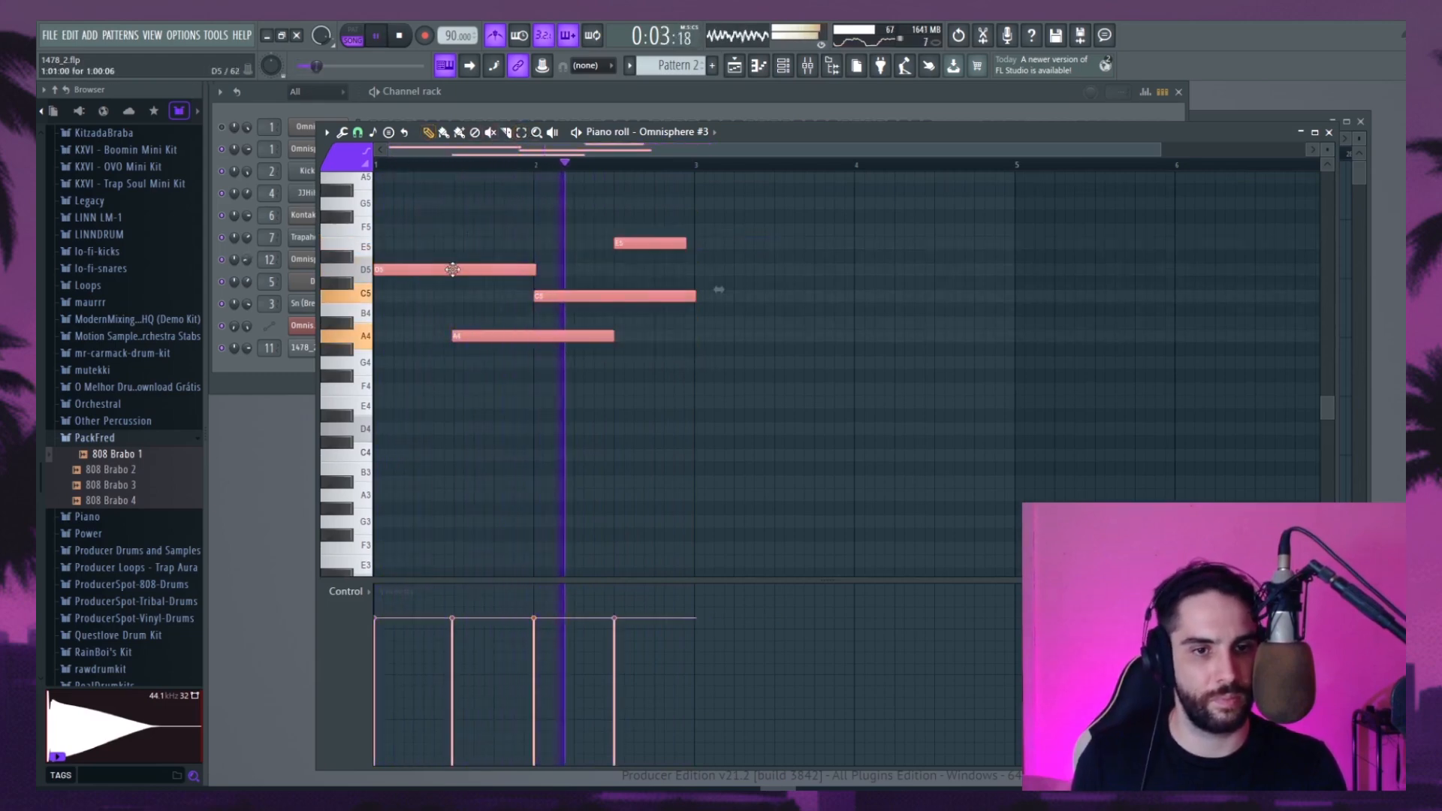
key(ctrl+b)
drag(777, 268, 774, 269)
click(781, 238)
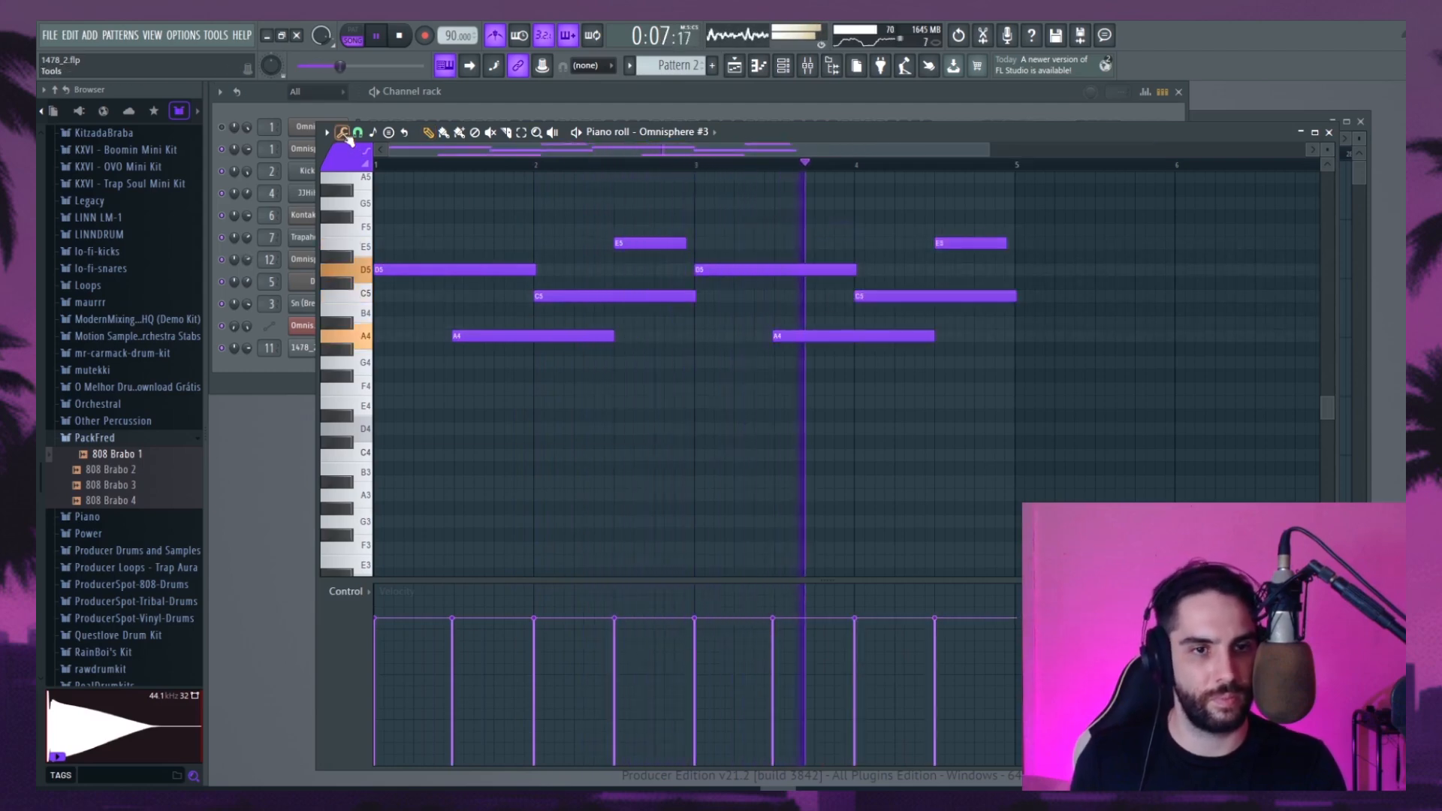
click(342, 132)
click(385, 240)
key(Return)
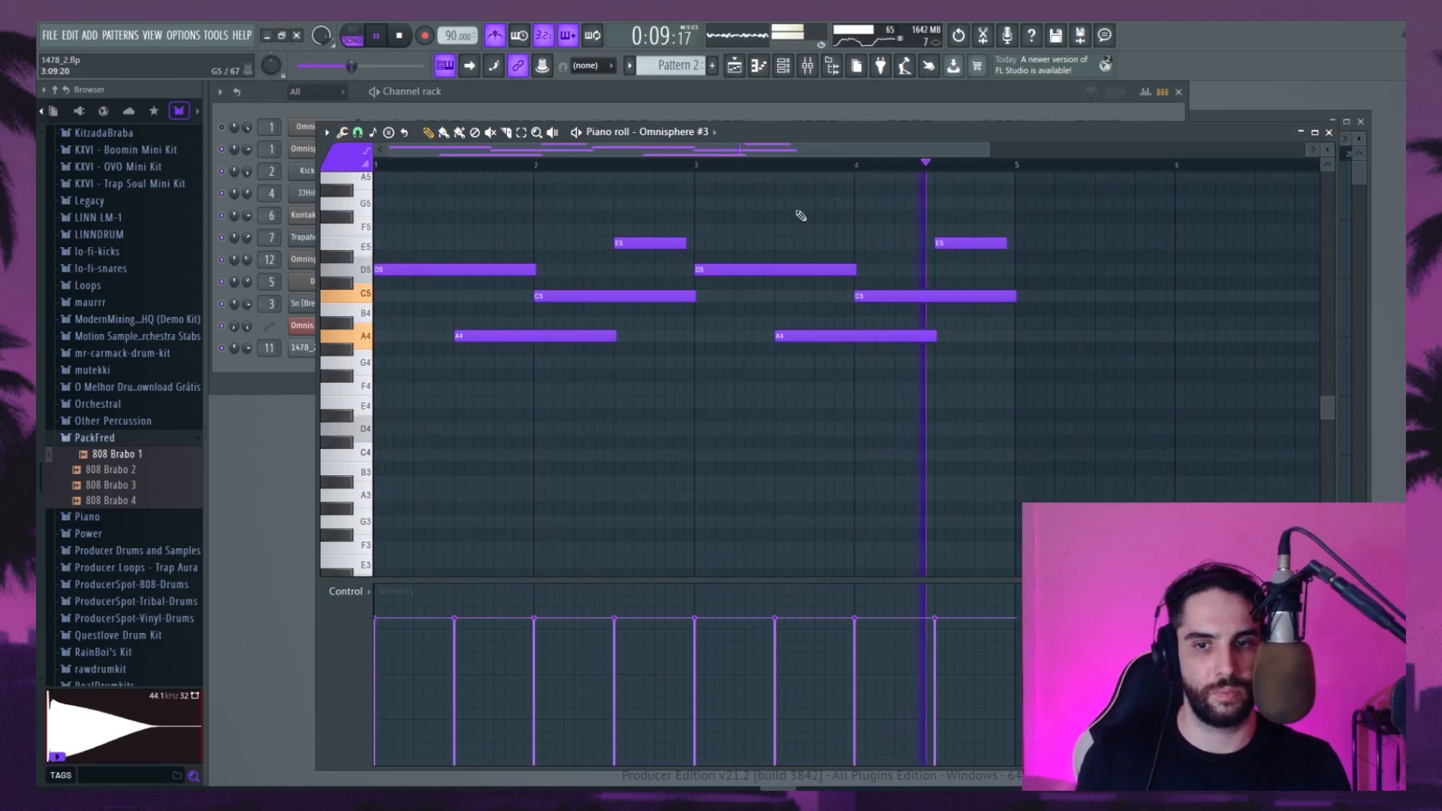
Lower the melody's last E5 note in bar 4 to G4
key(space)
drag(950, 246, 950, 363)
key(space)
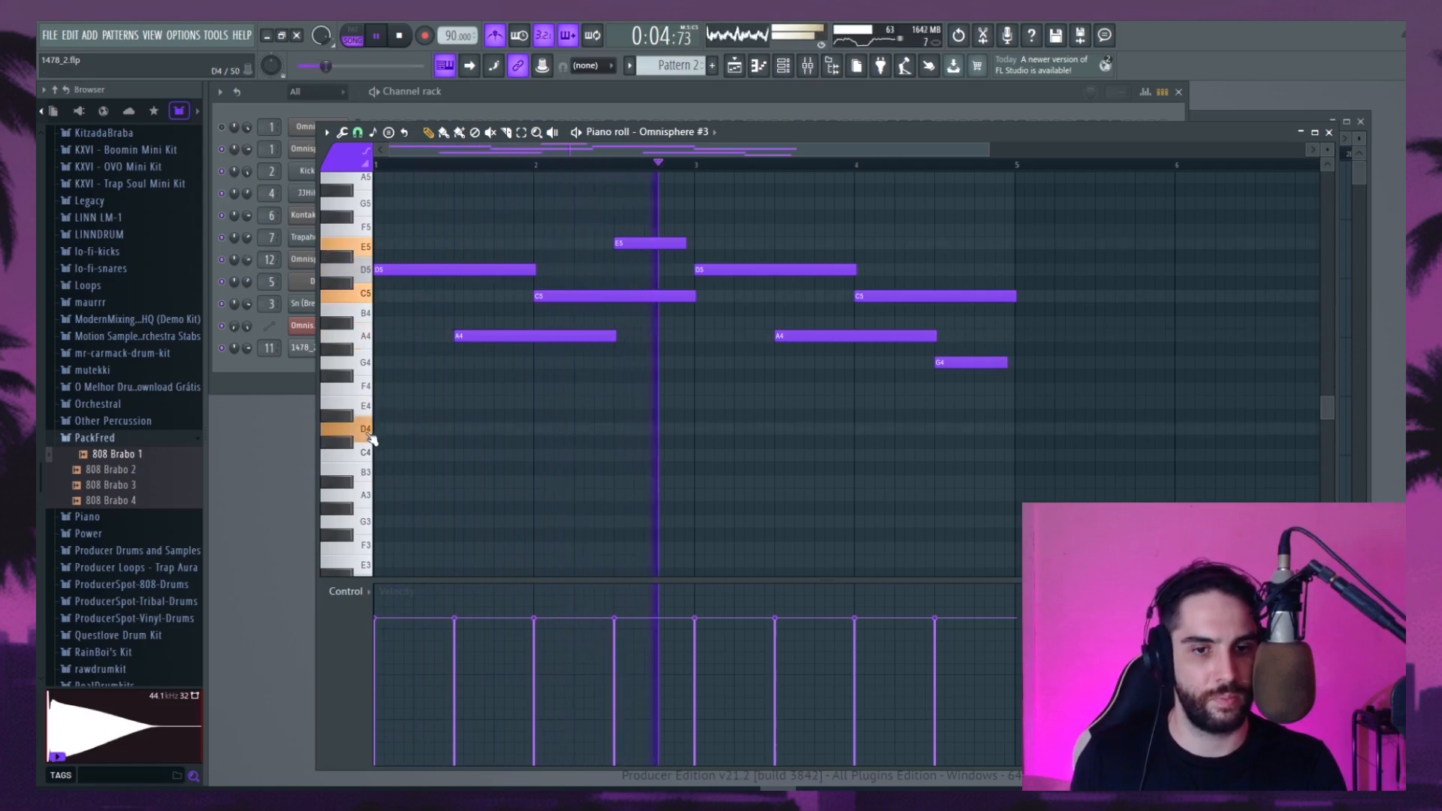
Shorten the final C5 note so Pattern 2 fits four bars and duplicate its Track 5 clip at bar 5
click(736, 67)
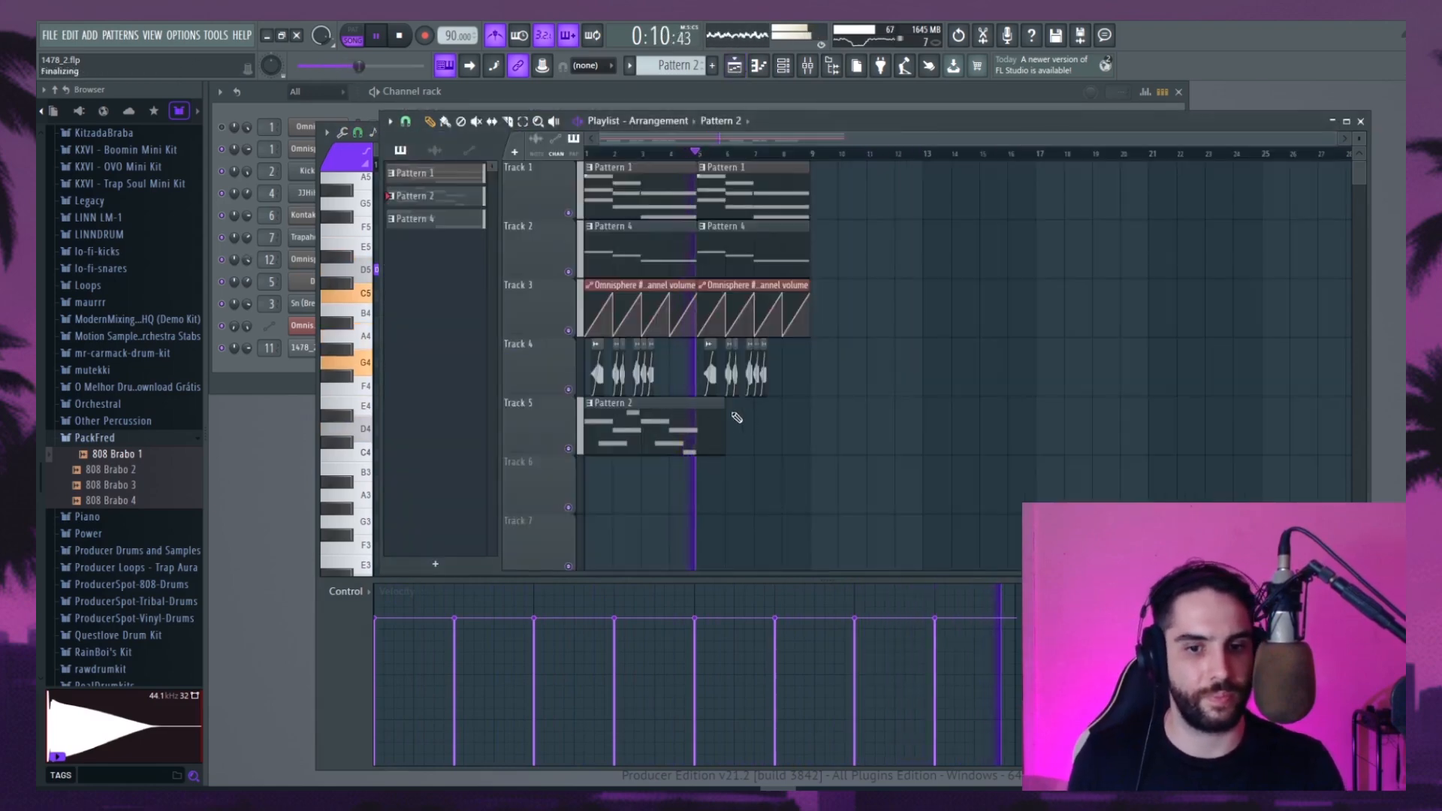
double_click(641, 435)
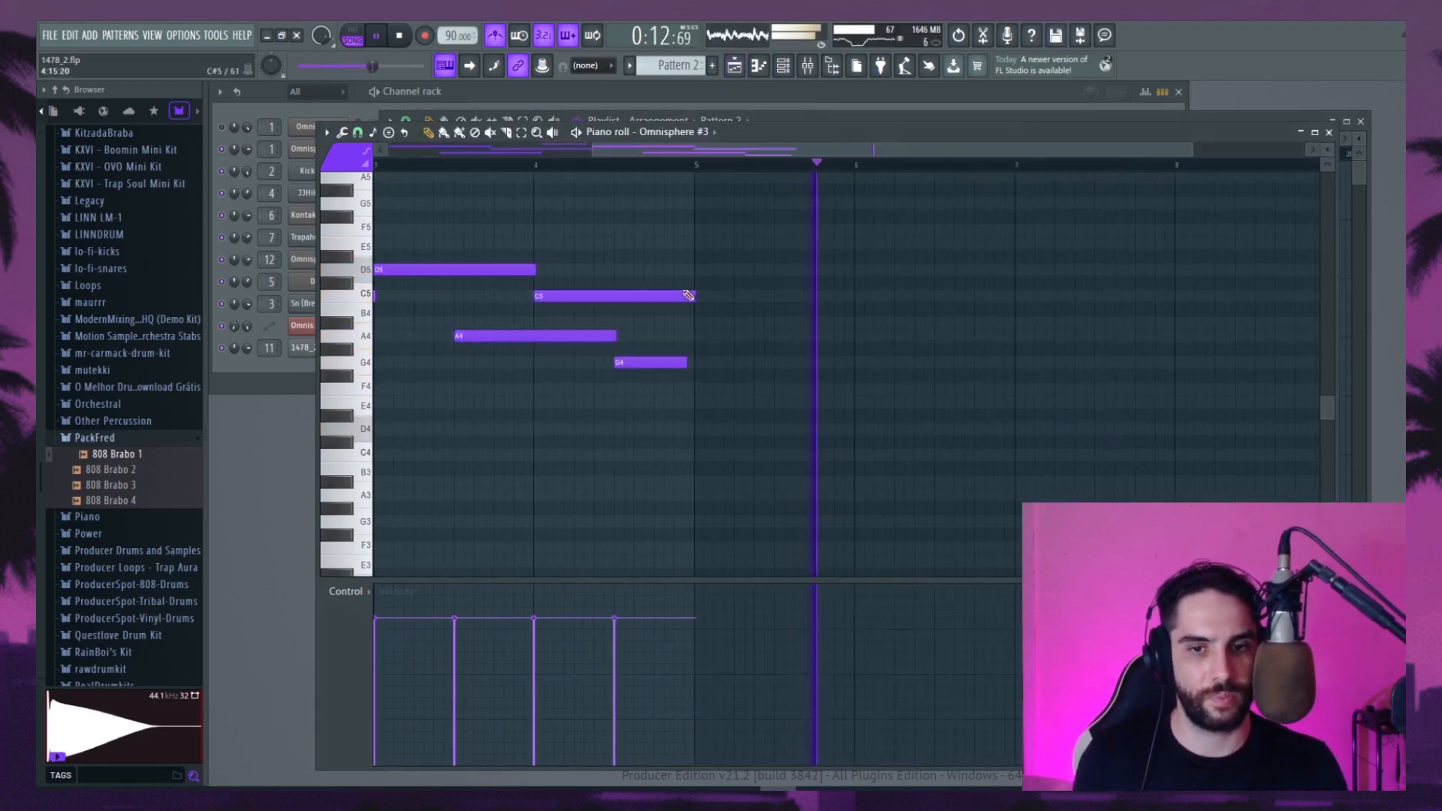
click(735, 66)
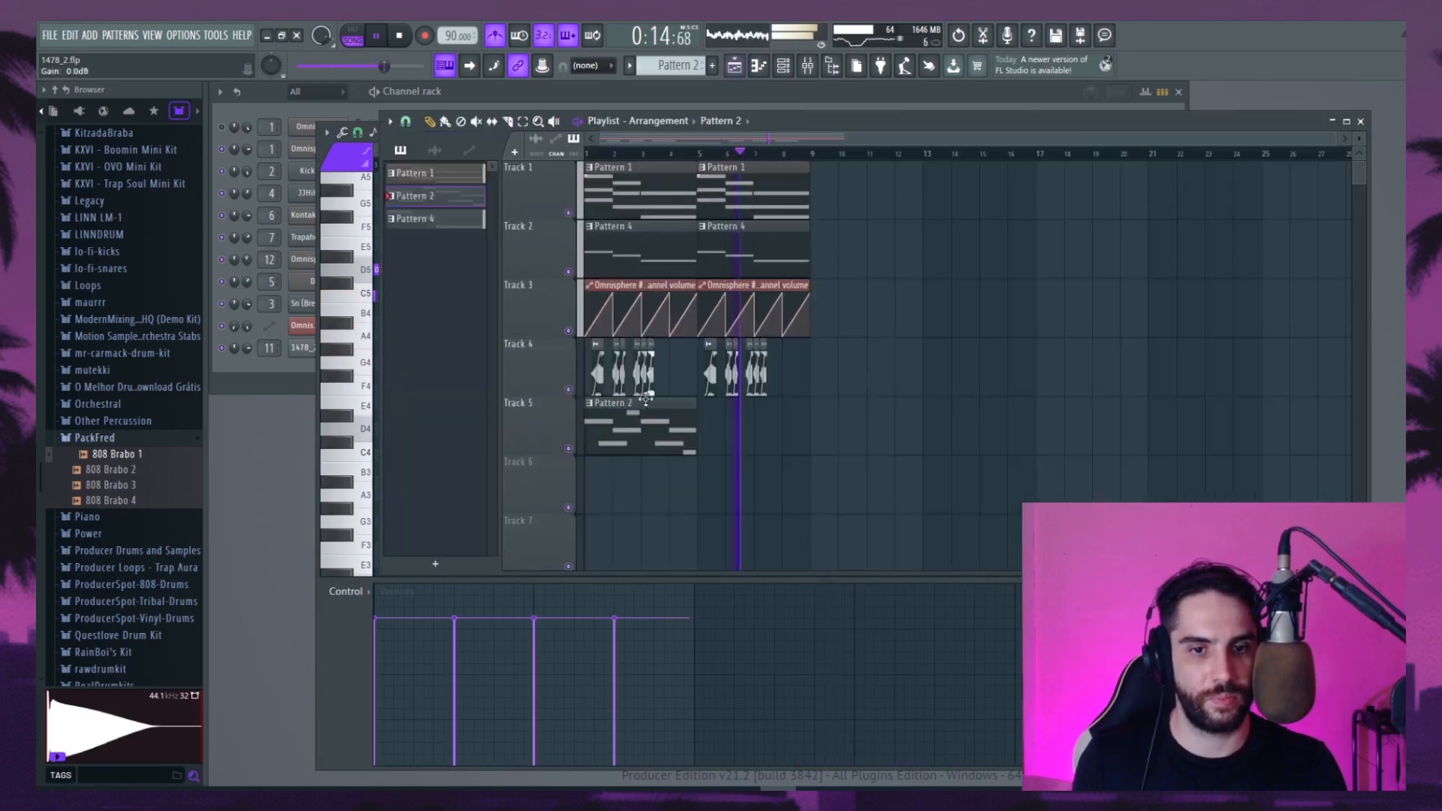
key(F6)
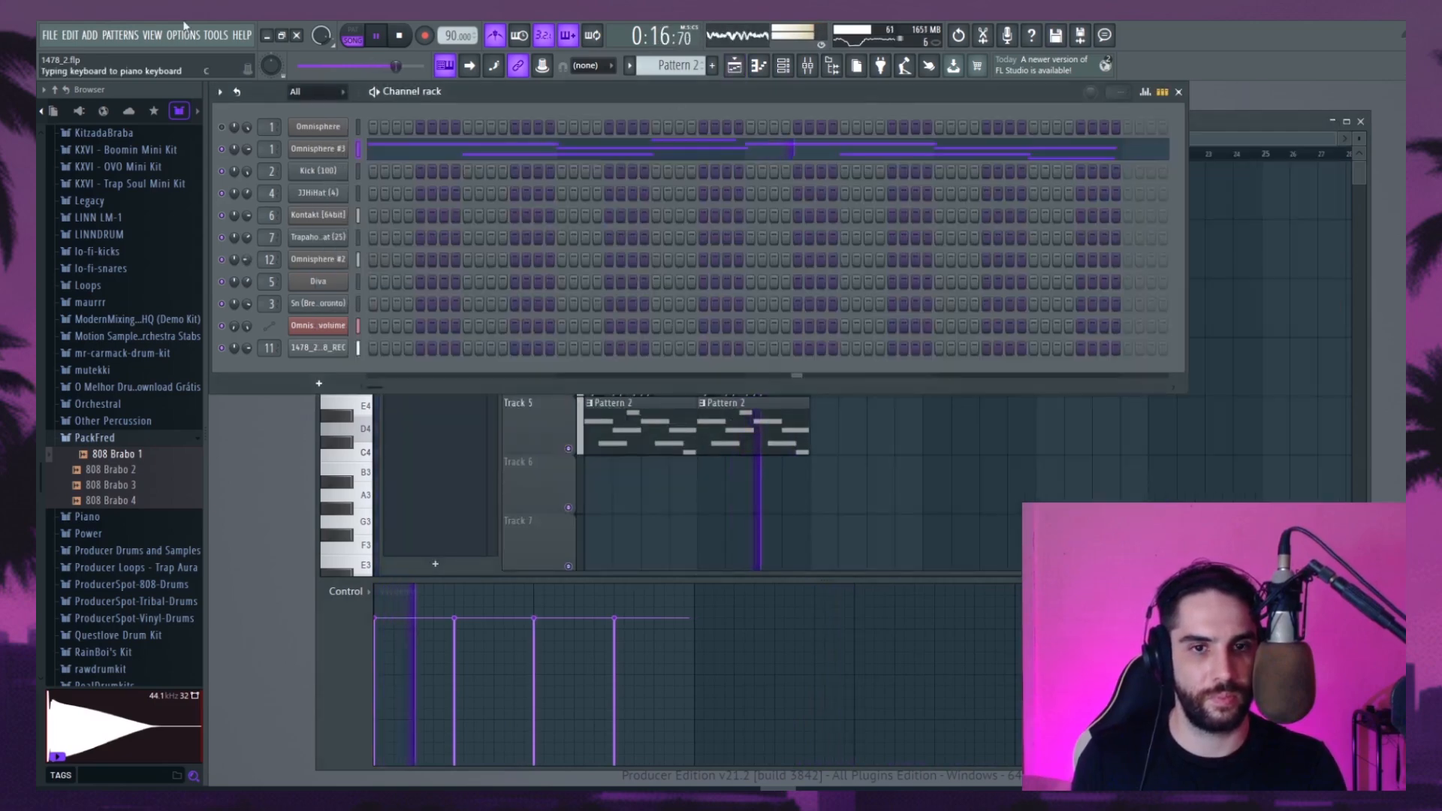
key(space)
click(50, 37)
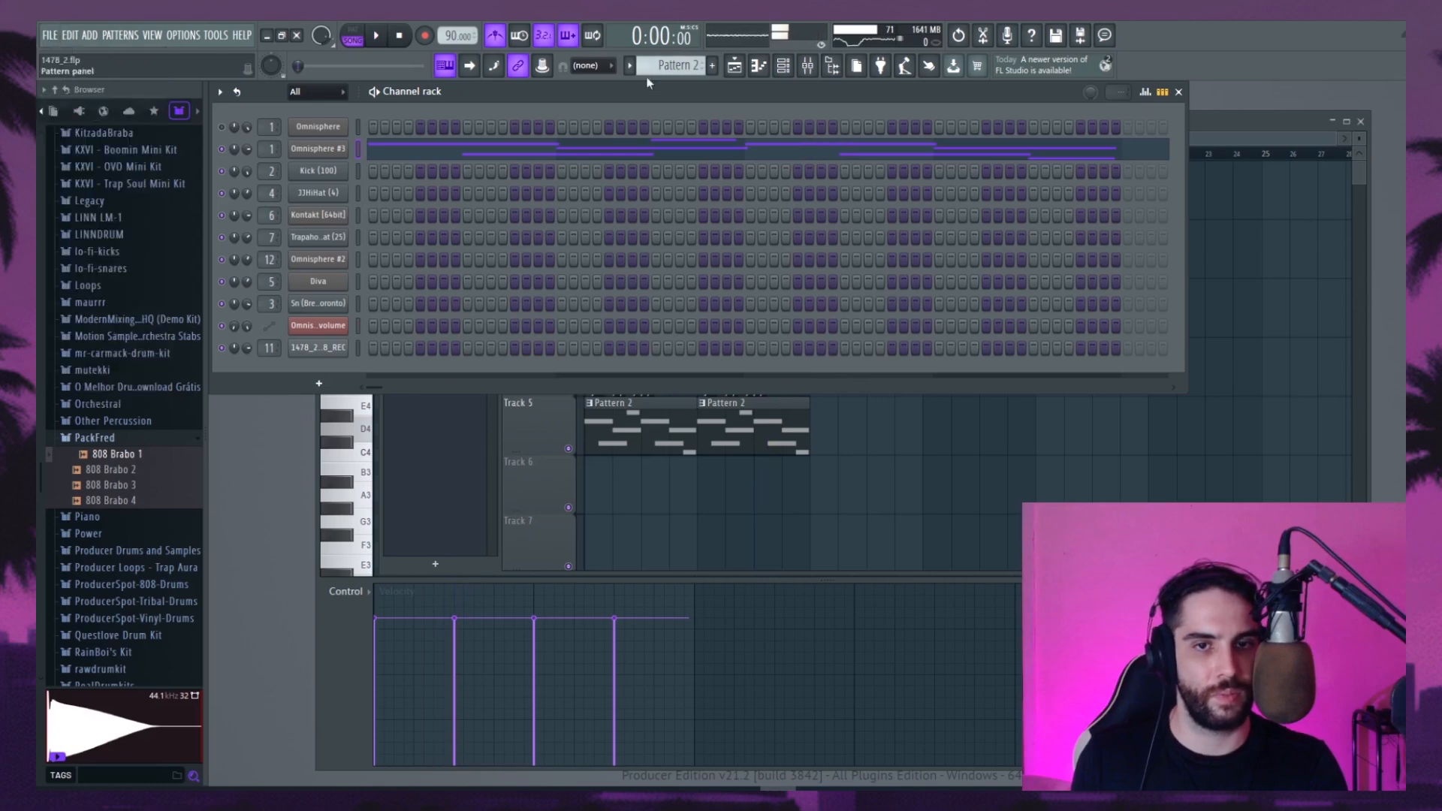
Create Pattern 3 with a Kick (100) hit on step 1 and a snare hit on step 9
click(713, 69)
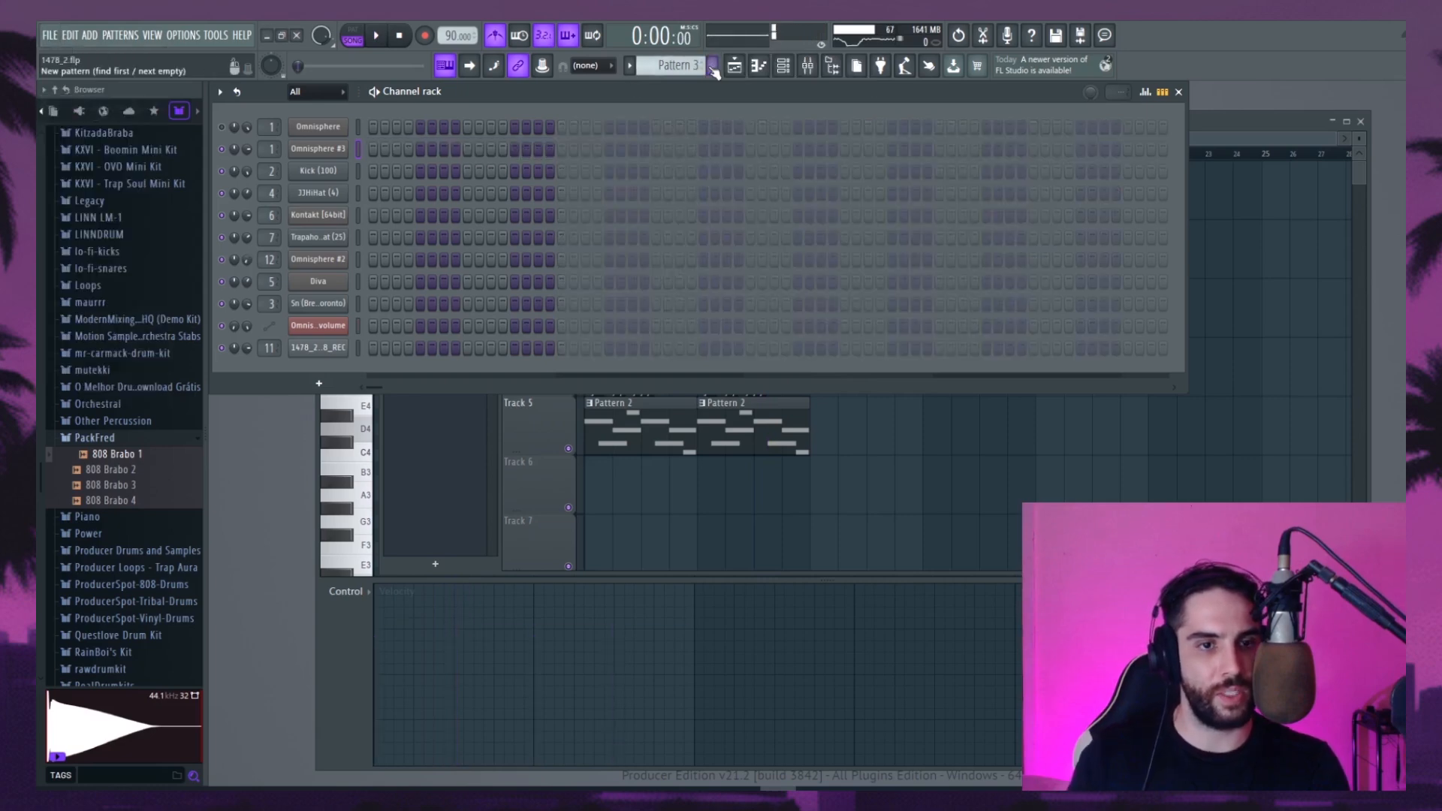
click(375, 171)
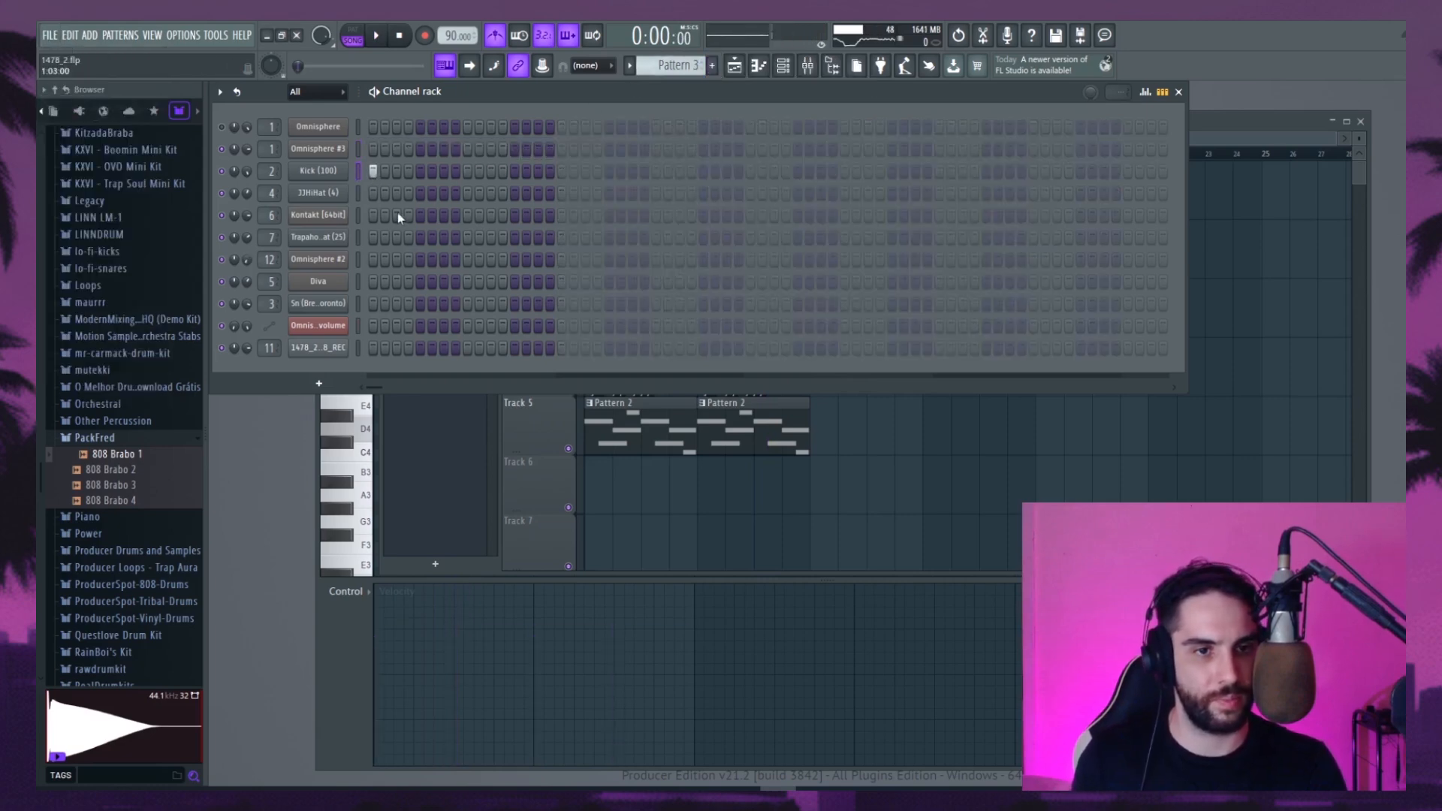
click(357, 240)
click(466, 303)
key(space)
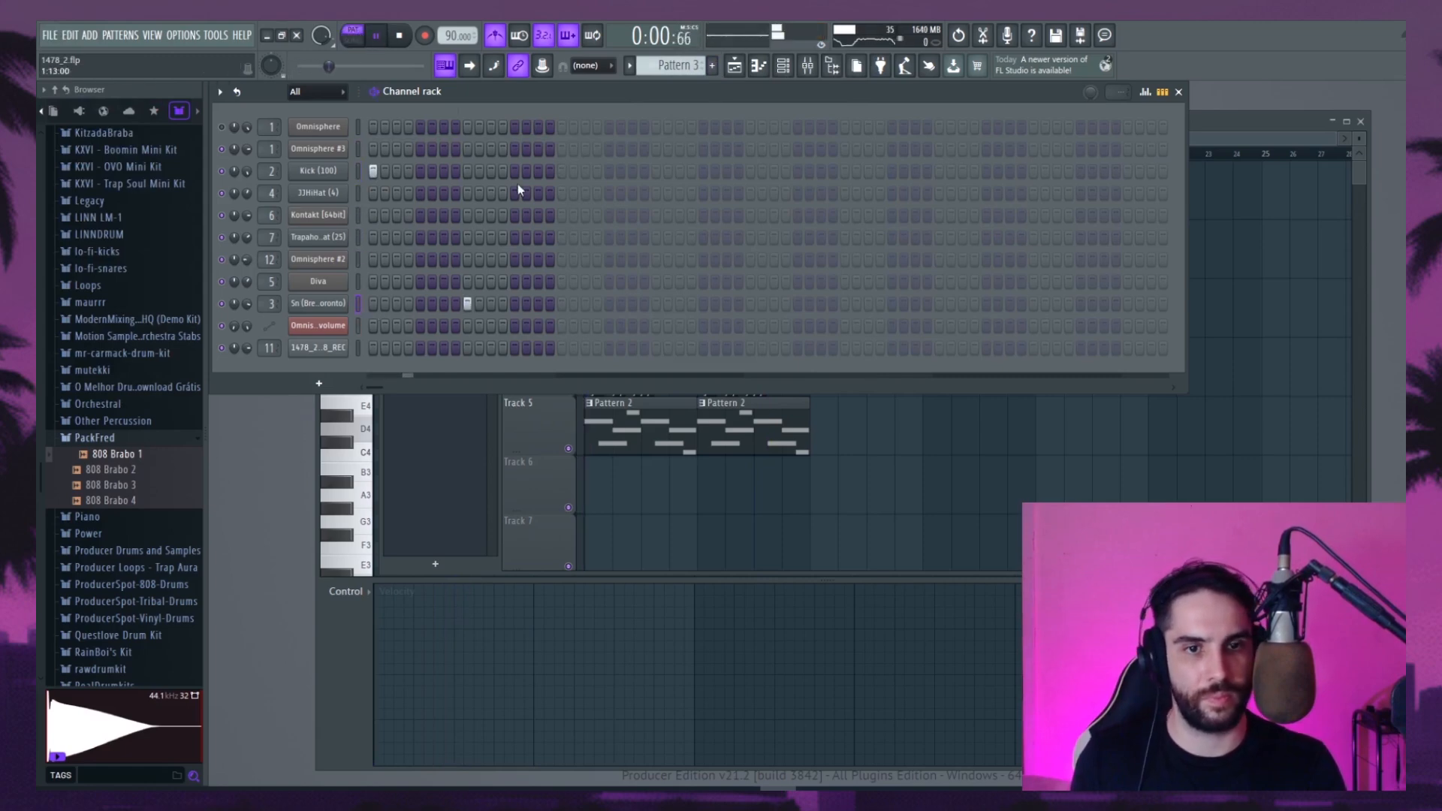
Add Kick (100) hits on steps 15, 19 and 21 of Pattern 3
click(537, 172)
click(585, 172)
click(597, 172)
click(608, 172)
click(597, 172)
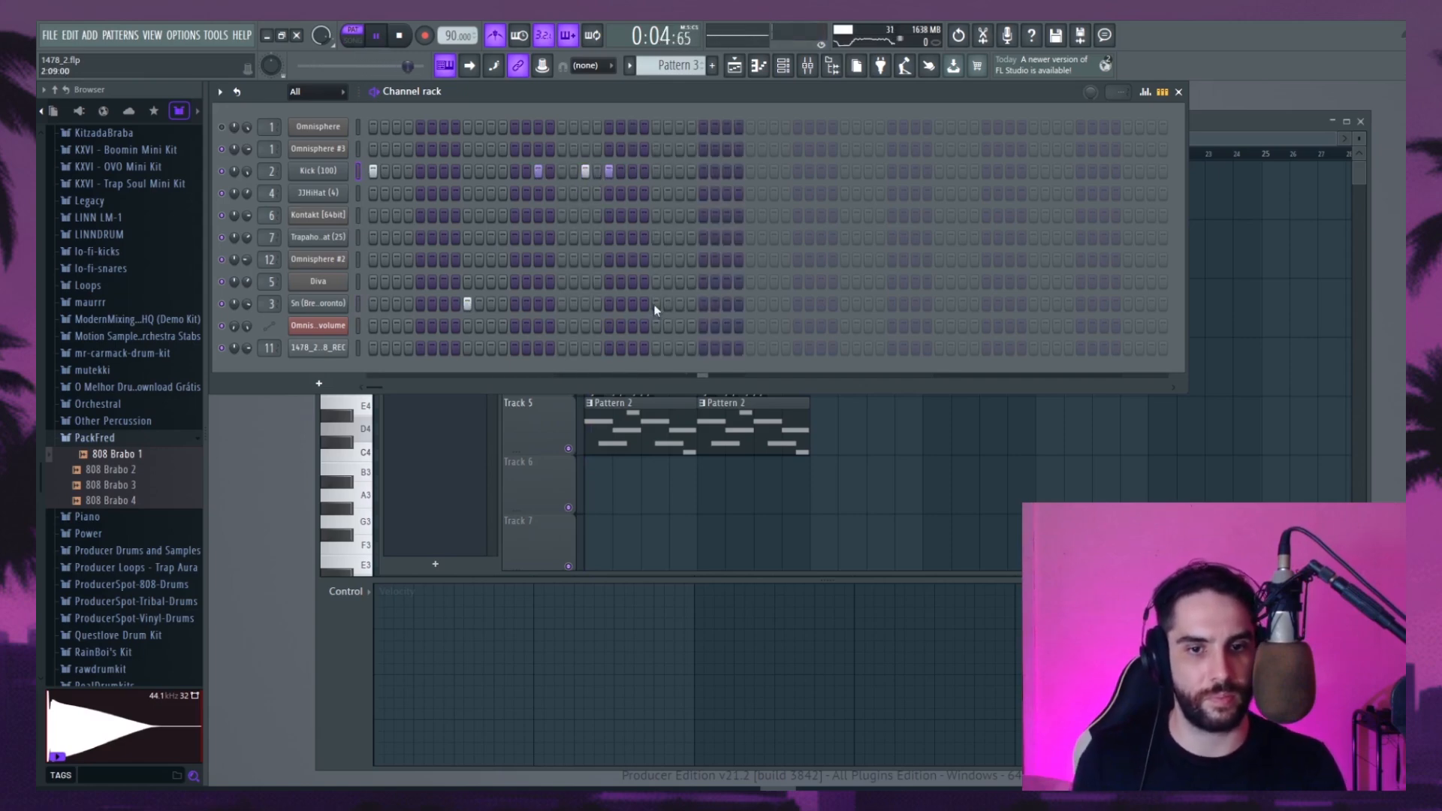
Add JJHiHat (4) hits on steps 5, 13, 21 and 29 and a second snare hit on step 25
click(421, 193)
click(514, 194)
click(609, 194)
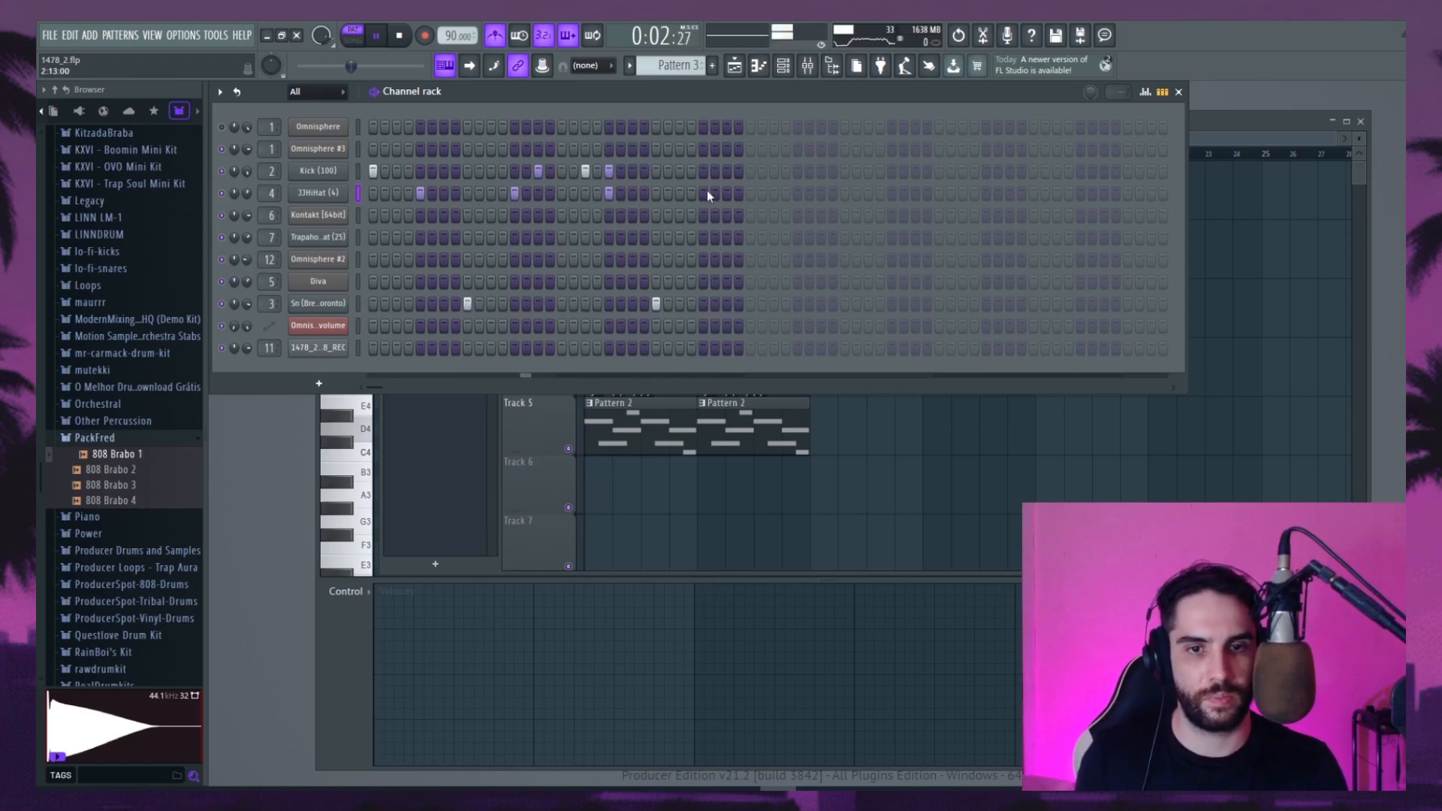
Place Pattern 3 four times across bars 1 to 8 of Track 6, and remove its kick on step 15
click(743, 68)
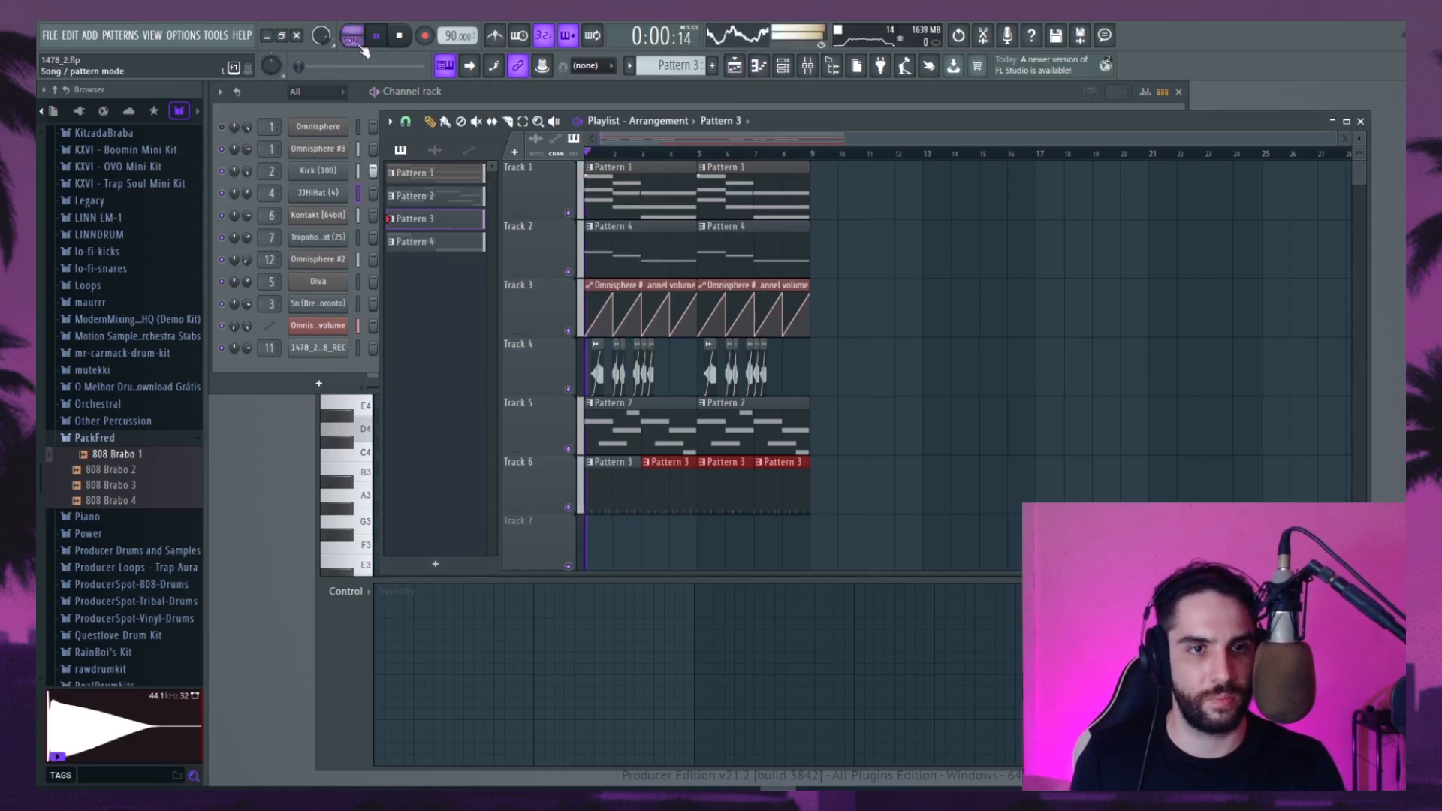
key(F6)
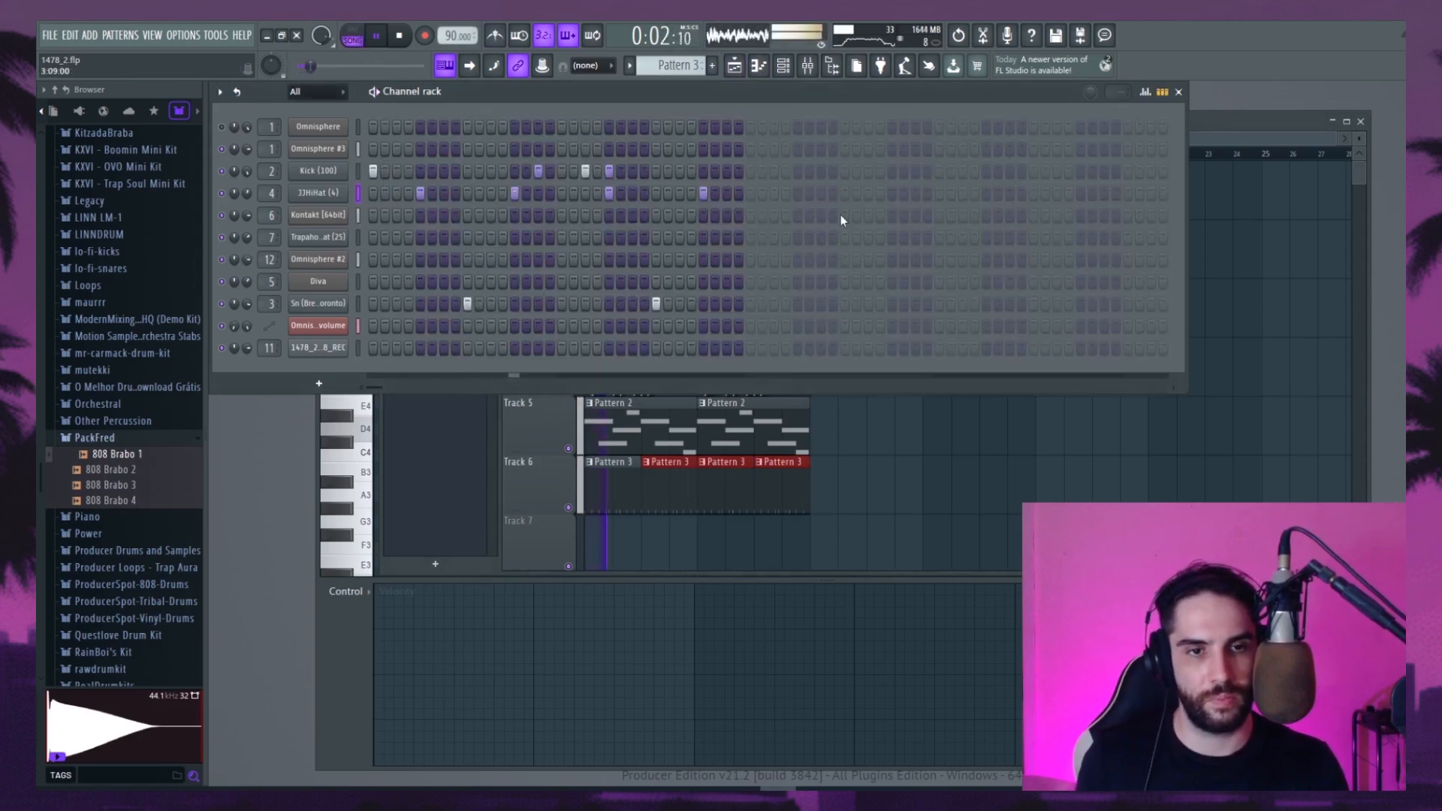
click(538, 171)
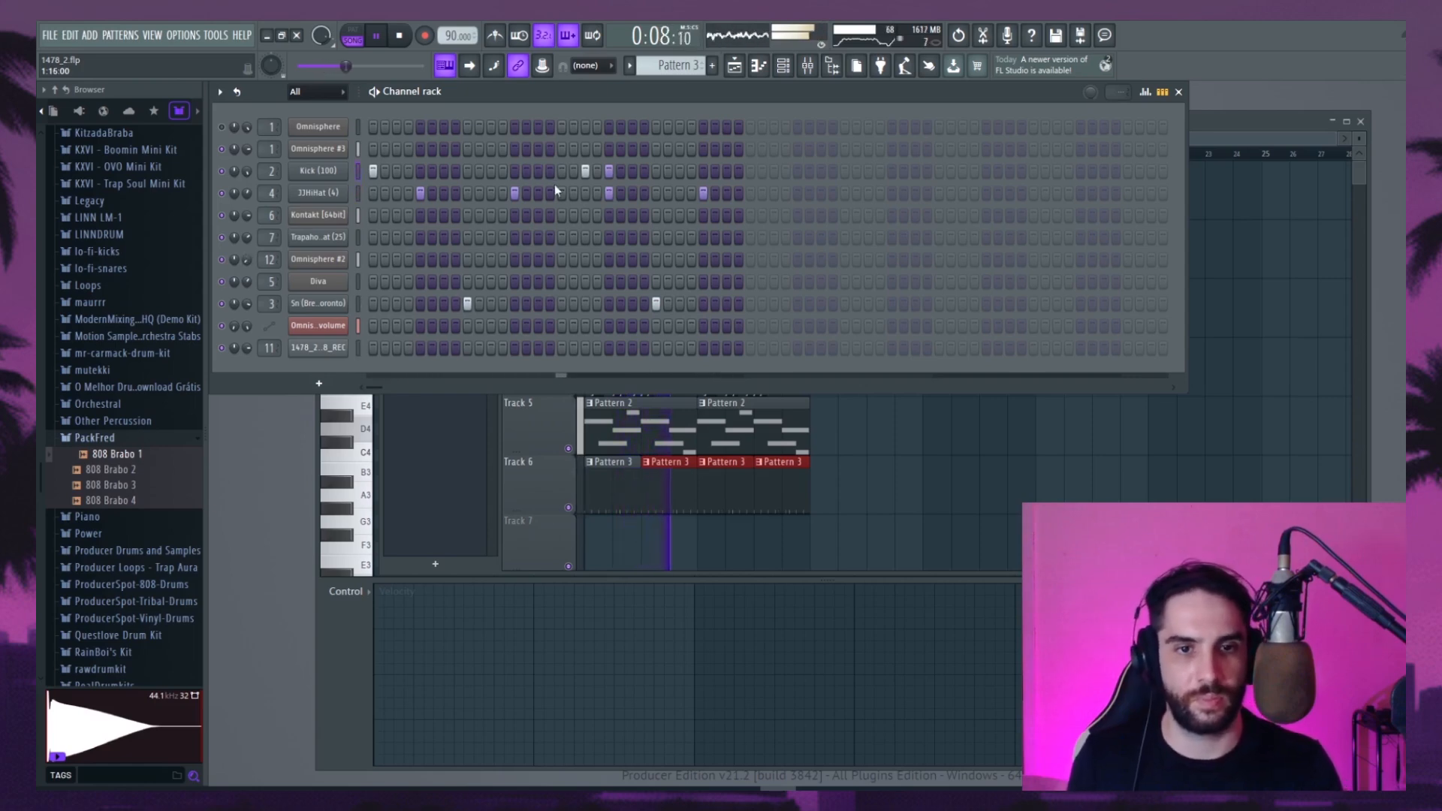
key(space)
Open the piano roll of the JJHiHat (4) channel and add a C5 note at the start of bar 1
right_click(340, 194)
click(381, 192)
drag(866, 149, 382, 172)
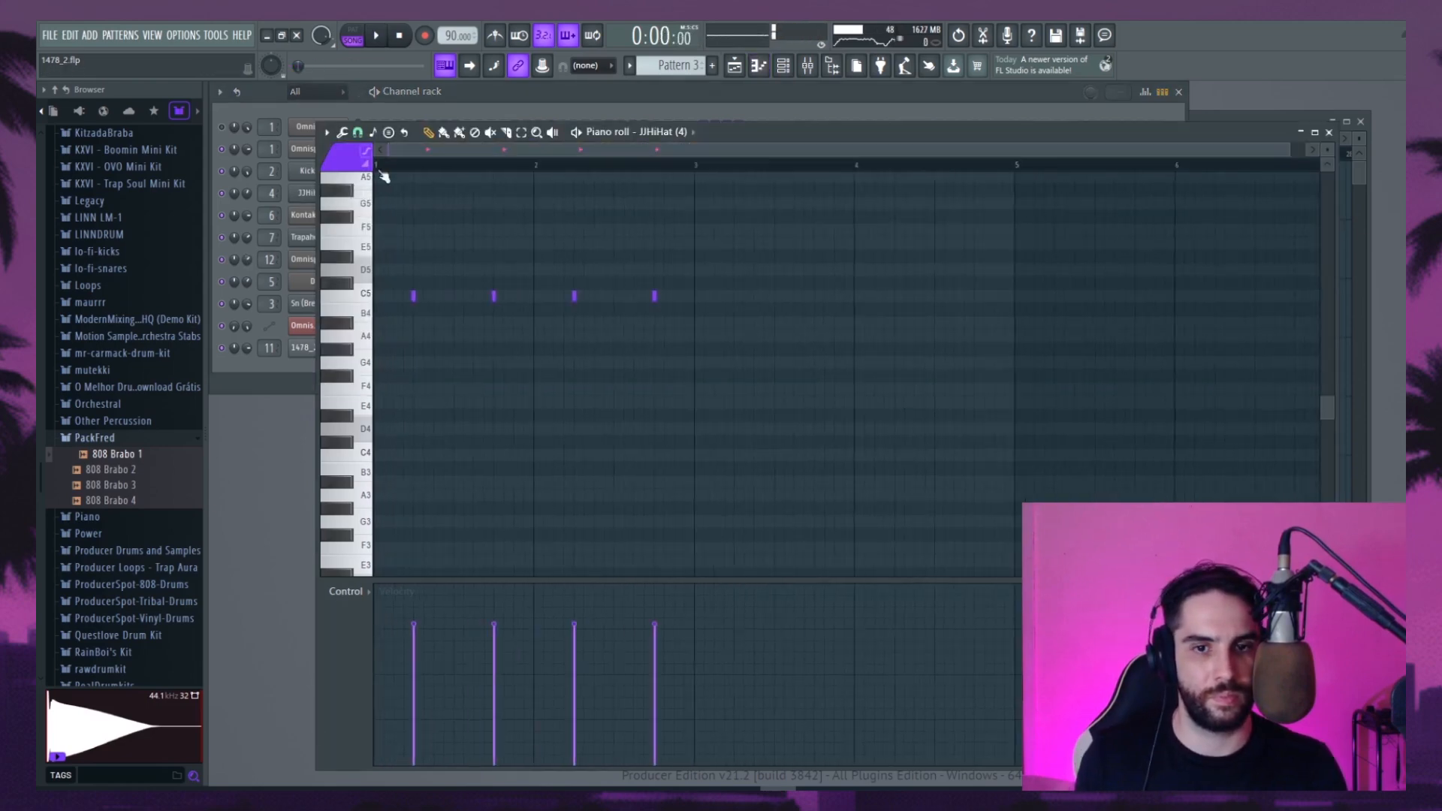
scroll(451, 183, up, 2)
key(space)
click(461, 133)
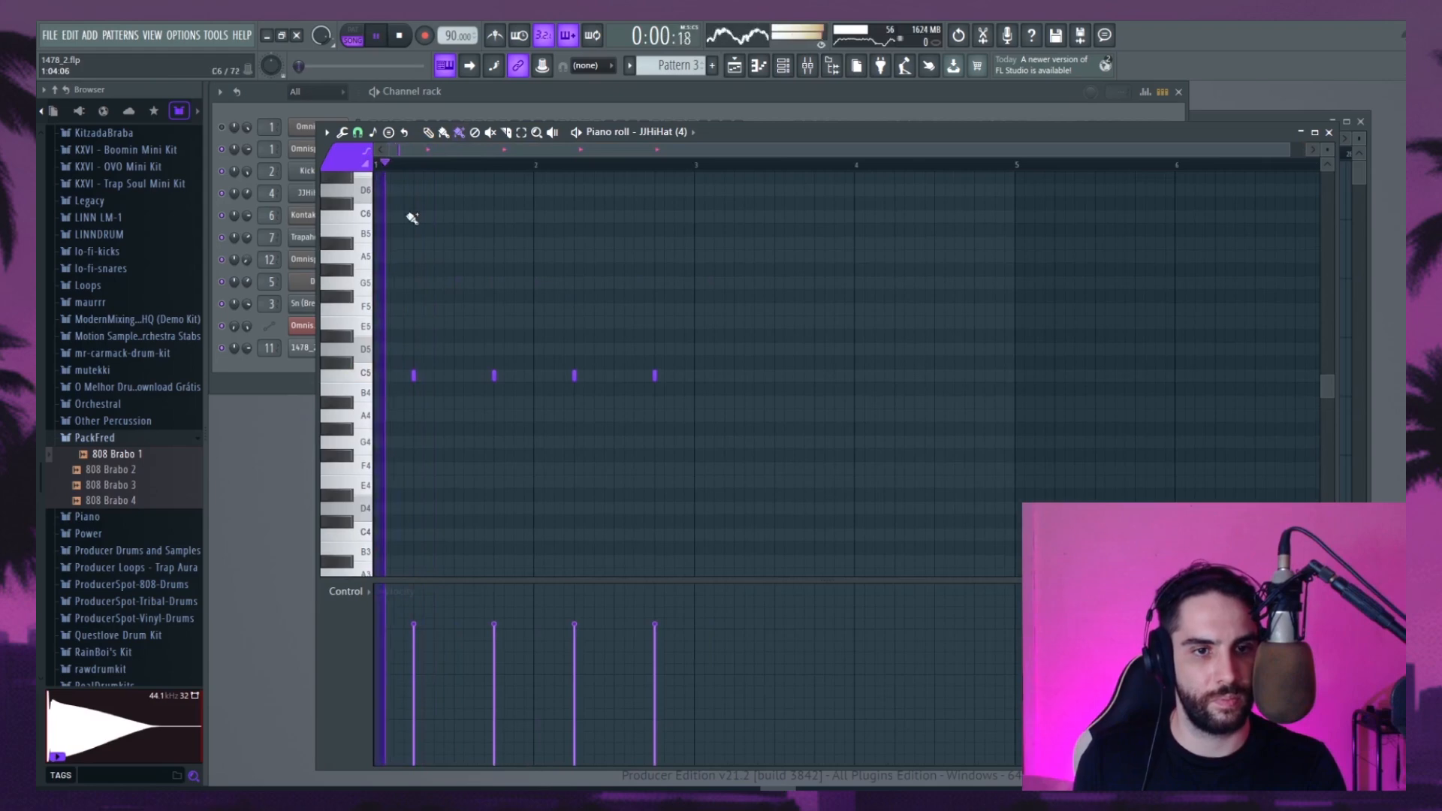
click(359, 134)
click(410, 180)
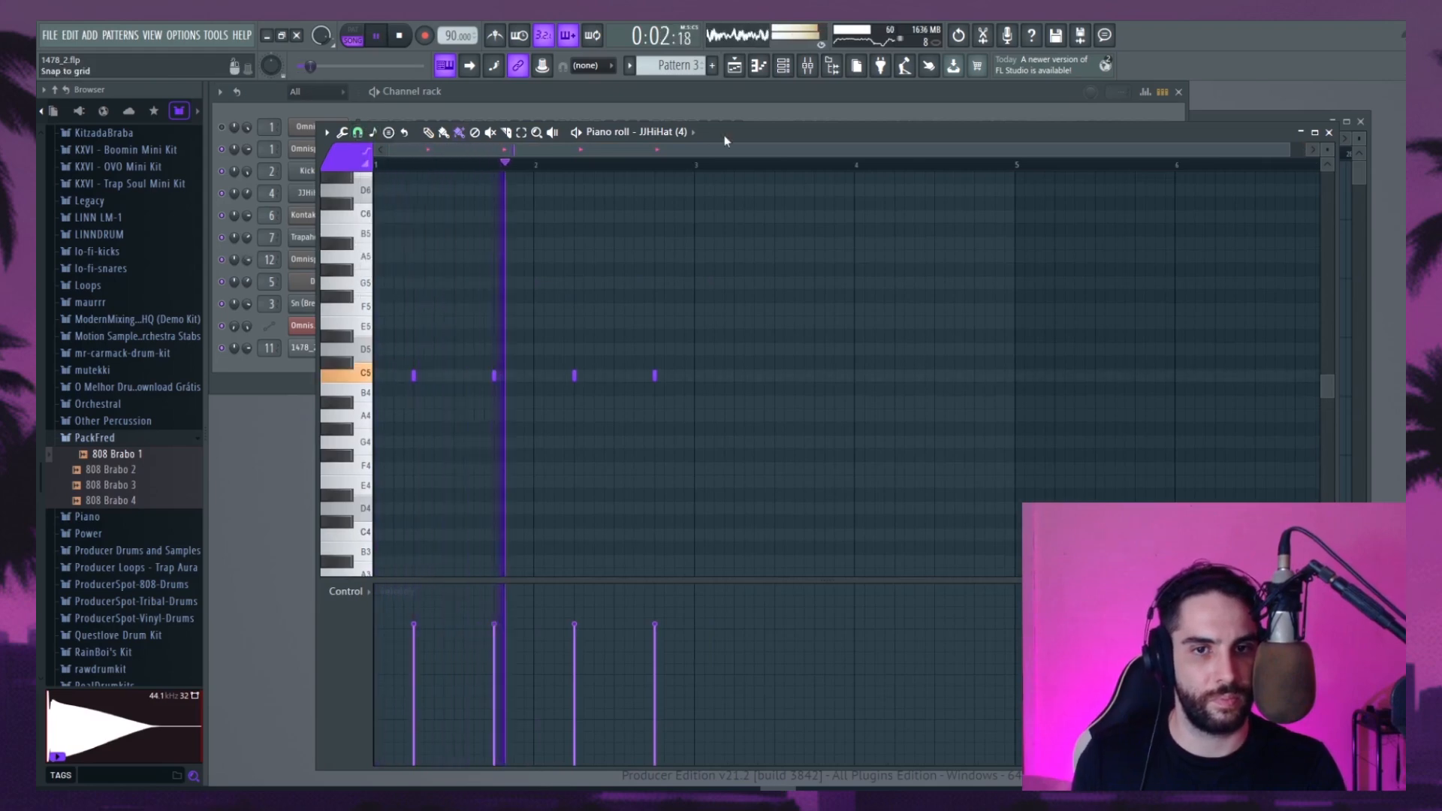
drag(725, 141, 716, 144)
key(space)
click(374, 367)
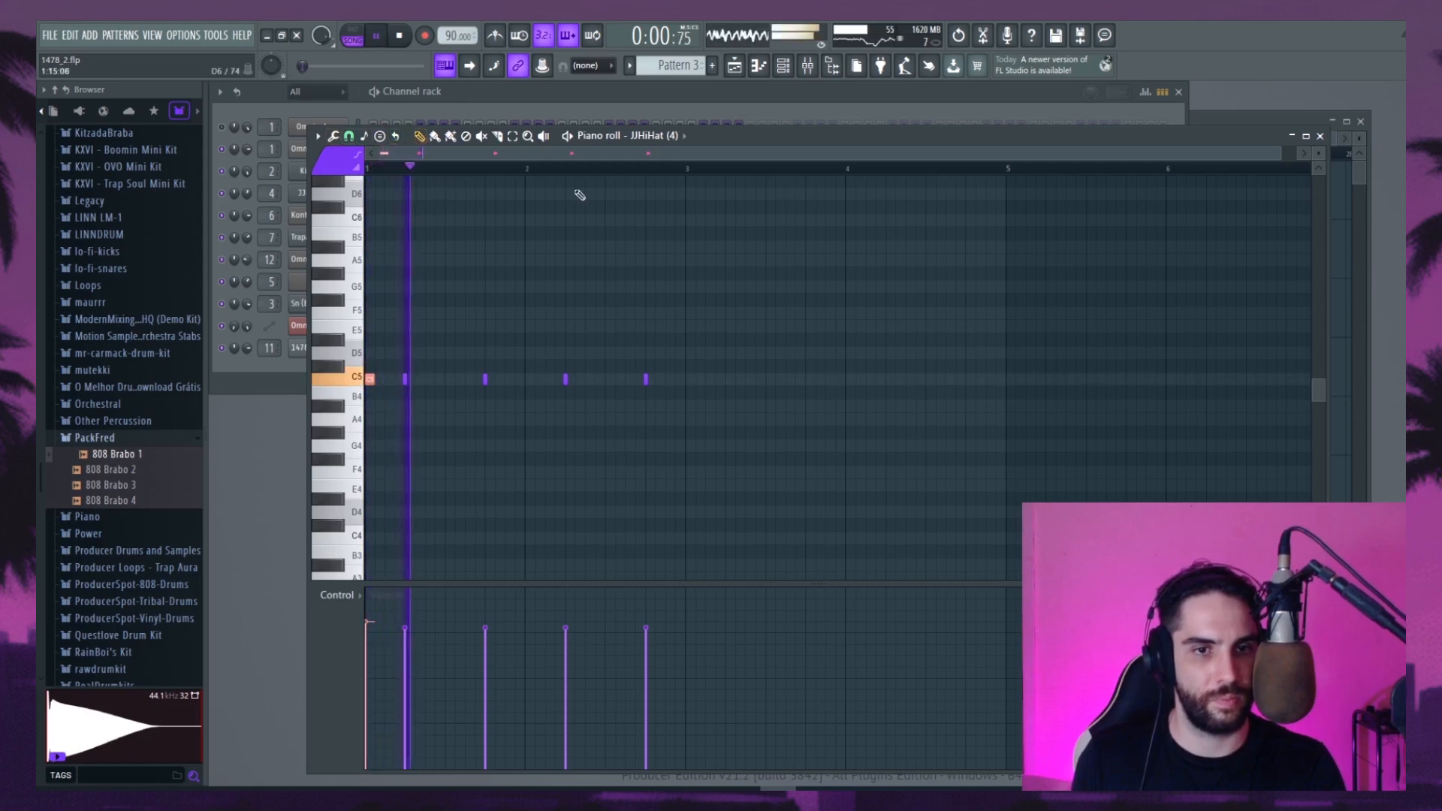
Try a three-note half-step hi-hat roll on C#5 in bar 1 and erase it
drag(1282, 154, 776, 181)
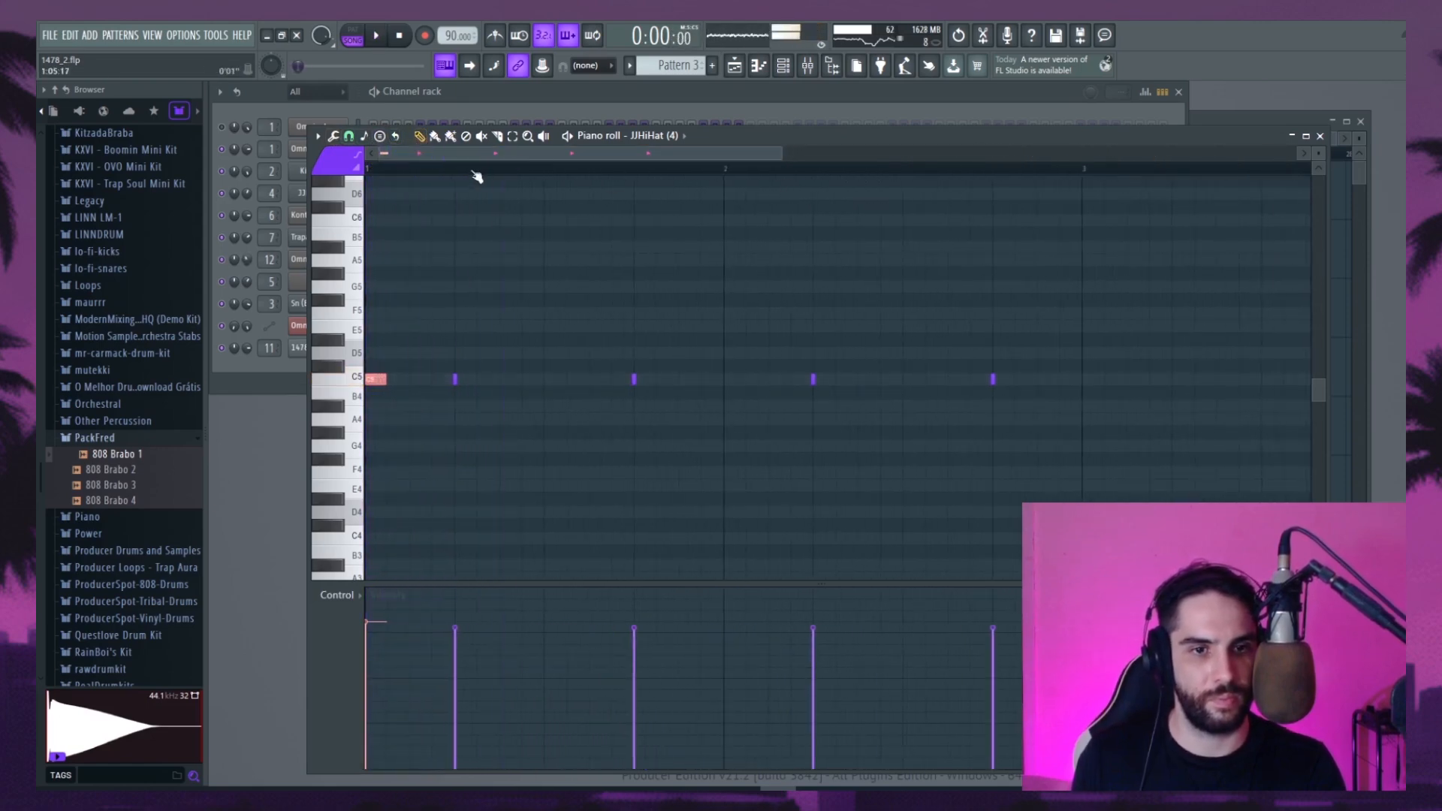
key(space)
click(359, 142)
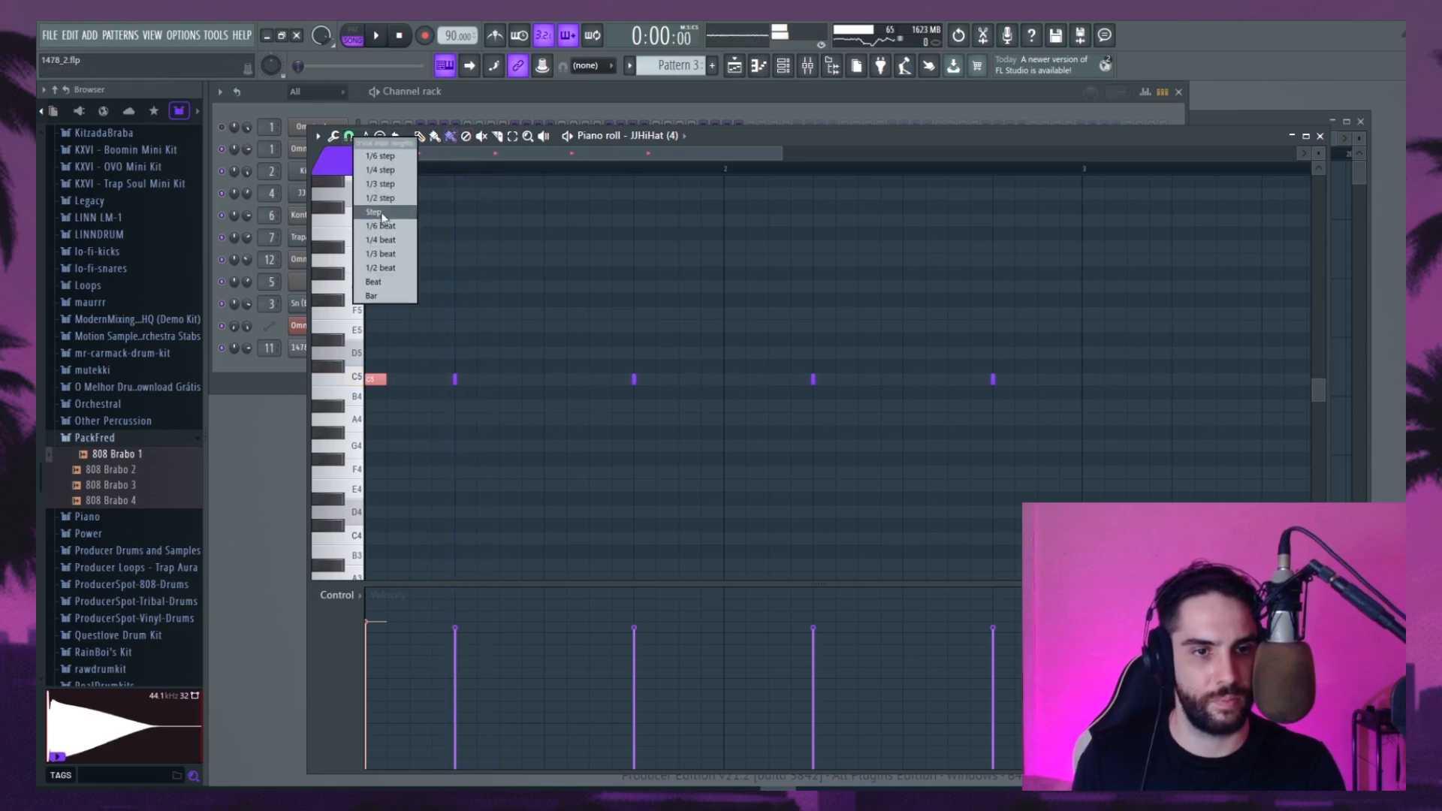
click(390, 191)
key(space)
drag(509, 367, 538, 365)
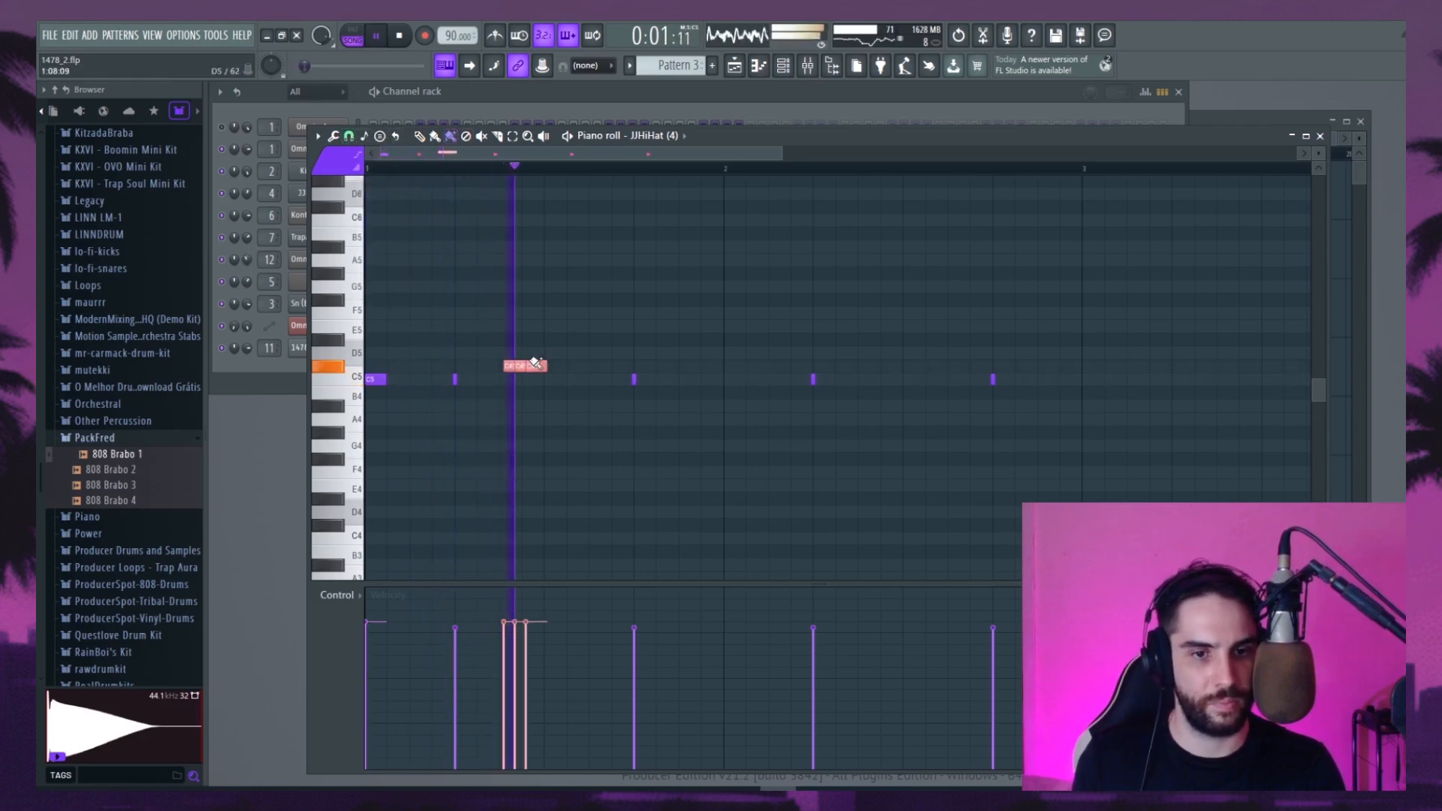
key(space)
right_click(543, 365)
key(space)
Try a four-note hi-hat roll on D5 around step 7 of bar 1 and erase it
click(351, 139)
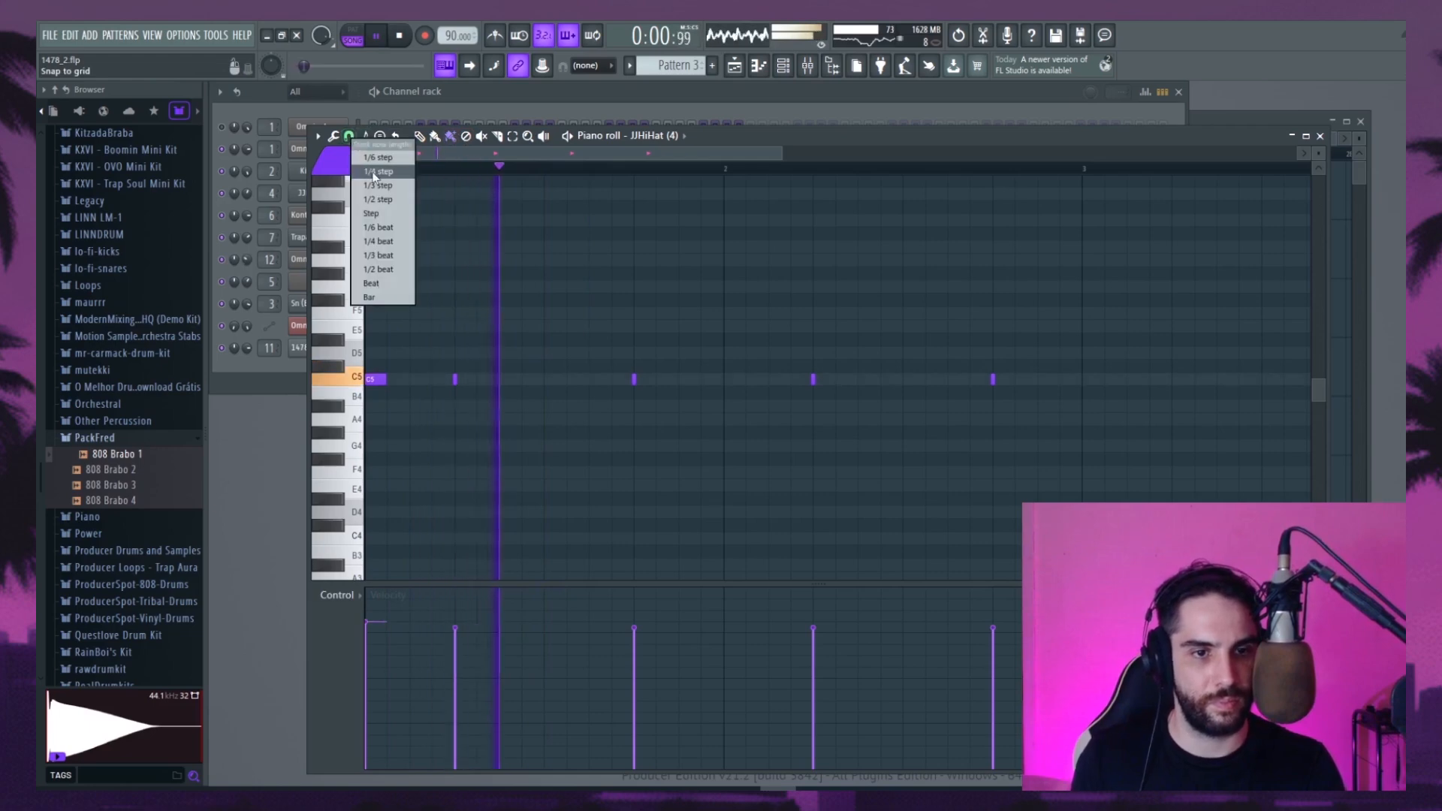
click(387, 186)
key(space)
key(space)
drag(500, 364, 546, 352)
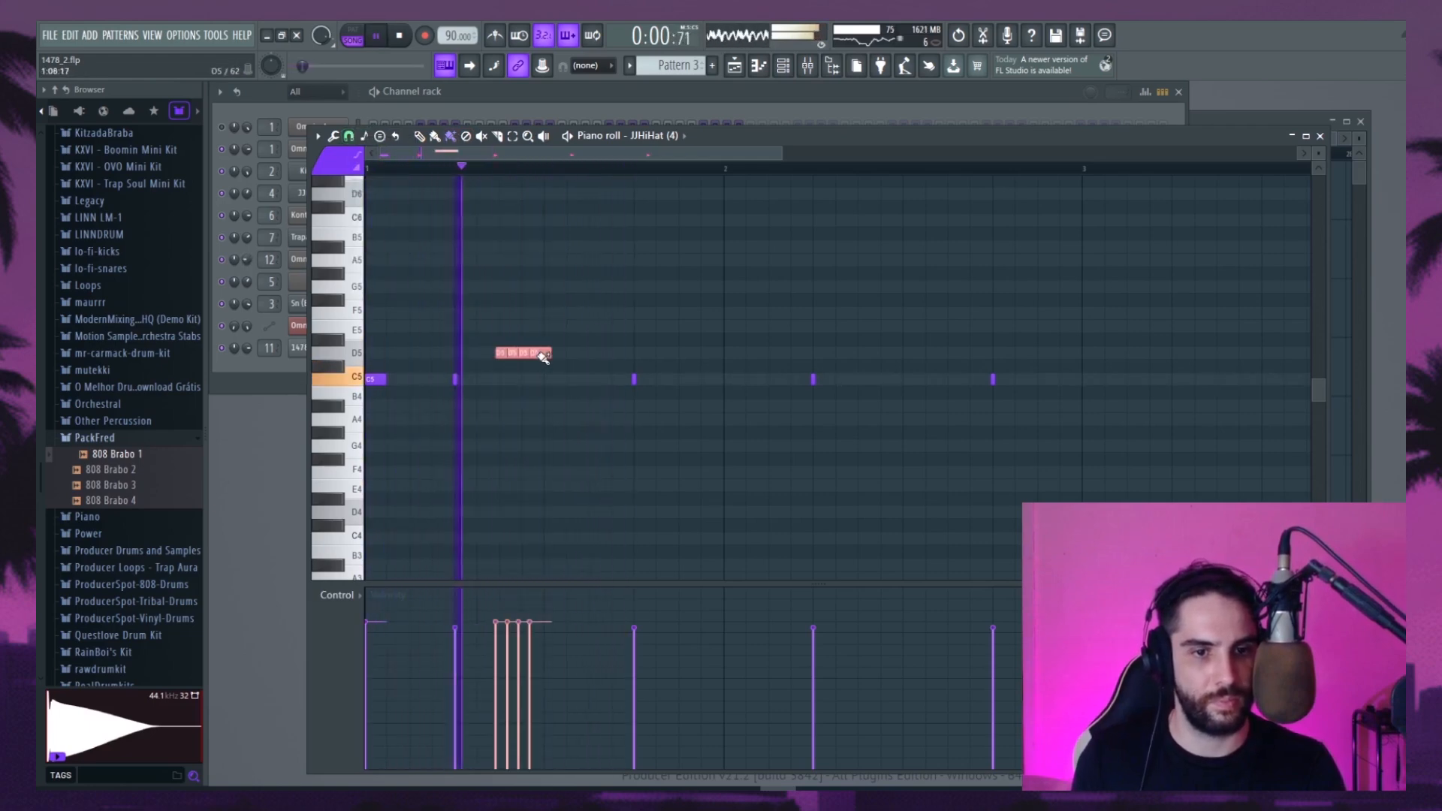
right_click(560, 353)
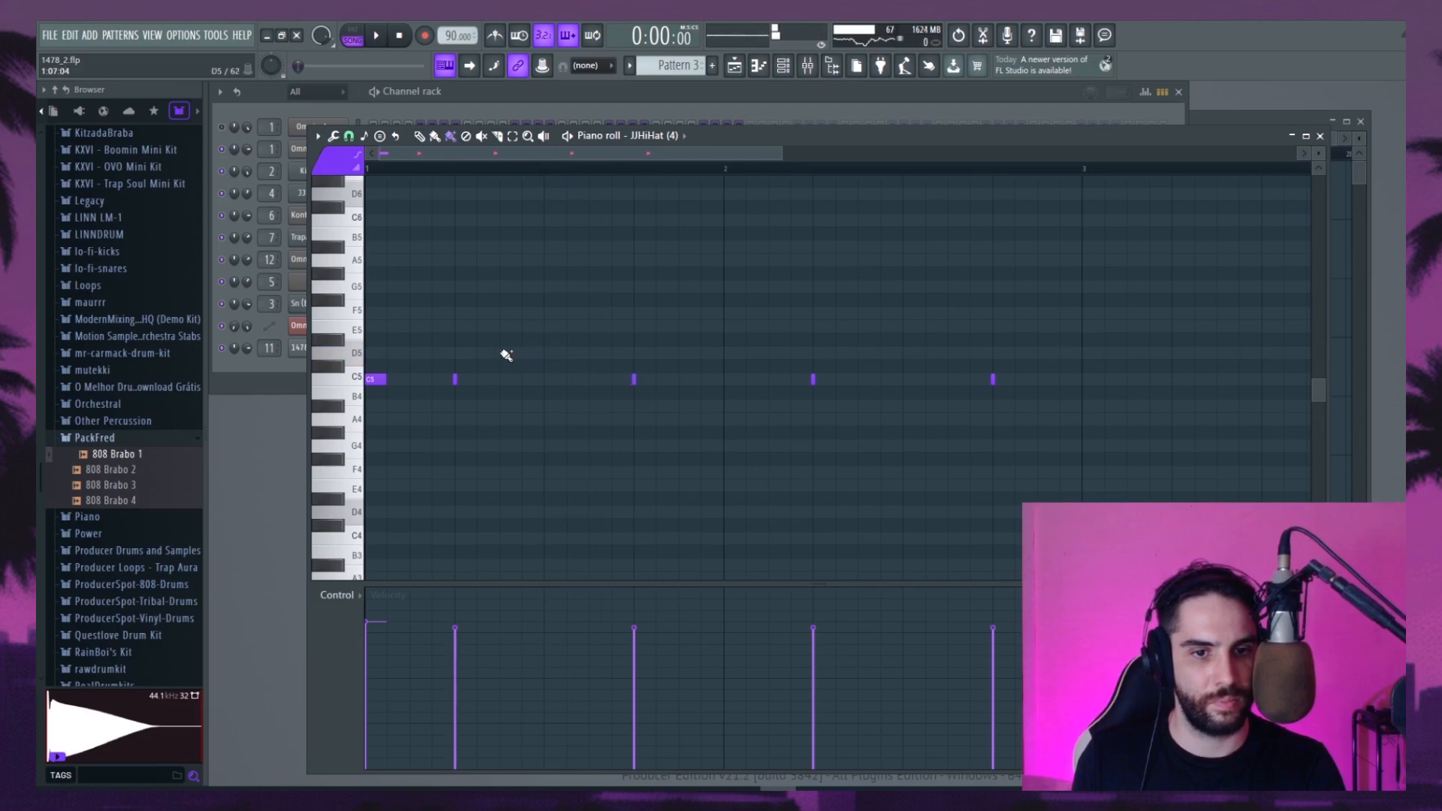
Retry the D5 hi-hat roll in bar 1, including as a single longer note, and erase these attempts
key(space)
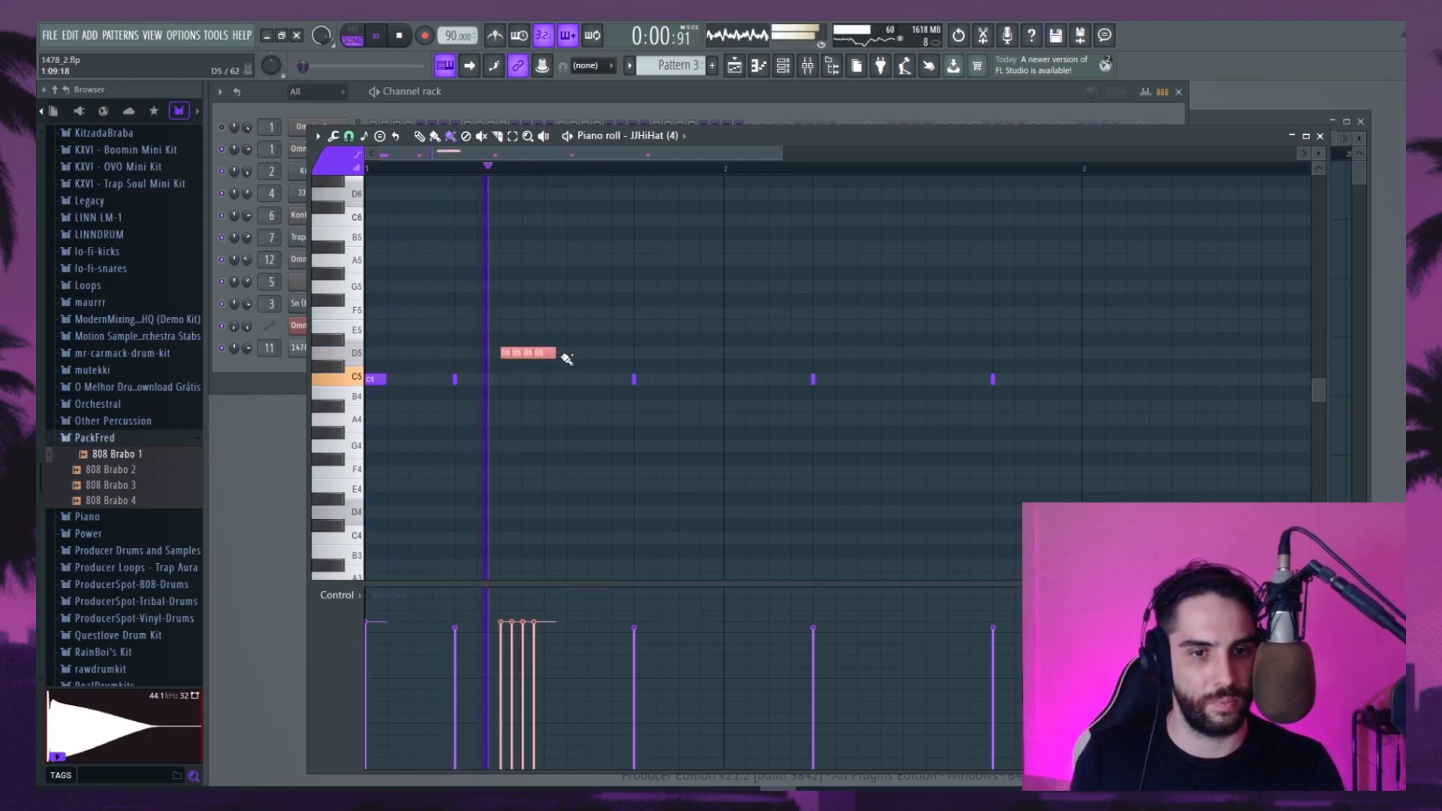
key(space)
key(space)
right_click(515, 365)
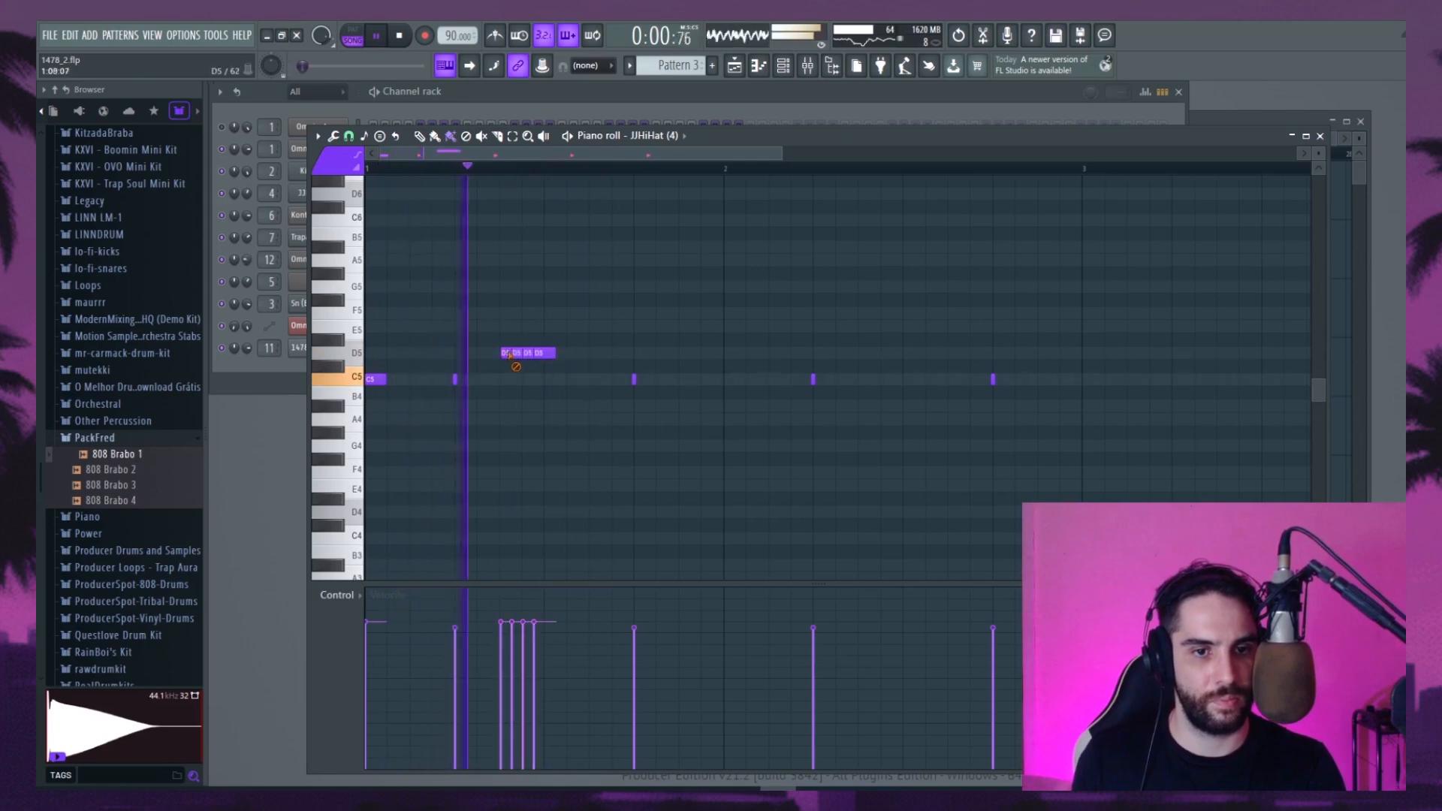
key(space)
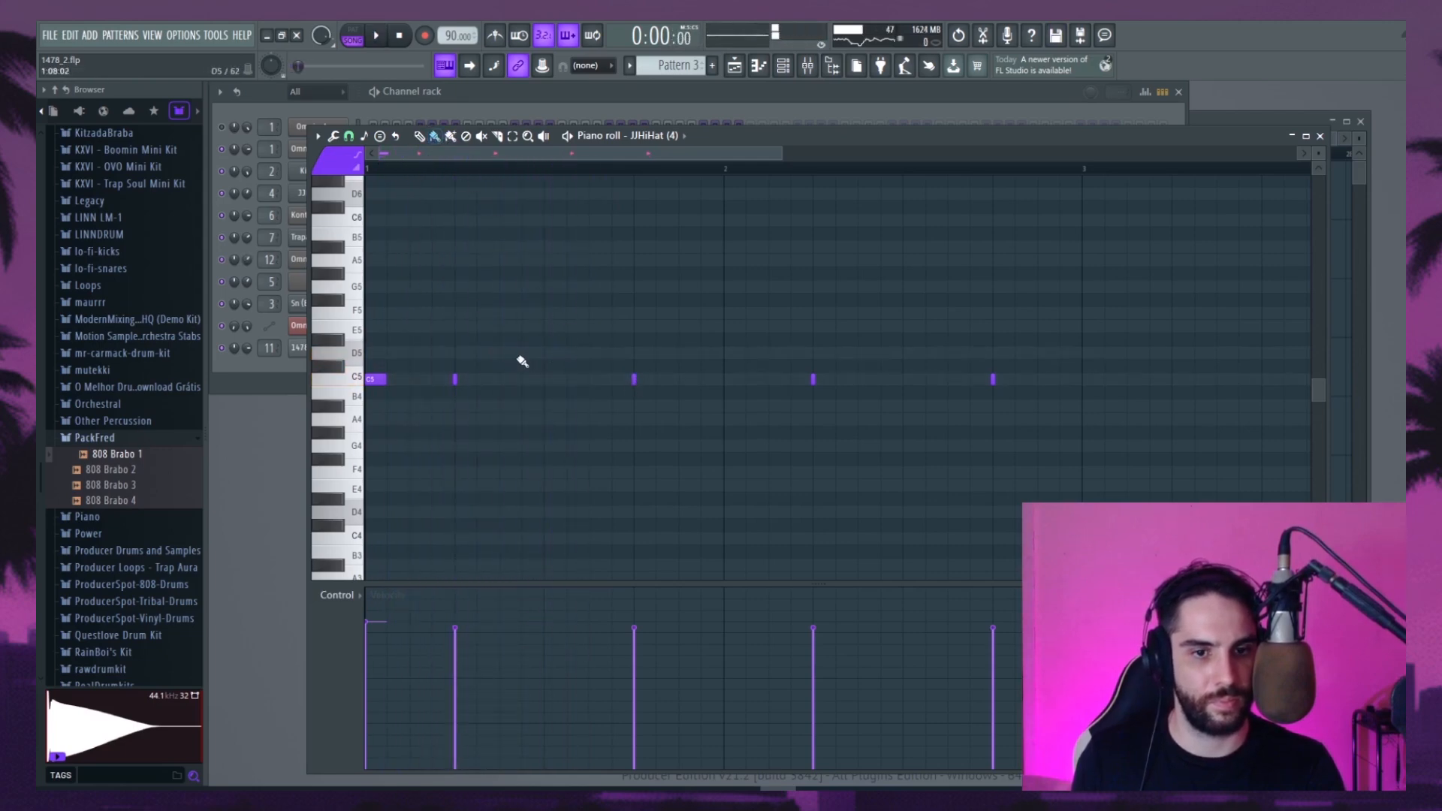
click(523, 361)
key(space)
key(space)
right_click(493, 356)
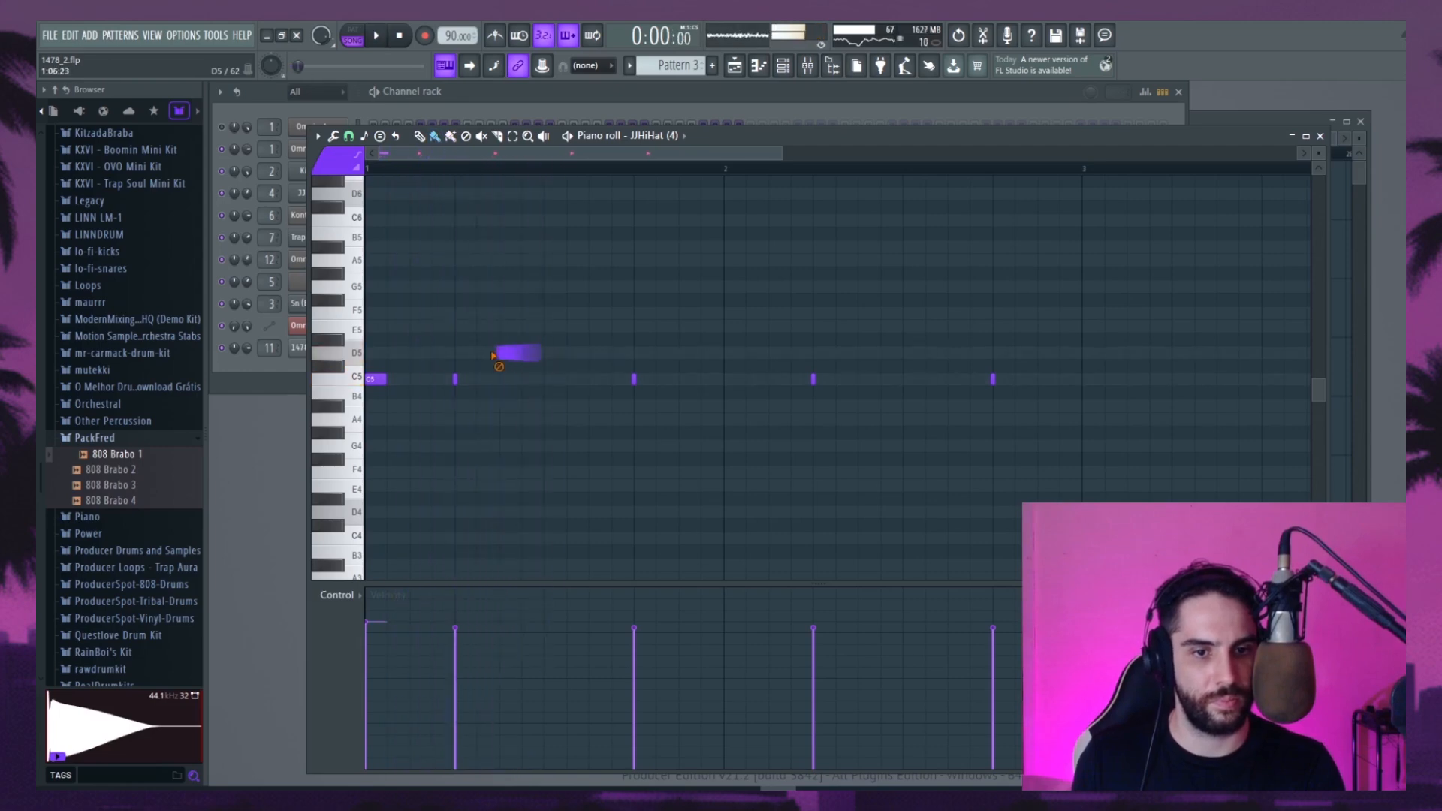
Set the snap to 1/3 step and paint a roll of six D5 hi-hat notes from step 7 of bar 1
click(350, 136)
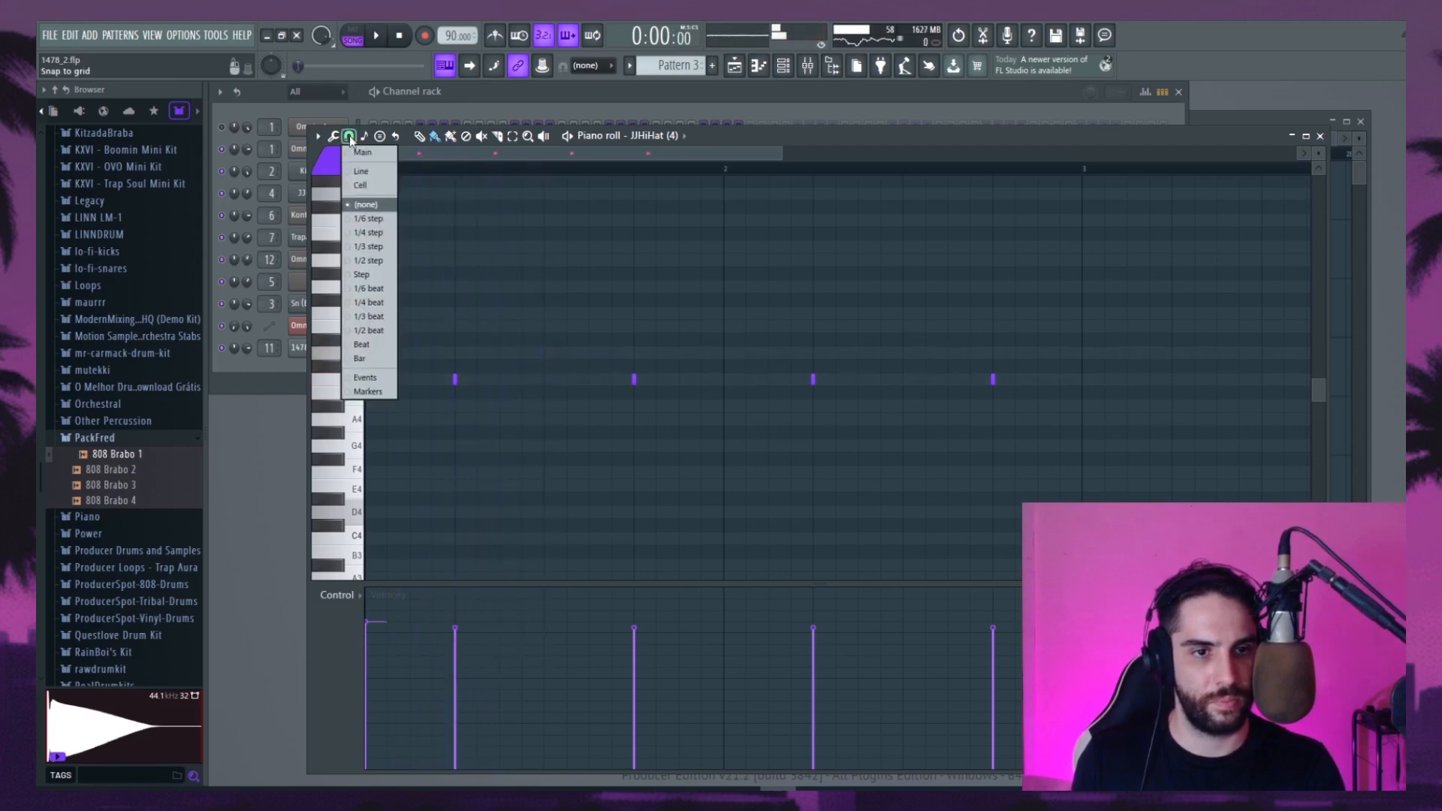
click(366, 239)
key(space)
drag(500, 353, 548, 363)
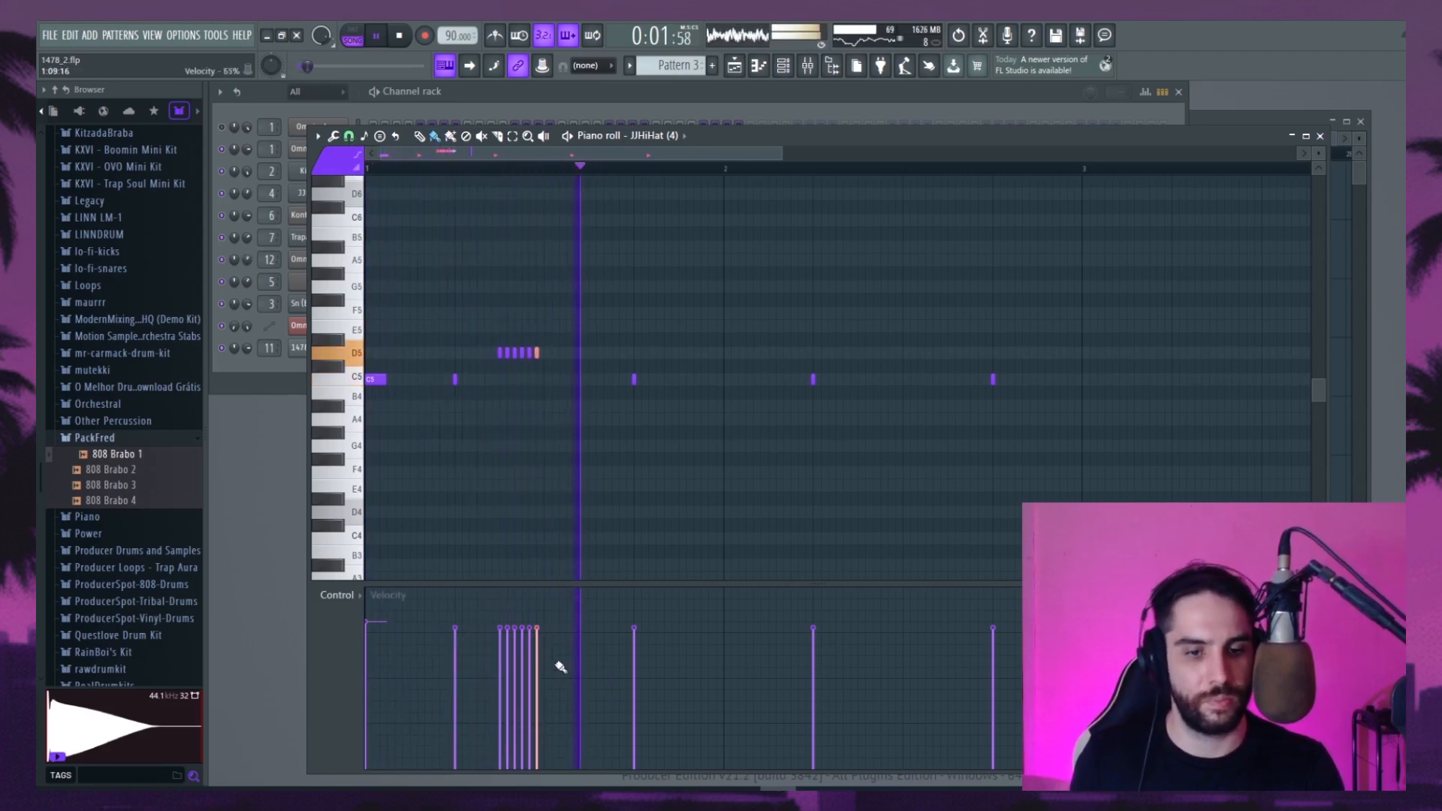
Add C5 hi-hat hits on steps 15 and 19 and a G4 hit on step 31, and close the piano roll
click(679, 380)
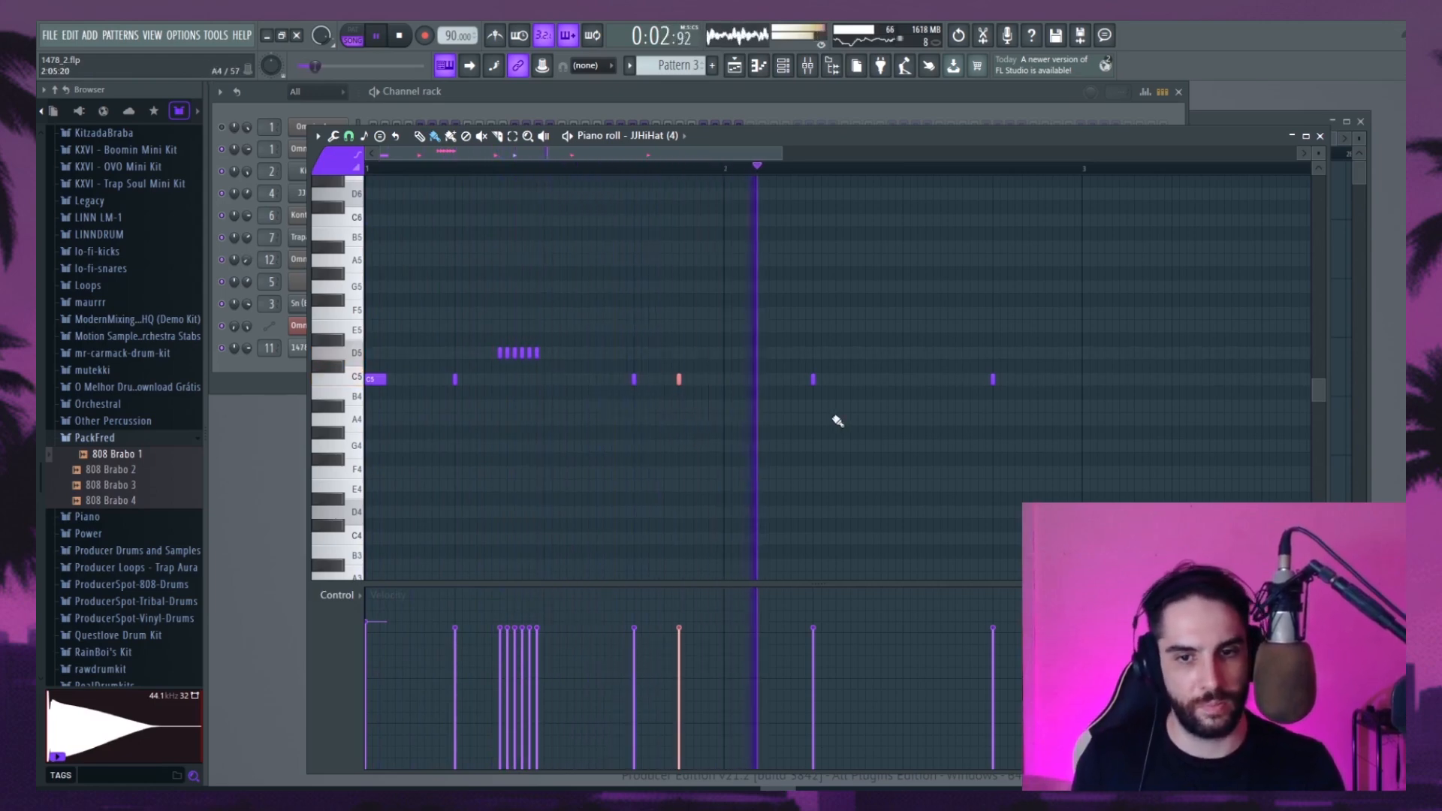
click(769, 379)
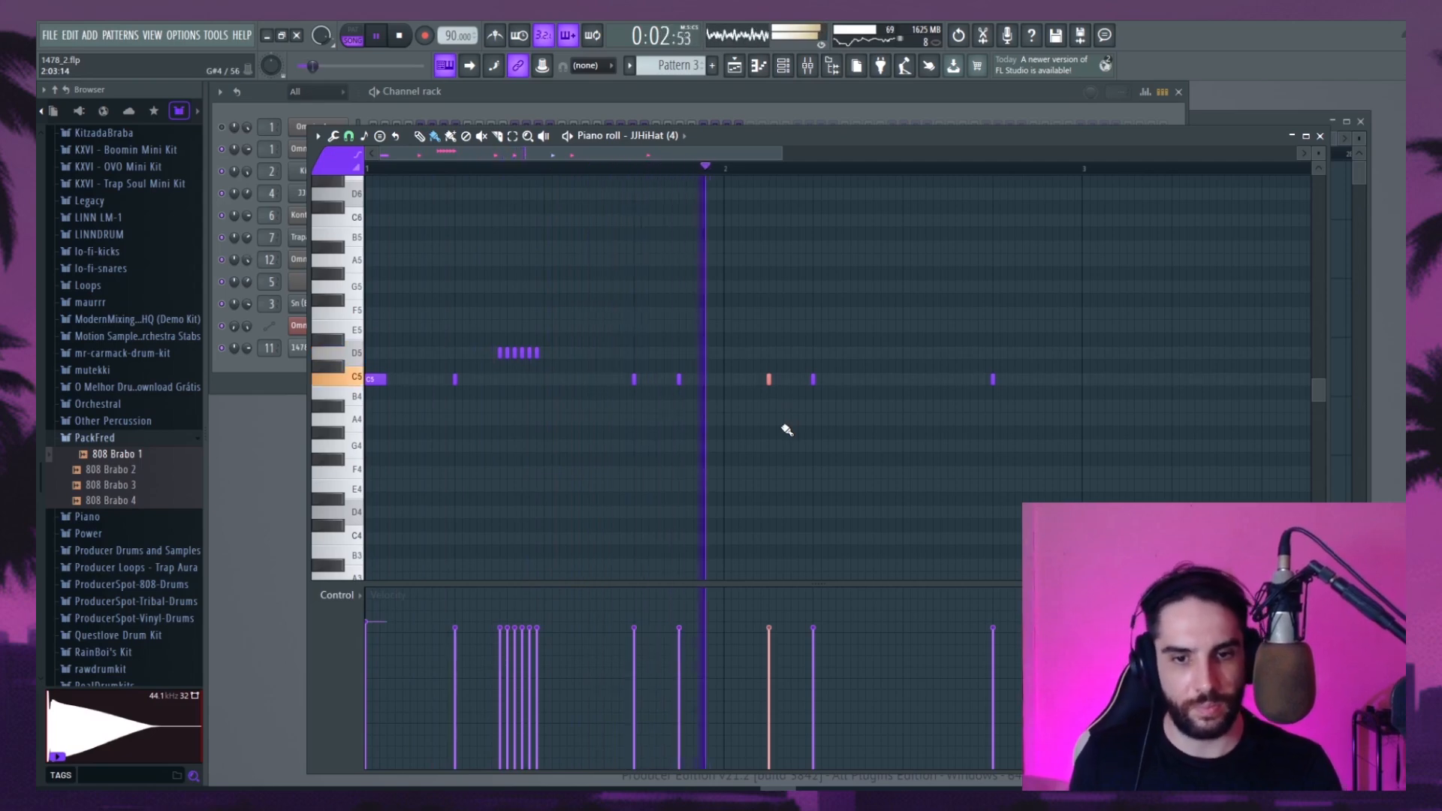
click(1038, 446)
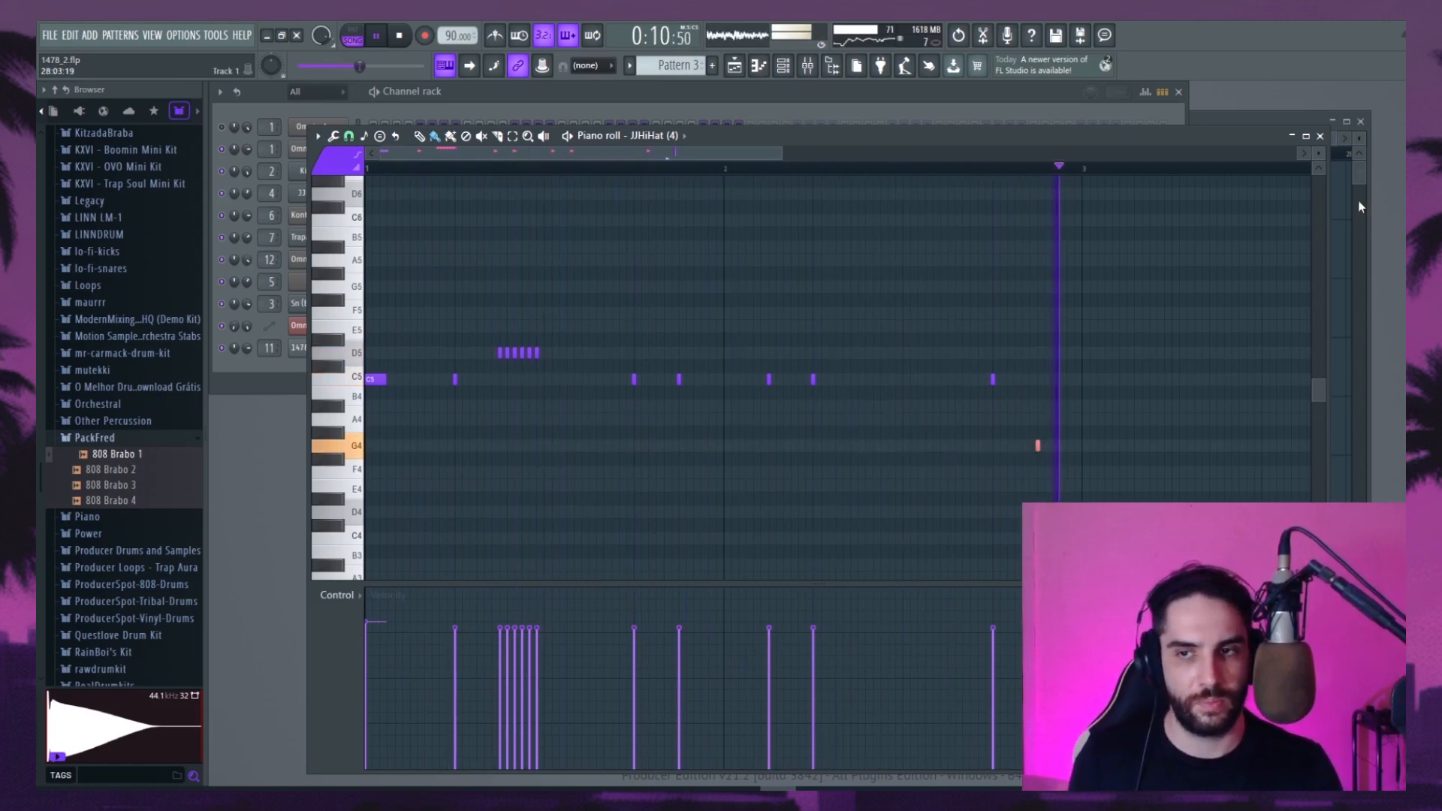
click(1319, 136)
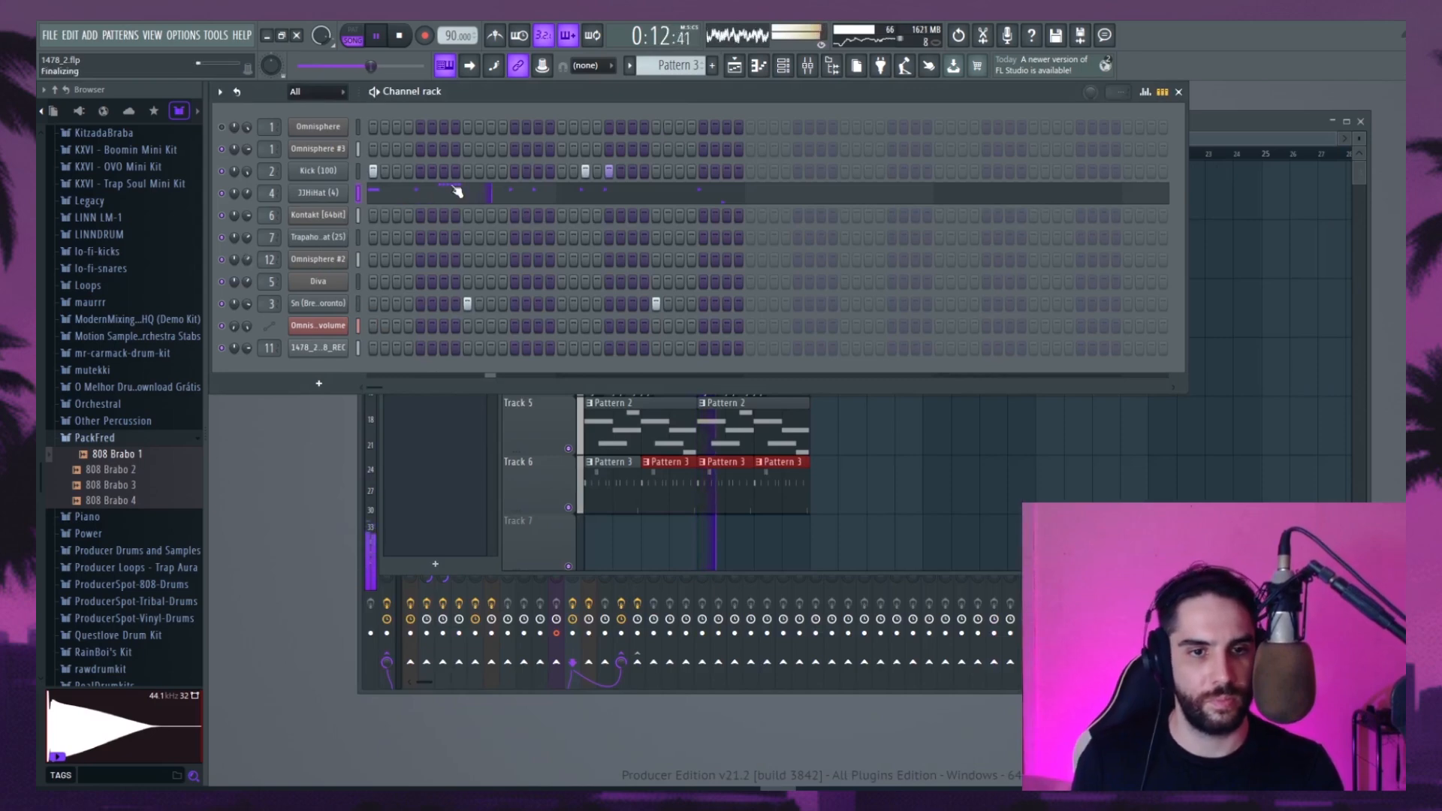
Lower the velocities of the six D5 hi-hat roll notes to about 59%
click(453, 191)
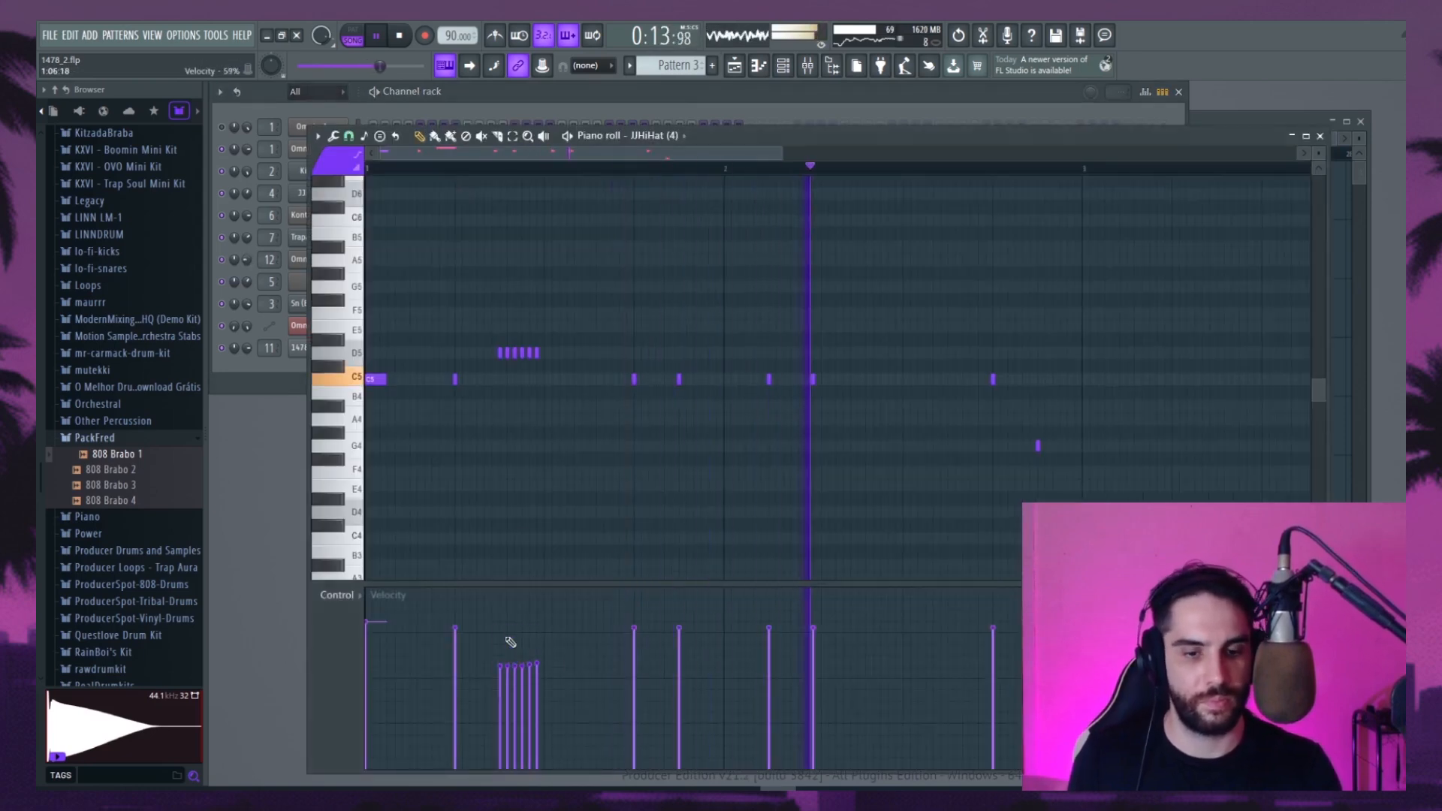
click(734, 65)
key(space)
click(257, 98)
click(49, 35)
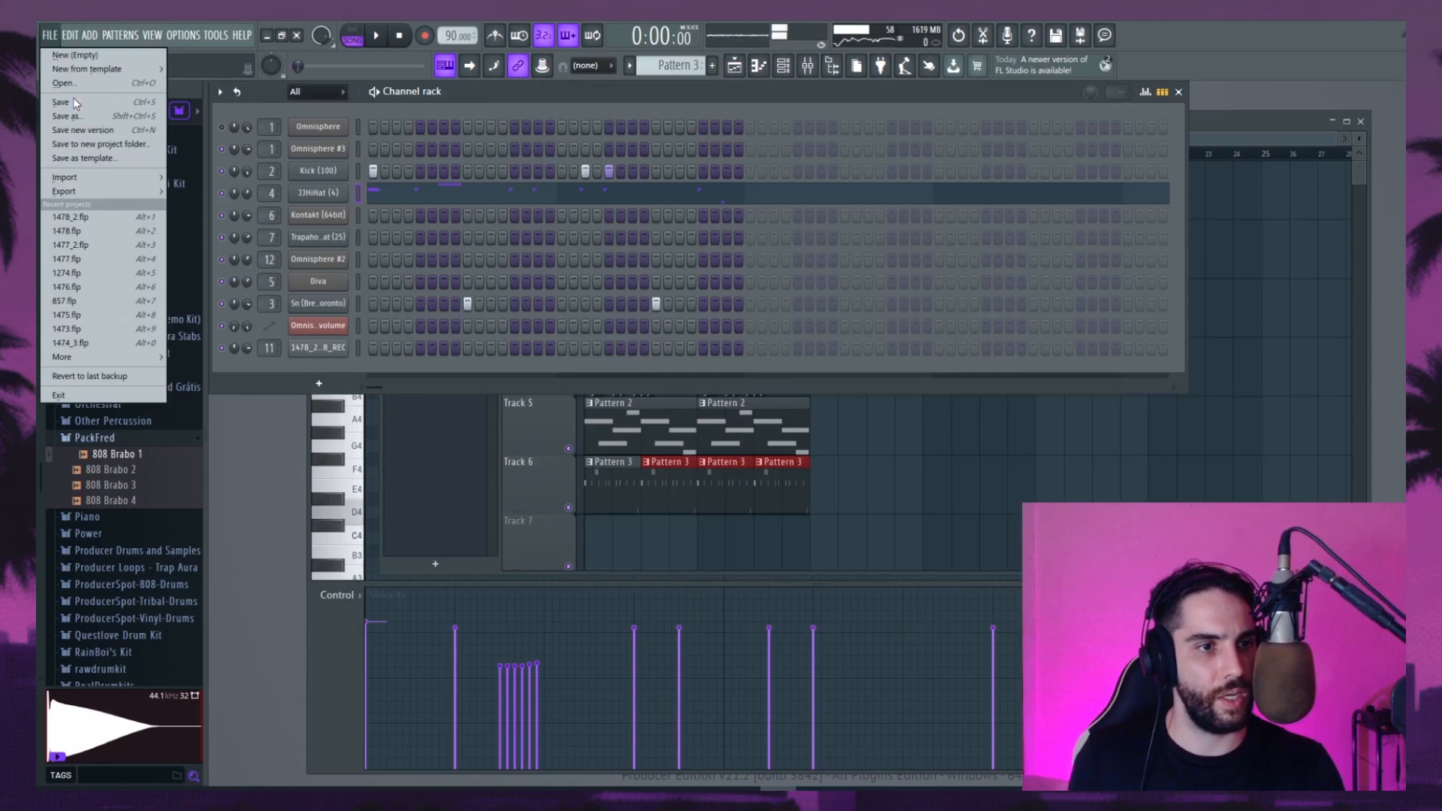
Copy the Kontakt bass line of Pattern 4 into the Diva channel of a new Pattern 5
click(712, 65)
key(Return)
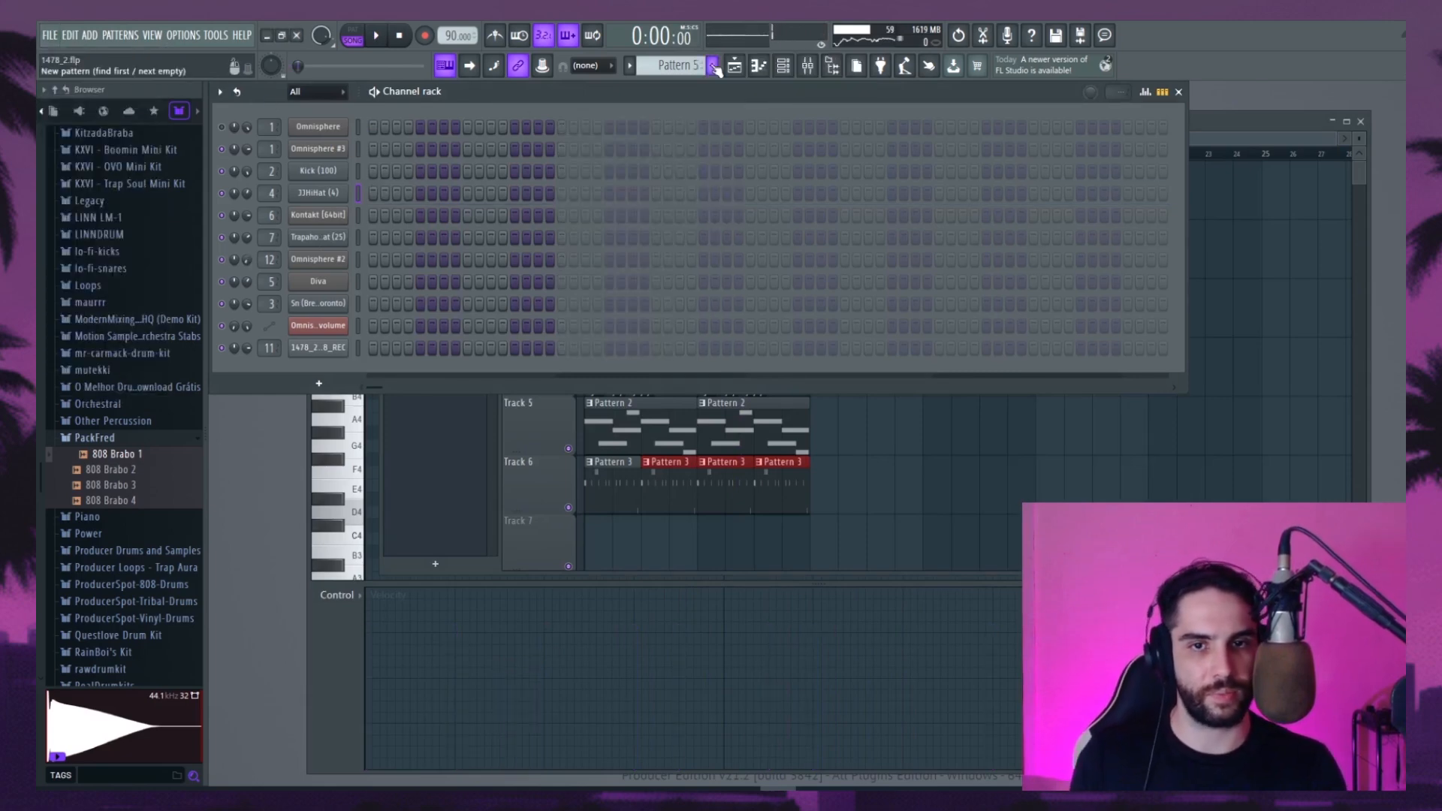
click(733, 66)
click(451, 97)
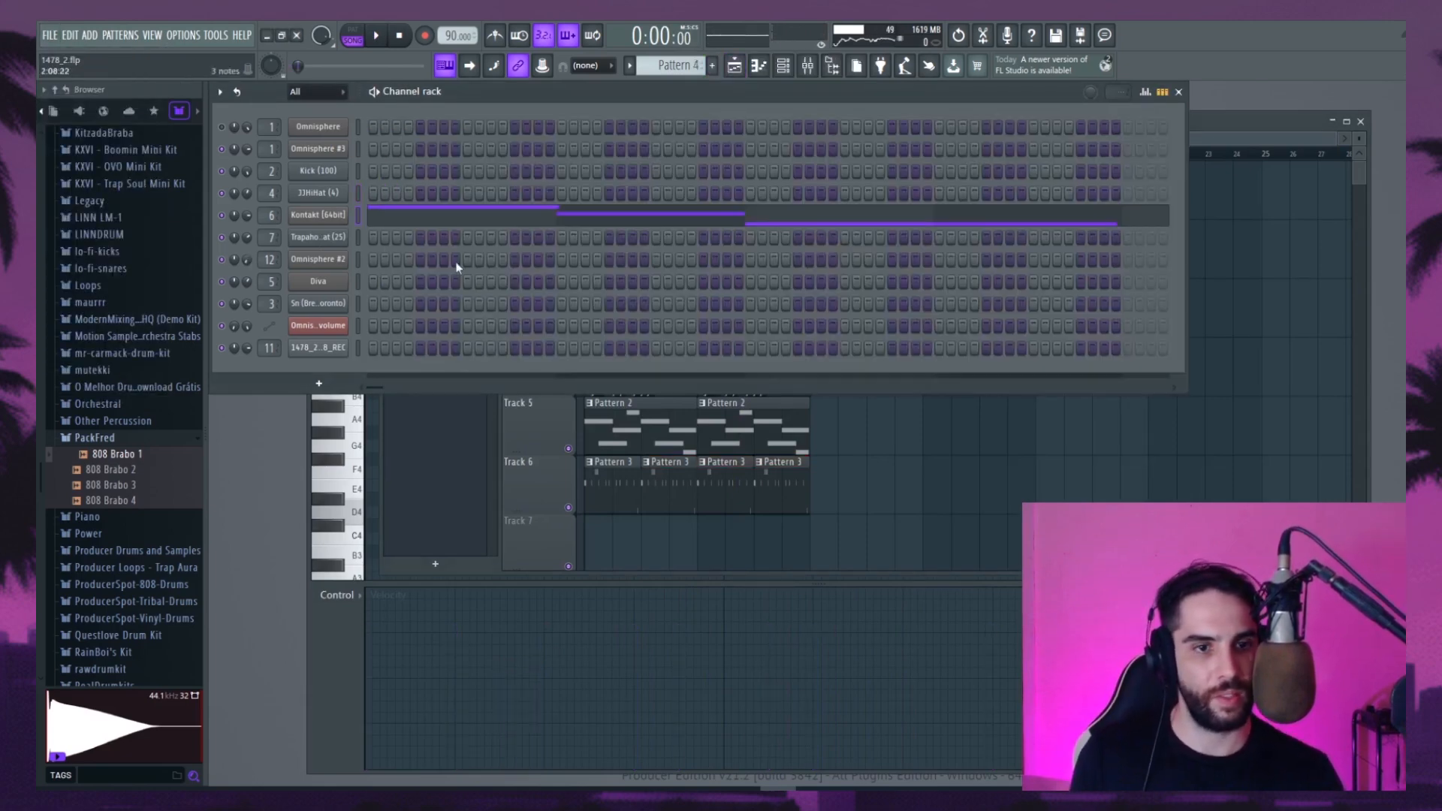
click(713, 66)
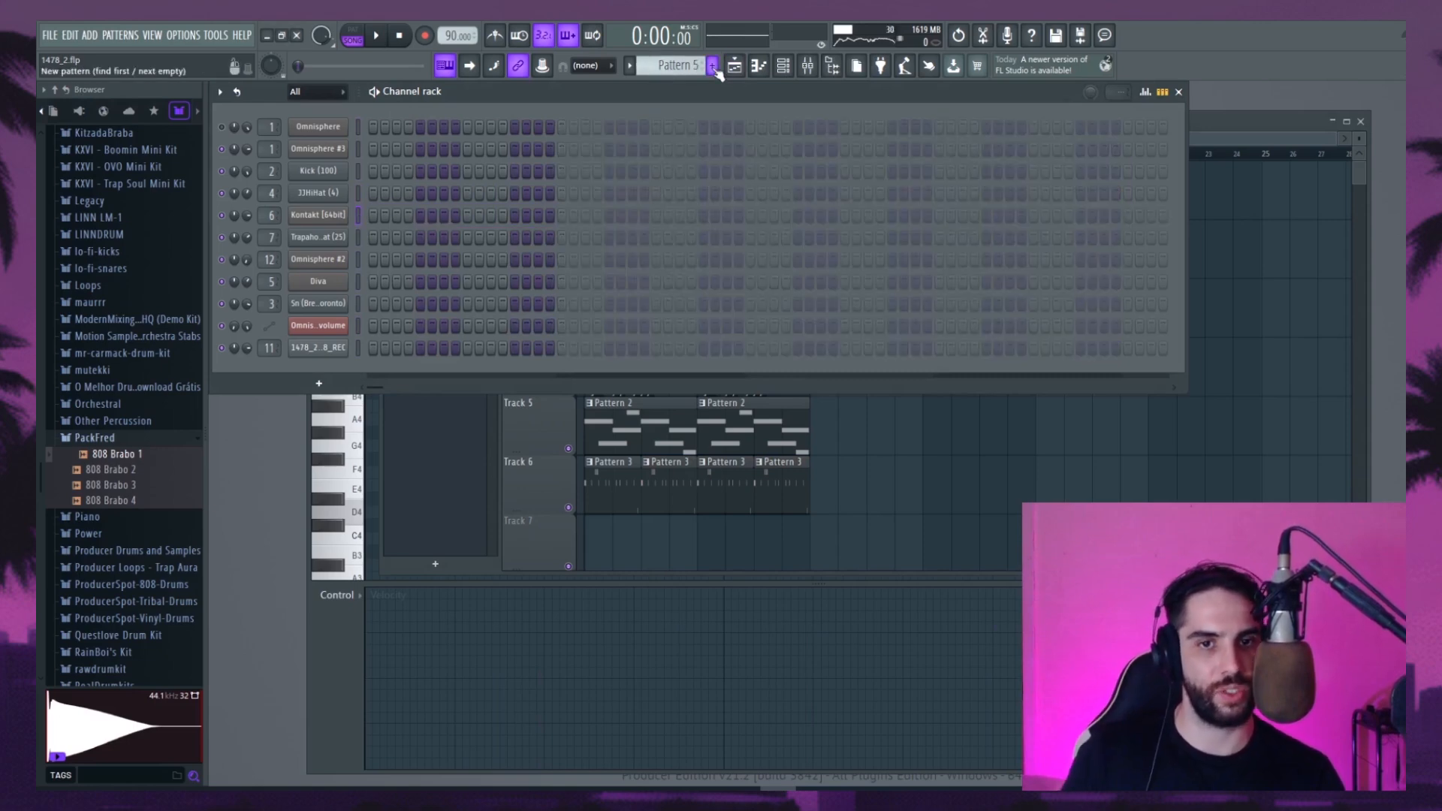
right_click(344, 282)
click(380, 280)
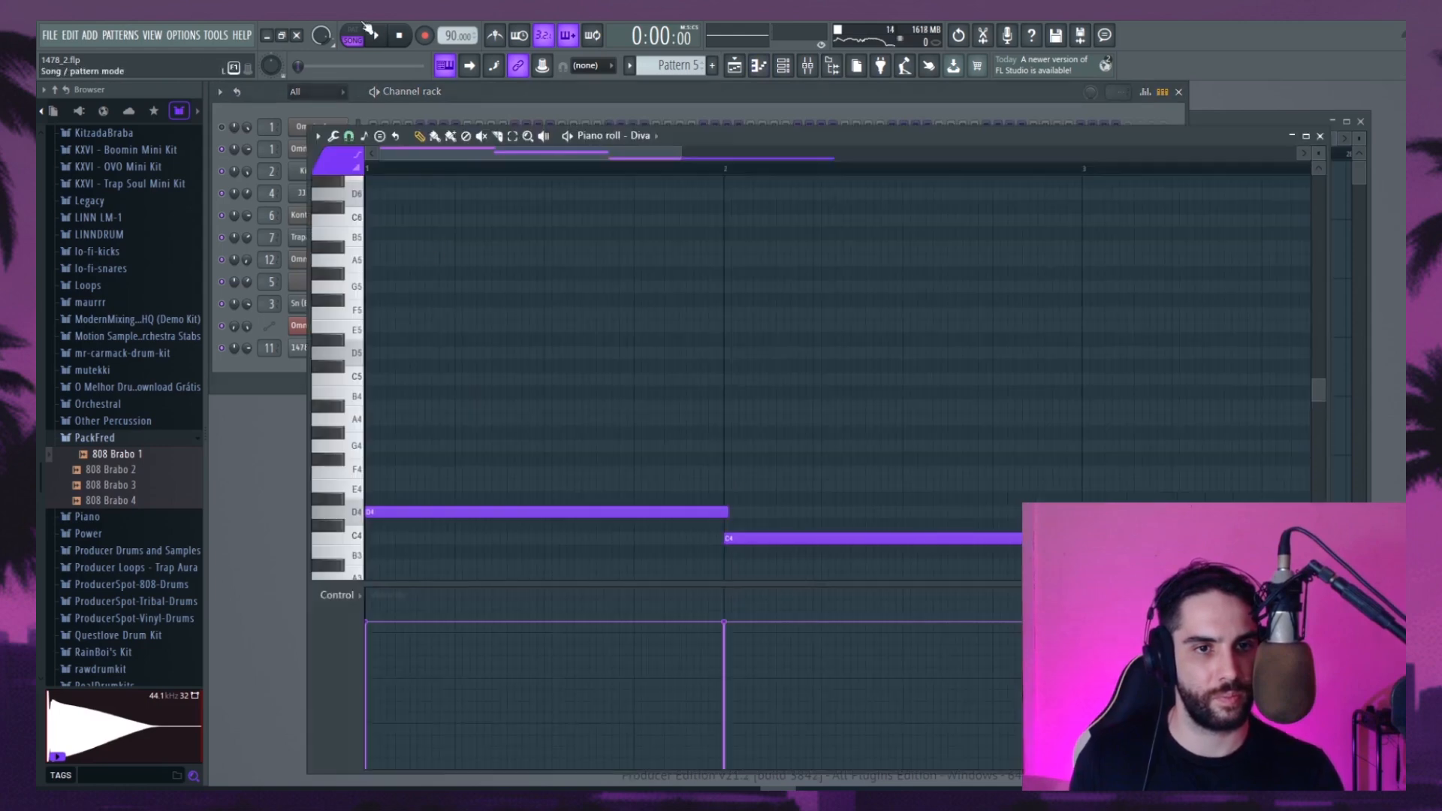
Place Pattern 5 twice on Track 7 across bars 1 to 8 and play it back
click(361, 29)
key(space)
drag(682, 153, 952, 155)
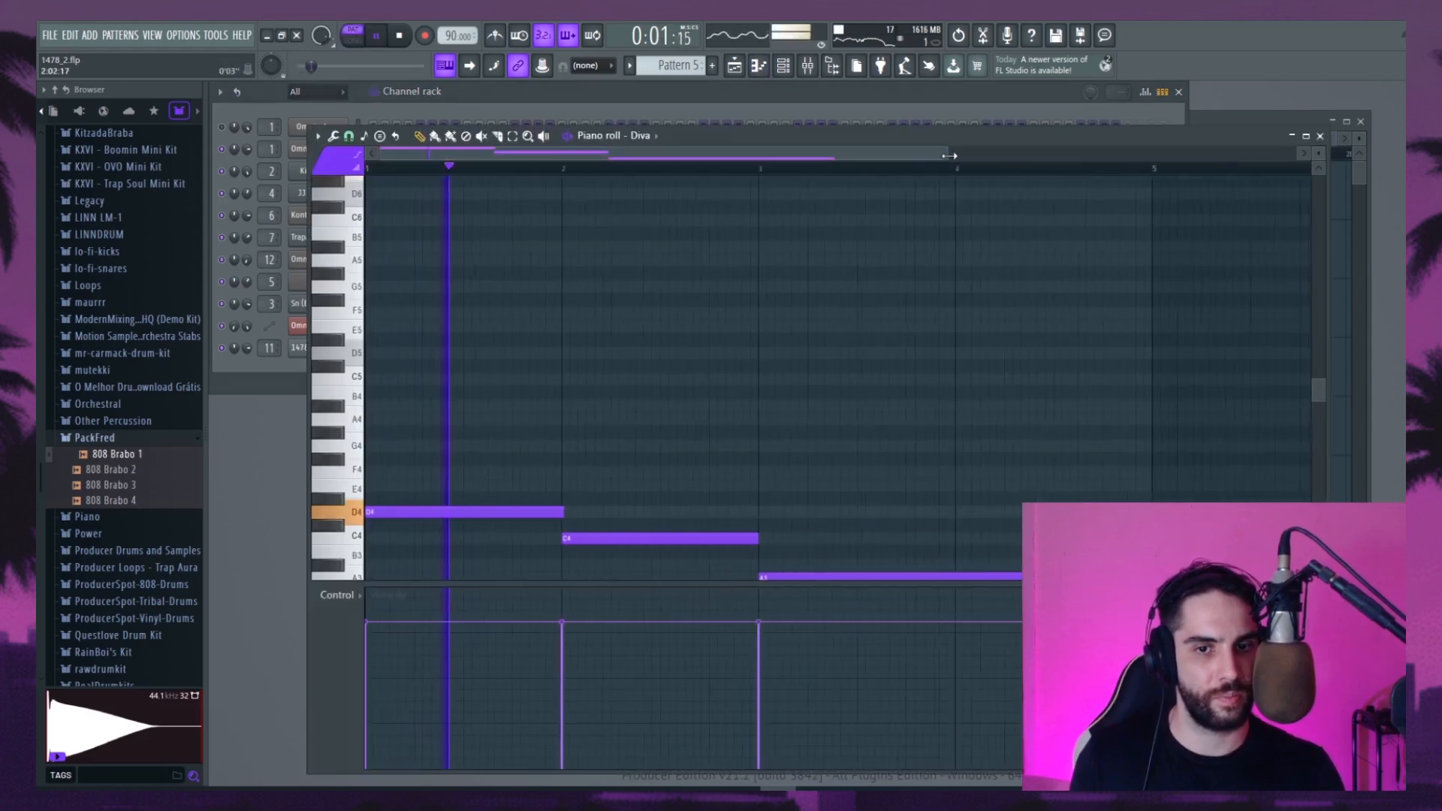
scroll(712, 218, down, 3)
key(space)
click(735, 66)
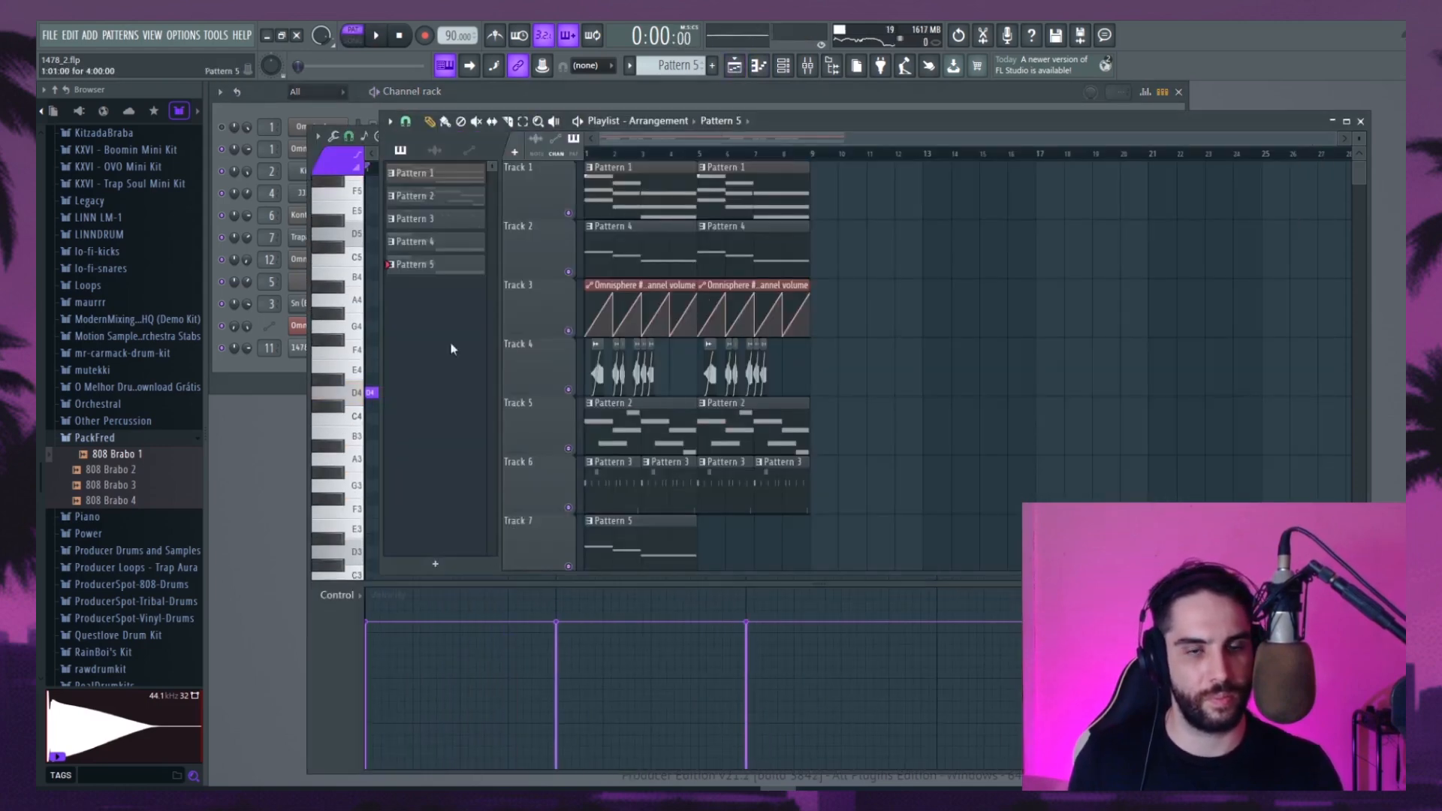
click(353, 39)
key(space)
scroll(579, 345, down, 2)
click(704, 429)
key(space)
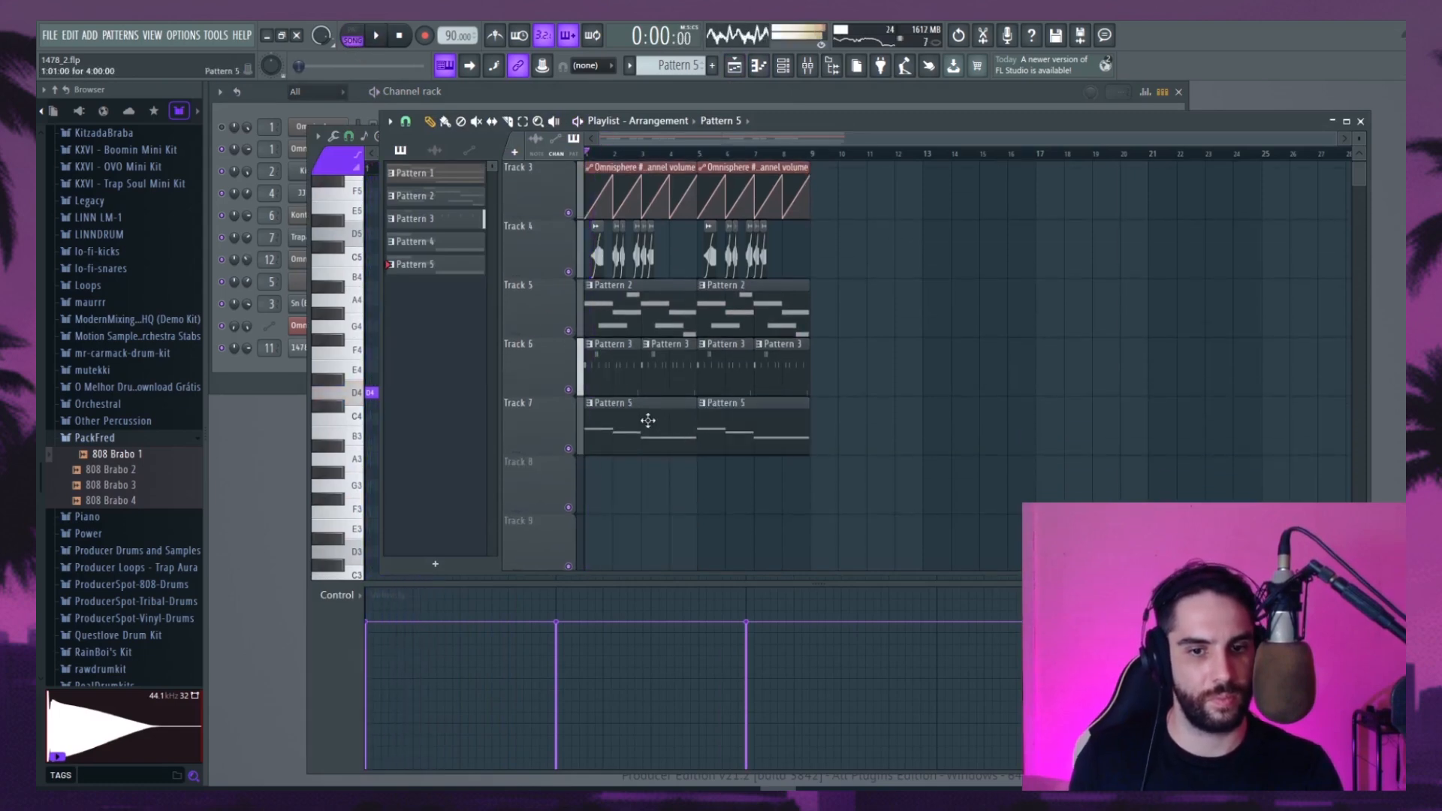
Transpose the Diva notes of Pattern 5 down one octave and raise their velocities slightly
double_click(647, 421)
scroll(418, 206, left, 3)
key(ctrl+Down)
key(space)
mouse_move(735, 621)
mouse_down()
mouse_move(747, 611)
mouse_move(361, 611)
mouse_up()
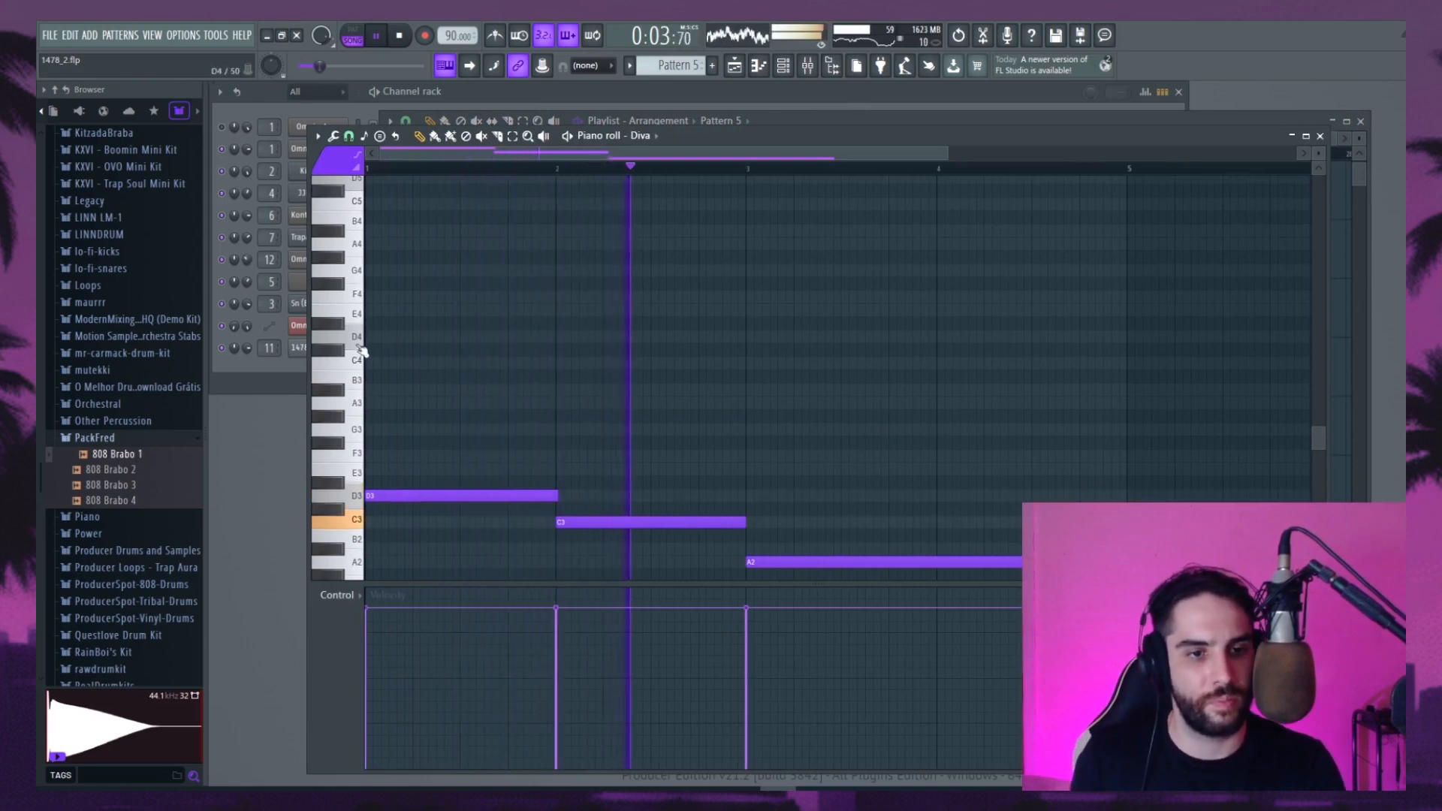
Add a short C4 note to the Diva bass line near the start of bar 2 and quantize it to step 3
key(space)
key(space)
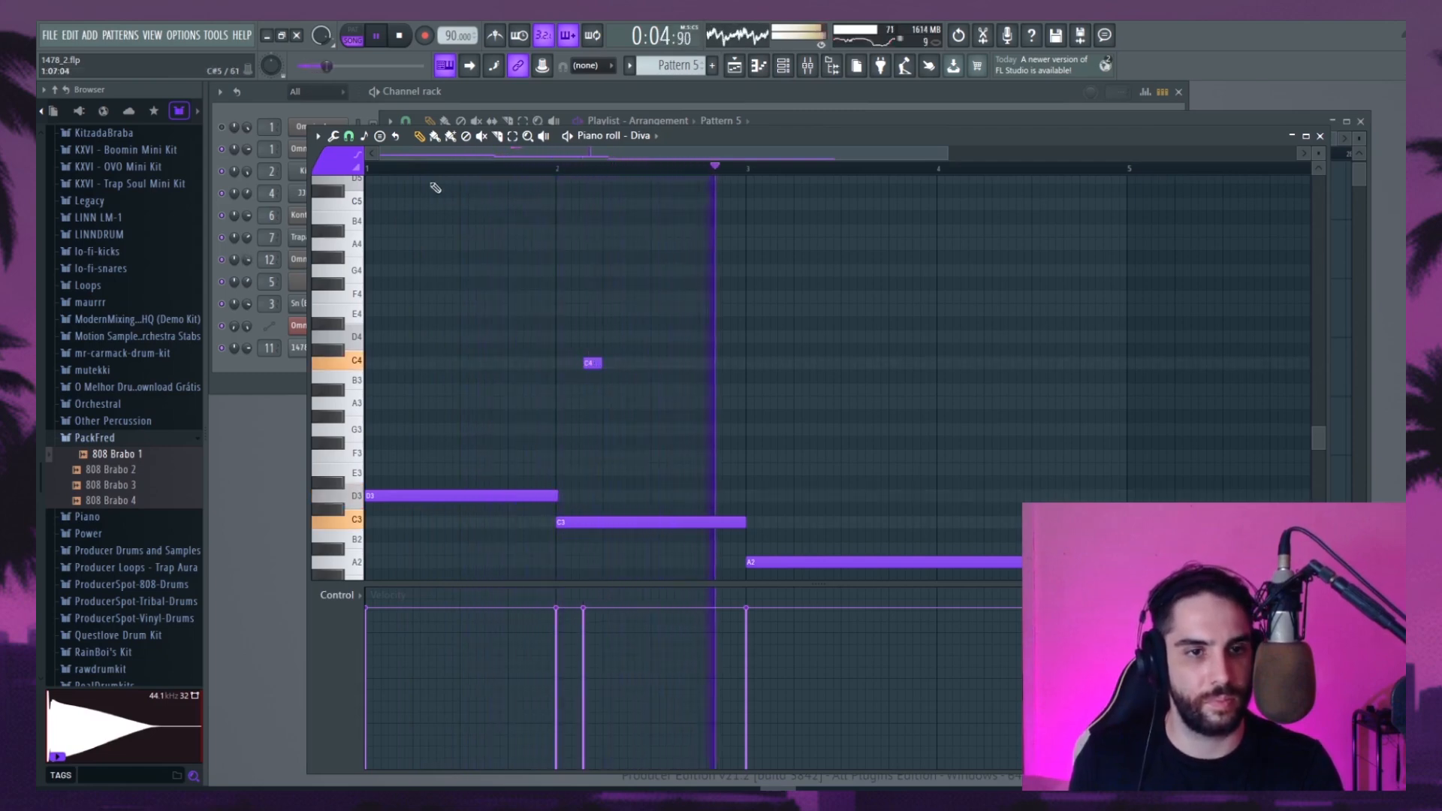
click(333, 136)
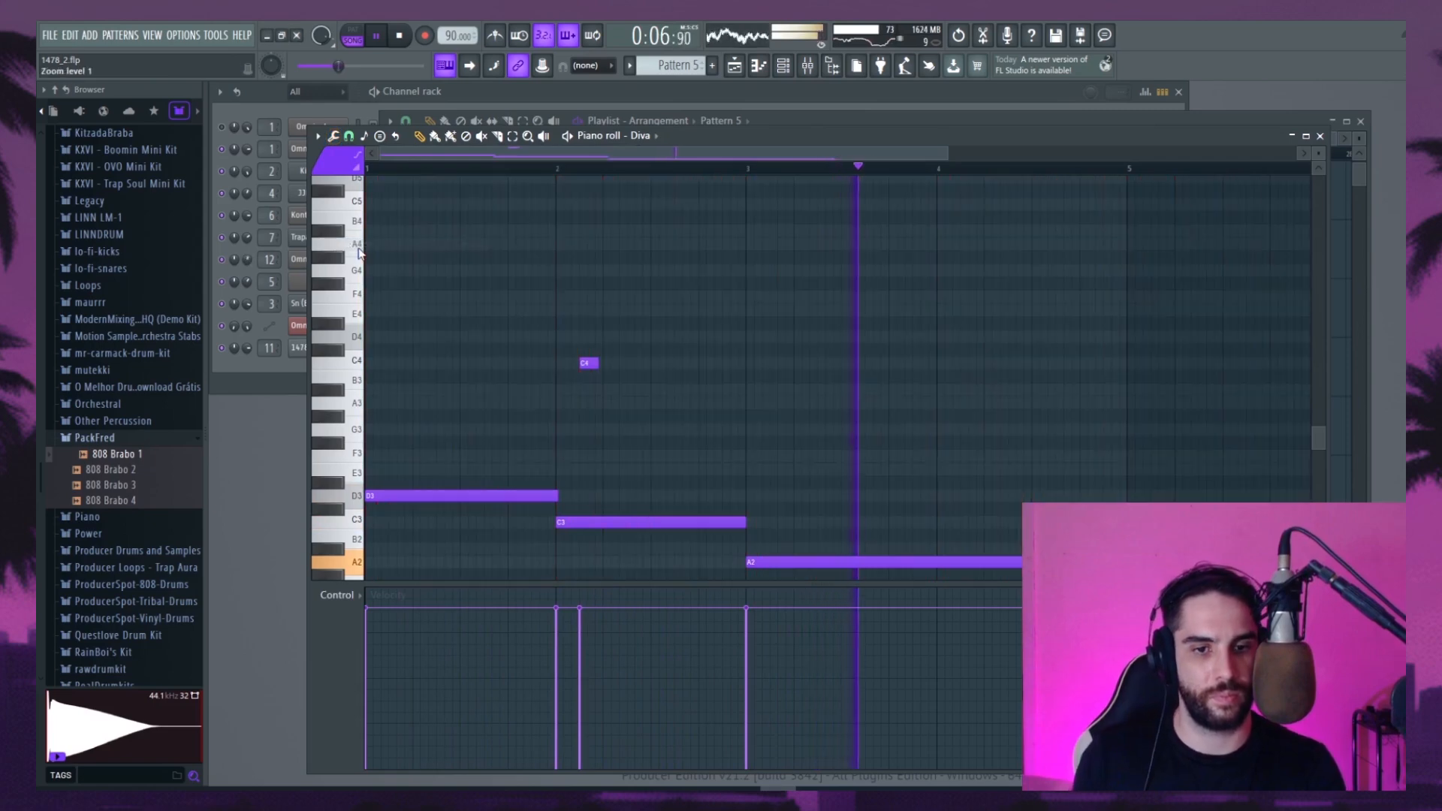
scroll(959, 447, down, 3)
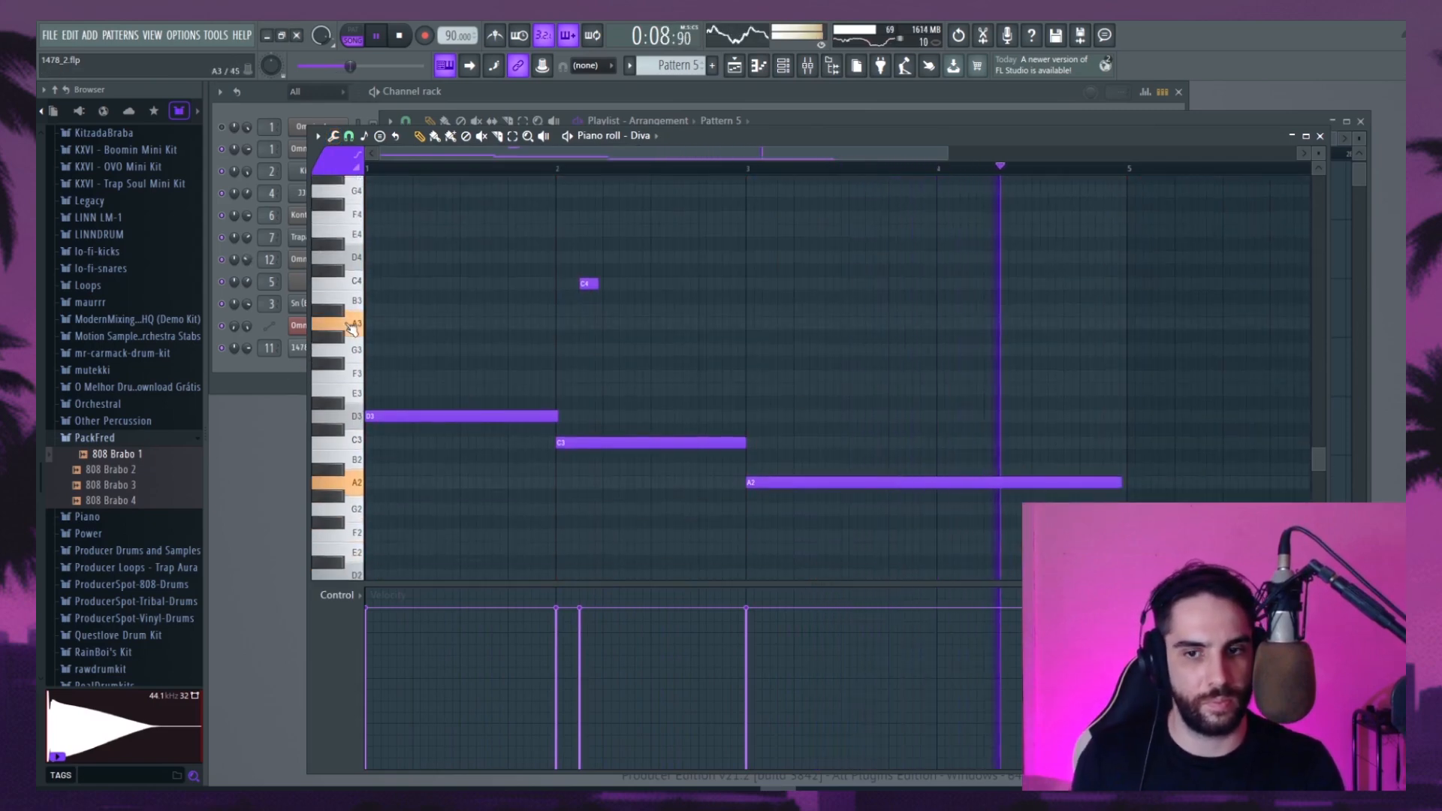
Shorten the A2 note to early bar 4, add an A3 note over the rest of that bar, and quantize the notes
key(space)
click(966, 323)
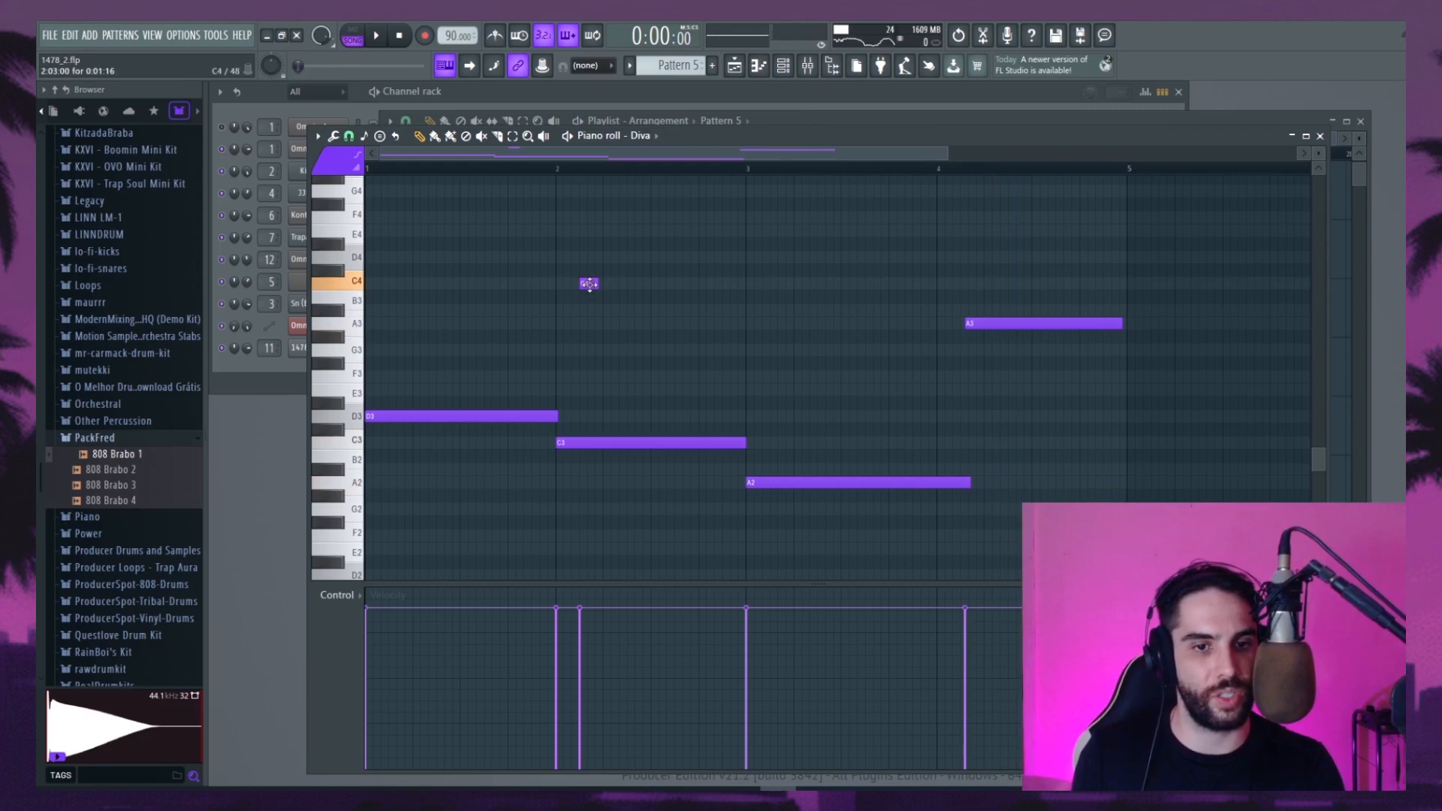
click(333, 136)
click(383, 244)
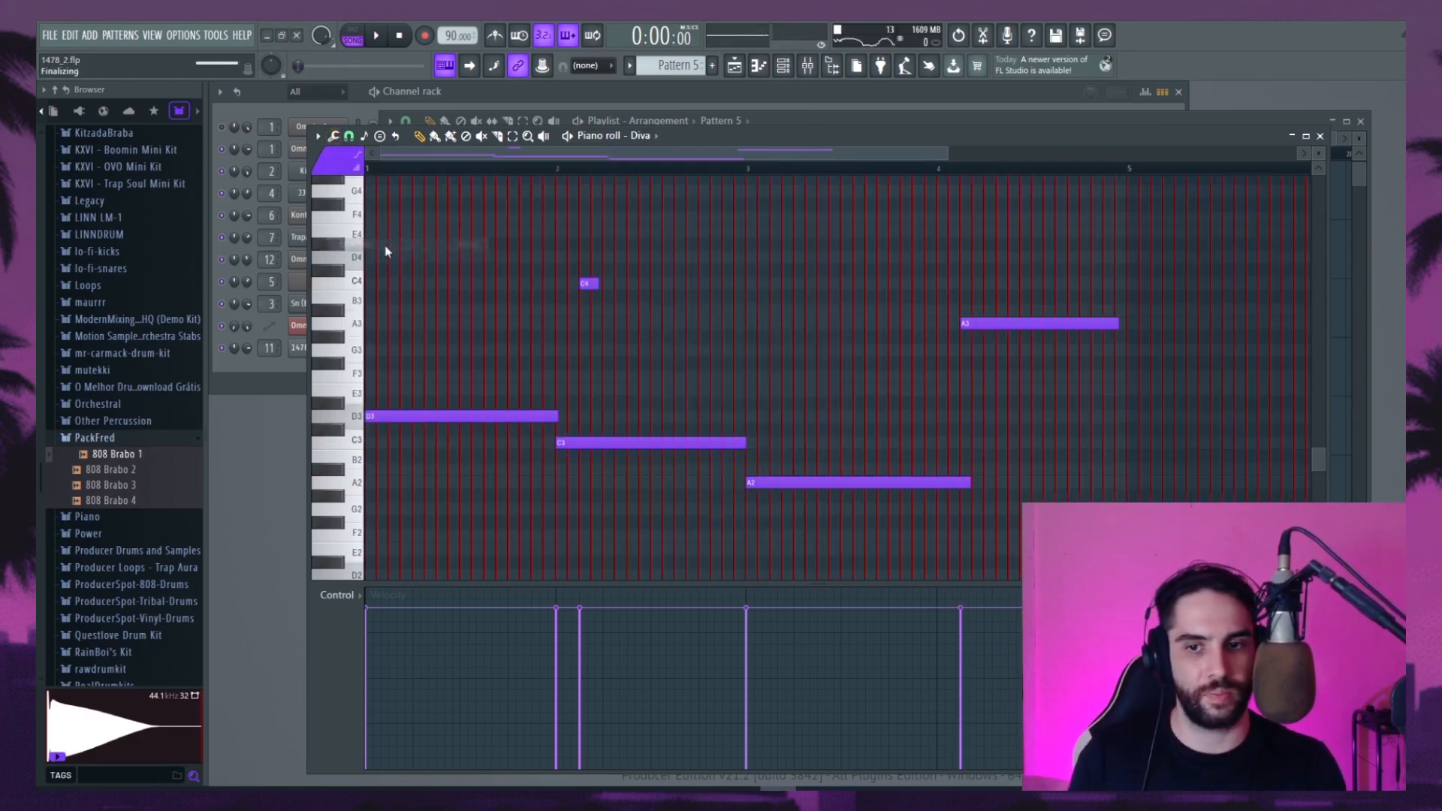
Play the arrangement, extend the C4 and A3 Diva notes of Pattern 5 slightly, and quantize the notes again
key(Return)
key(space)
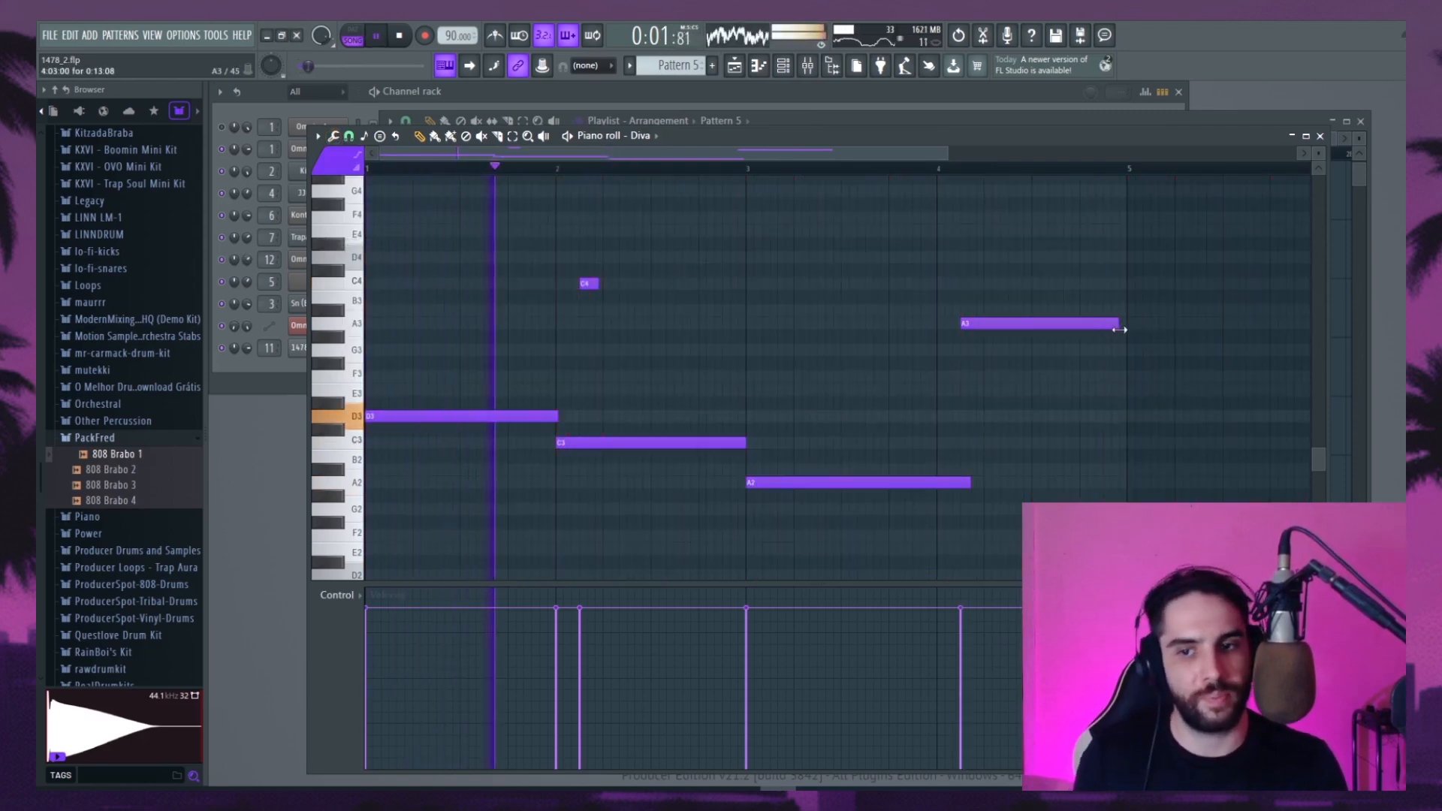
click(717, 120)
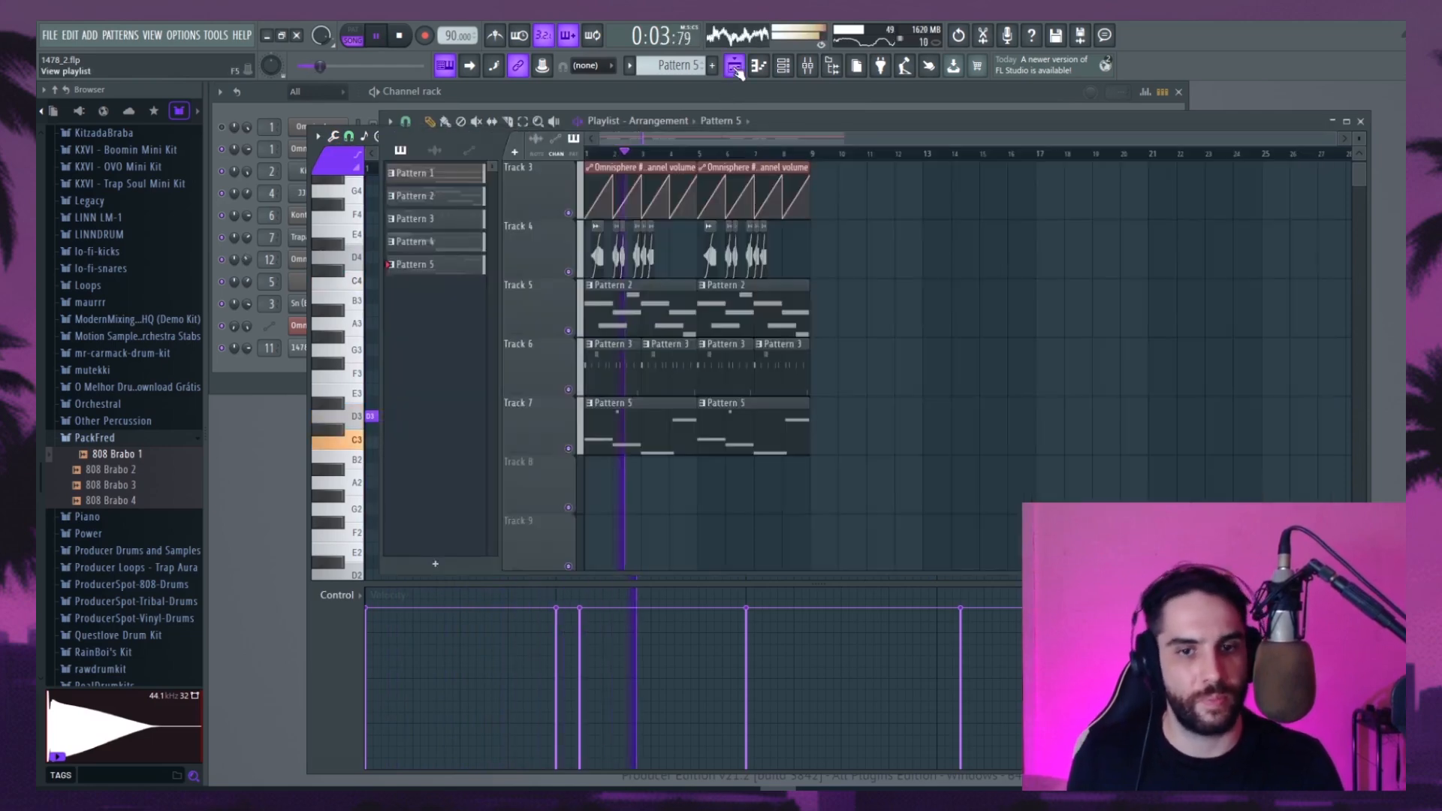
click(735, 69)
click(579, 168)
drag(597, 283, 601, 284)
key(space)
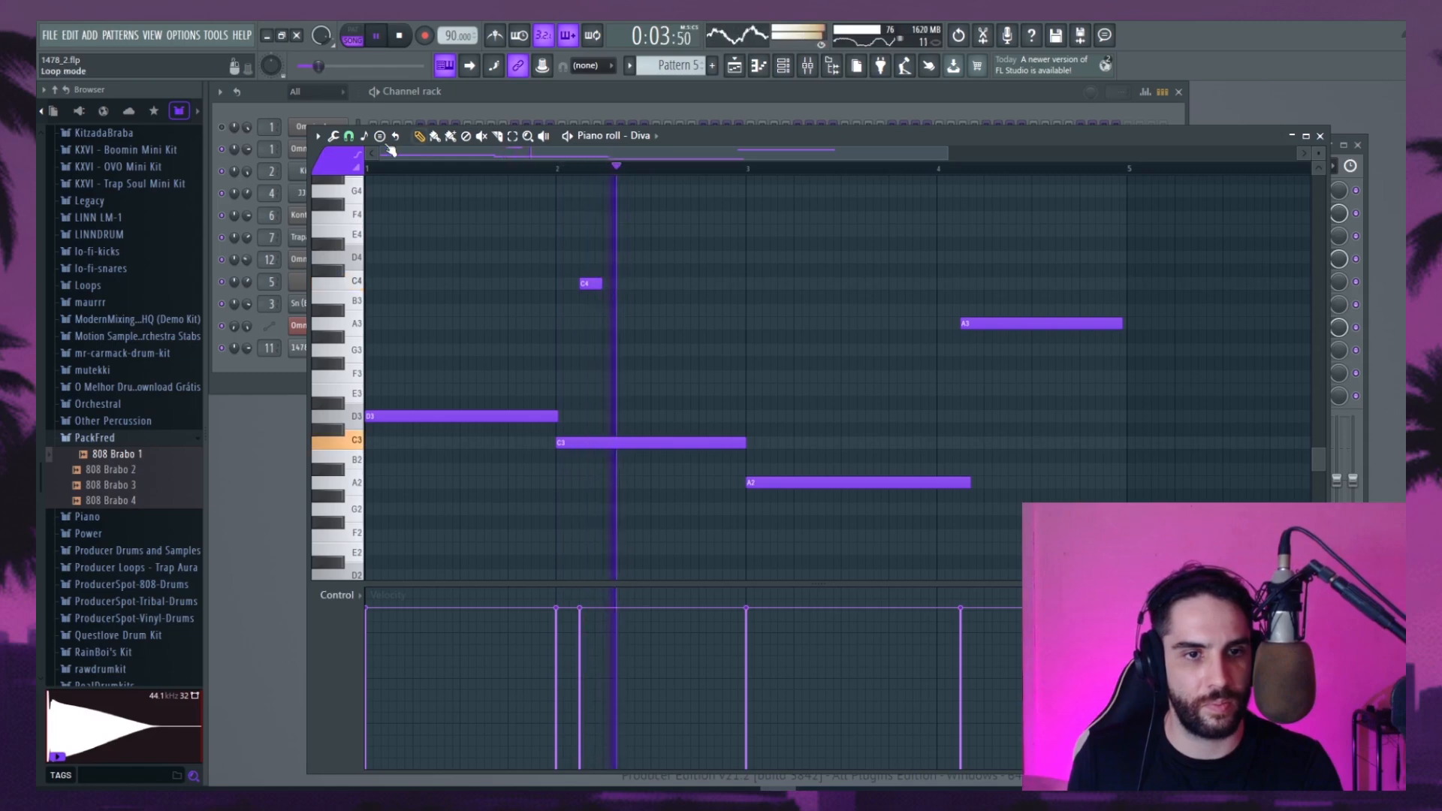
click(318, 136)
click(388, 245)
click(821, 501)
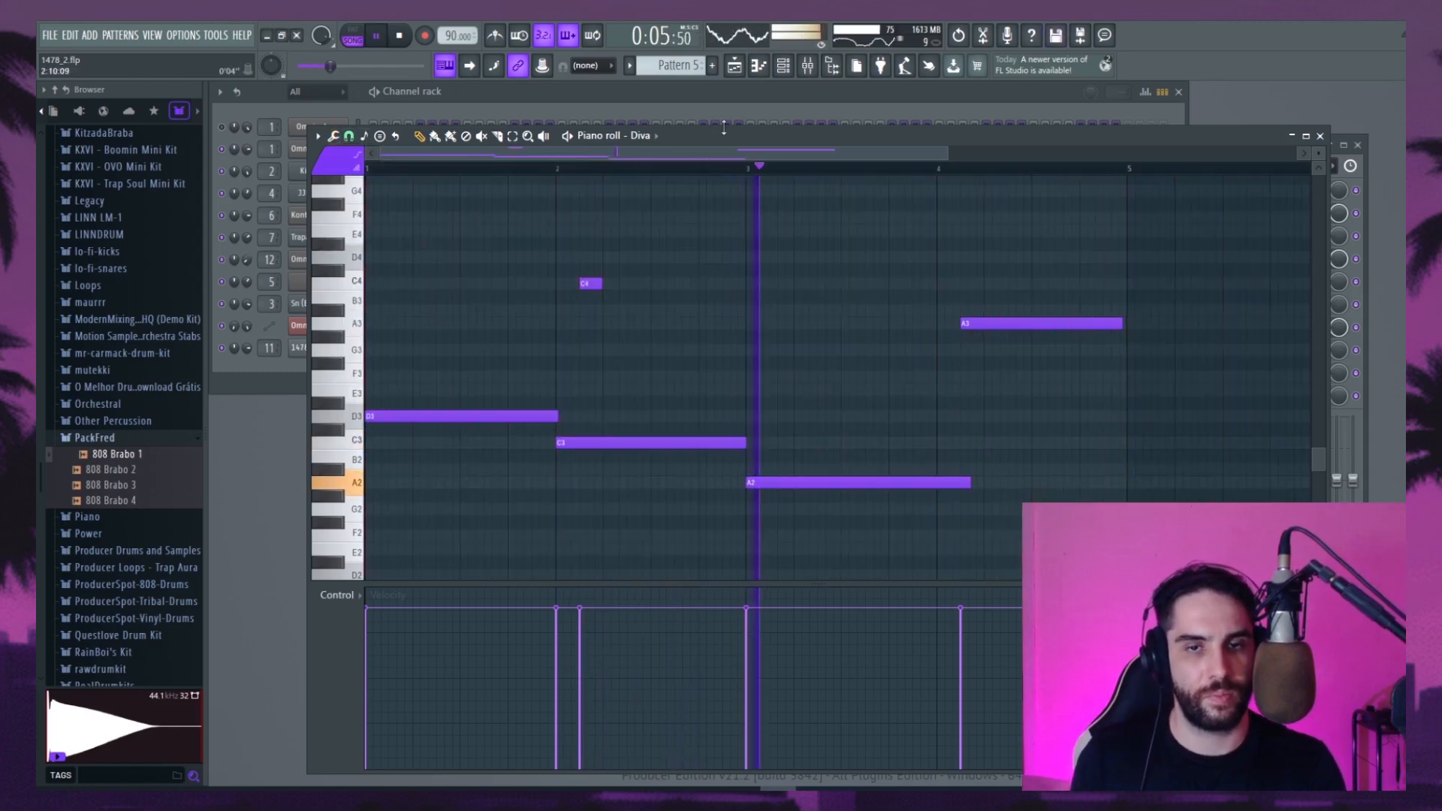
Keep the arrangement playing with the playlist and channel rack in view, and save the project
key(F5)
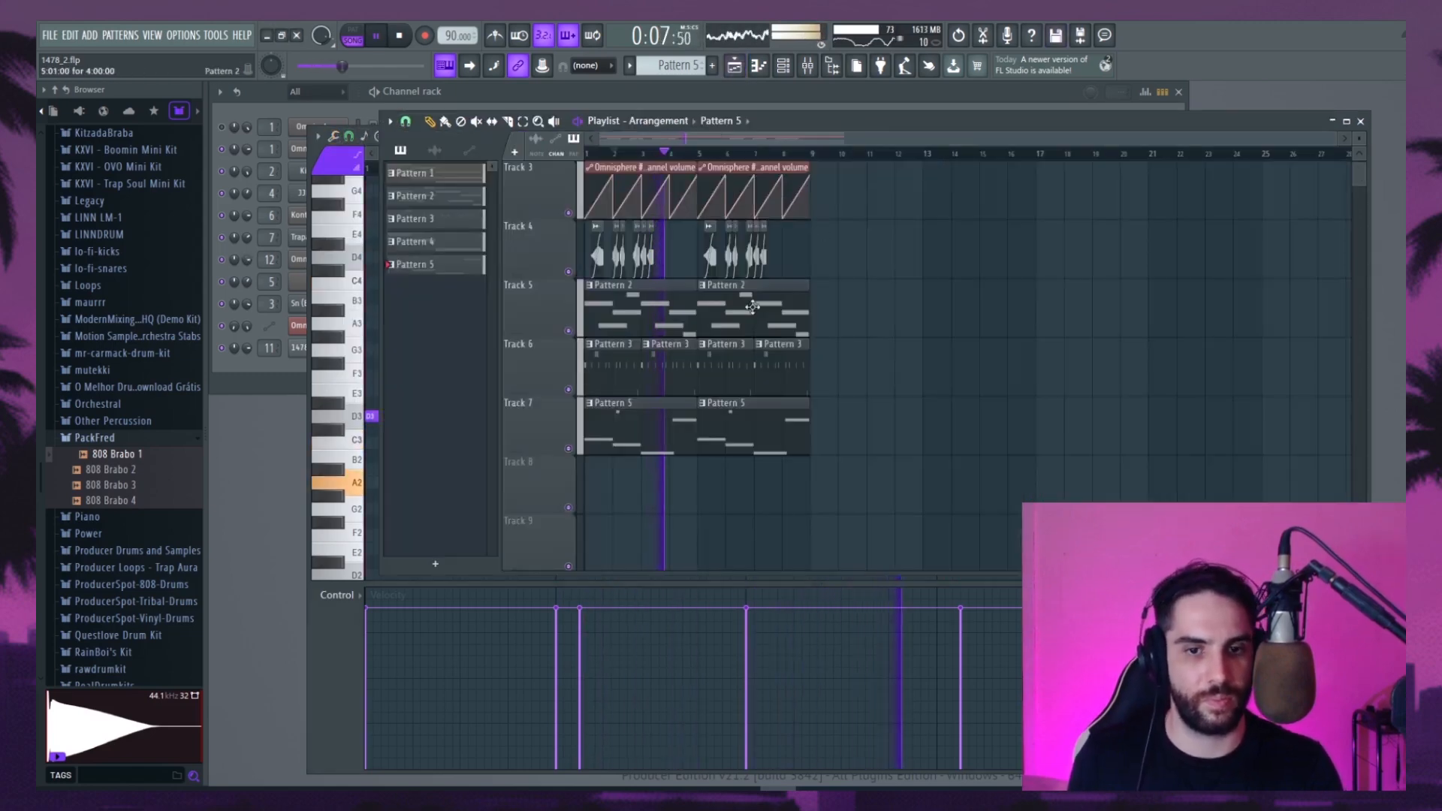
key(F6)
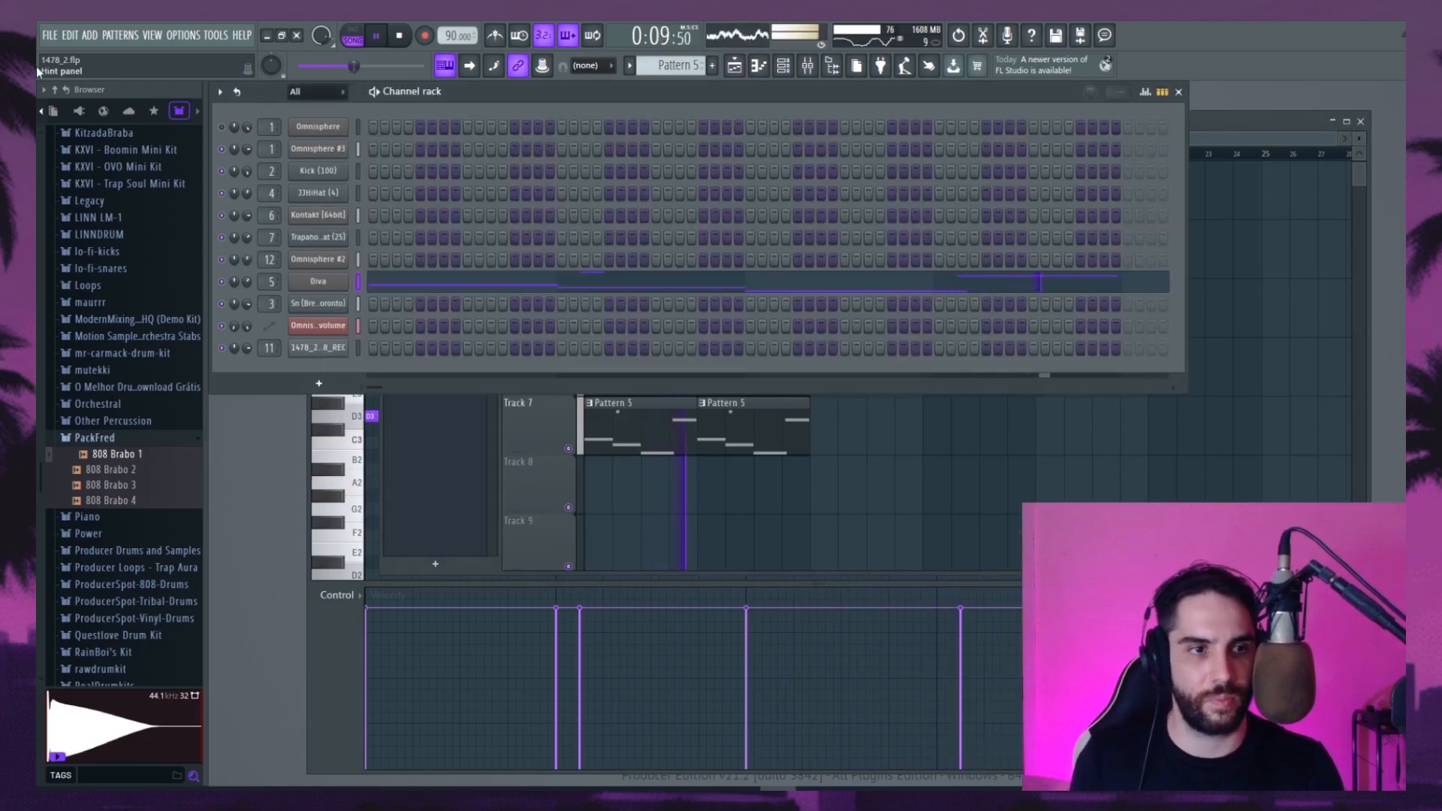
click(49, 35)
click(69, 104)
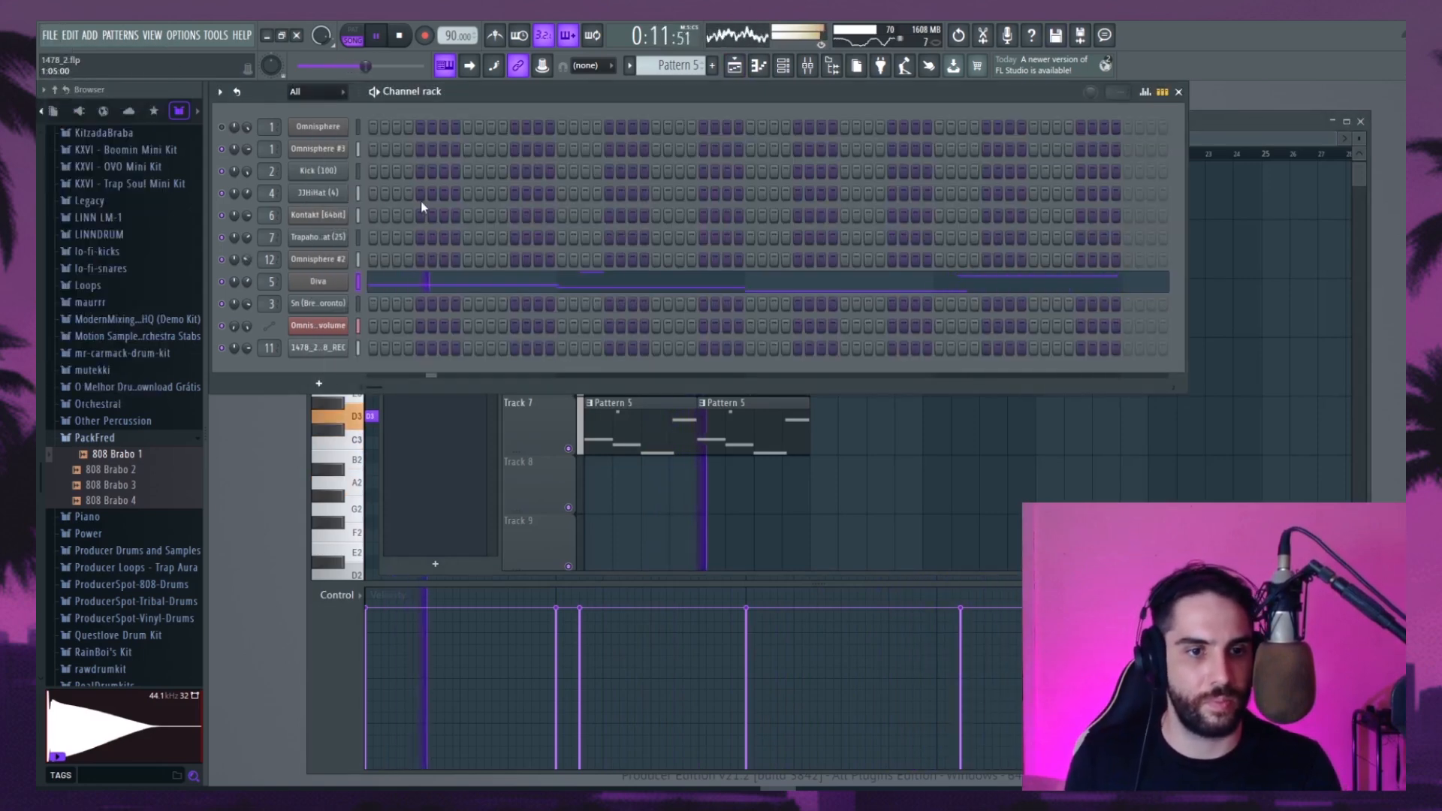
Adjust band 5 near 1588 Hz in Fruity parametric EQ 2 on the vocals mixer track, and stop playback
key(F9)
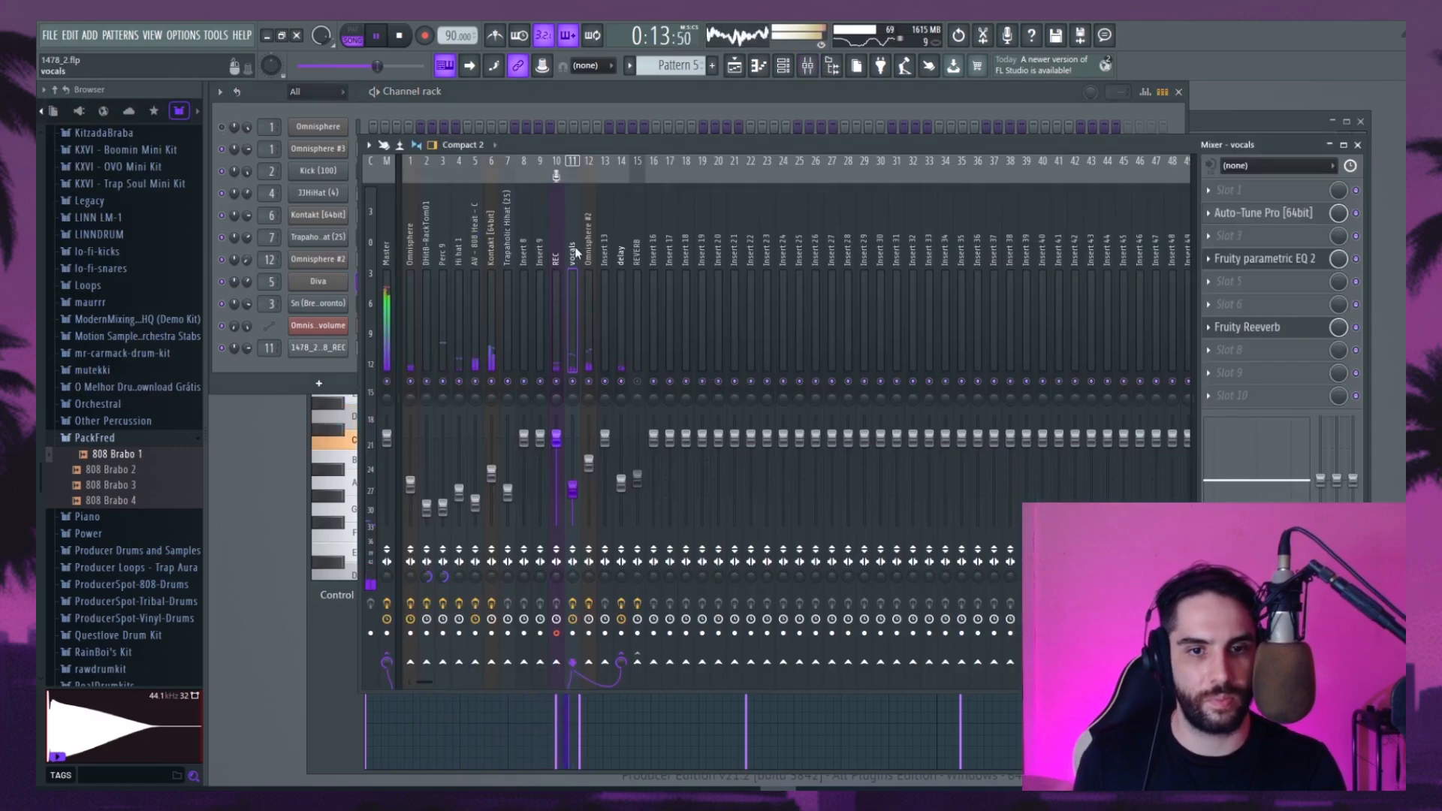
click(1264, 259)
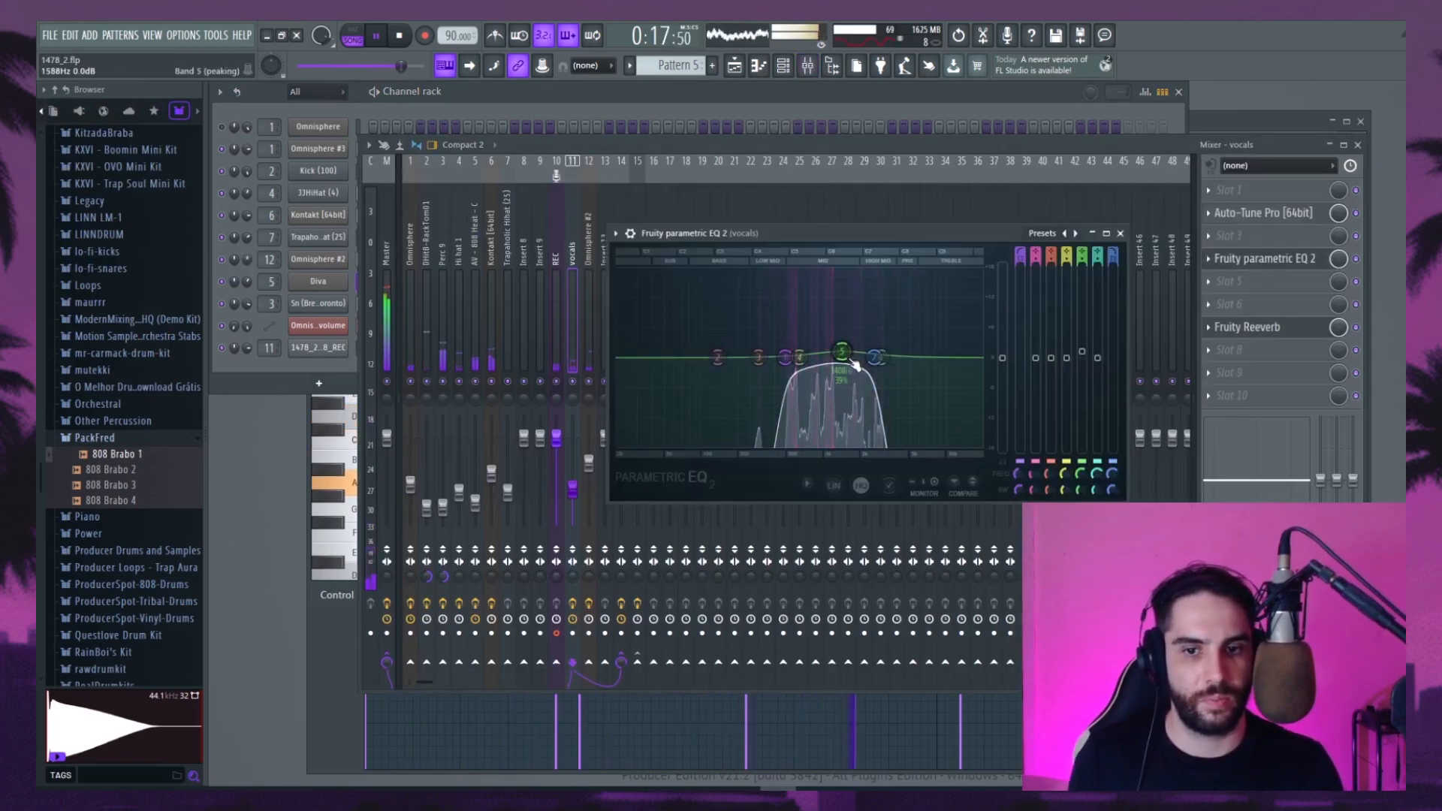
key(space)
Duplicate all playlist clips into bars 9 to 16 with snap set to Bar, and delete the copied Pattern 5 clips on Track 7
key(F5)
scroll(943, 287, down, 2)
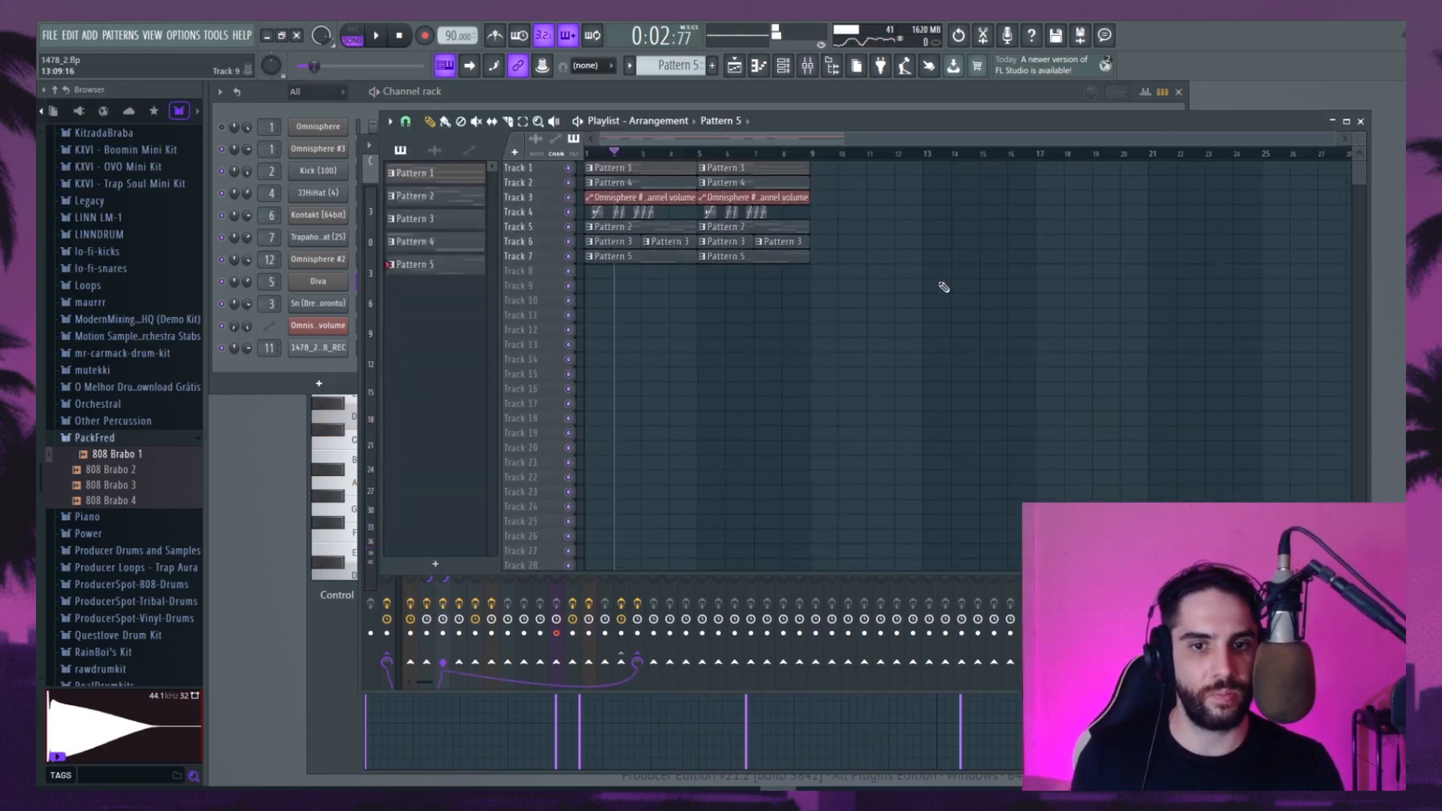
key(ctrl+a)
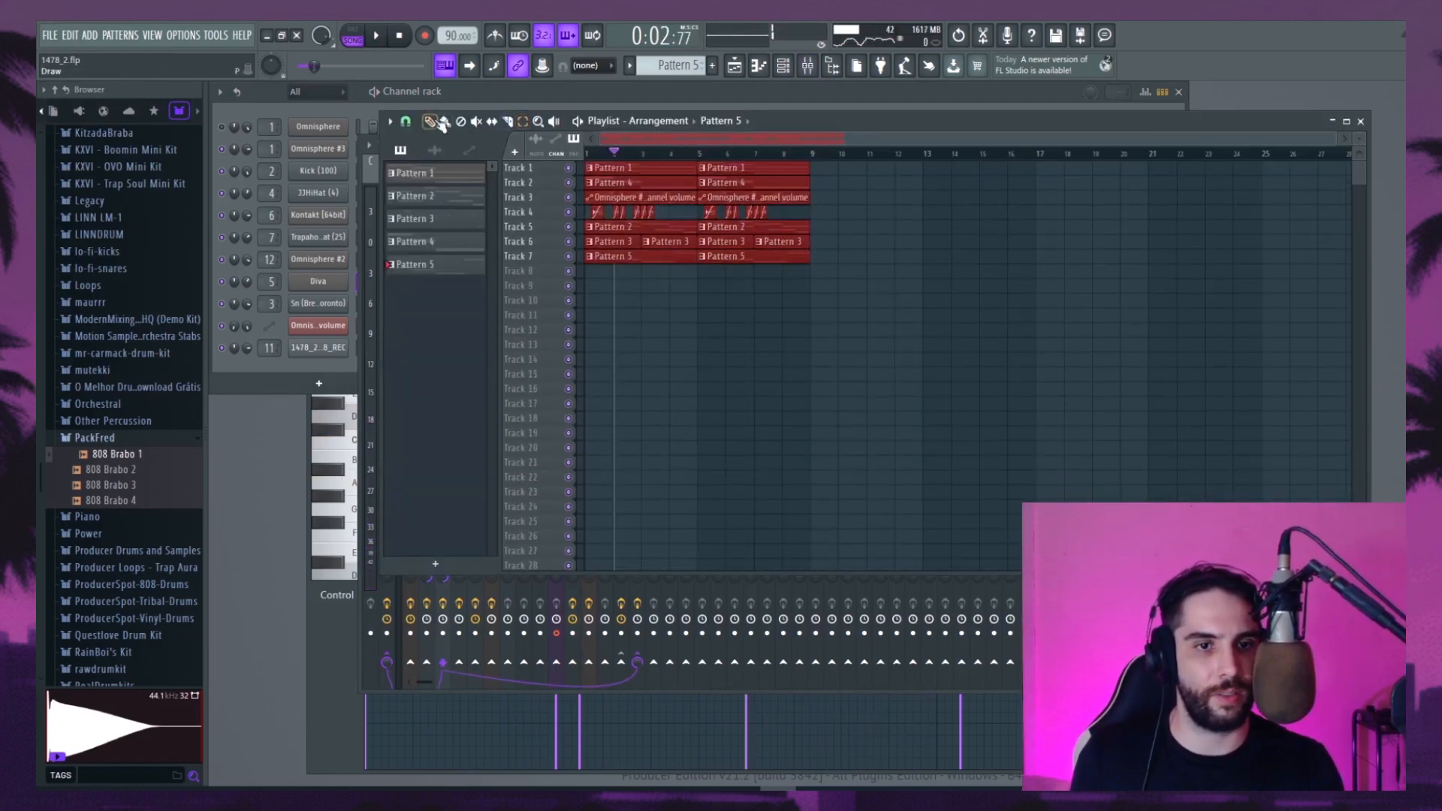
click(405, 122)
click(417, 345)
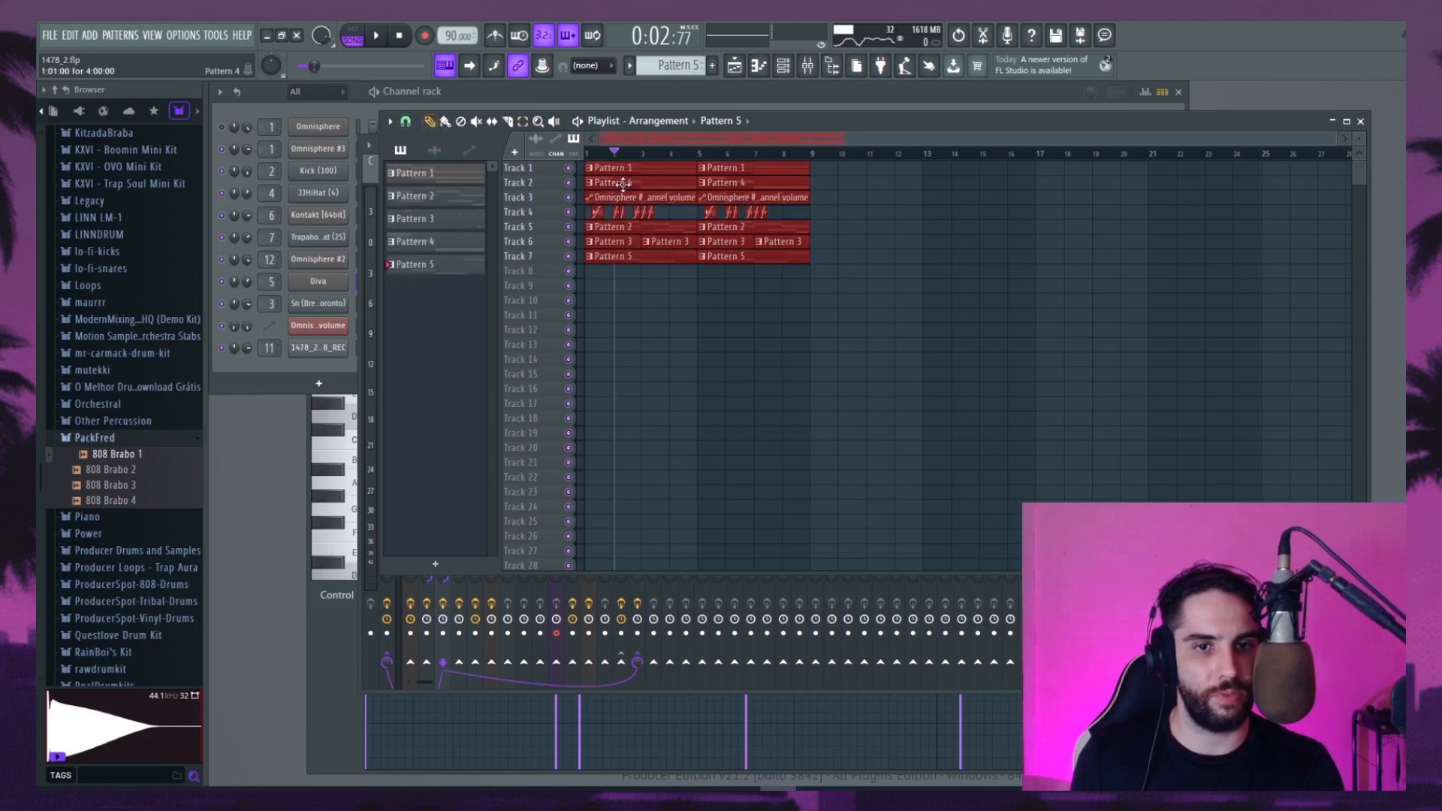
key(ctrl+b)
right_click(863, 256)
right_click(976, 256)
Clone Pattern 5 as Pattern 6, place it twice on Track 8 across bars 9 to 16, and set playback to bar 9
click(1174, 112)
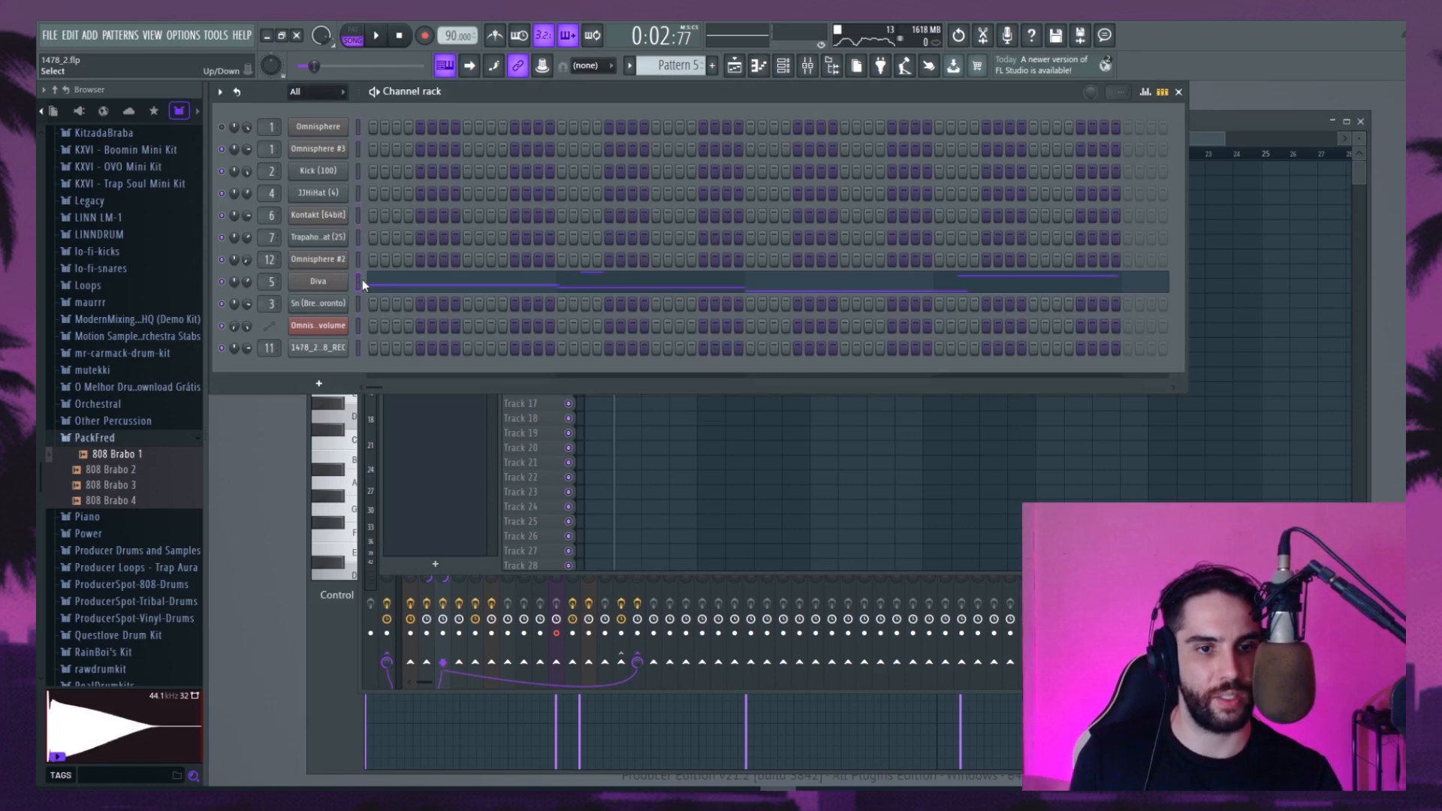
click(713, 69)
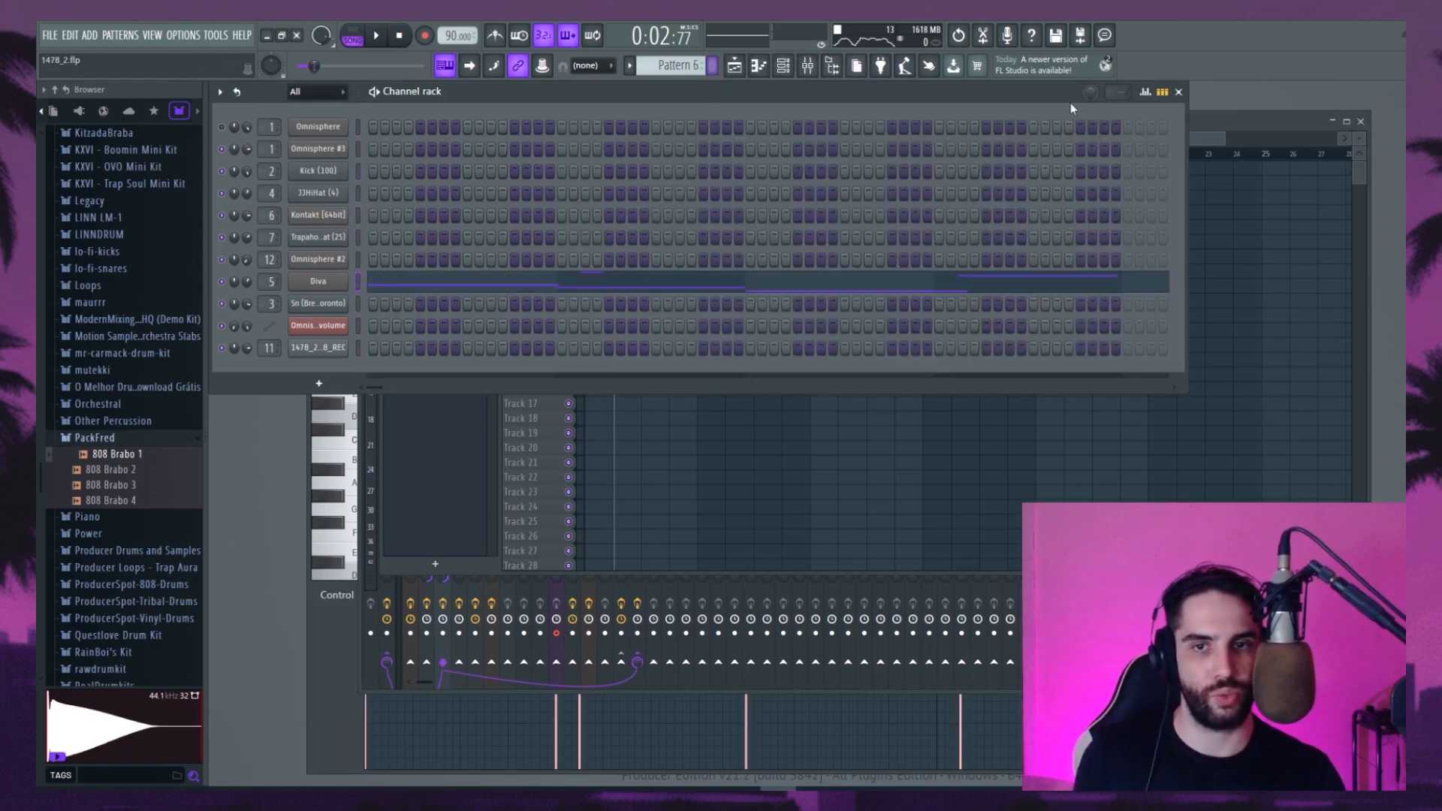
click(1228, 124)
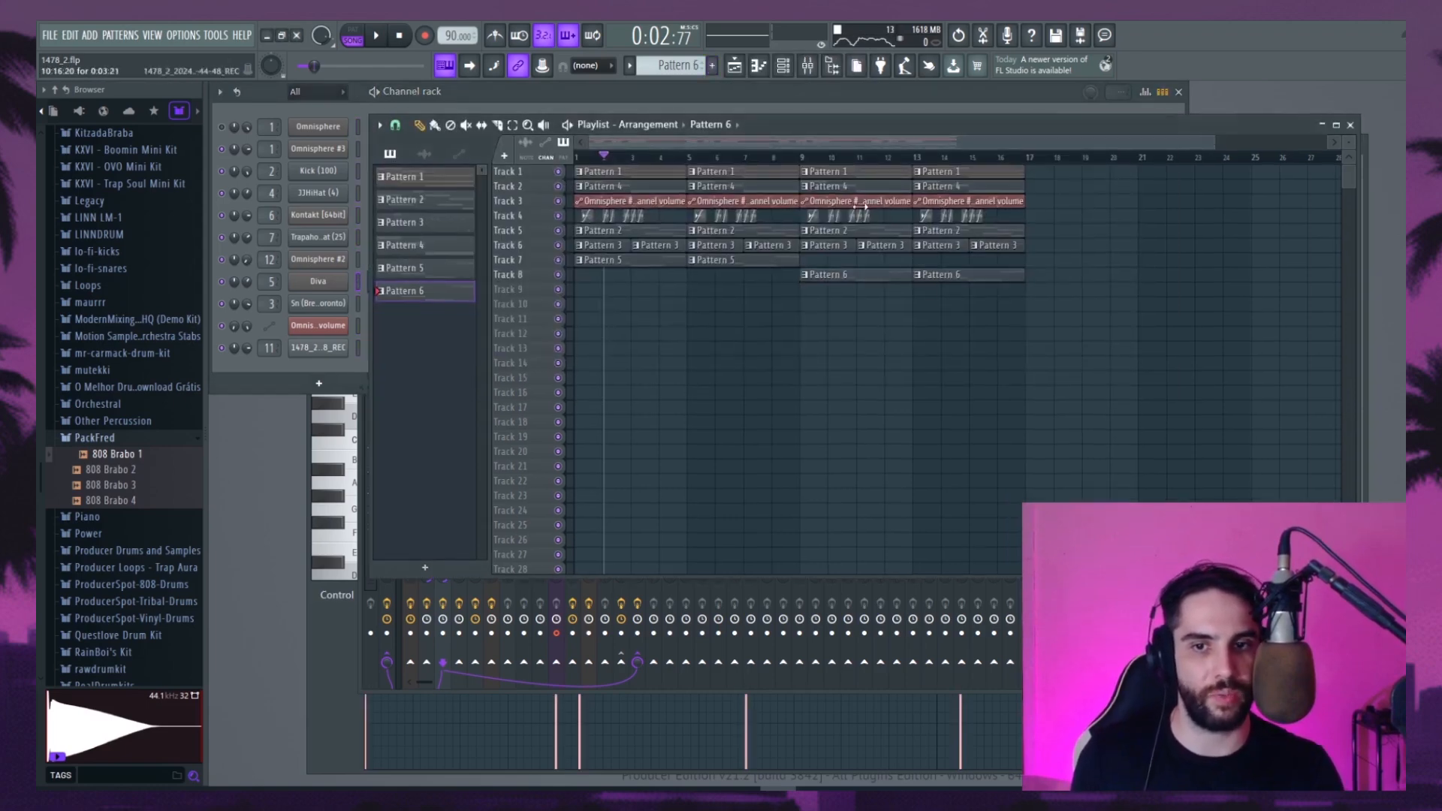
click(808, 156)
Shorten the D3, C3, A2 and A3 Diva notes in Pattern 6, shift C3 to start after C4, and quantize them
double_click(853, 281)
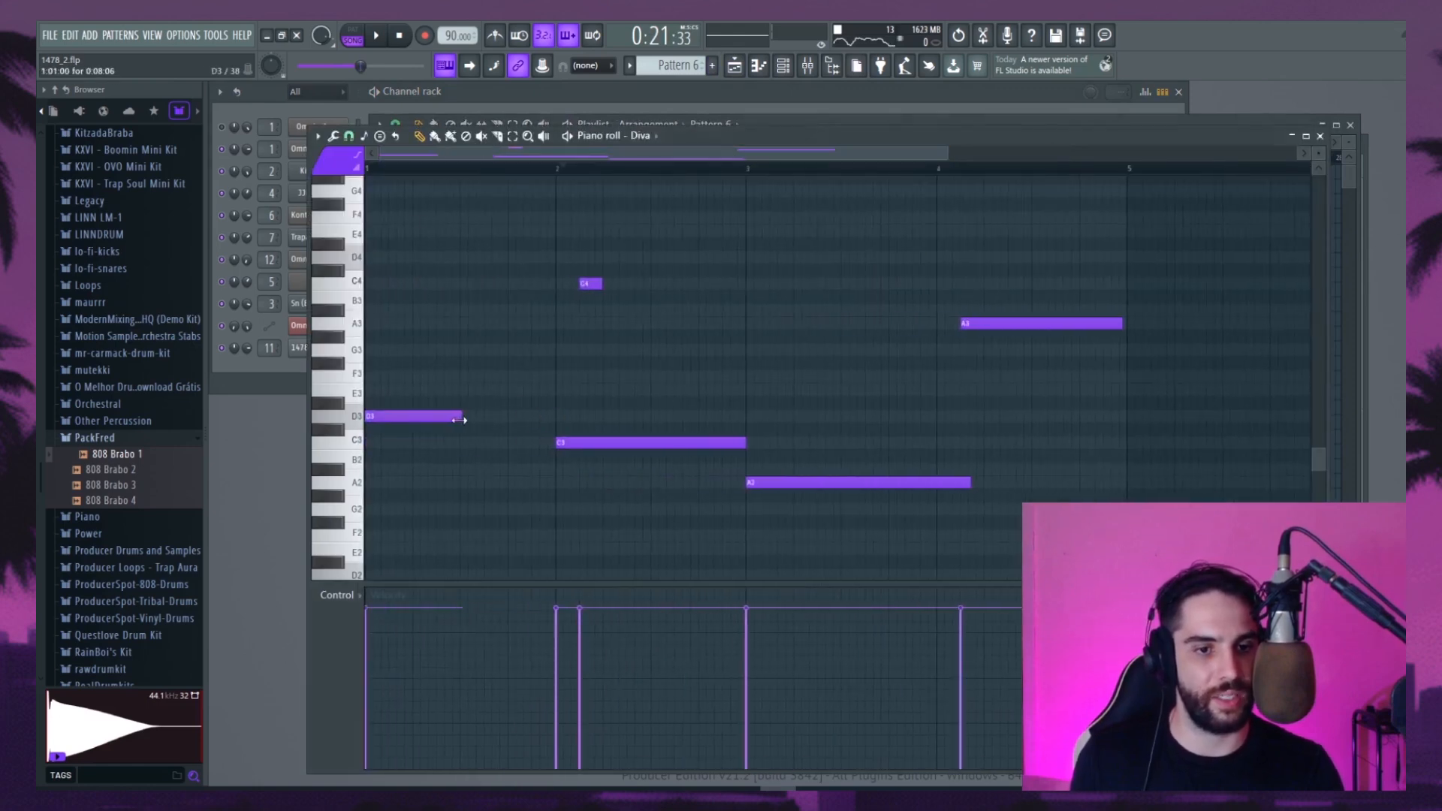
drag(630, 444, 670, 446)
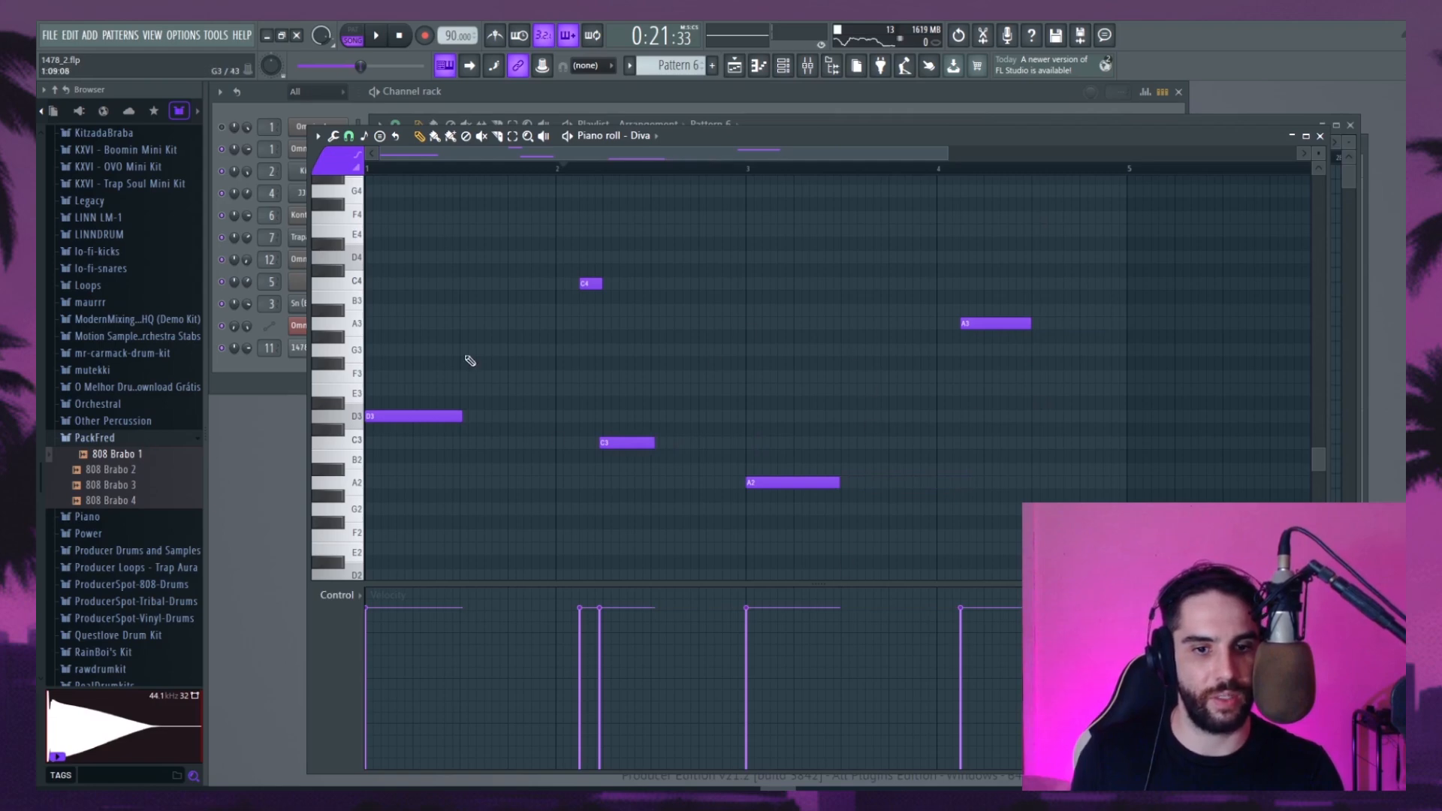
click(333, 135)
click(358, 240)
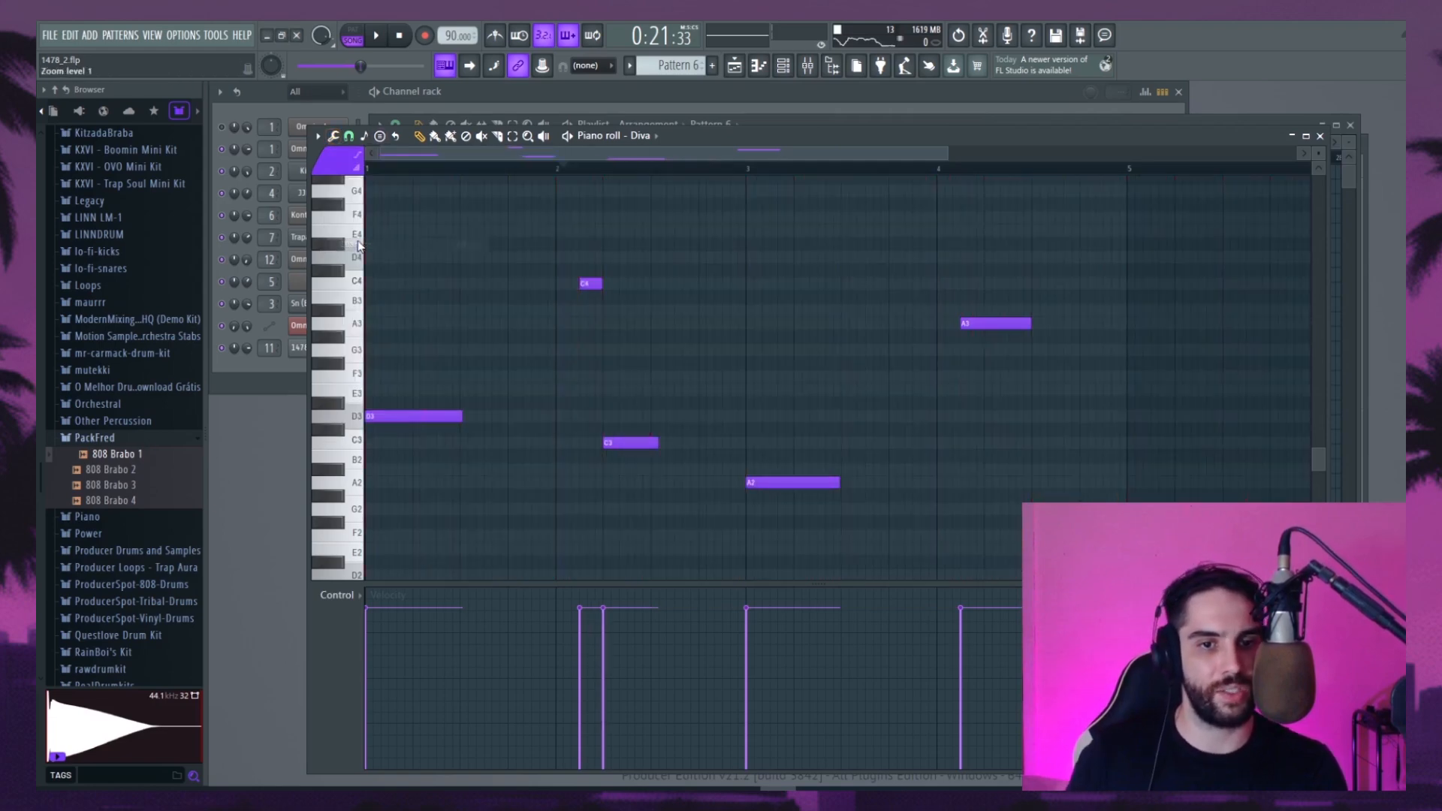
Trim the end of the C3 note in Pattern 6 slightly and play the Diva line from bar 9
click(738, 66)
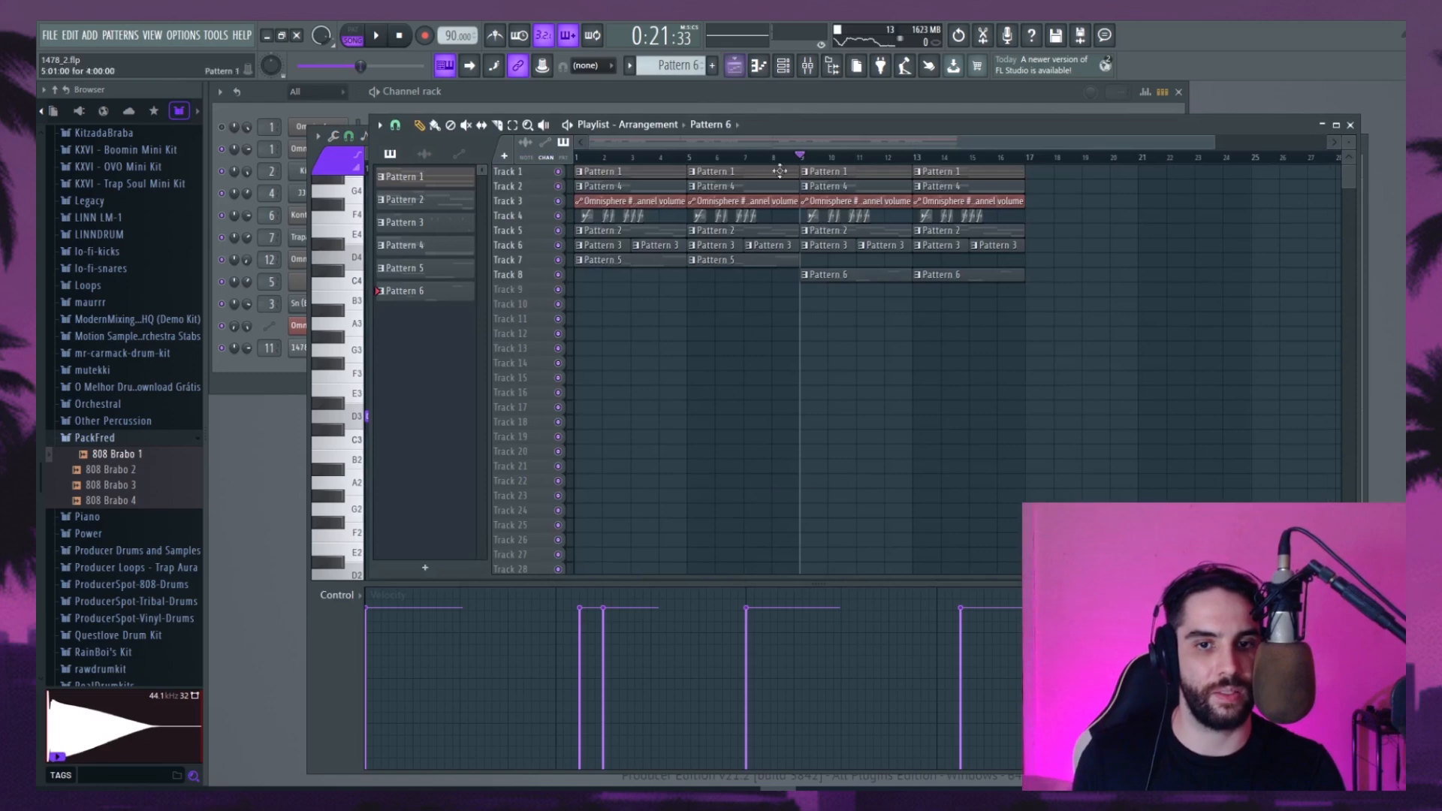
double_click(844, 279)
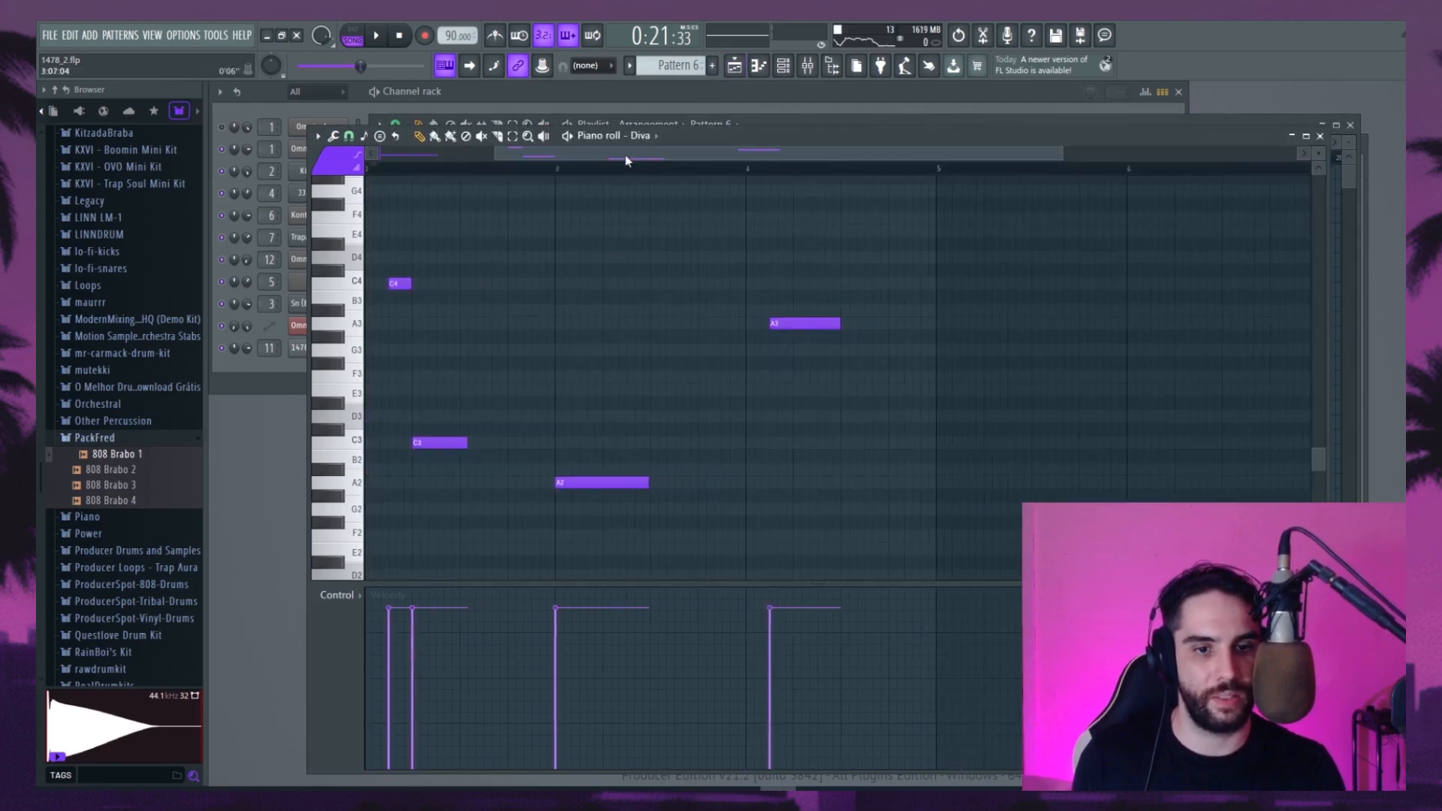
scroll(625, 154, left, 3)
key(space)
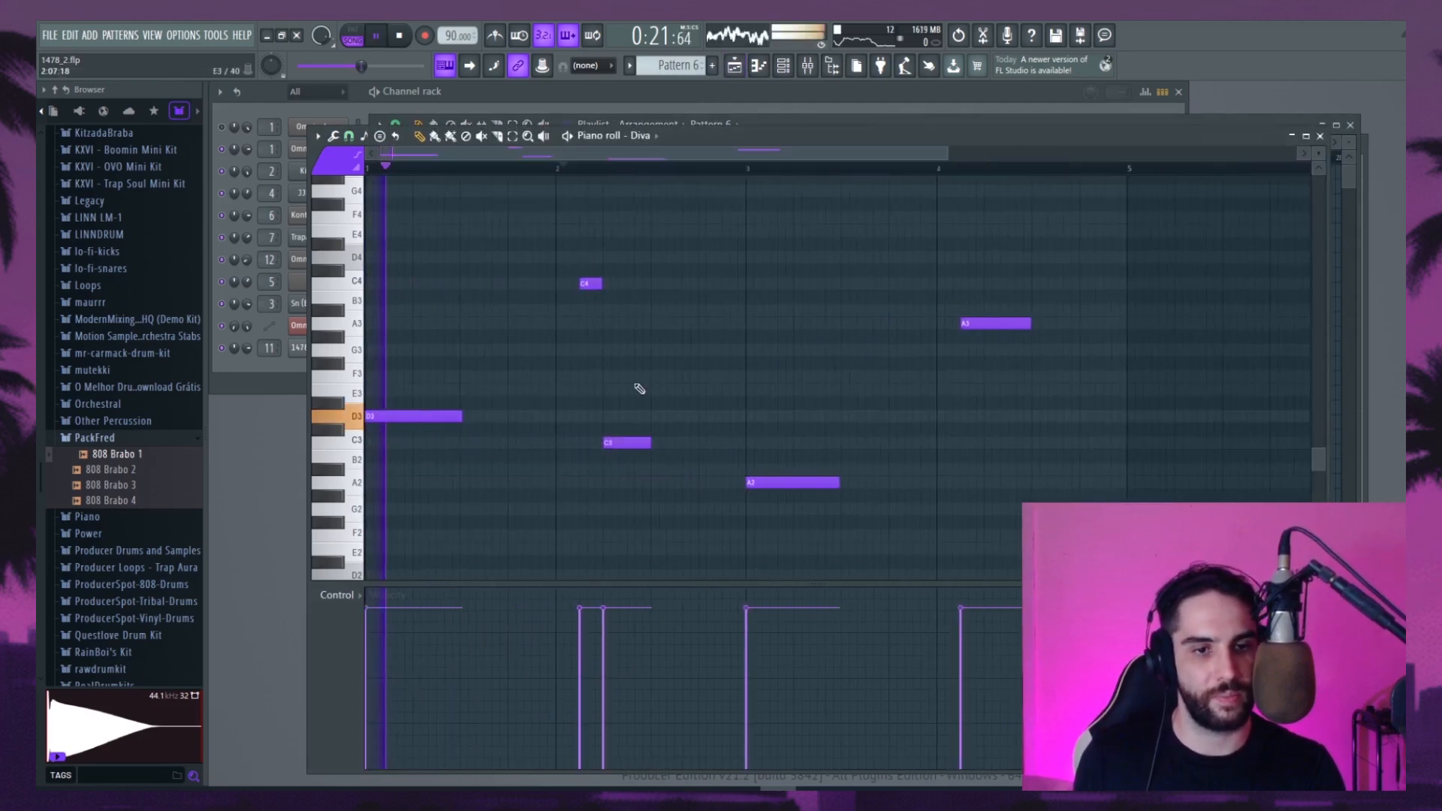
Save the project, stop playback, and increase the track height in the playlist
click(49, 34)
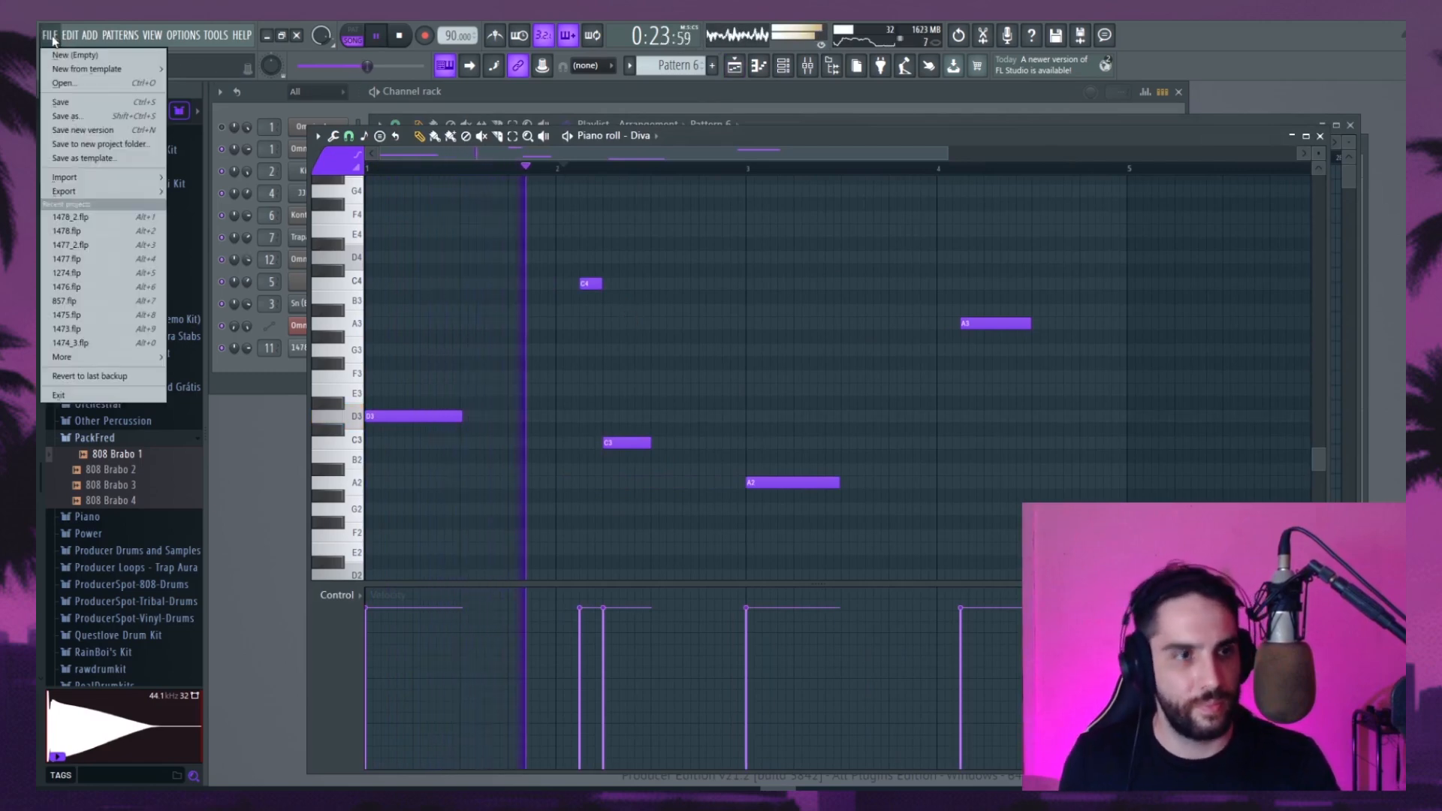
click(82, 129)
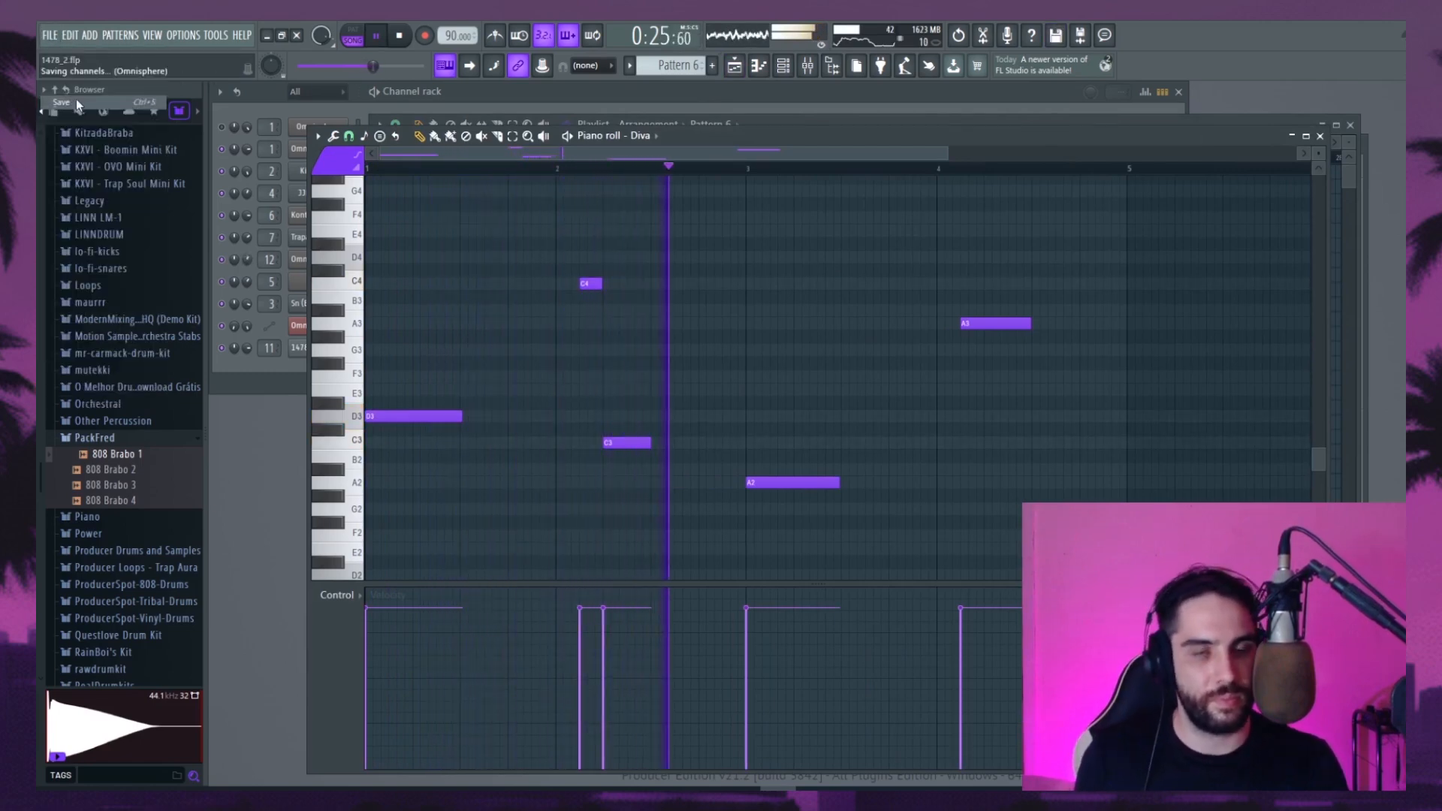
click(735, 65)
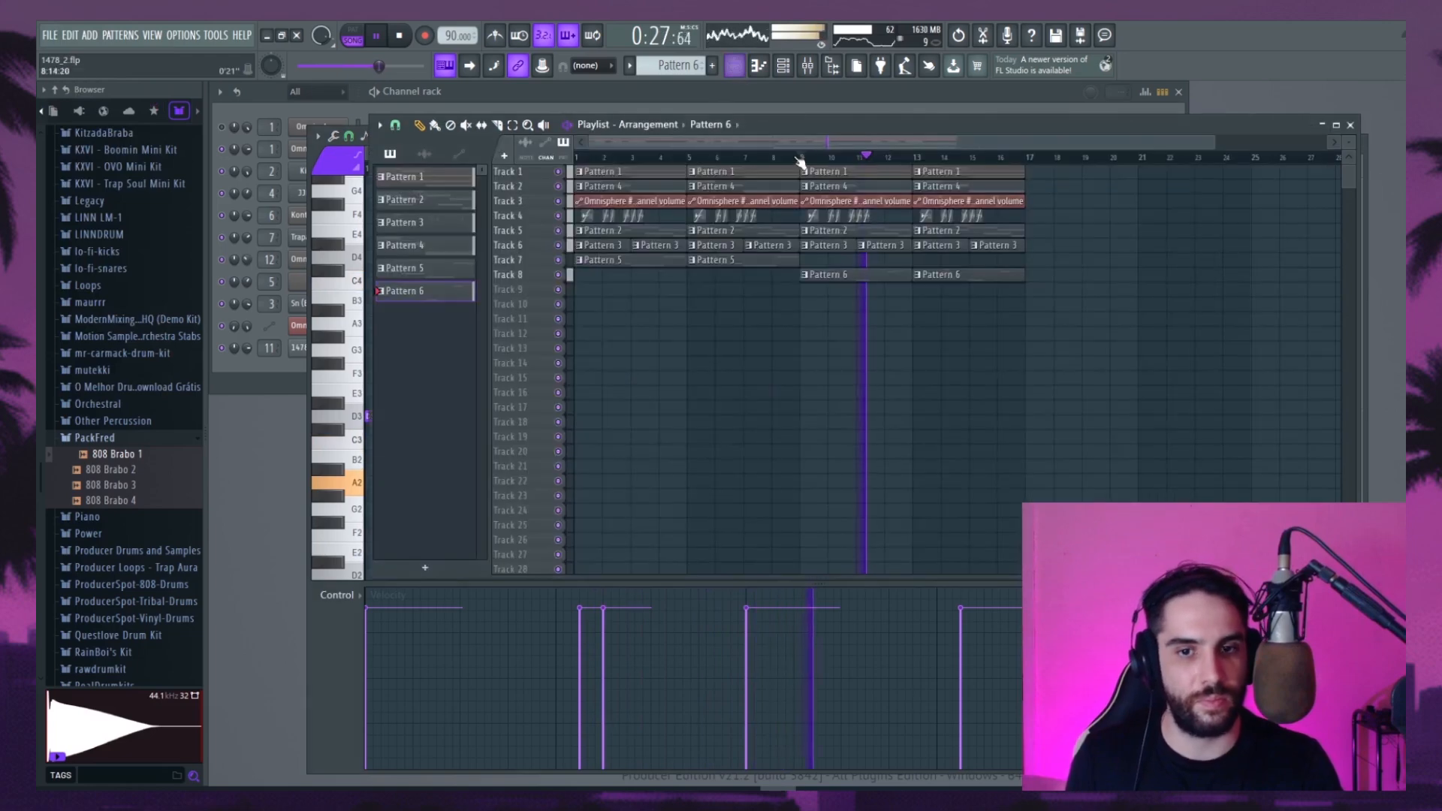
key(space)
drag(1351, 155, 1134, 207)
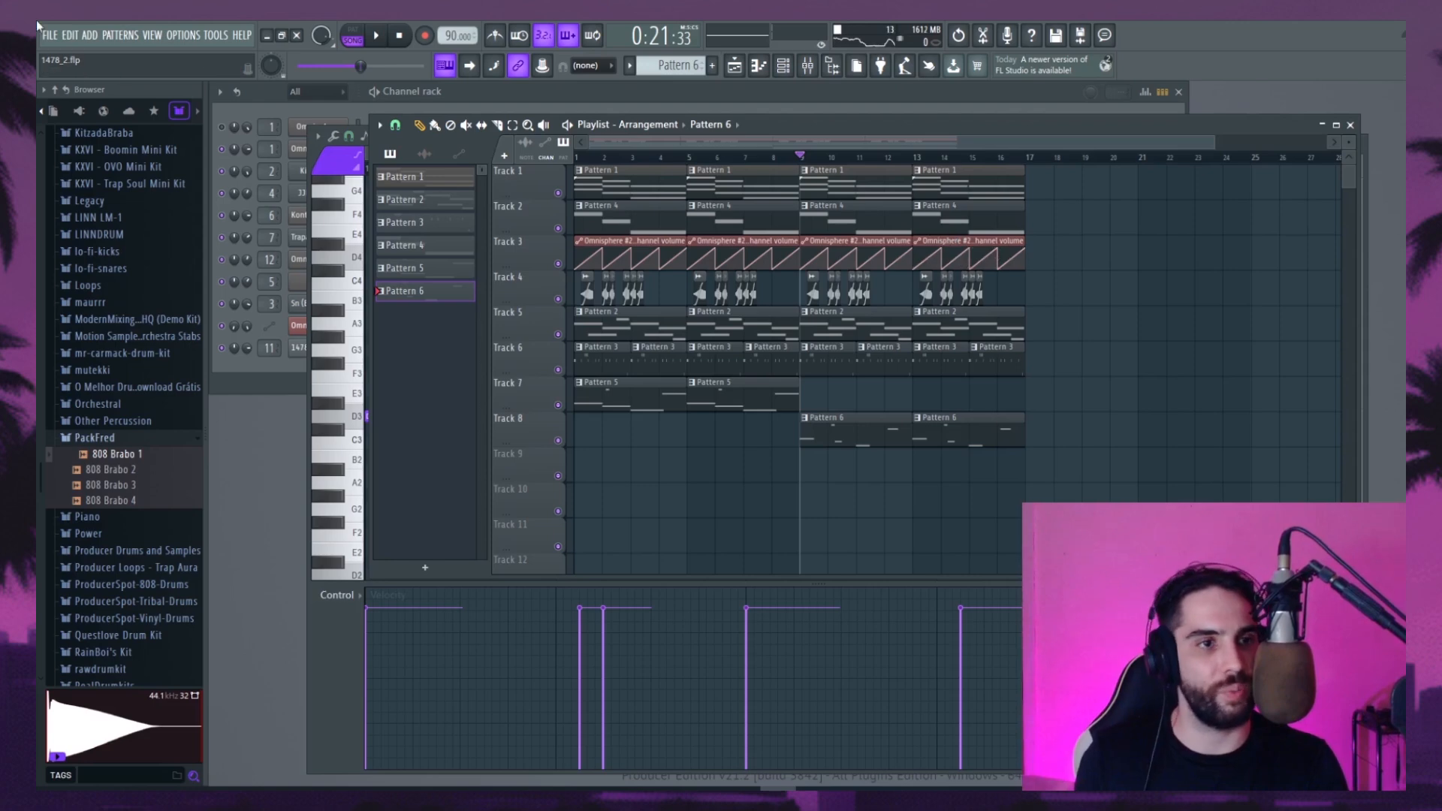
click(55, 35)
key(Escape)
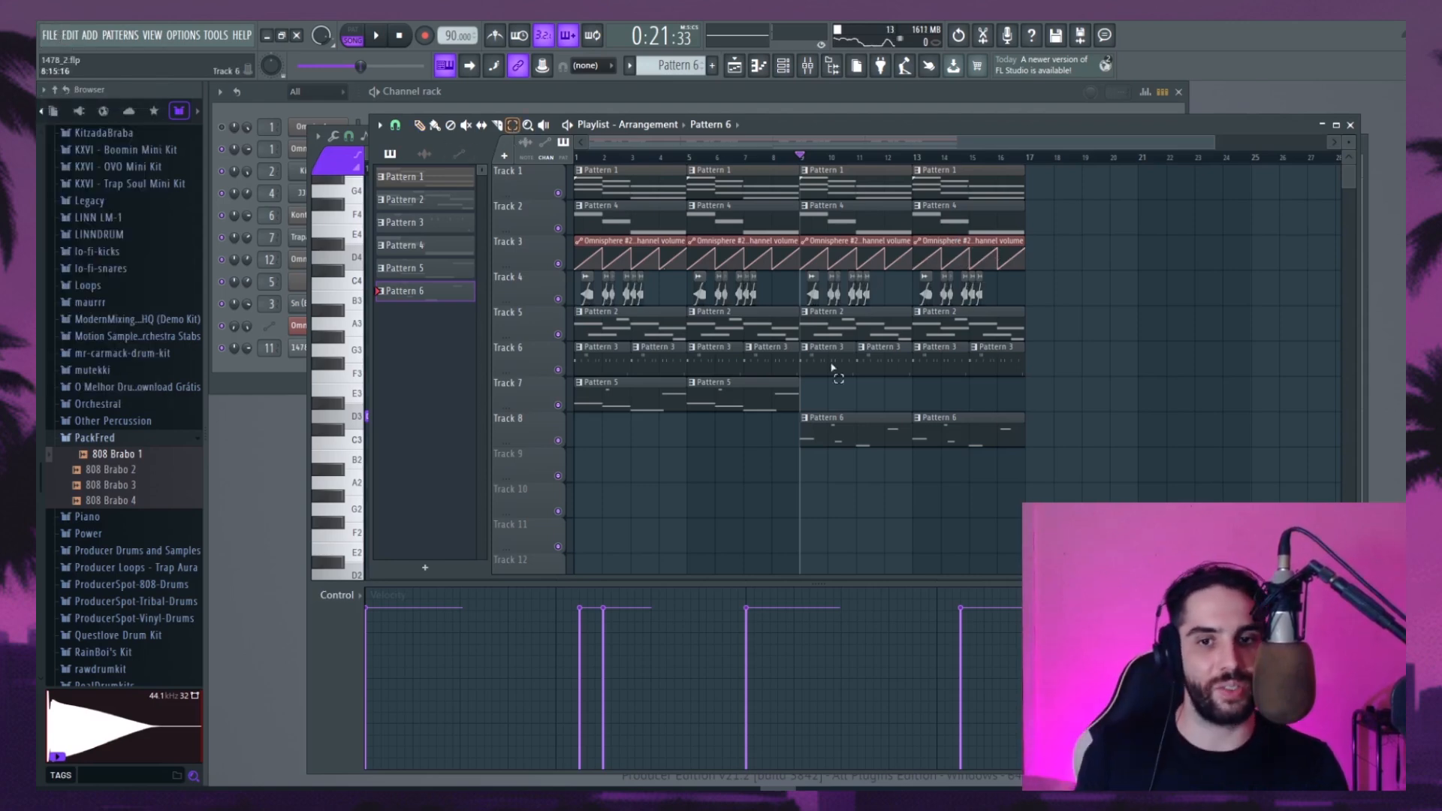
drag(1059, 466, 533, 106)
click(395, 125)
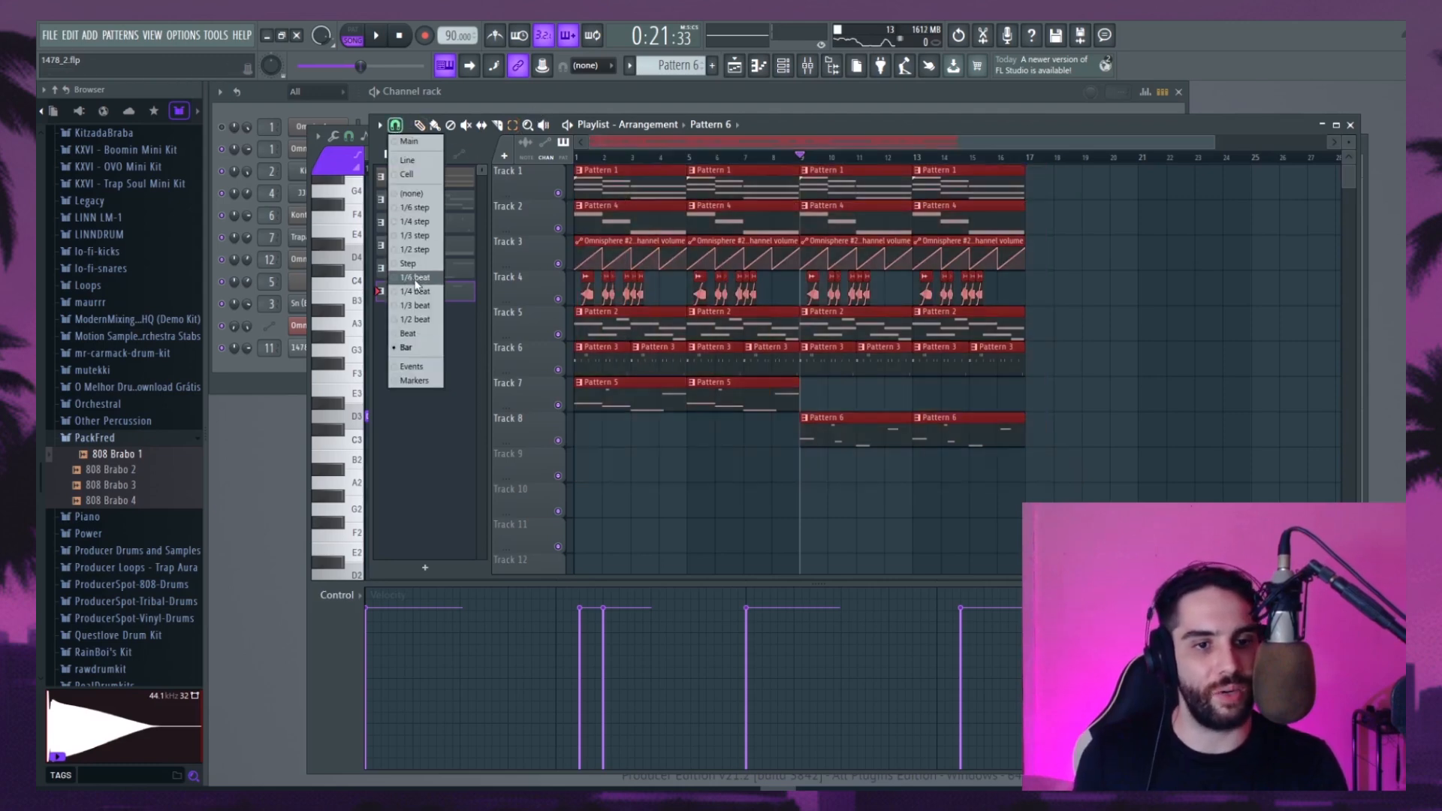
click(407, 347)
click(395, 125)
click(408, 346)
click(1100, 318)
right_click(1104, 315)
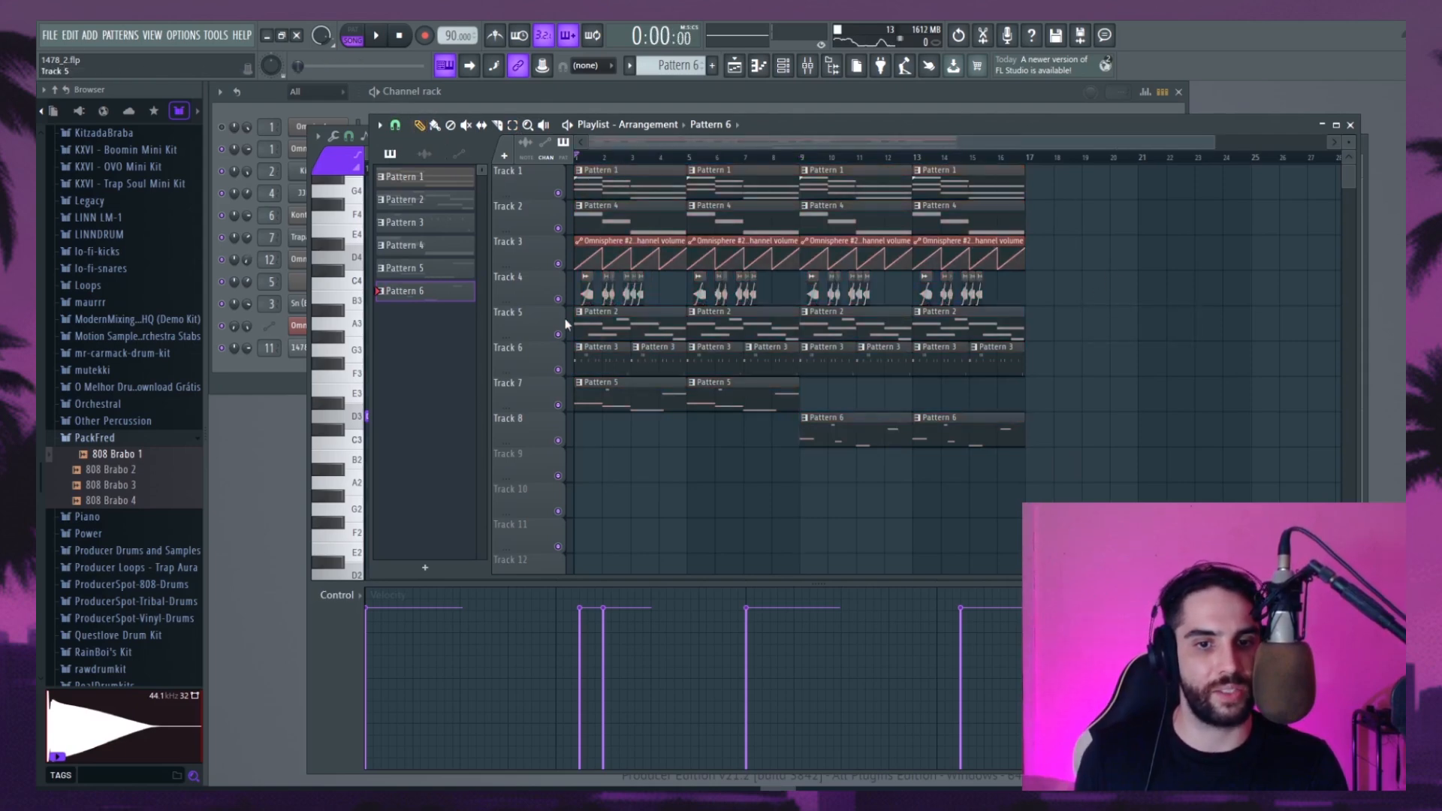
Mute the Pattern 3 clips on Track 6 and the Pattern 5 clip on Track 7 in bars 1 to 4, and play from the start
key(space)
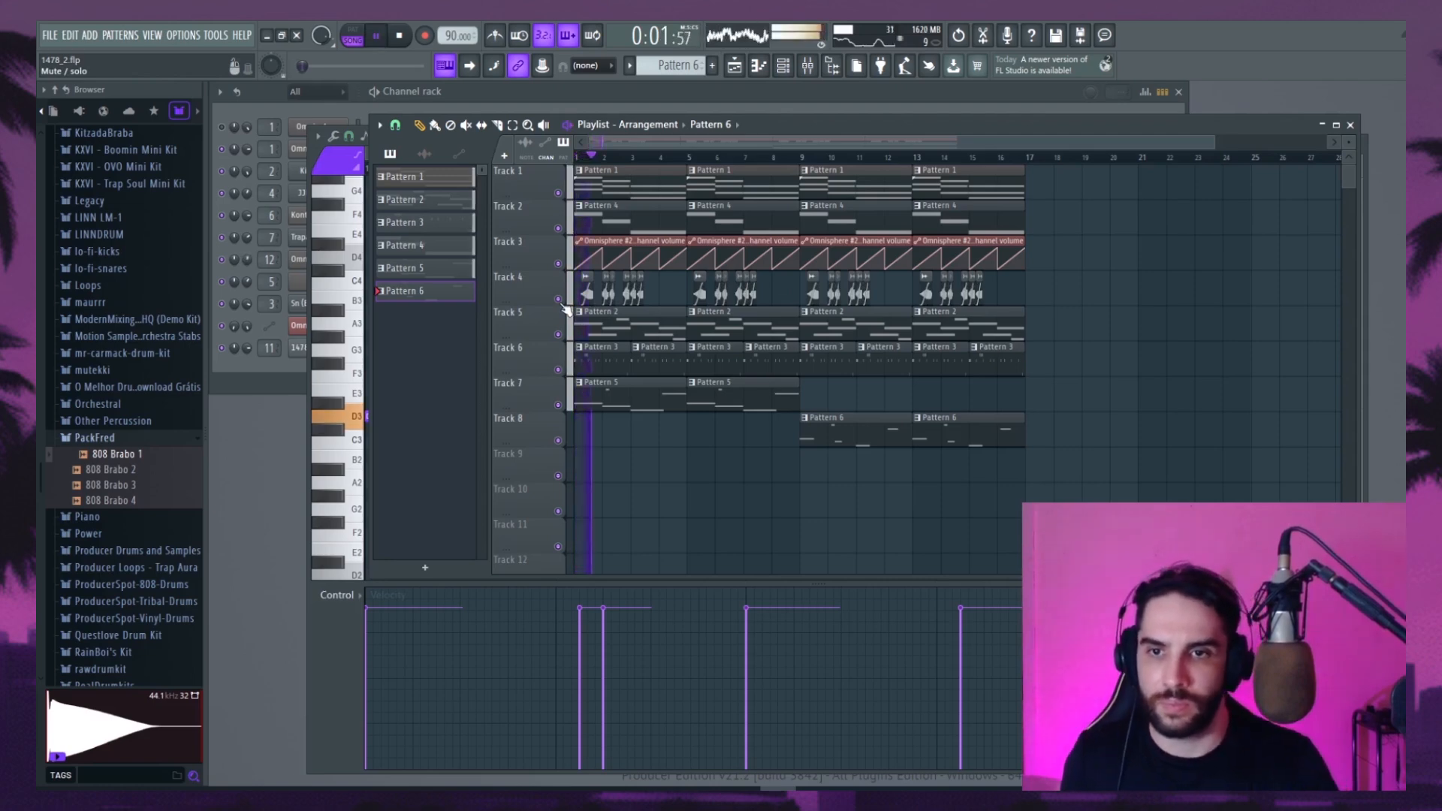
key(space)
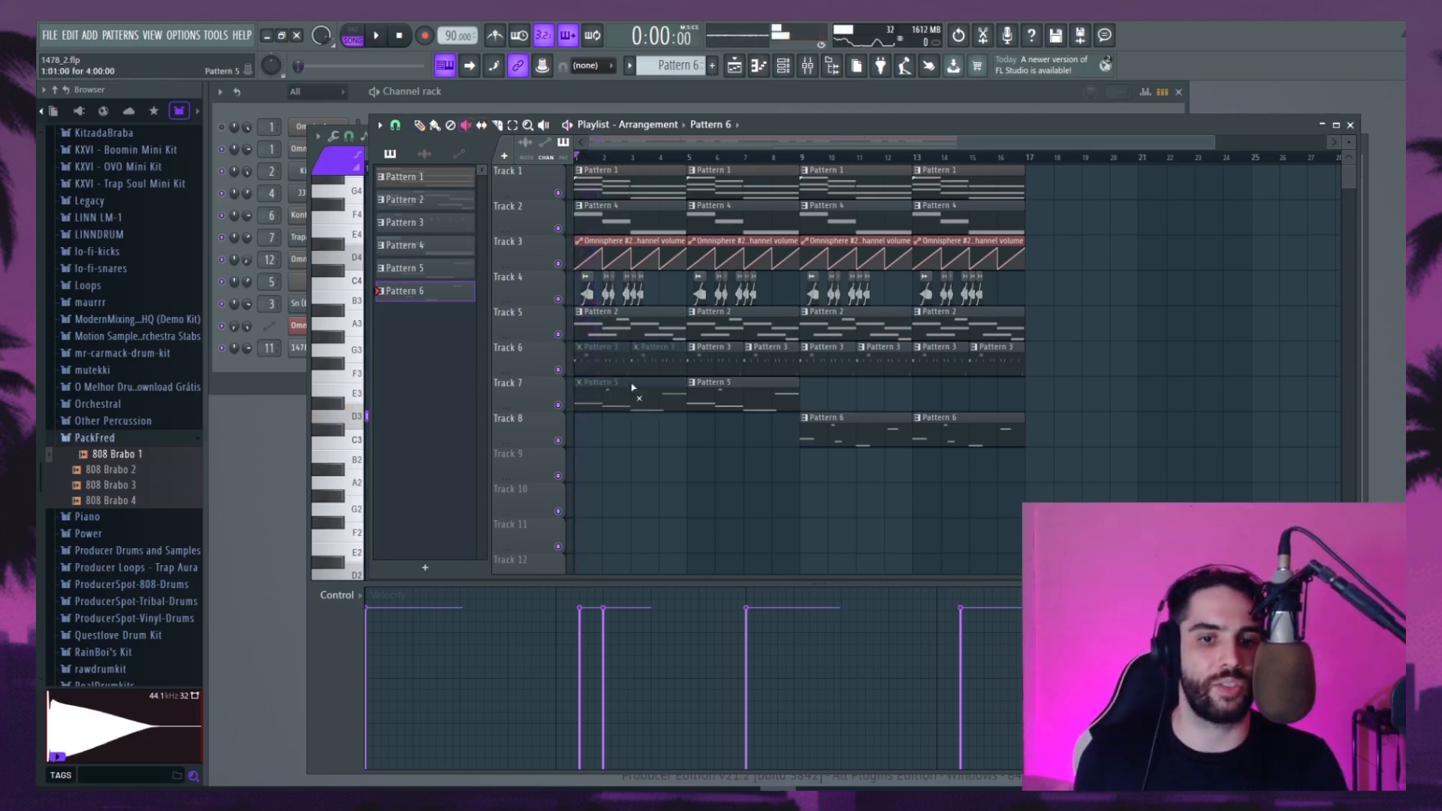
key(space)
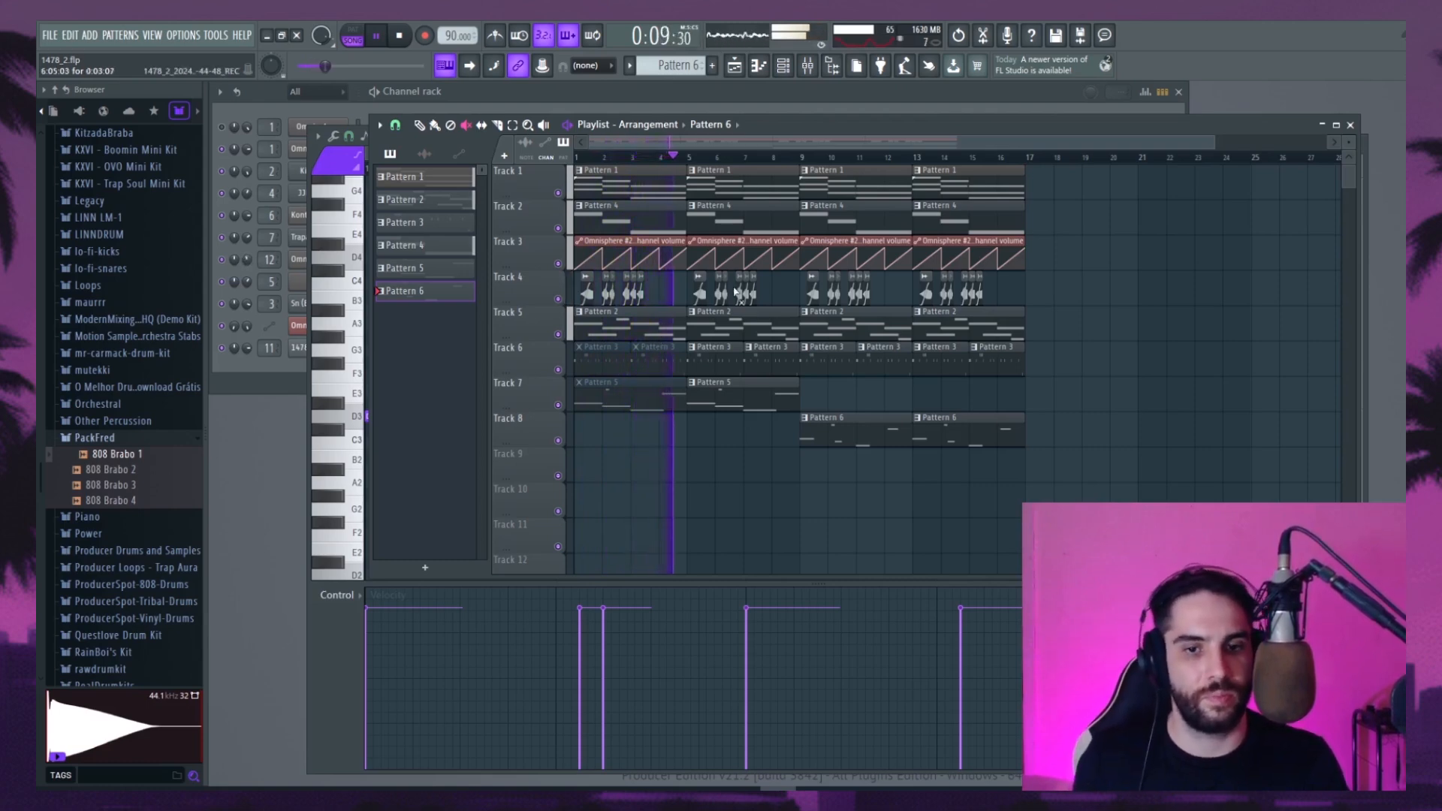
Create Pattern 7 with a Trapaholic Hihat (25) hit on the first step, and place it on Track 9 at bar 9
click(1051, 98)
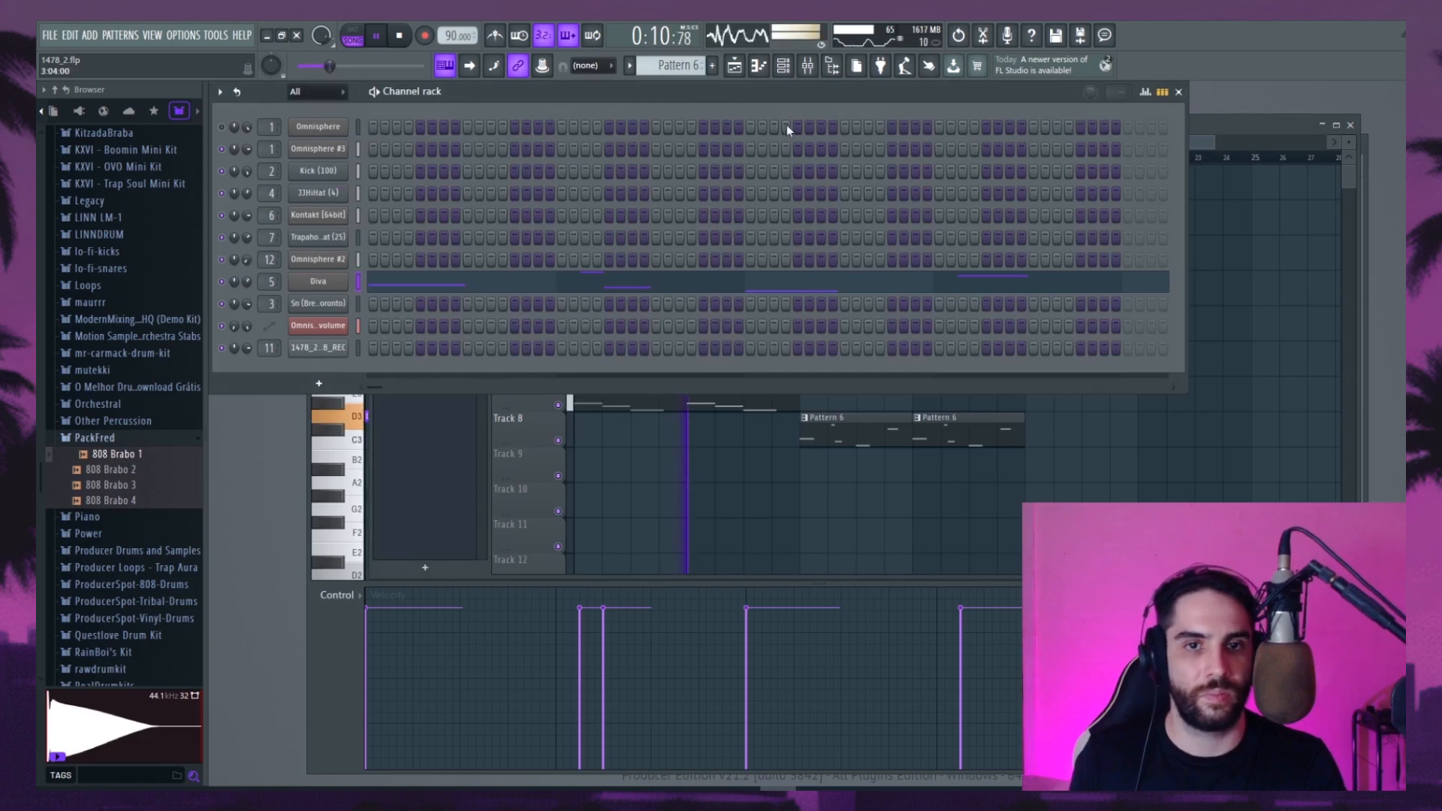
click(713, 66)
click(372, 237)
click(735, 66)
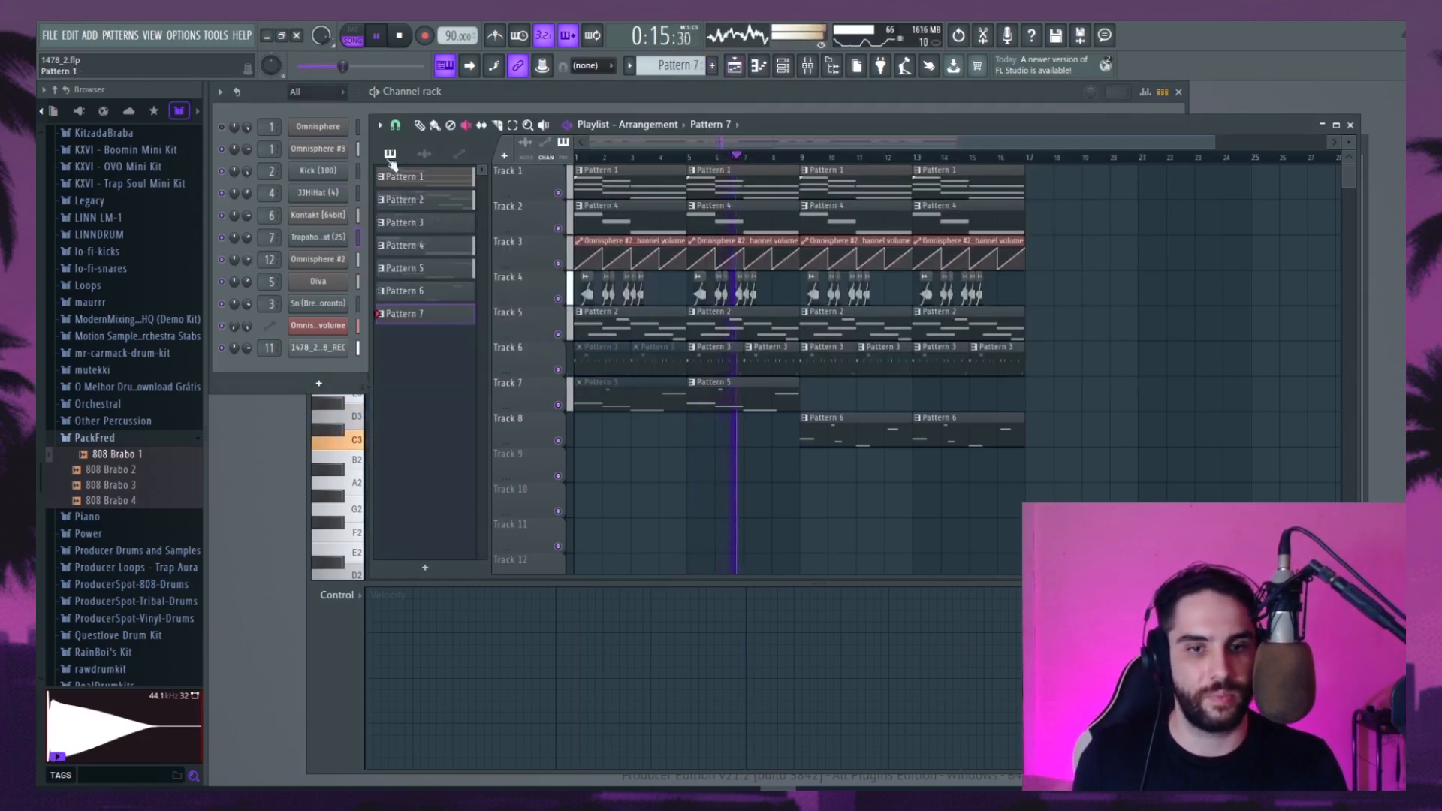
click(810, 465)
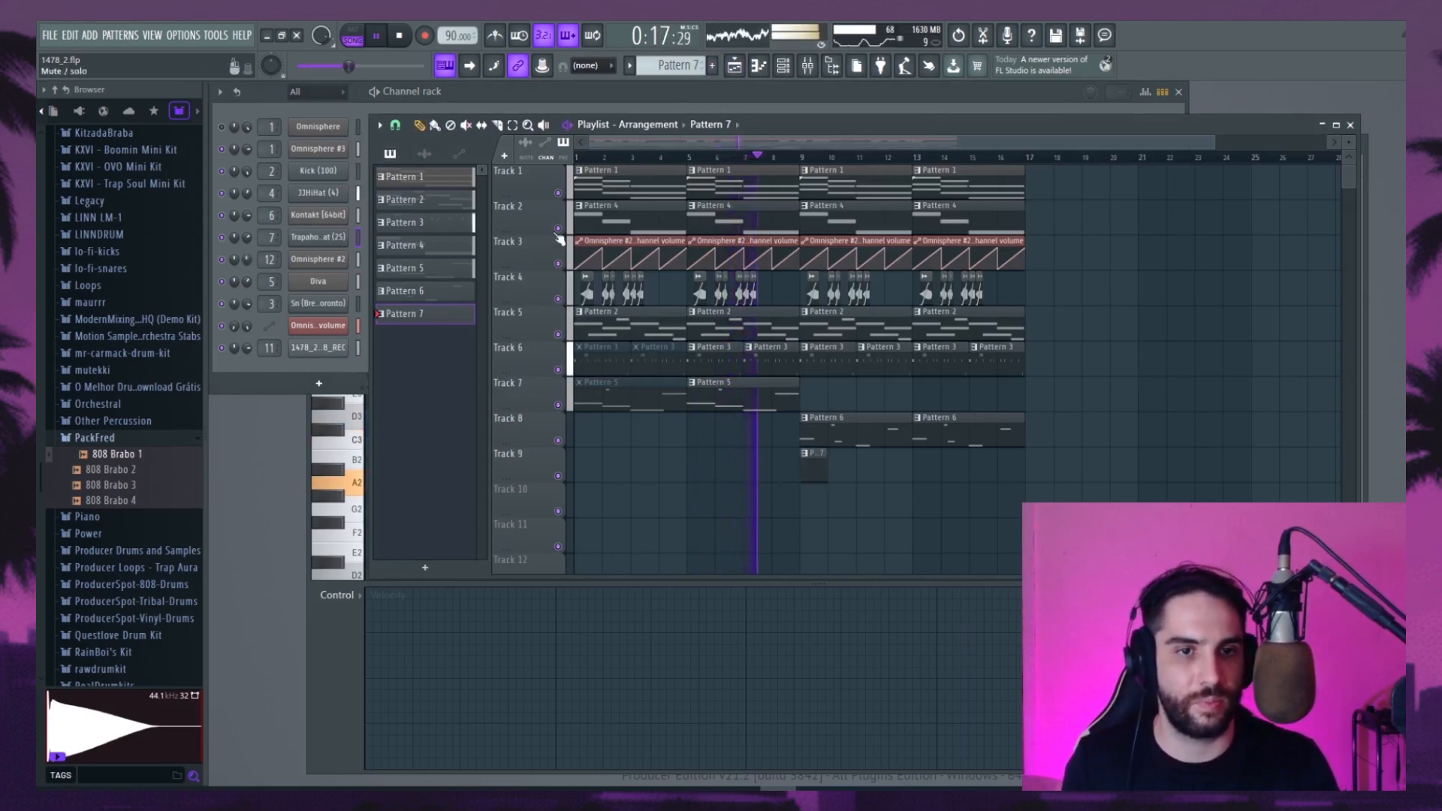
Mute the vocal chop clips on Track 4 across bars 9 to 16
drag(808, 295, 1010, 297)
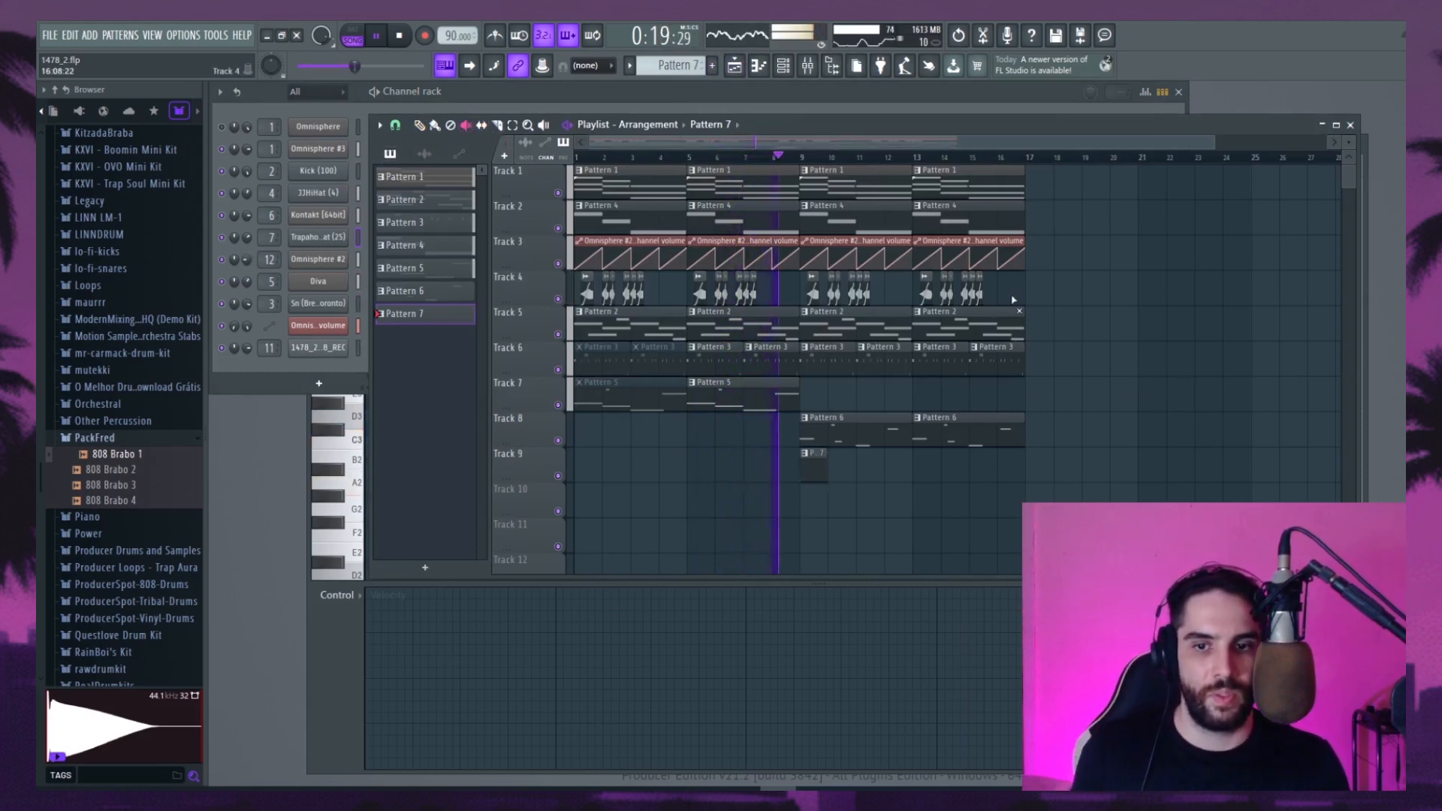
Duplicate all clips in bars 9 to 16 across bars 17 to 24
drag(774, 143, 839, 143)
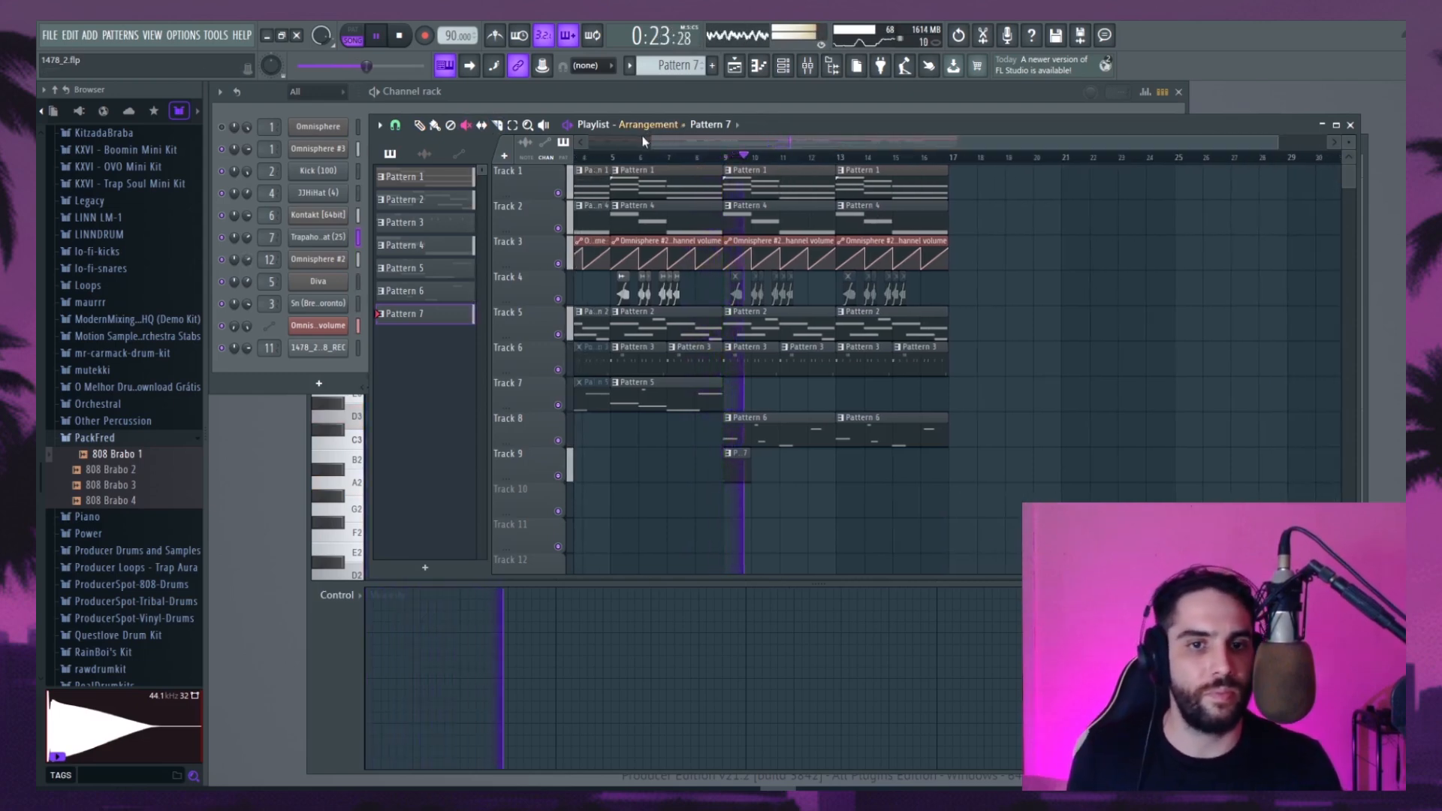
drag(653, 142, 577, 141)
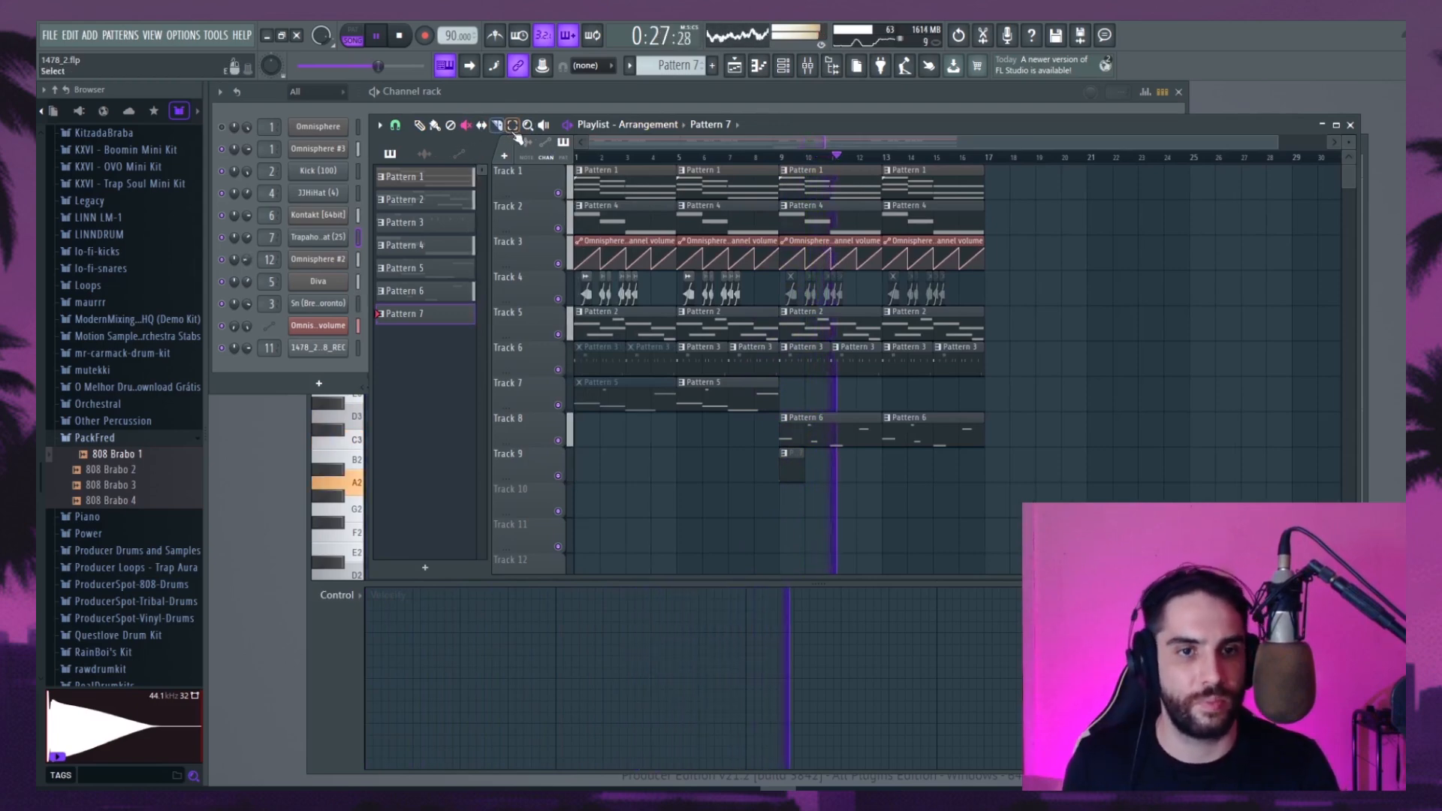
drag(1013, 516, 781, 166)
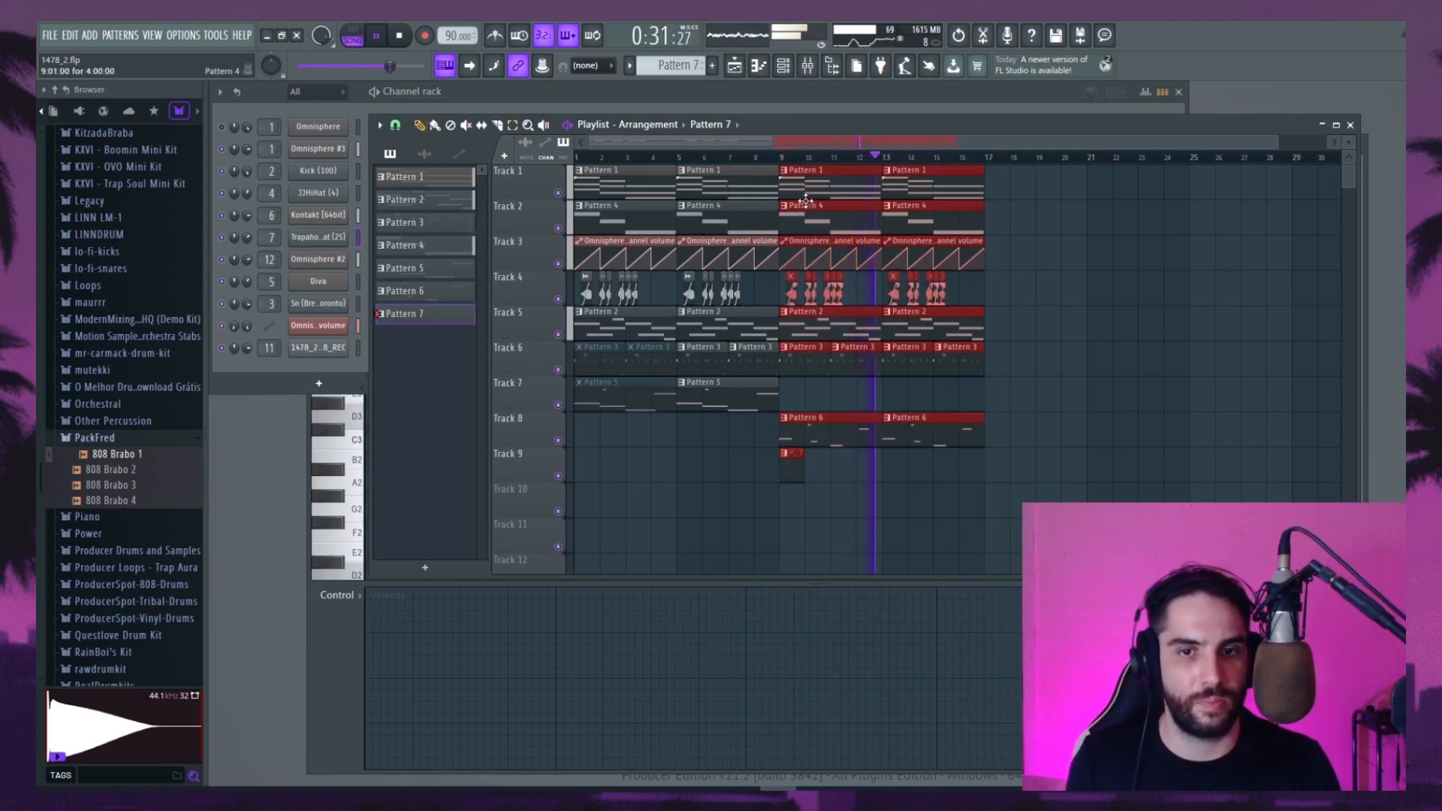
key(ctrl+b)
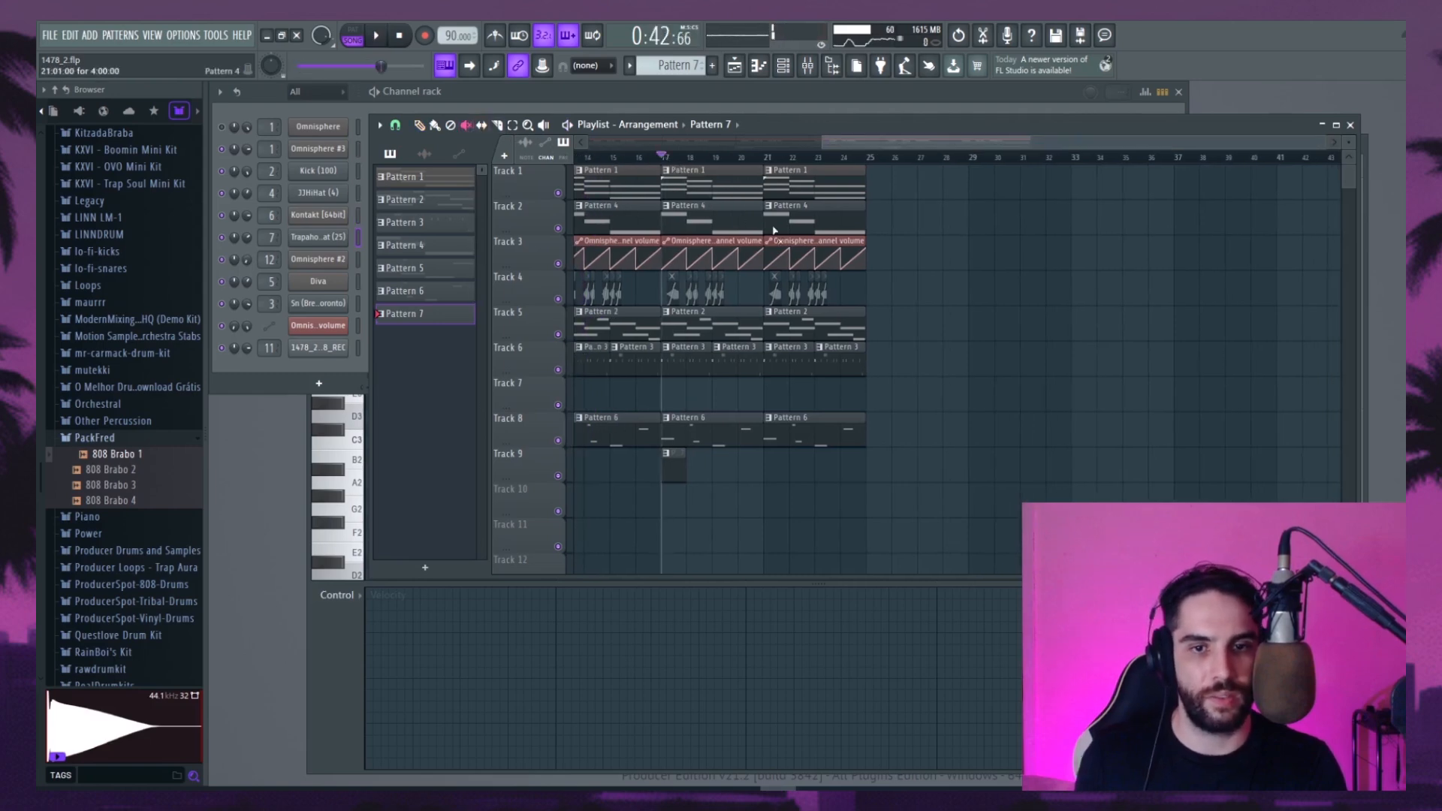
Mute the Pattern 4 clips on Track 2 and the Pattern 2 clips on Track 5 in bars 17 to 24, and play
drag(747, 227, 786, 225)
drag(732, 326, 815, 328)
key(space)
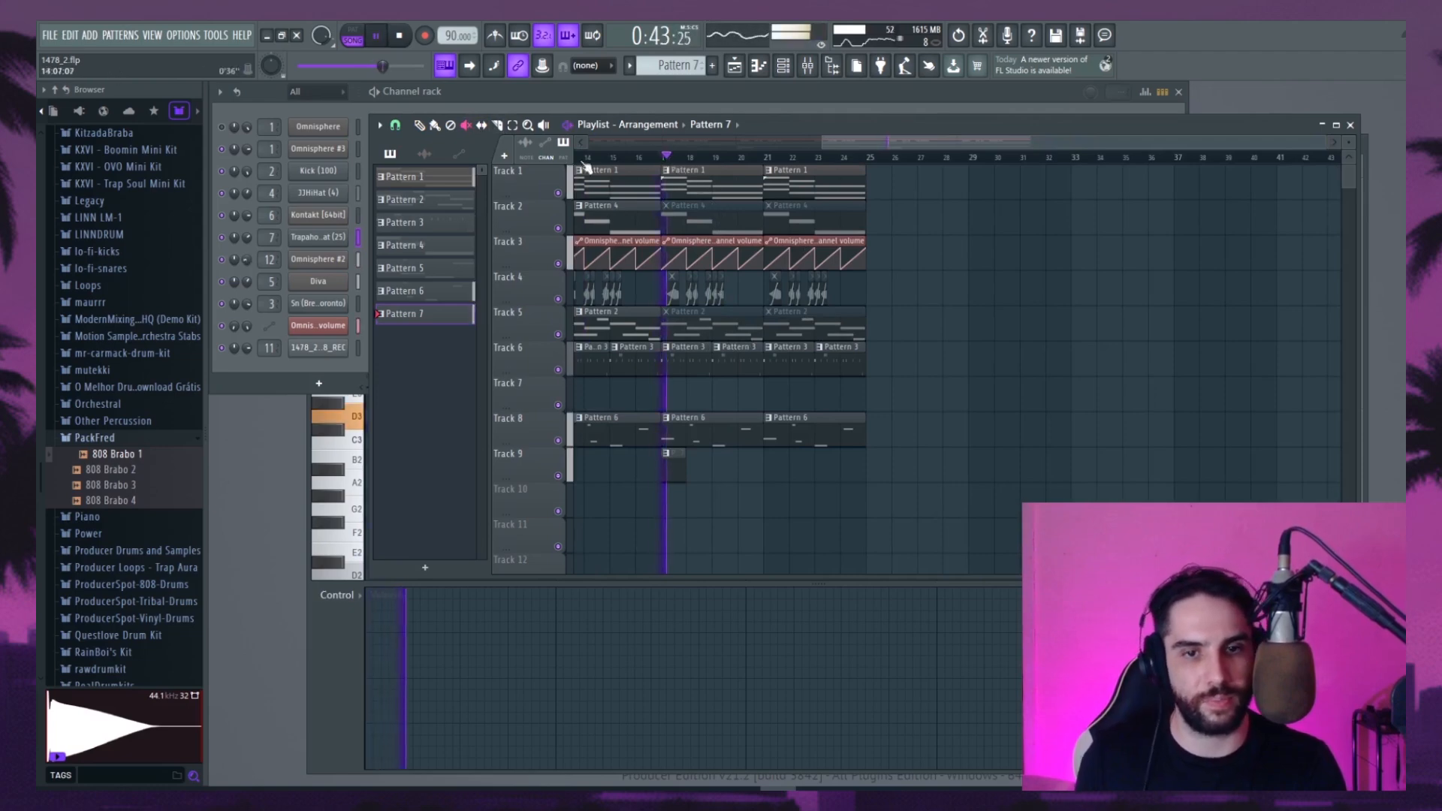
Copy all clips in bars 17 to 24 to bars 25 to 32 and set the playhead to bar 25
mouse_move(901, 515)
mouse_down()
mouse_move(746, 338)
mouse_move(662, 167)
mouse_up()
key(ctrl+b)
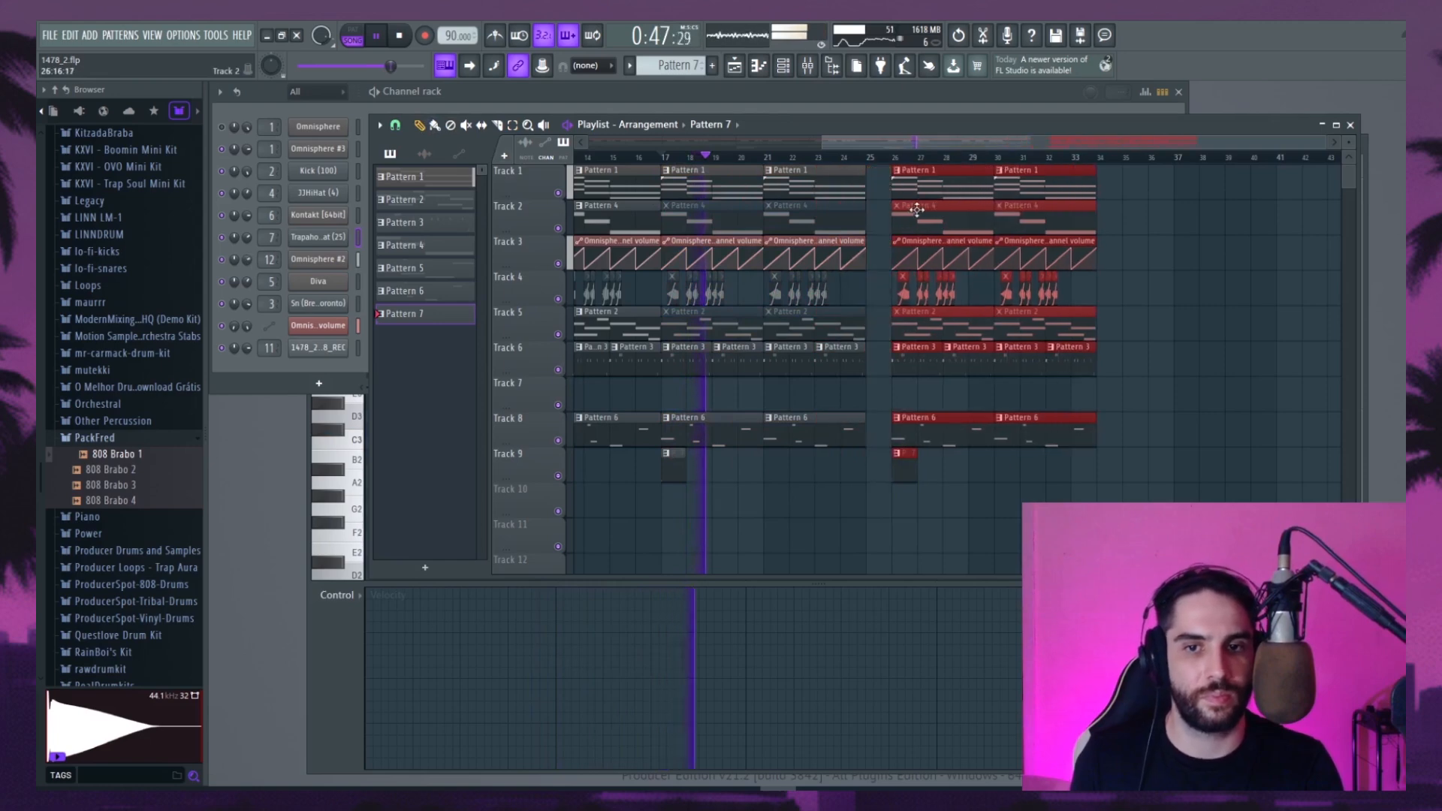
key(space)
drag(860, 144, 903, 144)
click(794, 158)
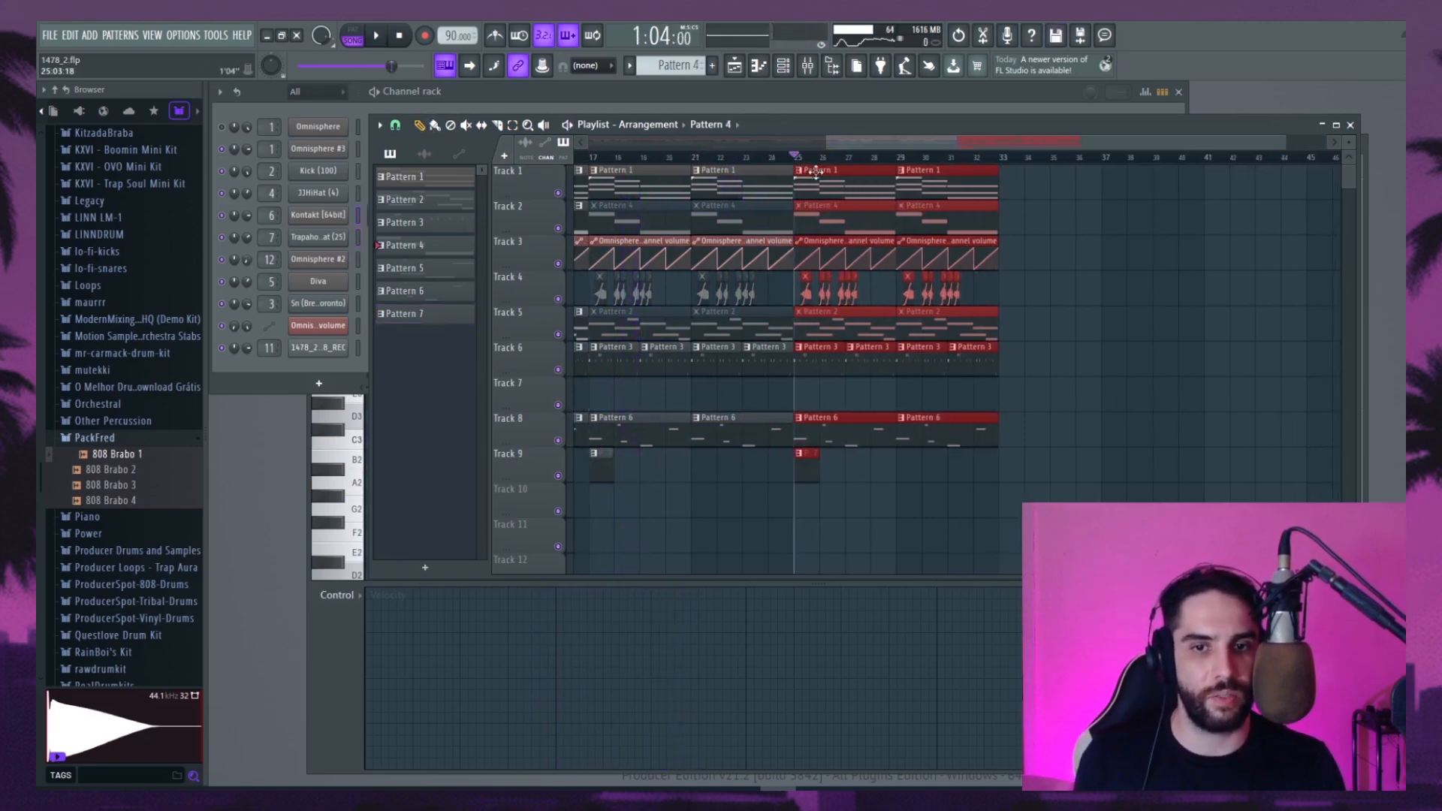
In bars 25 to 32, mute the Pattern 1 clips and unmute the Pattern 4 and Pattern 2 clips, and play from bar 25
click(1200, 319)
right_click(1200, 319)
drag(872, 226, 913, 223)
drag(865, 184, 914, 183)
drag(854, 322, 914, 324)
key(space)
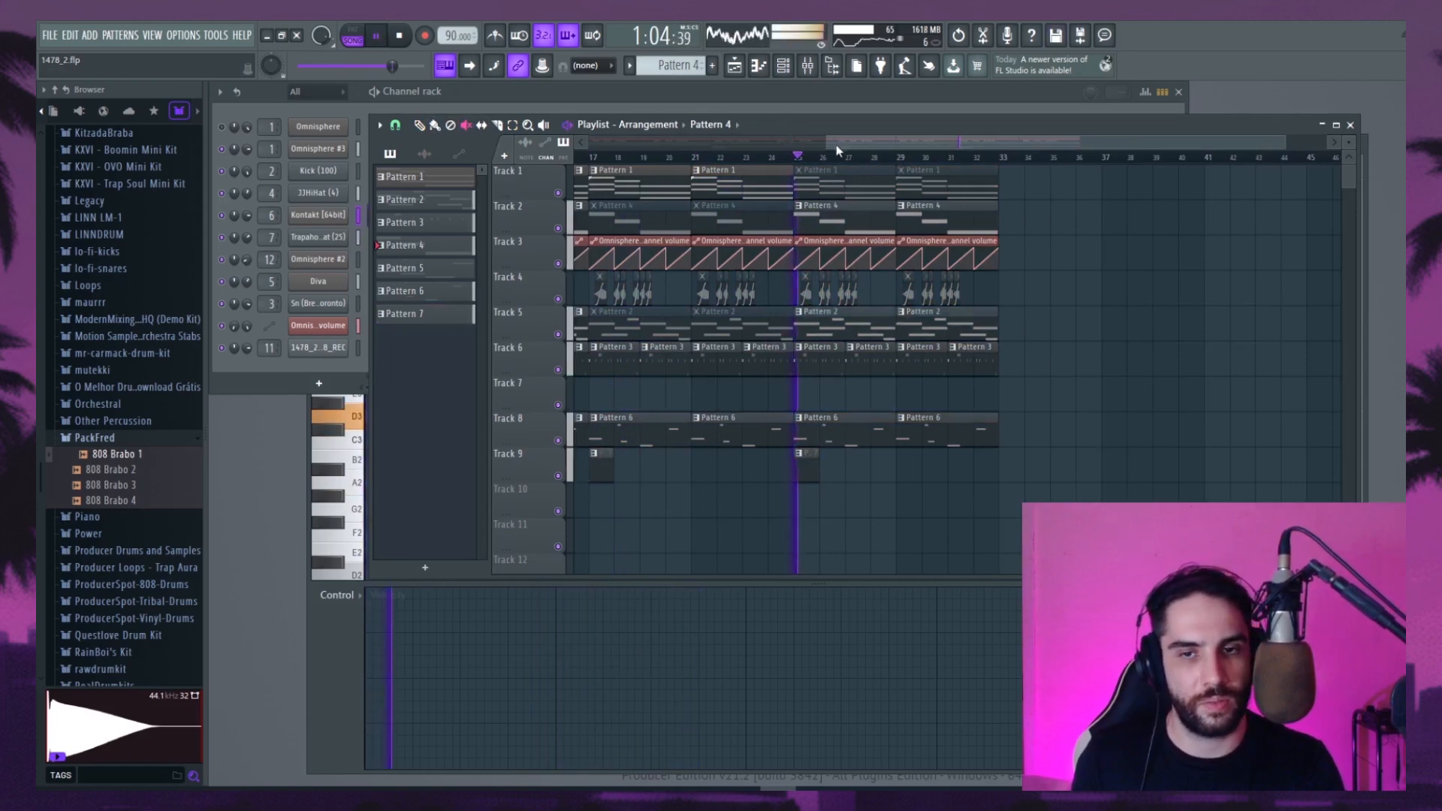
Shorten the last Pattern 3 clip on Track 6 to end at bar 32, and stop playback
drag(994, 350, 969, 350)
key(space)
Copy all clips in bars 9 to 32 to bar 33, with the playlist snap set to Bar
drag(826, 143, 588, 143)
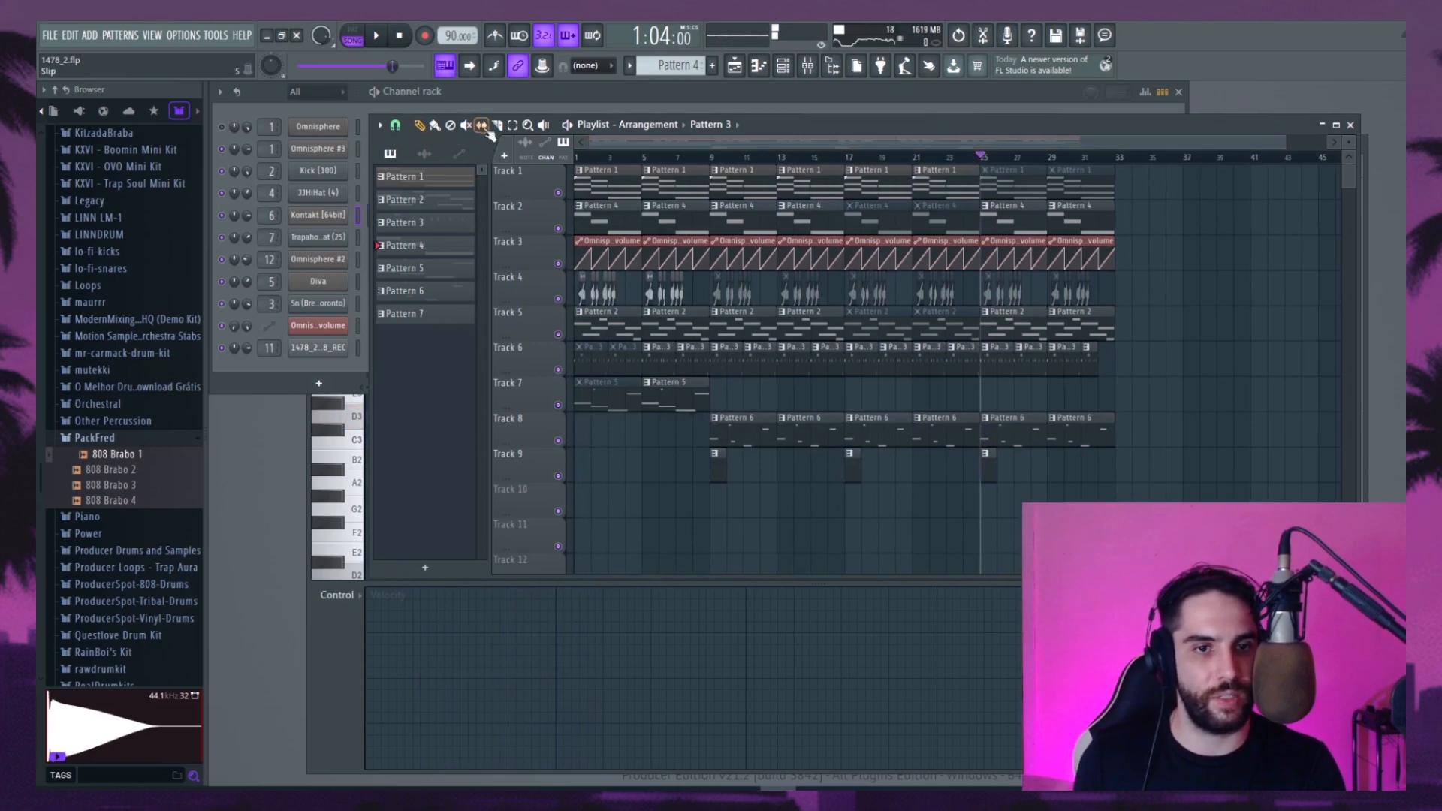
drag(1180, 552, 711, 166)
click(395, 126)
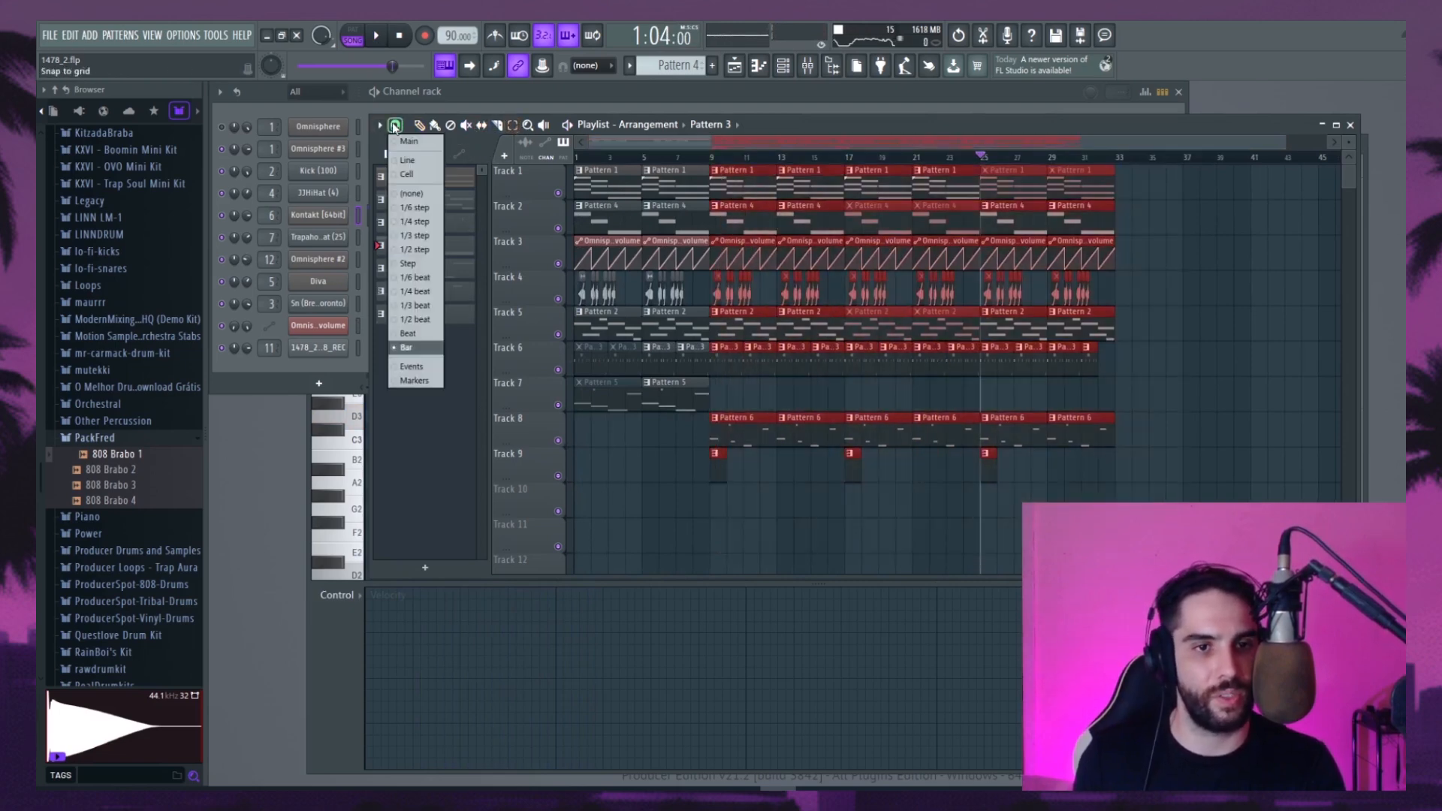
click(417, 345)
drag(751, 241, 1139, 180)
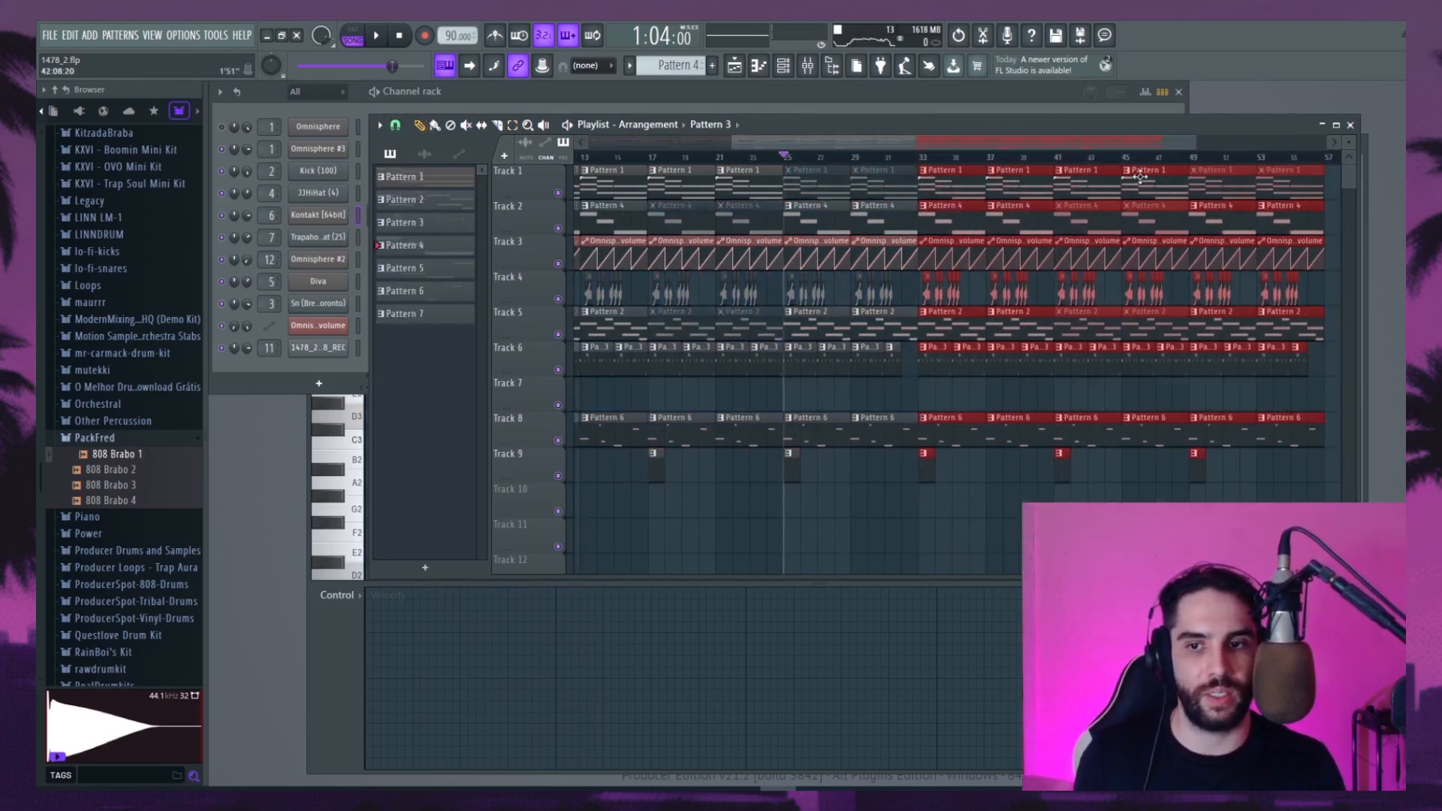
click(1150, 404)
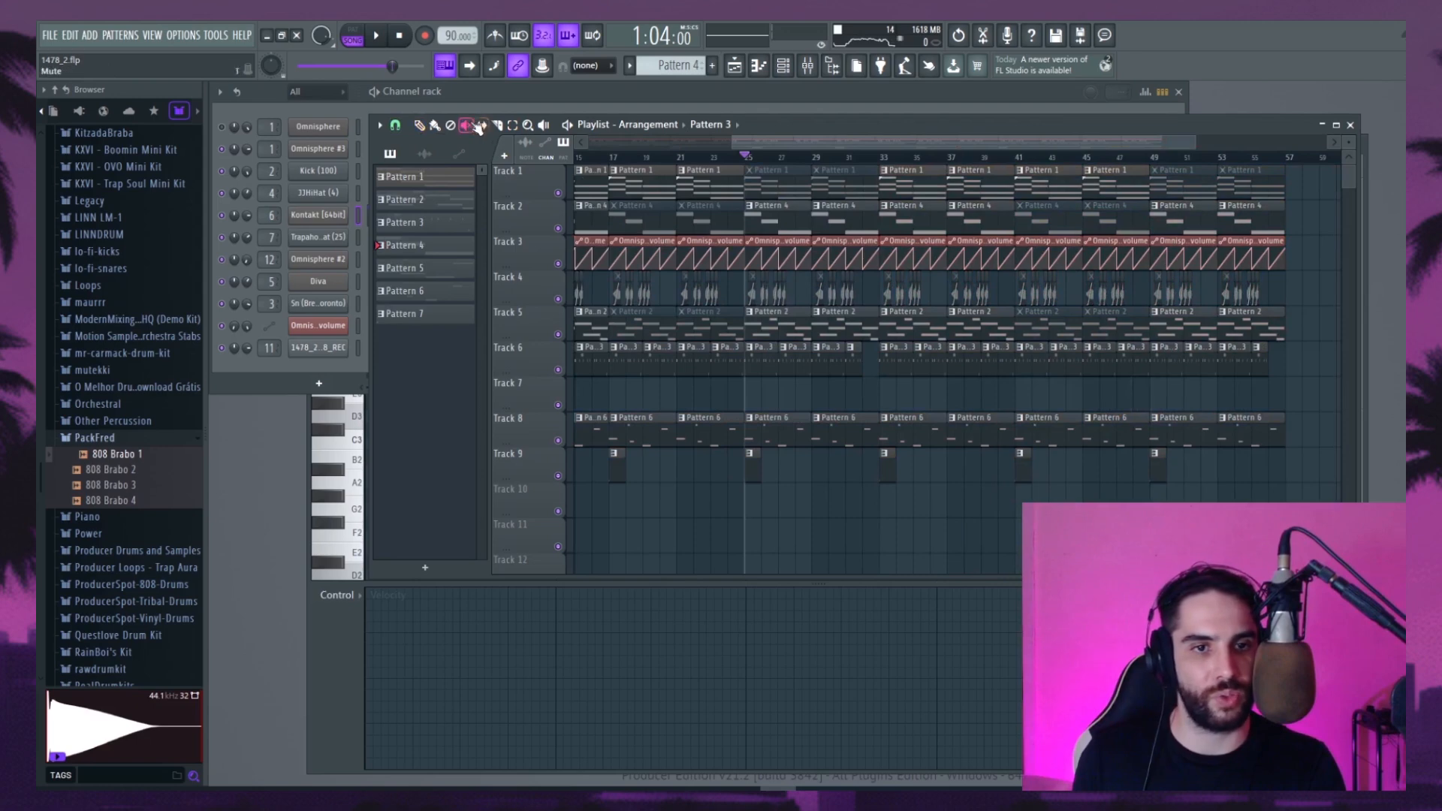
Unmute the vocal chop clips on Track 4 in bars 33 to 40 and audition from bar 33
drag(867, 160, 740, 162)
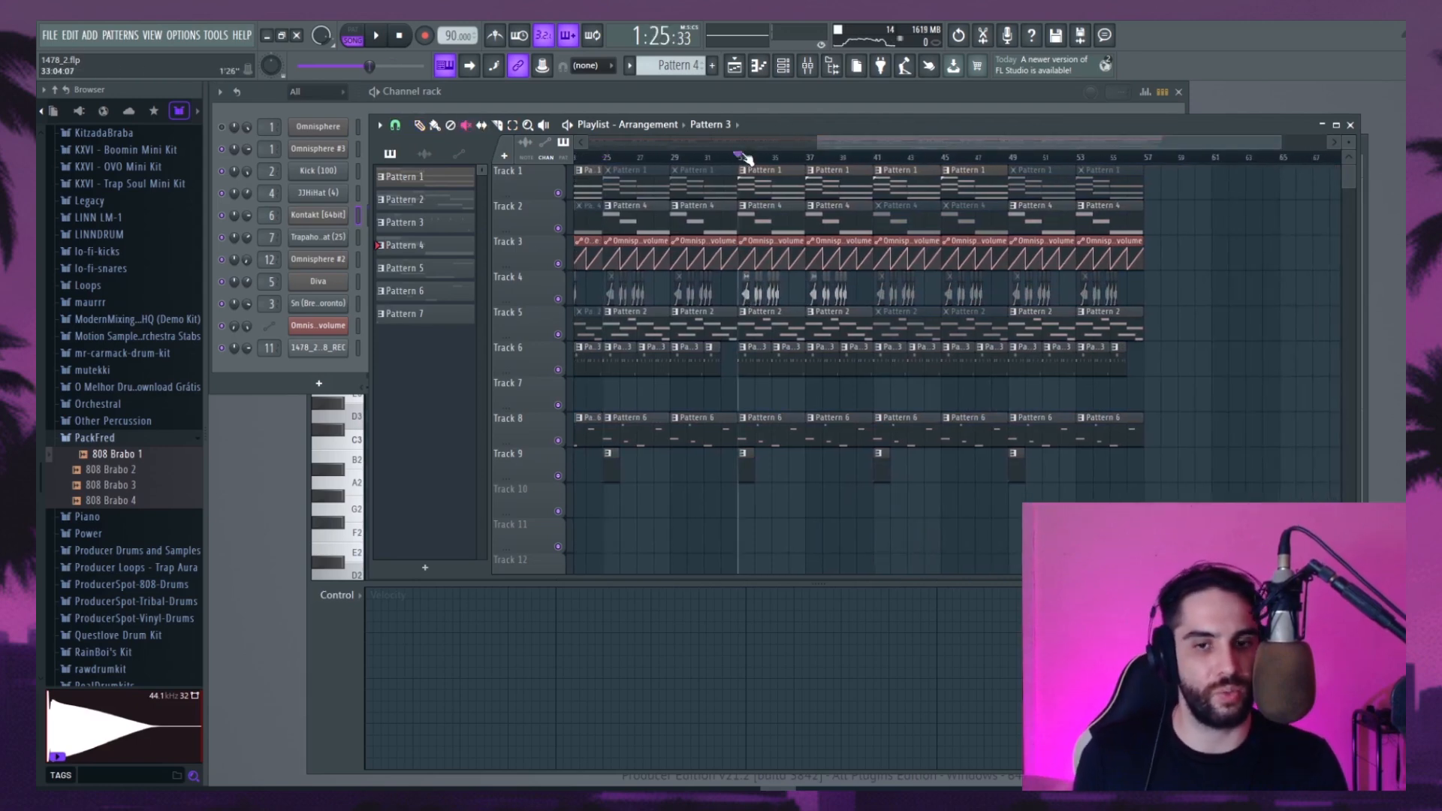
key(space)
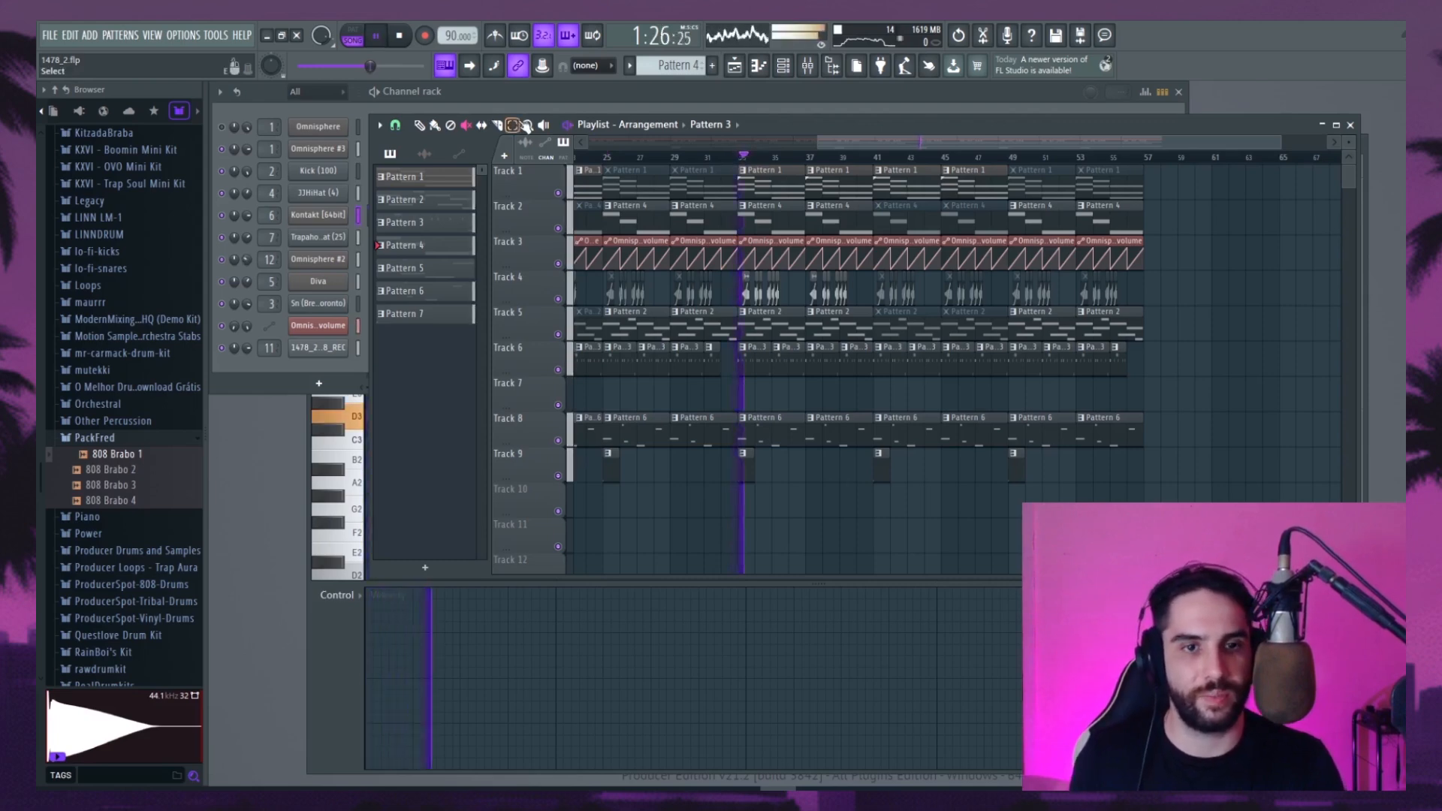
drag(817, 143, 740, 143)
key(space)
Lower the gain of the vocal chop clips in bars 33 to 40 to -5.4 dB while playing from bar 33
drag(1351, 156, 1165, 145)
drag(1349, 142, 1348, 139)
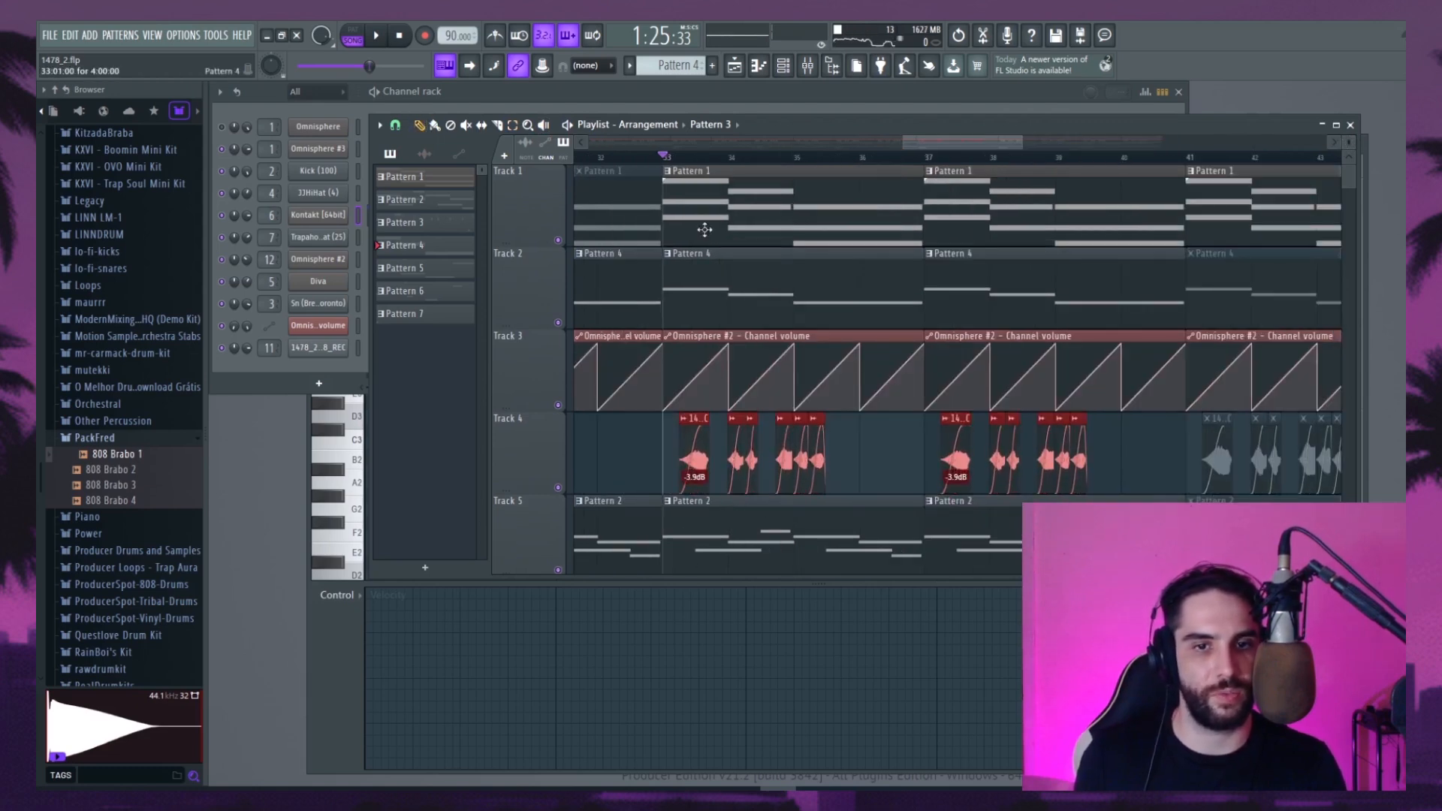
key(space)
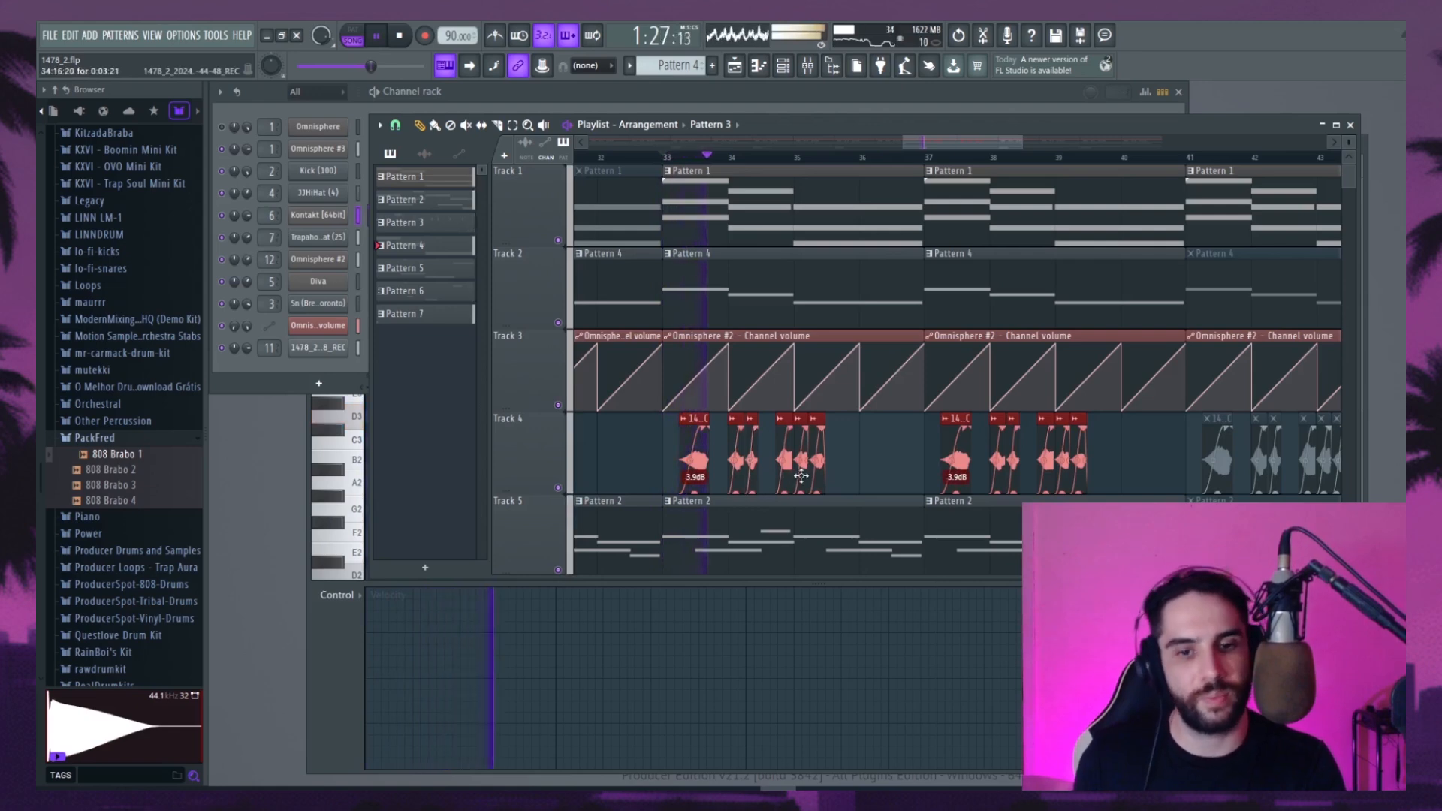
drag(738, 492, 740, 492)
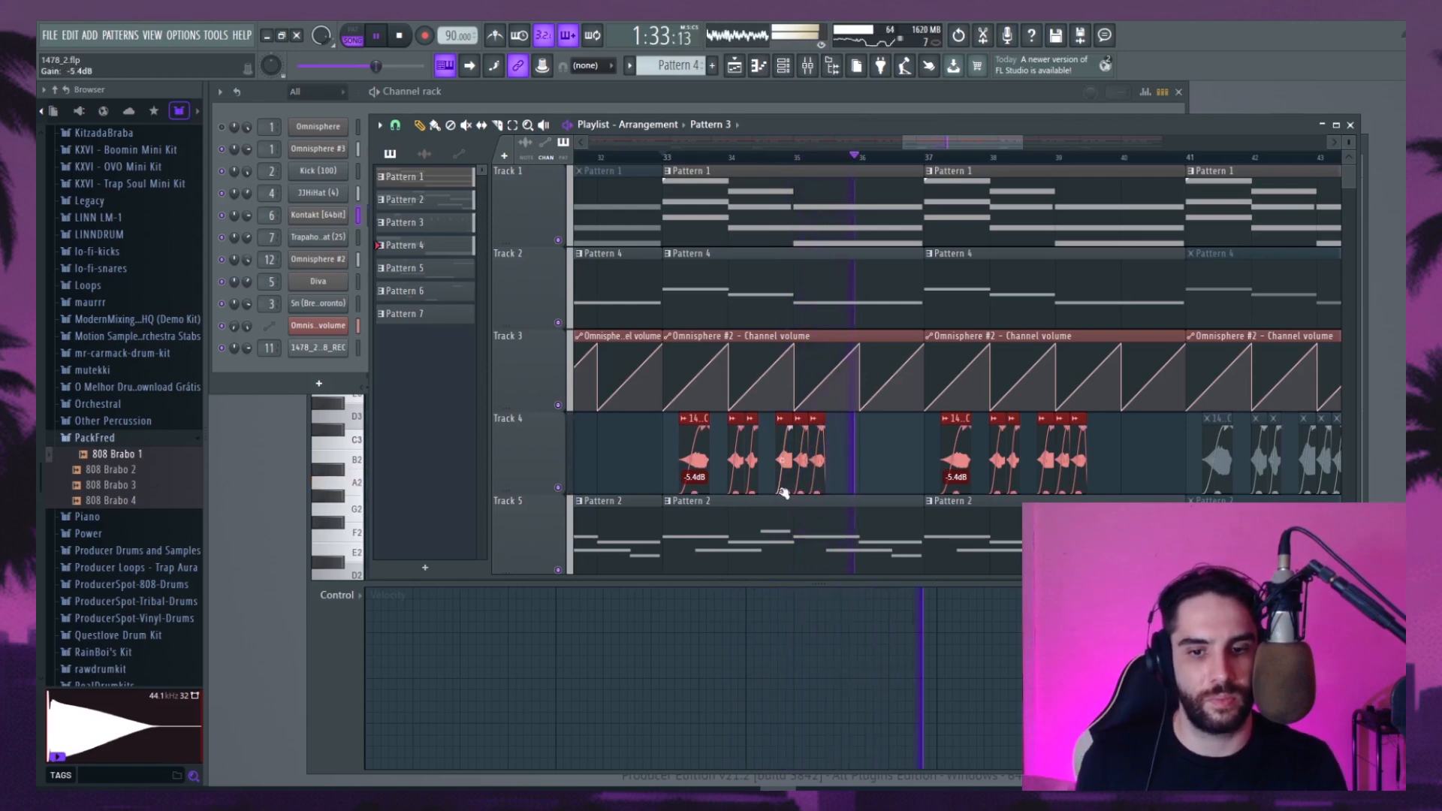
key(space)
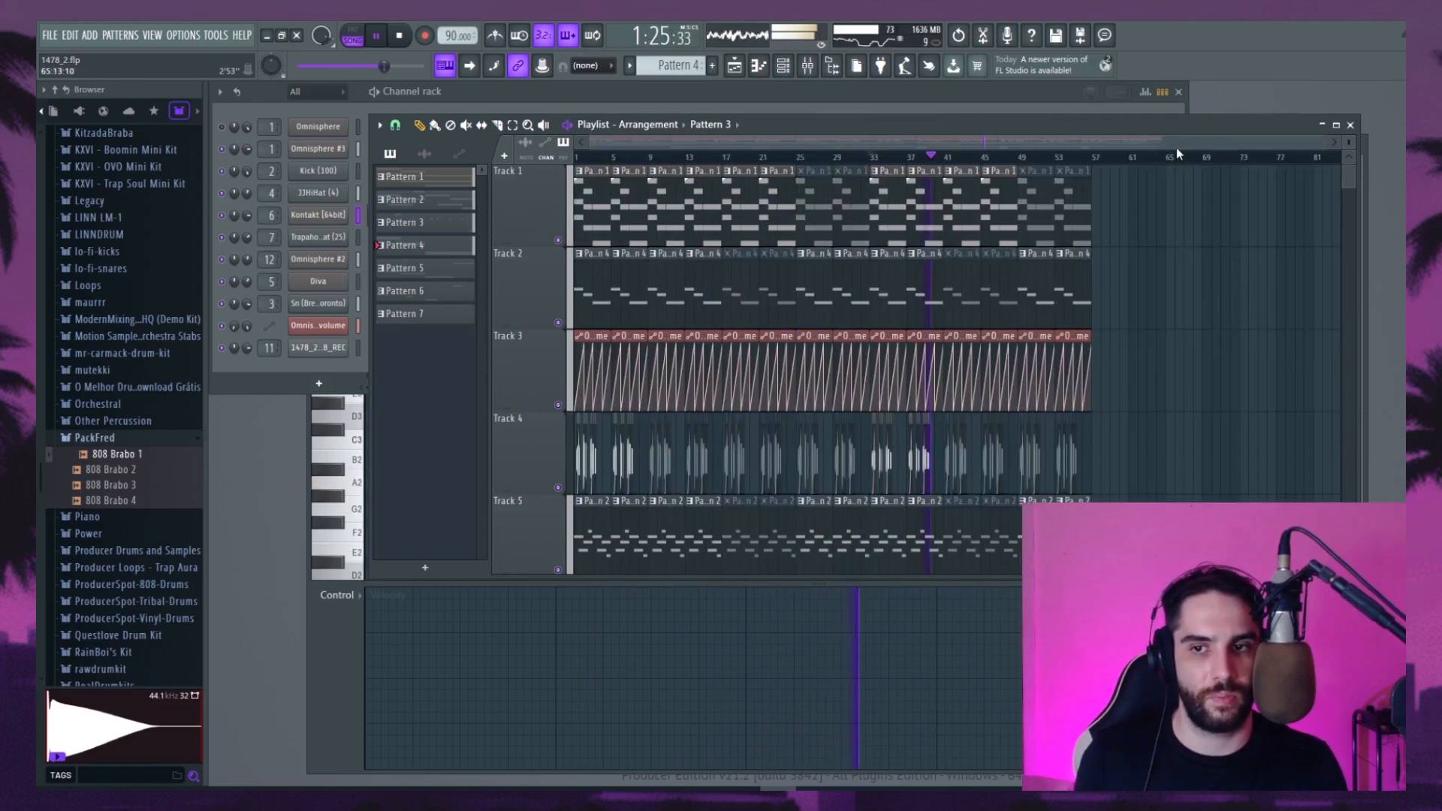
Copy the clips in bars 33 to 48 to bar 57 without the first Pattern 3 clip, and play from bar 57
scroll(1183, 204, down, 2)
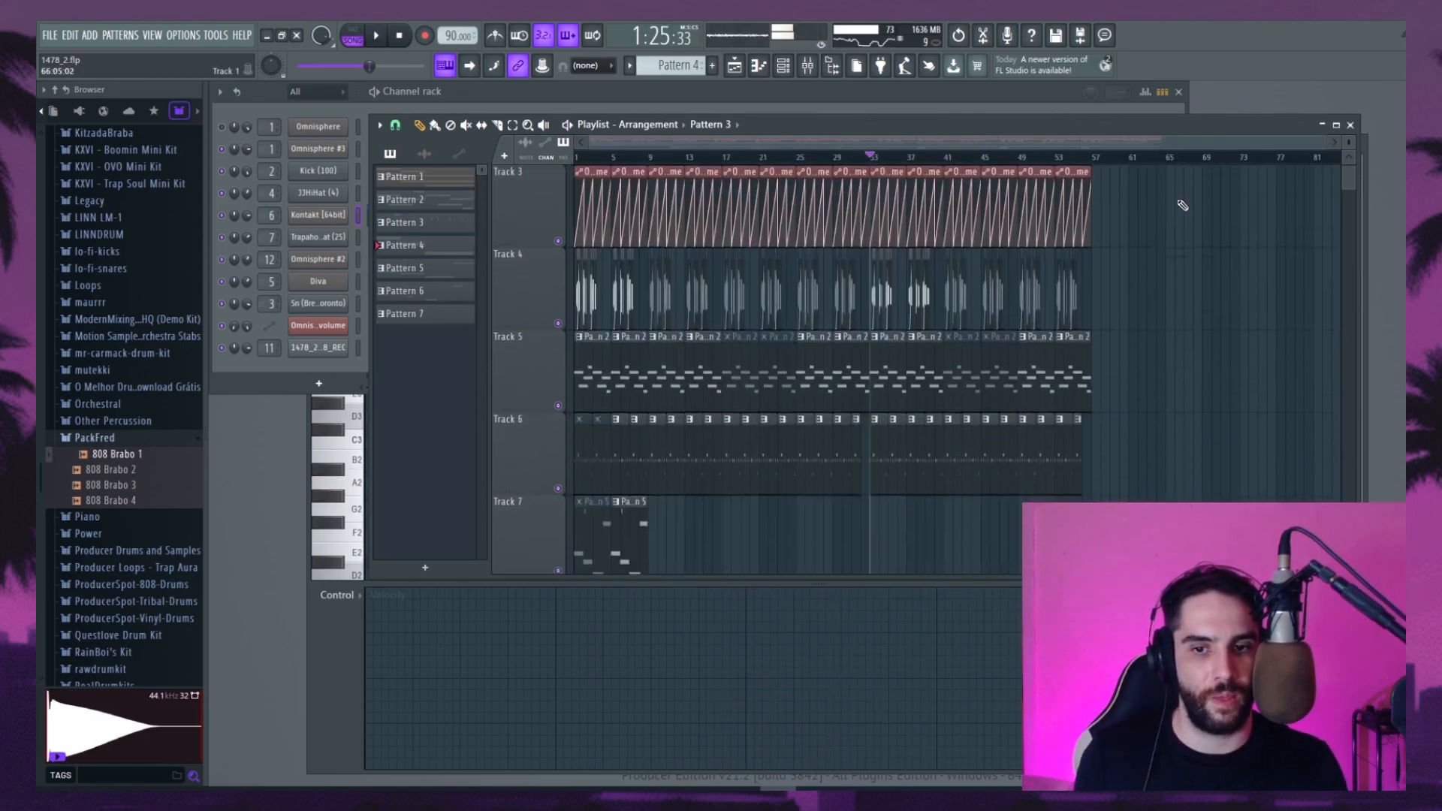
scroll(1183, 204, down, 1)
scroll(1182, 225, down, 5)
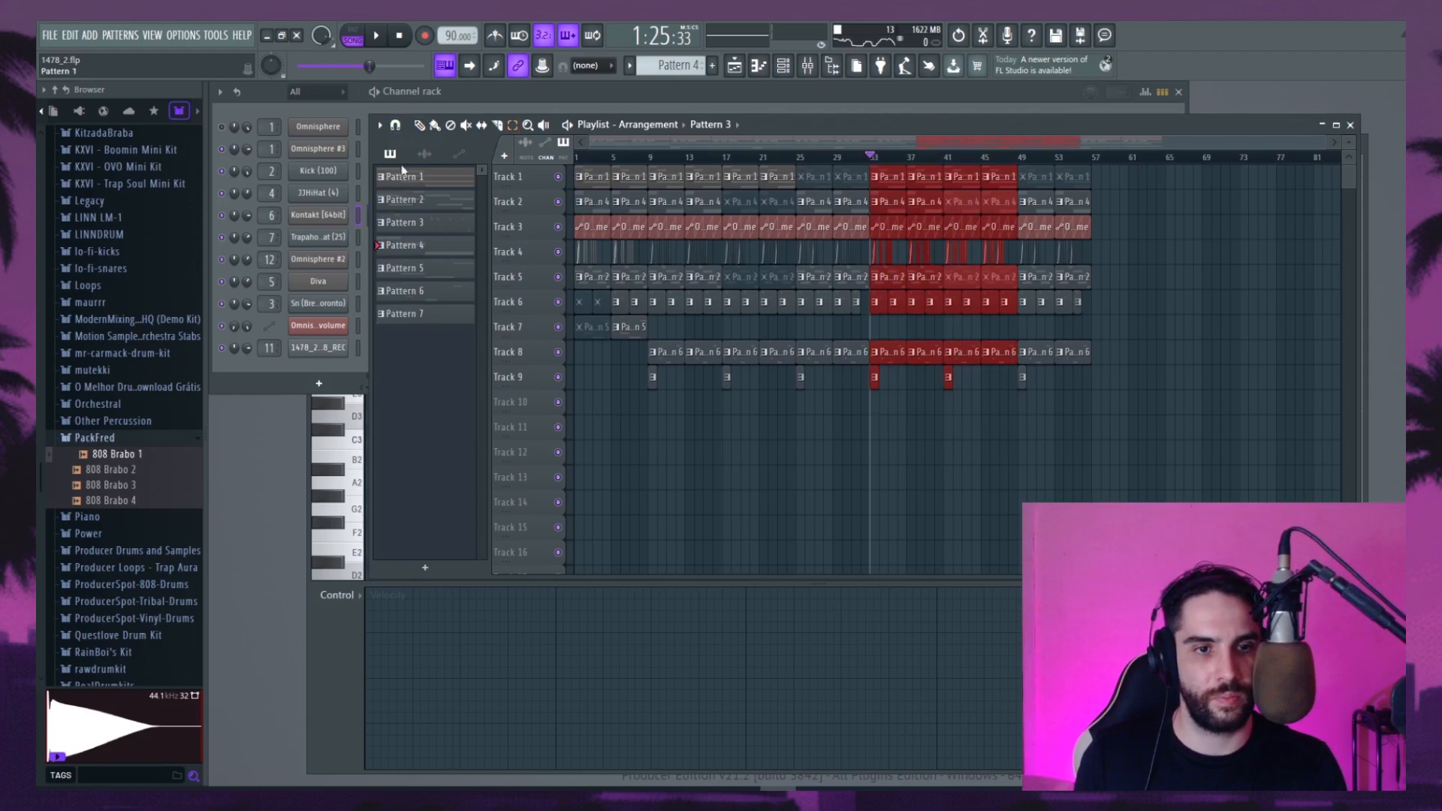
click(395, 125)
click(415, 334)
click(398, 125)
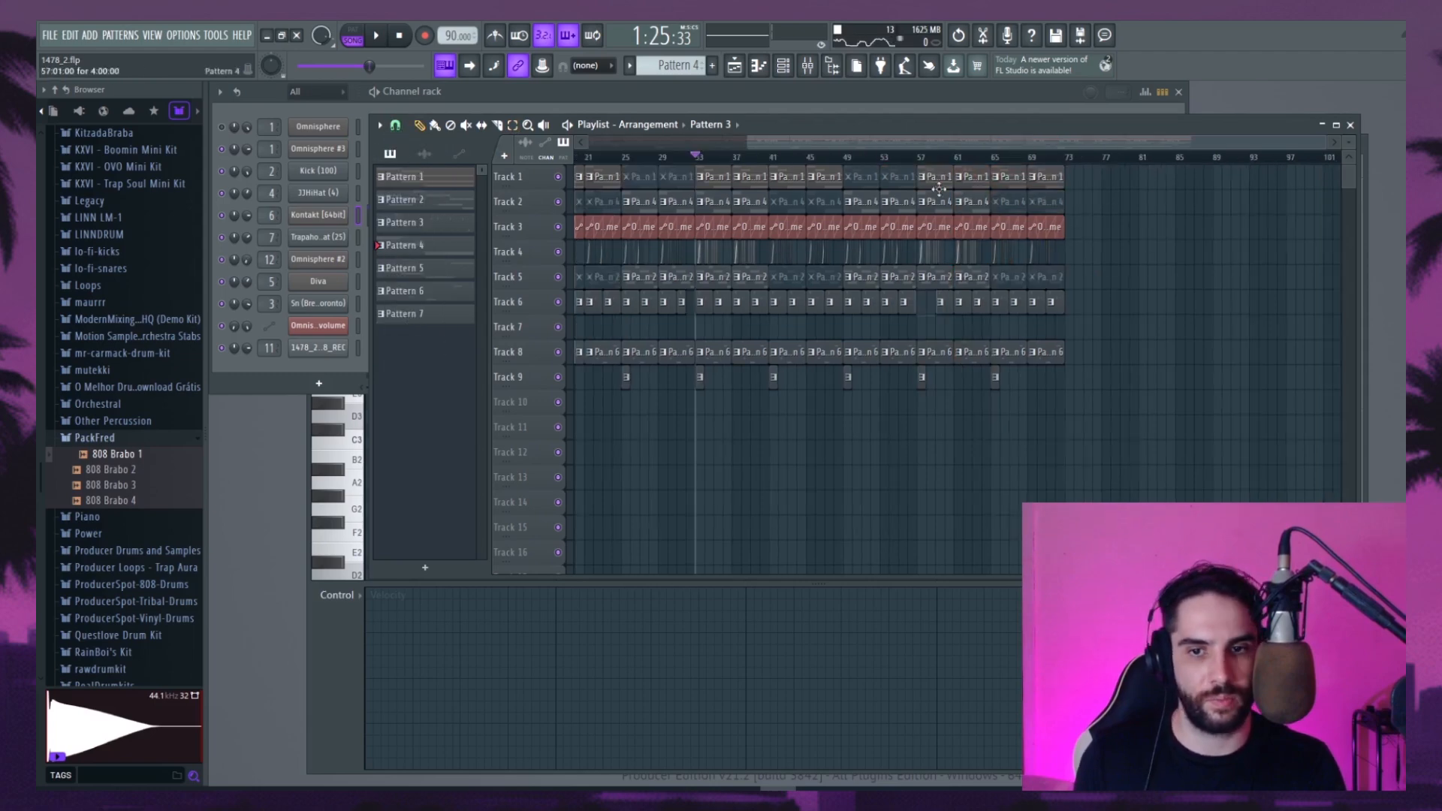
click(921, 157)
key(space)
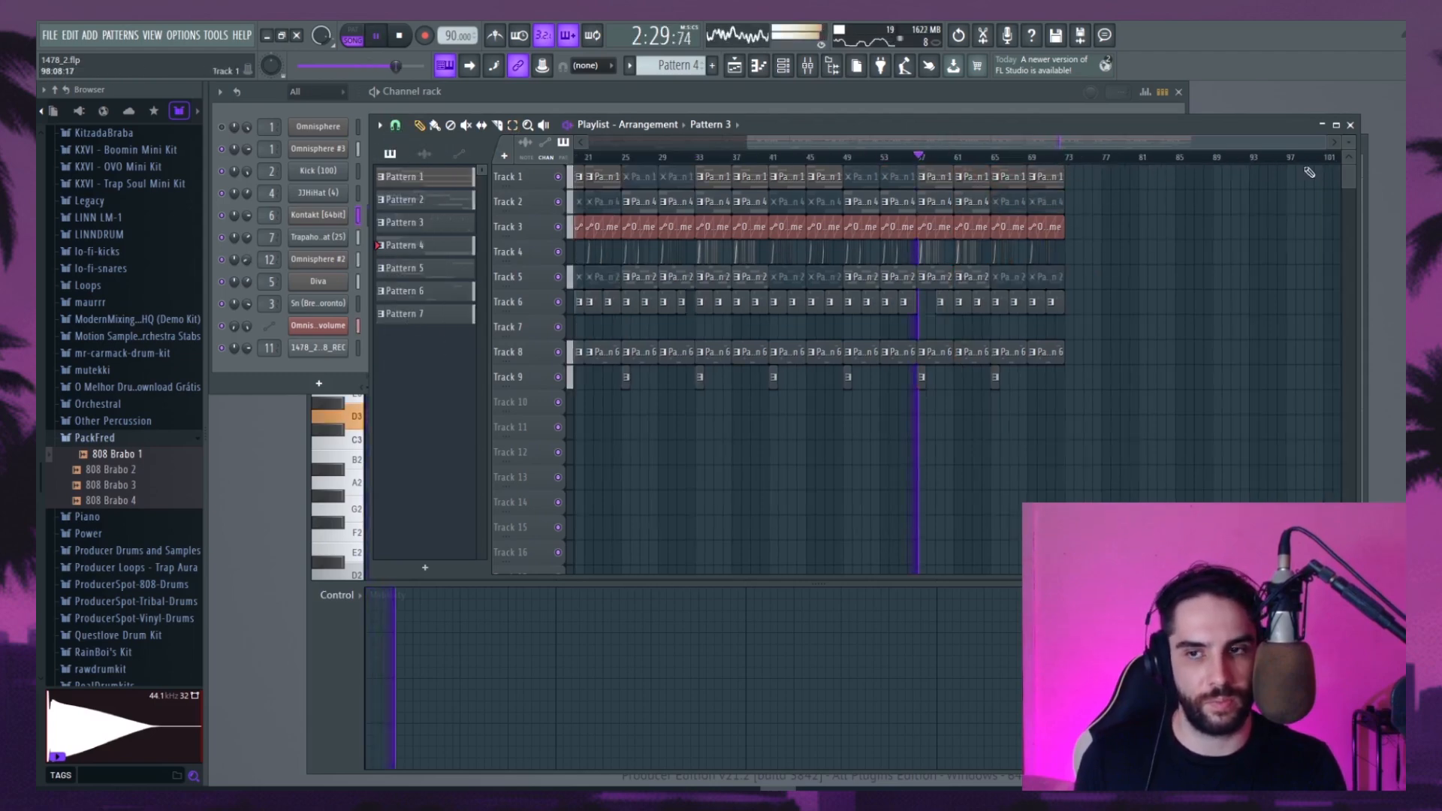
In bars 65 to 72, unmute the vocal chops, Pattern 4 and Pattern 2 clips, and mute the Pattern 6 clips on Track 8
drag(1321, 142, 994, 148)
drag(871, 145, 1083, 166)
click(467, 125)
mouse_move(1070, 256)
mouse_down()
mouse_move(922, 259)
mouse_move(1033, 277)
mouse_up()
drag(969, 204, 1029, 204)
drag(988, 358, 1051, 357)
click(419, 126)
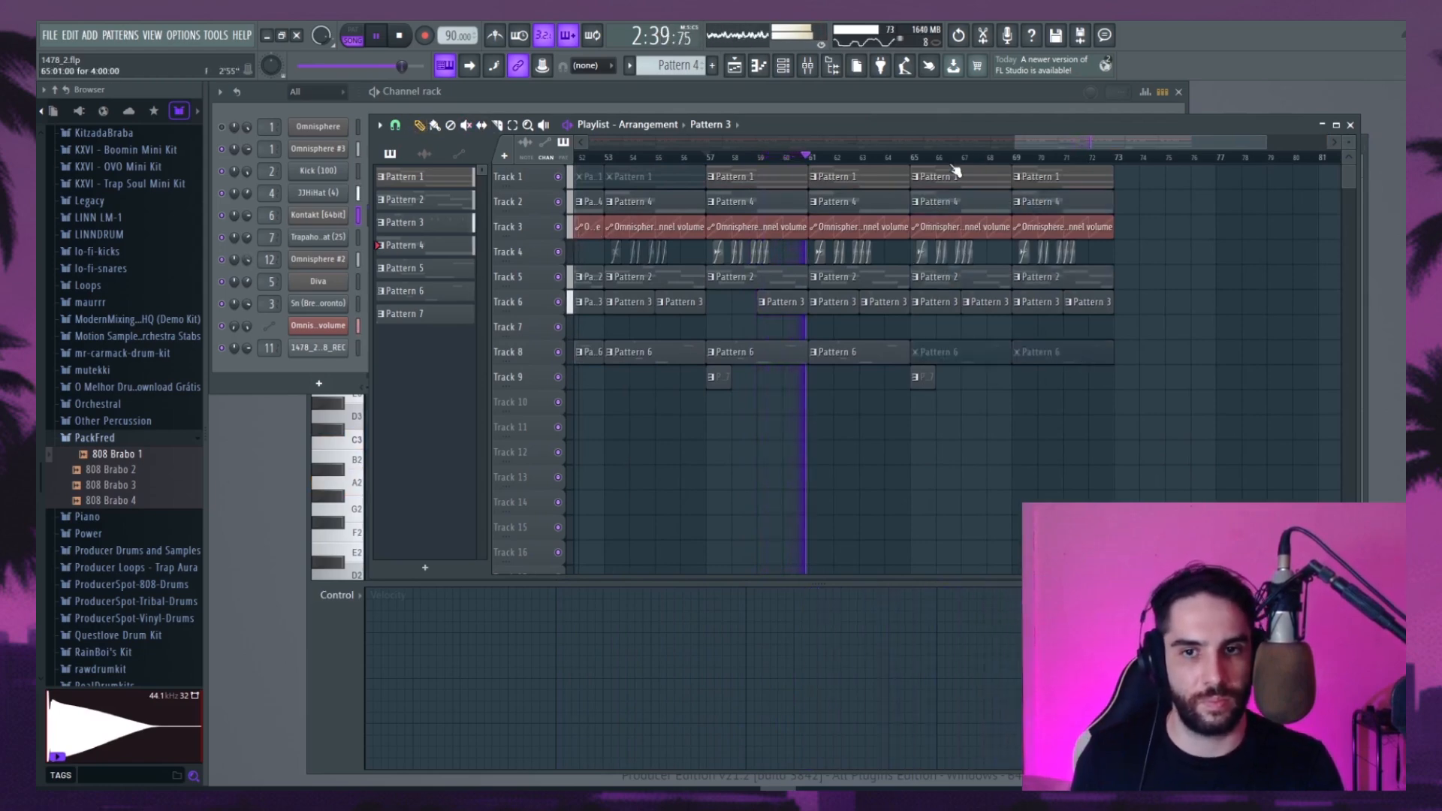
Stop playback and replace the Pattern 6 clips on Track 8 in bars 9 to 16 with Pattern 5 clips on Track 7
scroll(942, 167, down, 5)
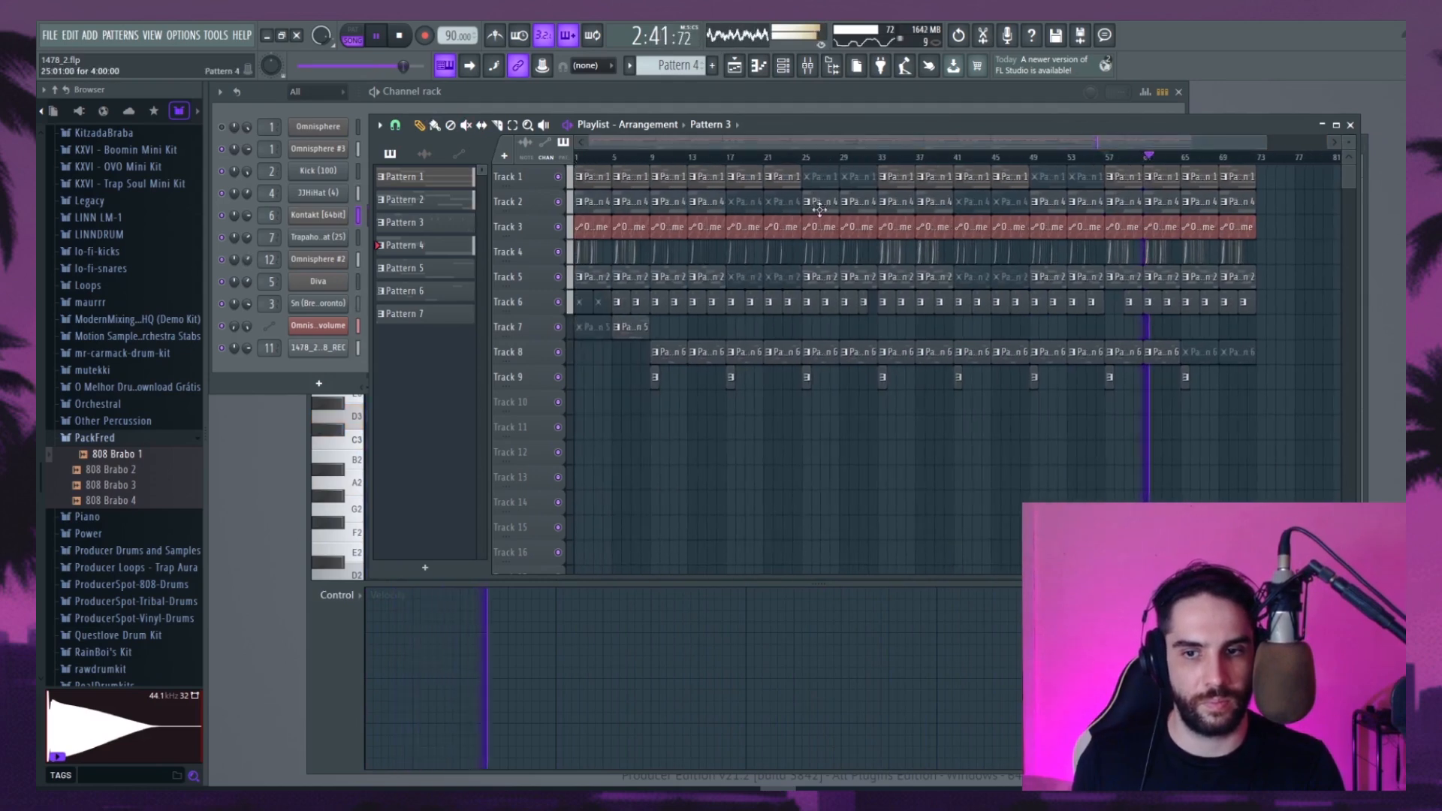
key(space)
click(706, 327)
right_click(673, 358)
click(643, 359)
right_click(669, 360)
right_click(698, 362)
click(704, 332)
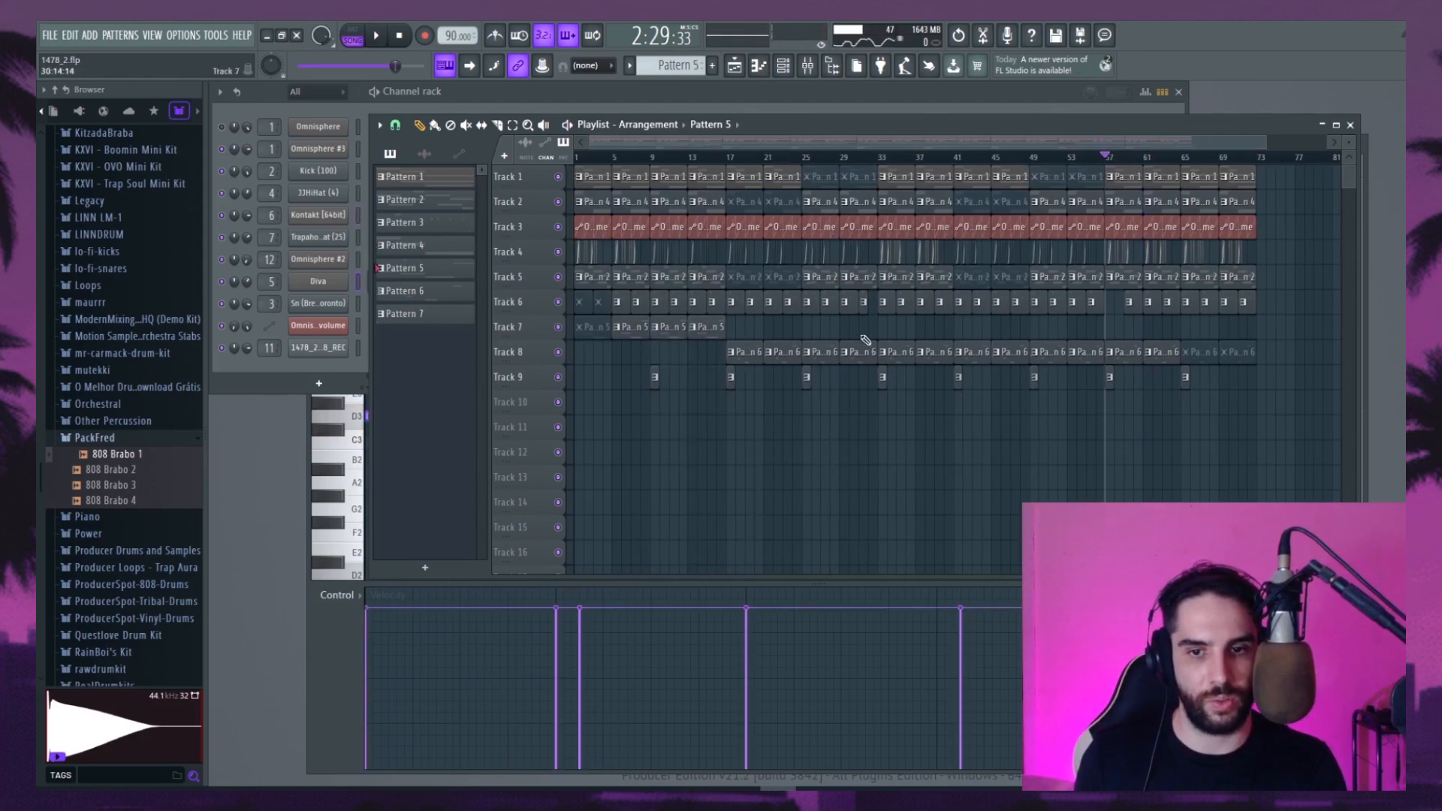
Replace the Pattern 6 clips in bars 33 to 40 and 57 to 64 with Pattern 5 clips on Track 7, and play from bar 57
click(933, 327)
right_click(897, 353)
right_click(935, 354)
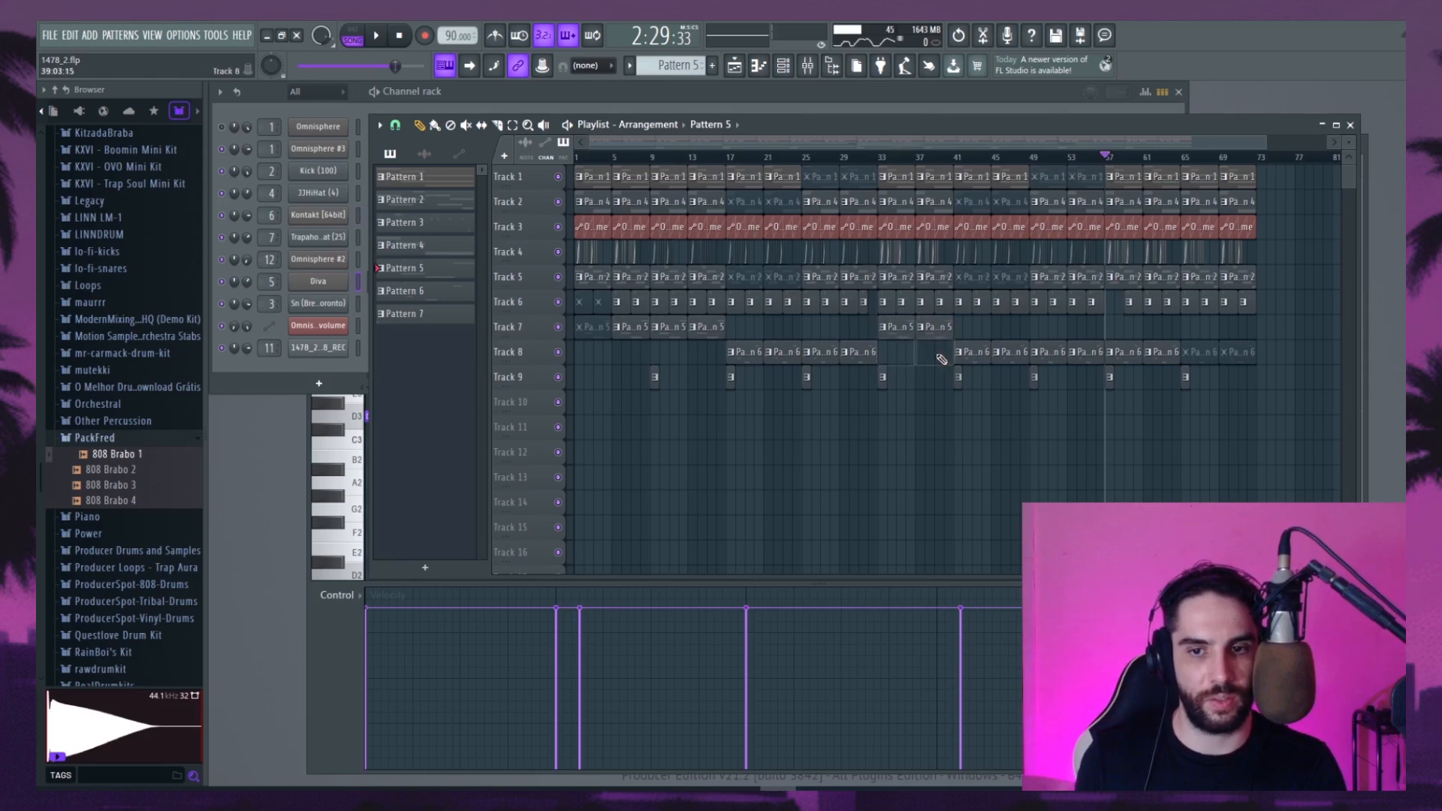
right_click(1129, 351)
right_click(1162, 353)
drag(995, 324, 1119, 324)
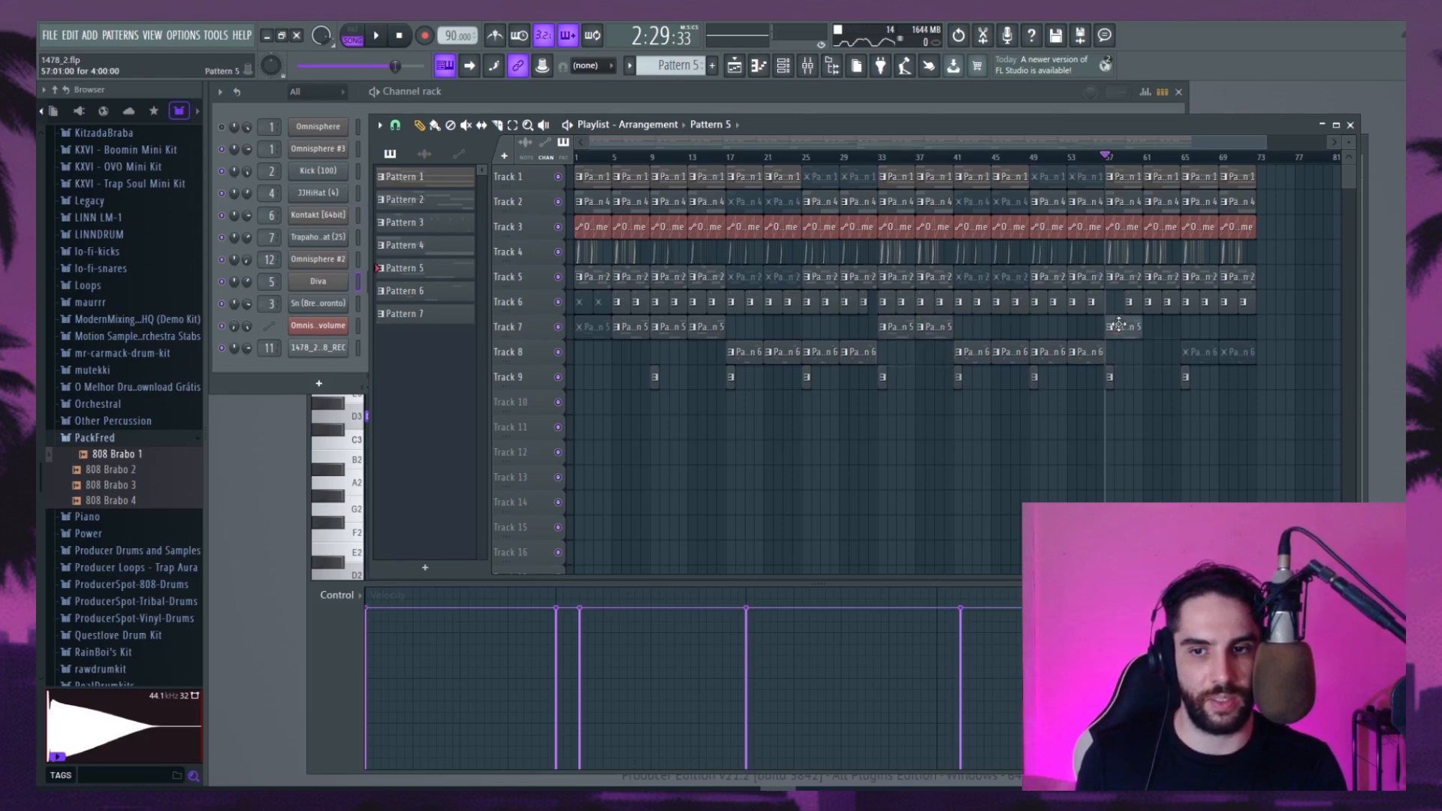
key(space)
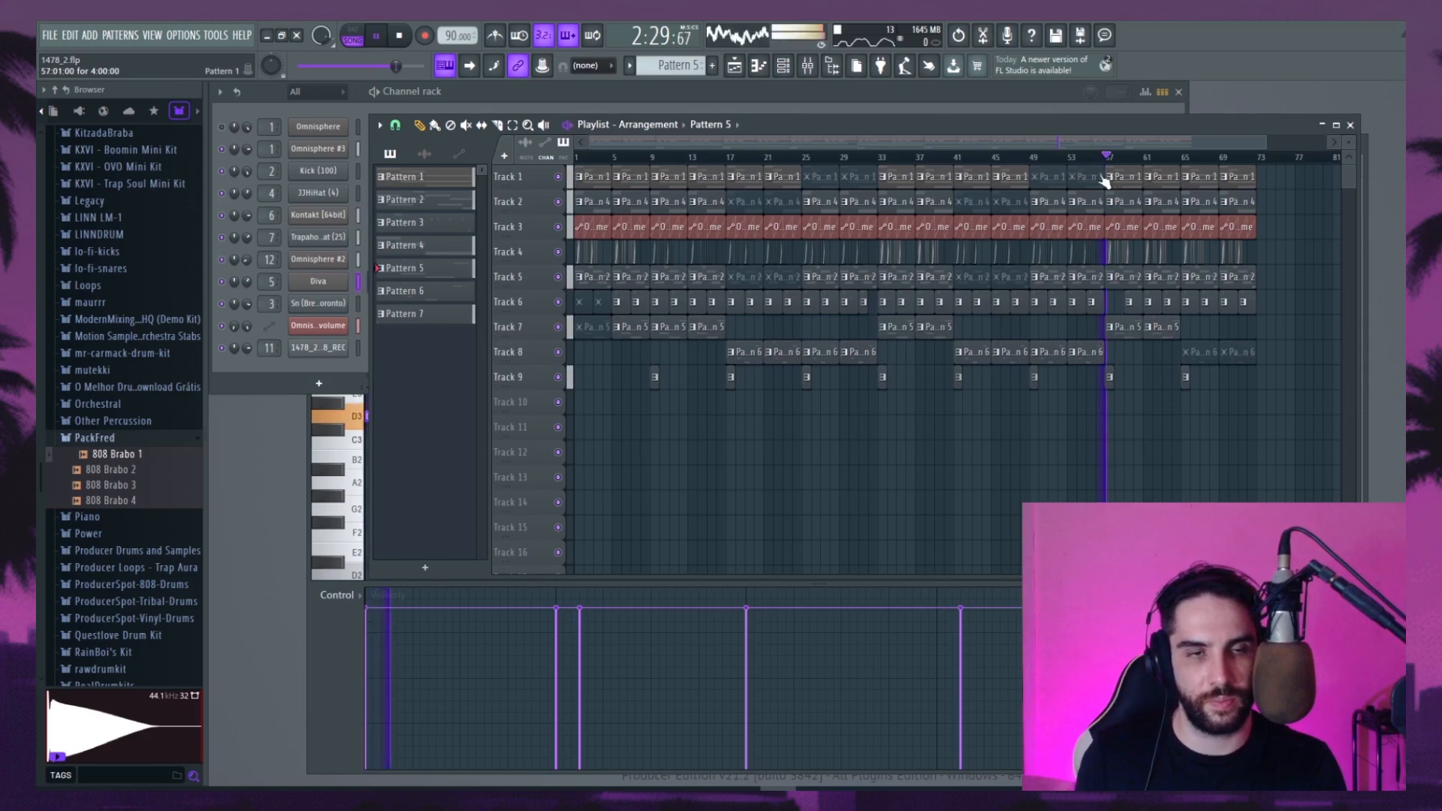
Save the project
click(50, 35)
click(79, 104)
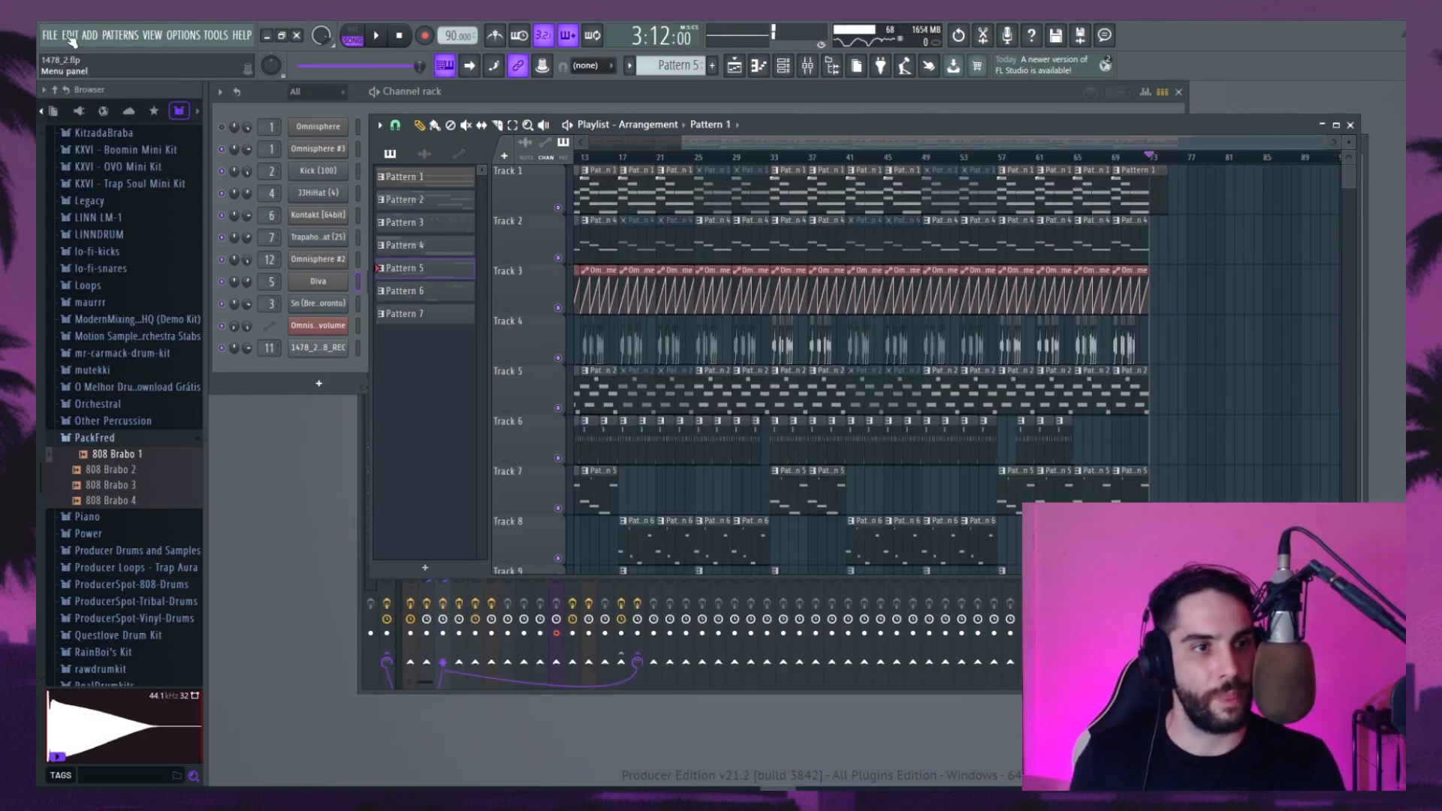
click(49, 35)
click(79, 104)
scroll(863, 337, down, 5)
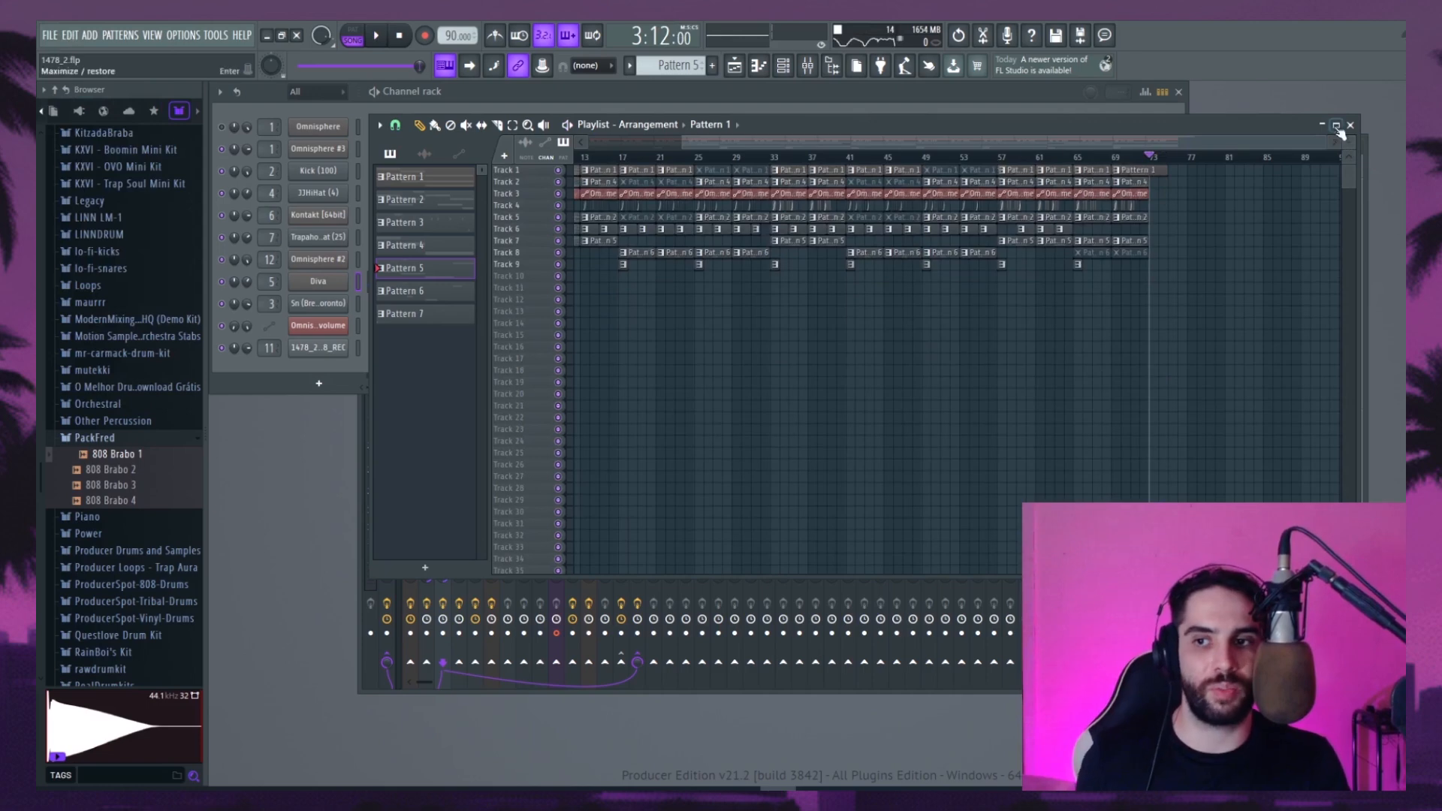
scroll(1344, 150, up, 4)
click(49, 36)
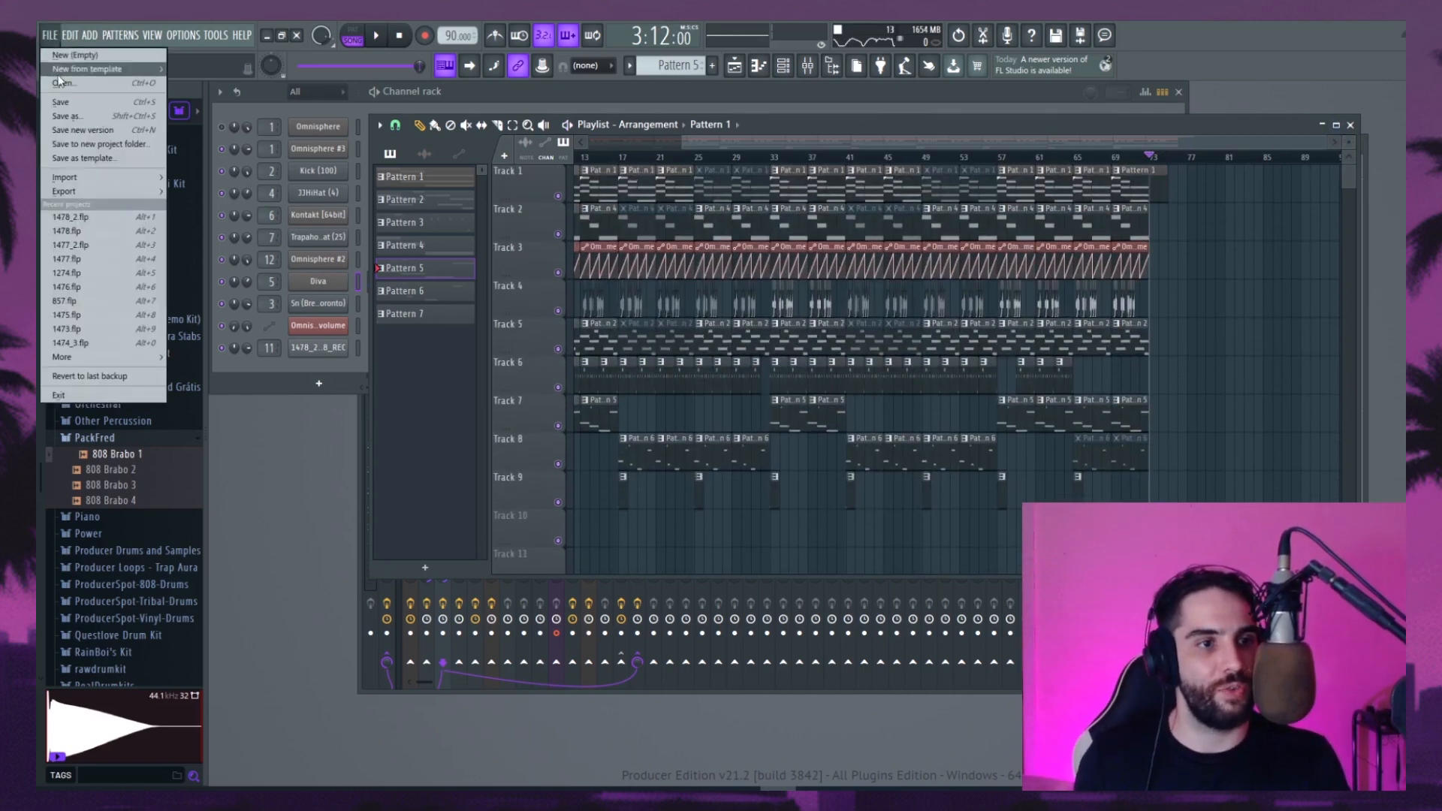
click(91, 106)
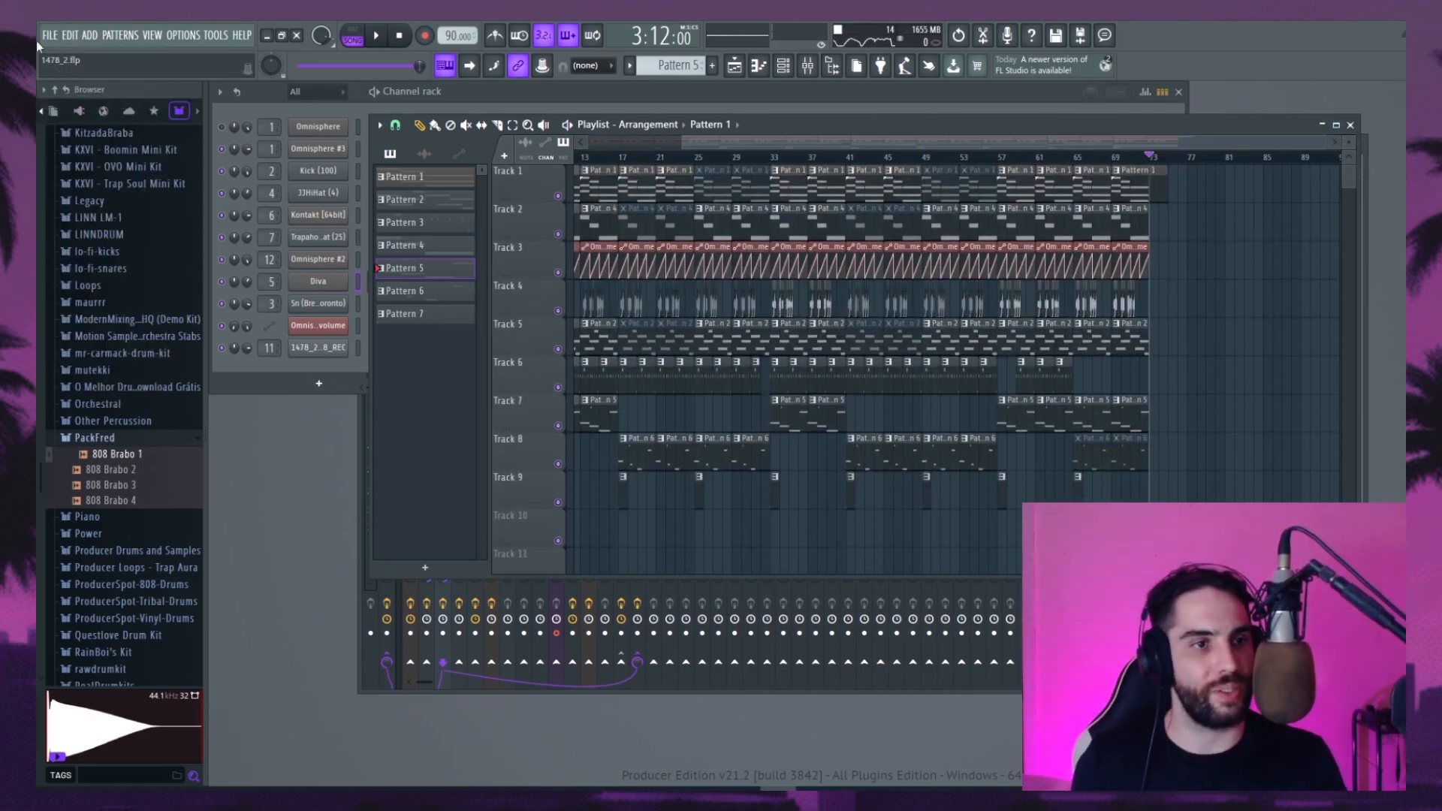
click(53, 35)
click(76, 106)
Play the arrangement from the start, switching briefly to OBS and back to FL Studio
click(400, 37)
drag(804, 127, 626, 109)
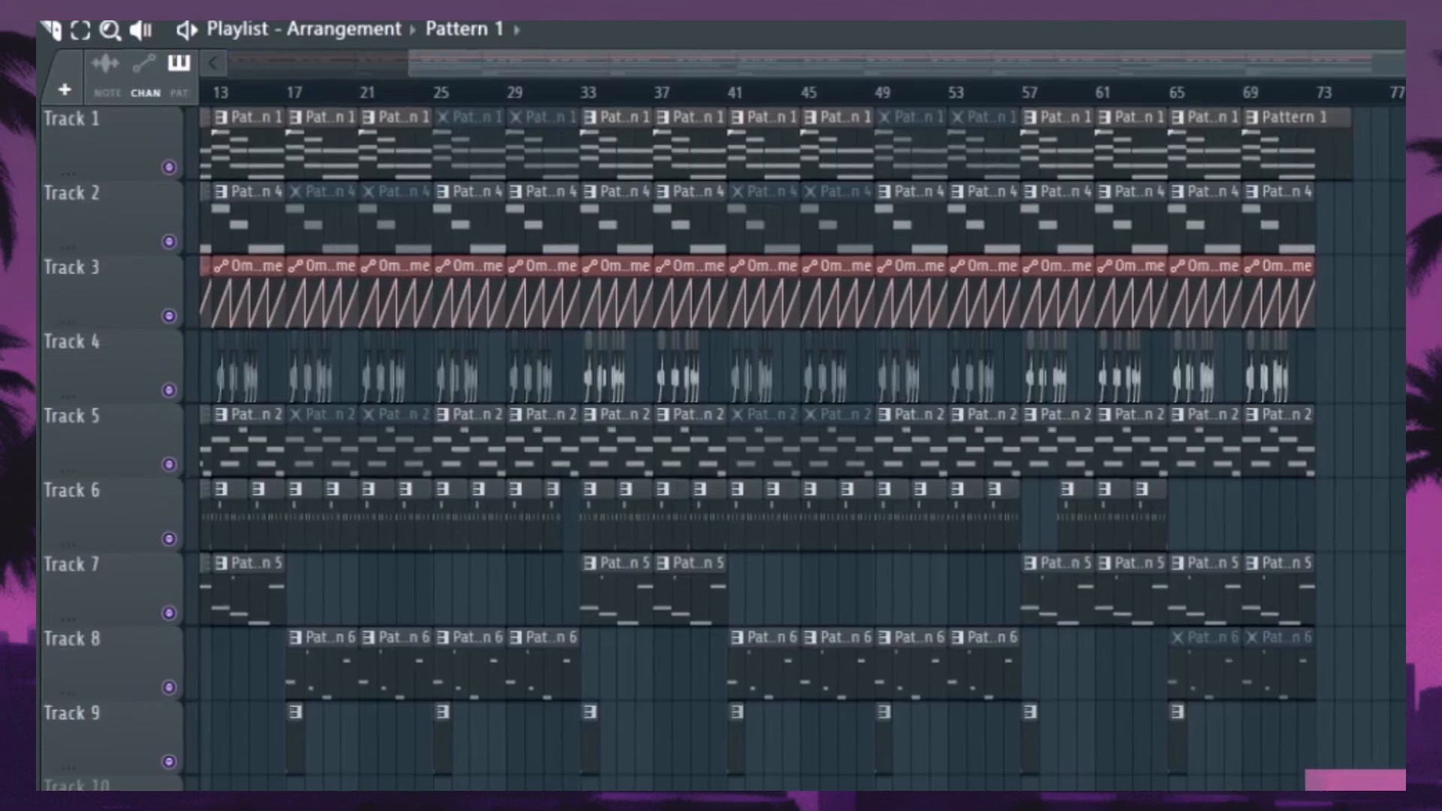
key(space)
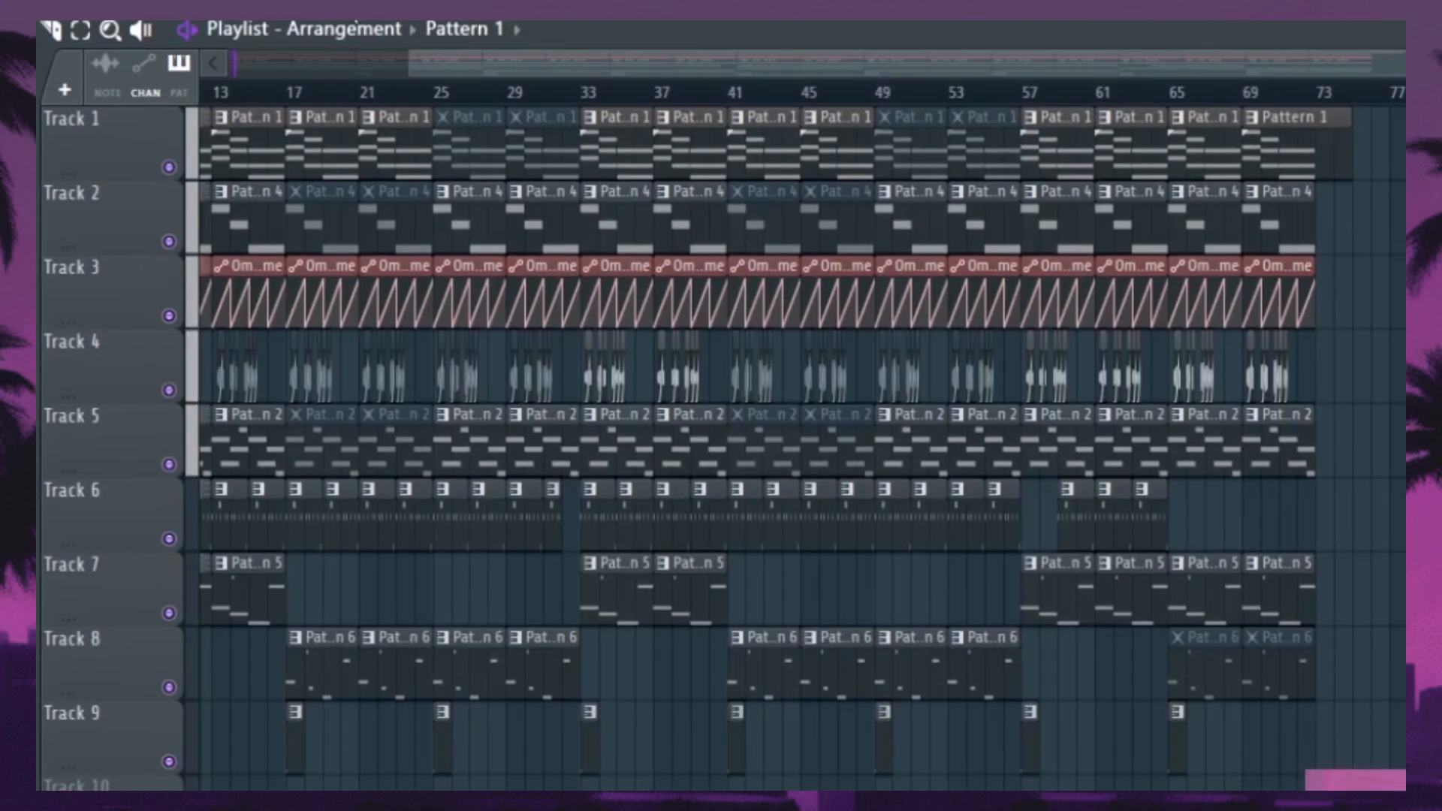
scroll(460, 71, down, 1)
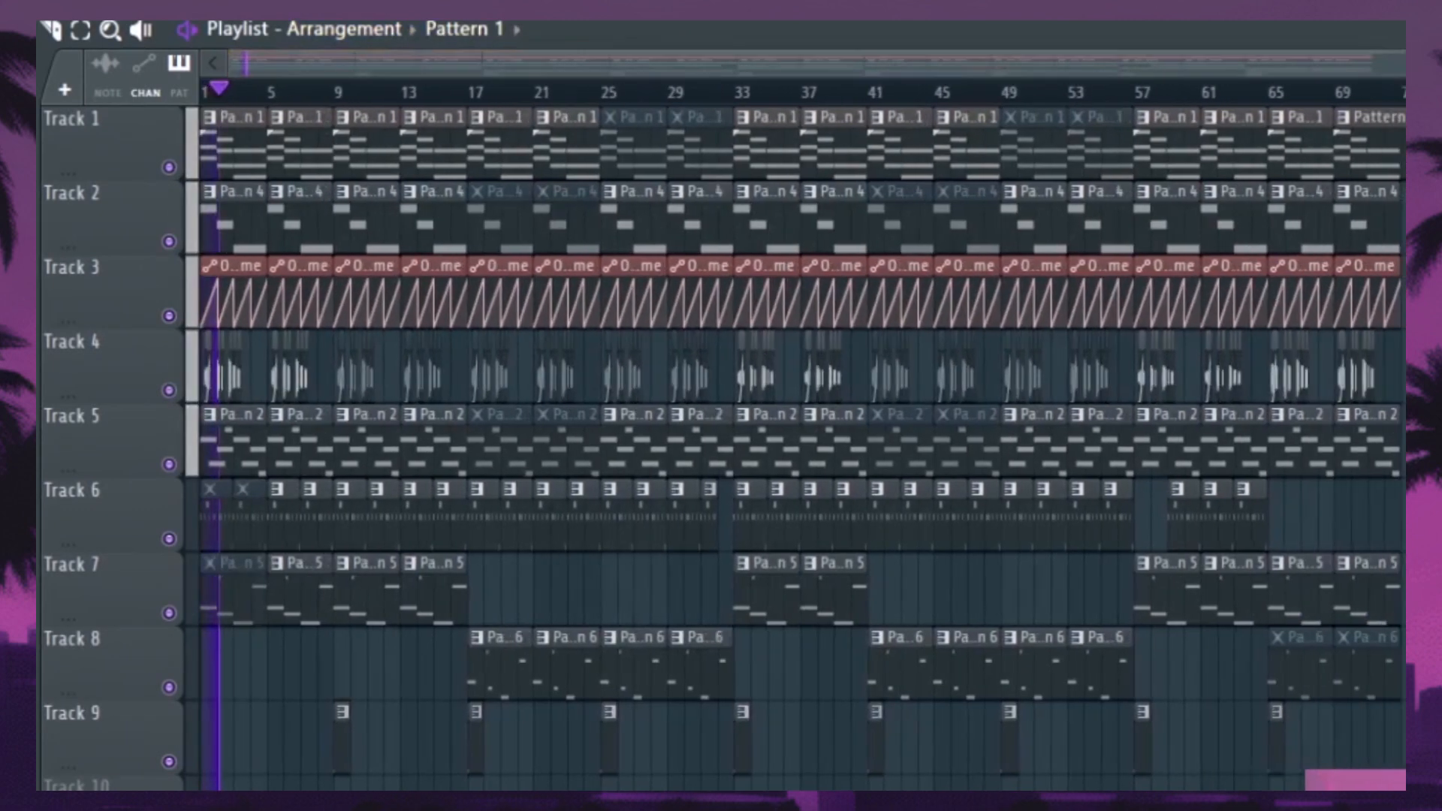
key(alt+Tab)
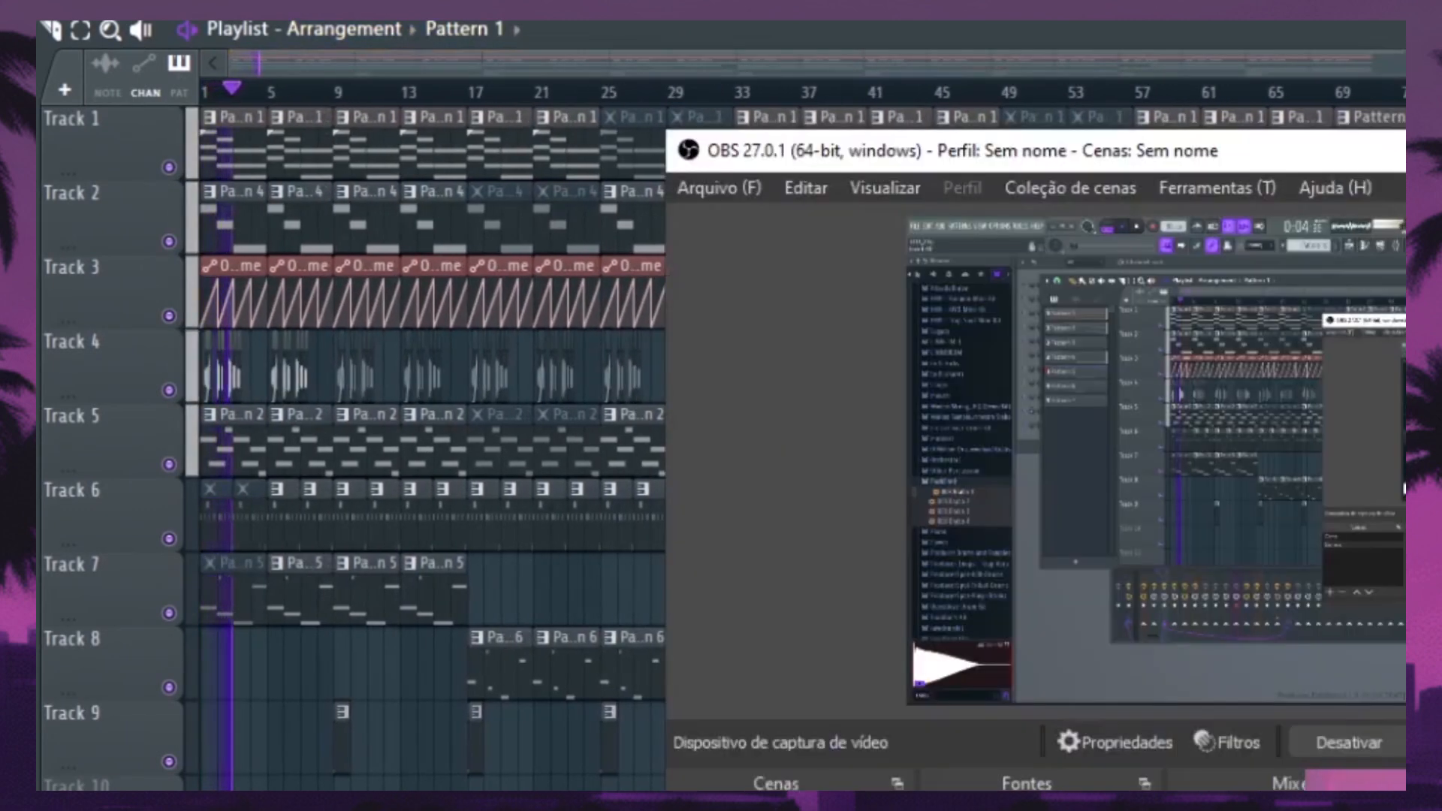
key(alt+Tab)
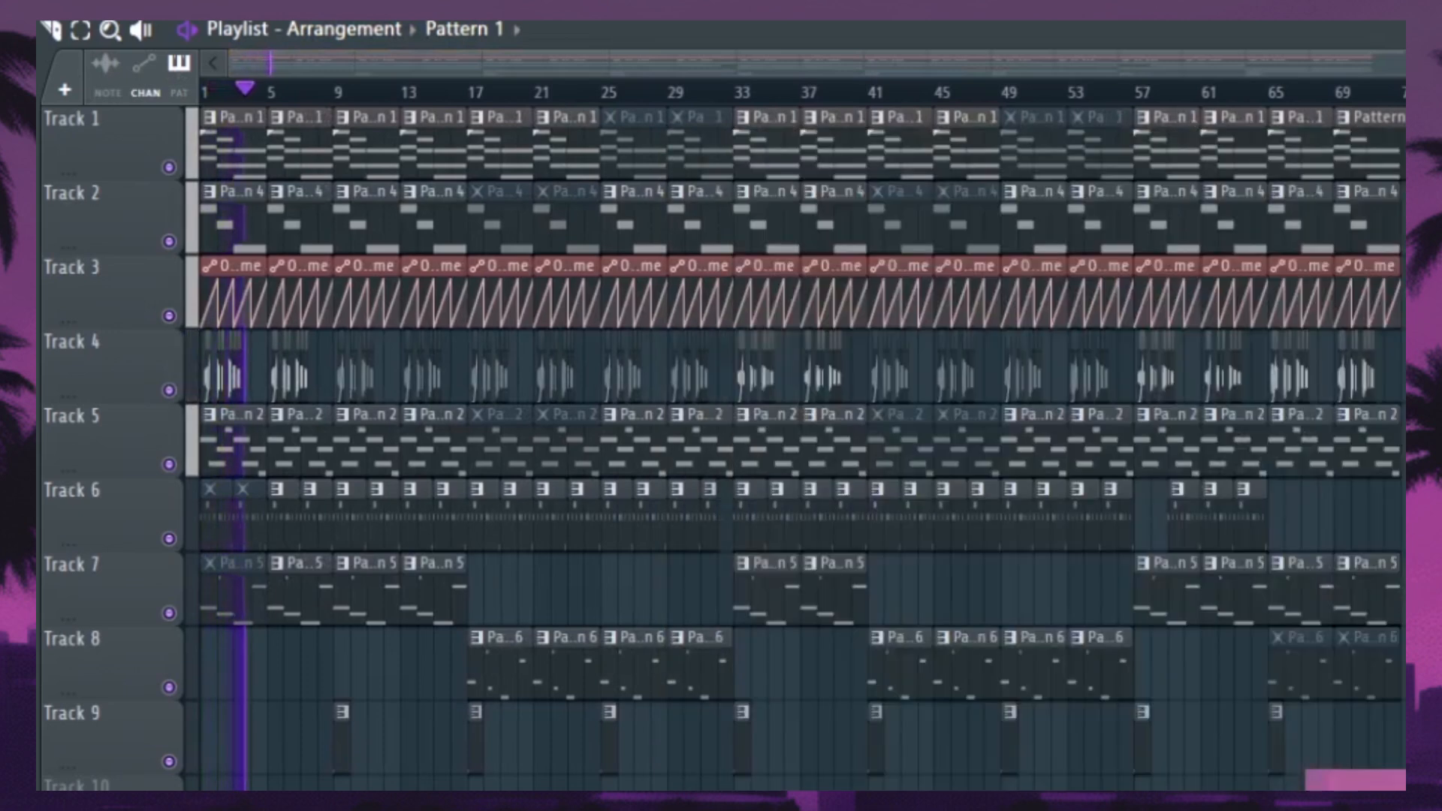